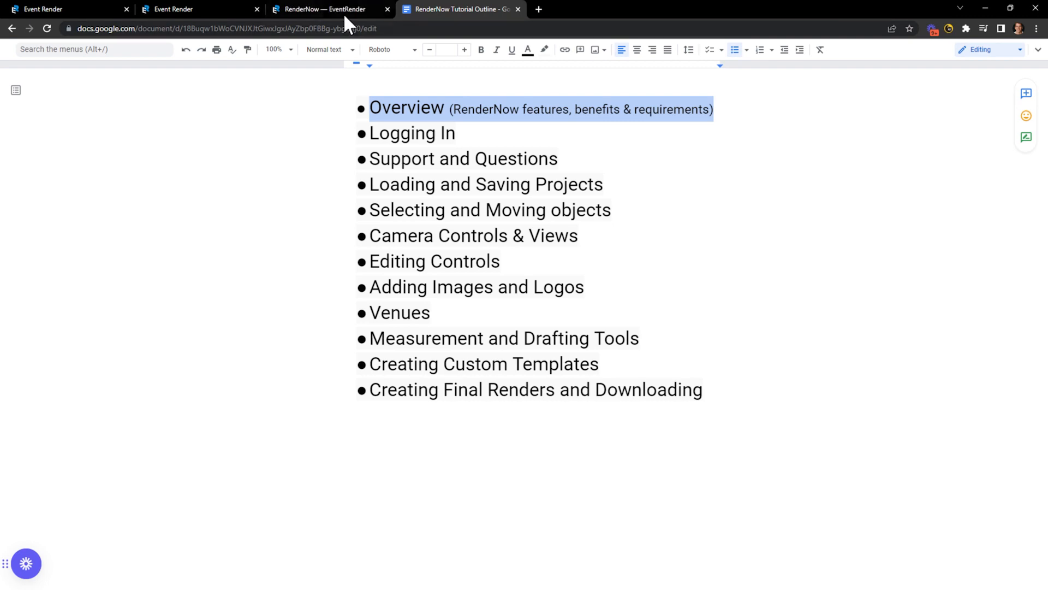
Check the RenderNow product page and the tutorial outline, then switch to the RenderNow user portal.
left_click(327, 7)
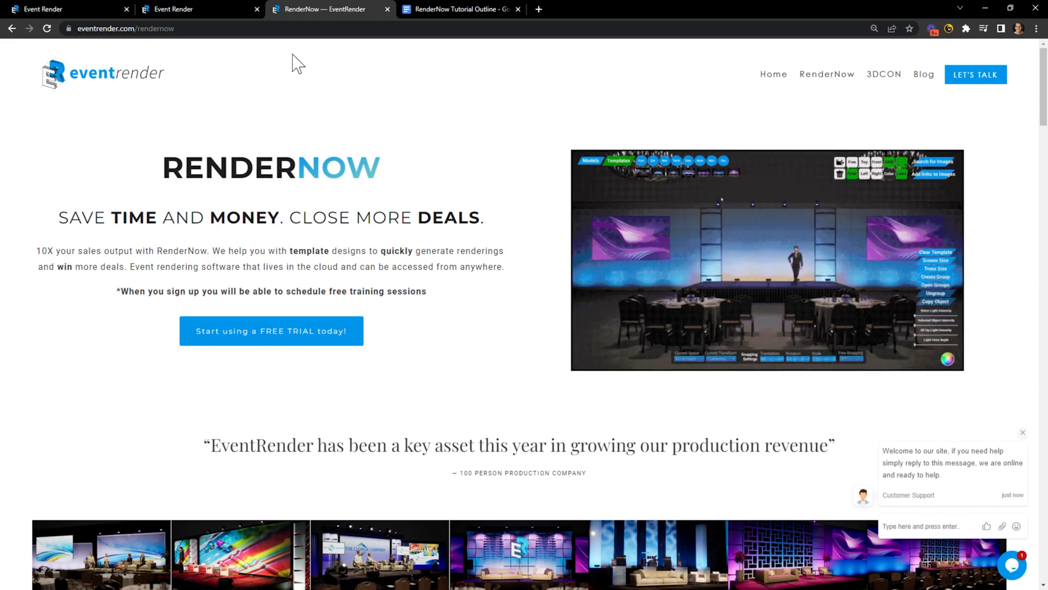
left_click(448, 8)
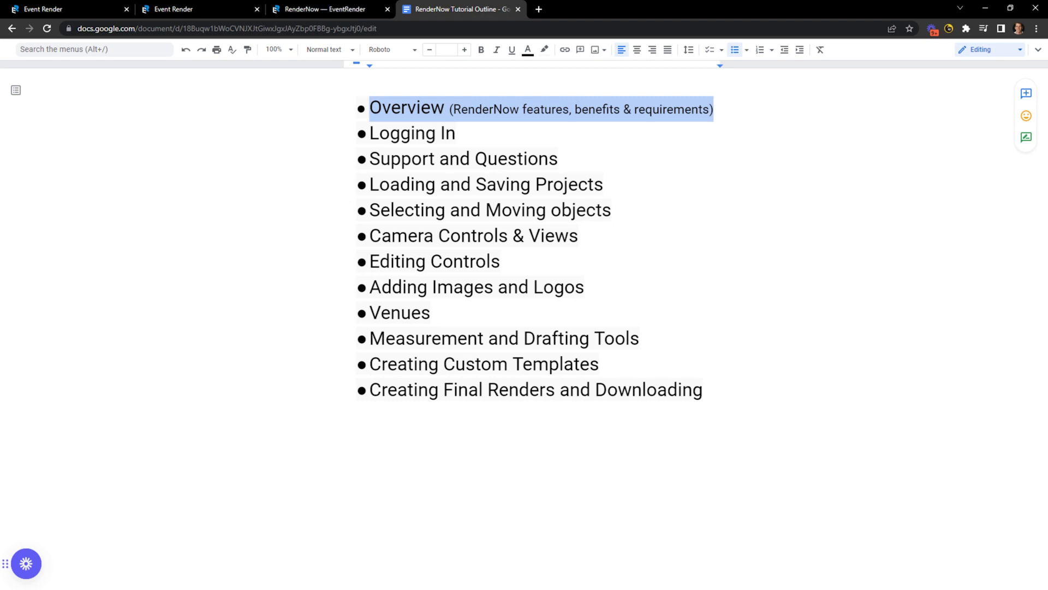
left_click(44, 9)
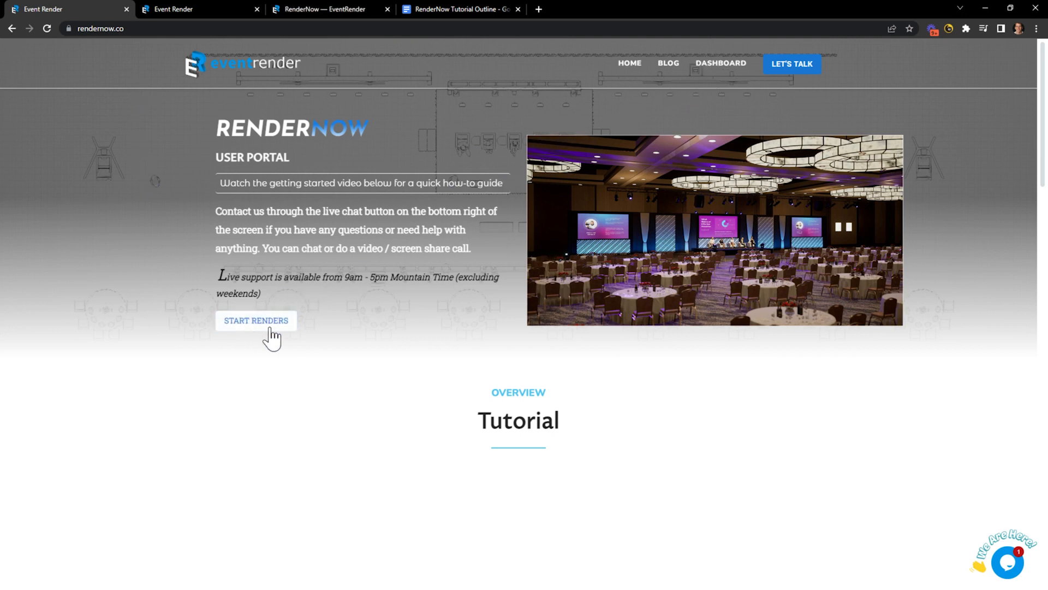
Watch the dashboard tutorial's Support and Questions section, then open the RenderNow render page.
left_click(255, 323)
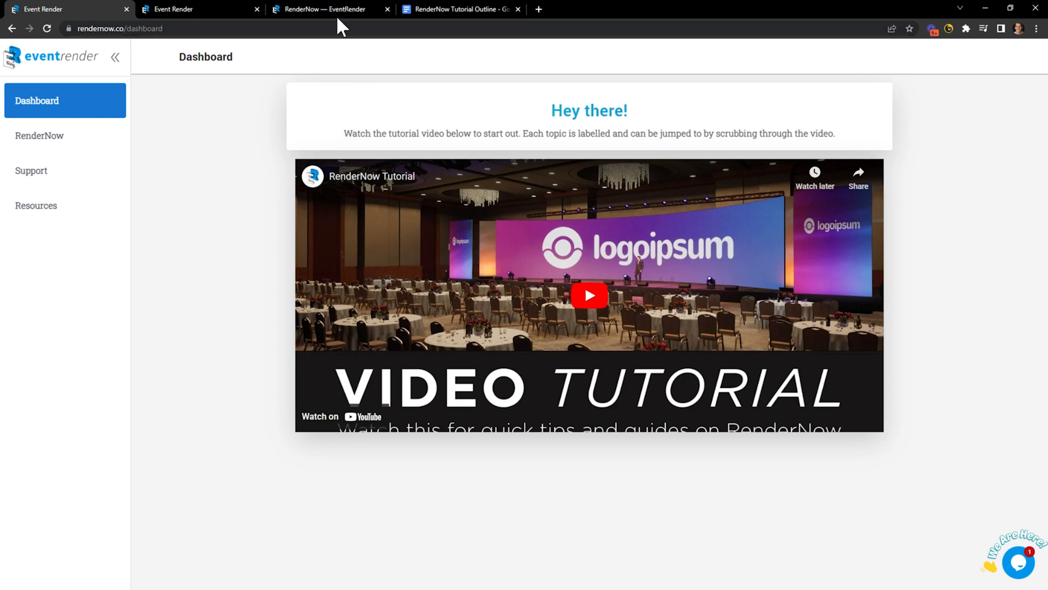
left_click(588, 294)
left_click(349, 409)
left_click(314, 422)
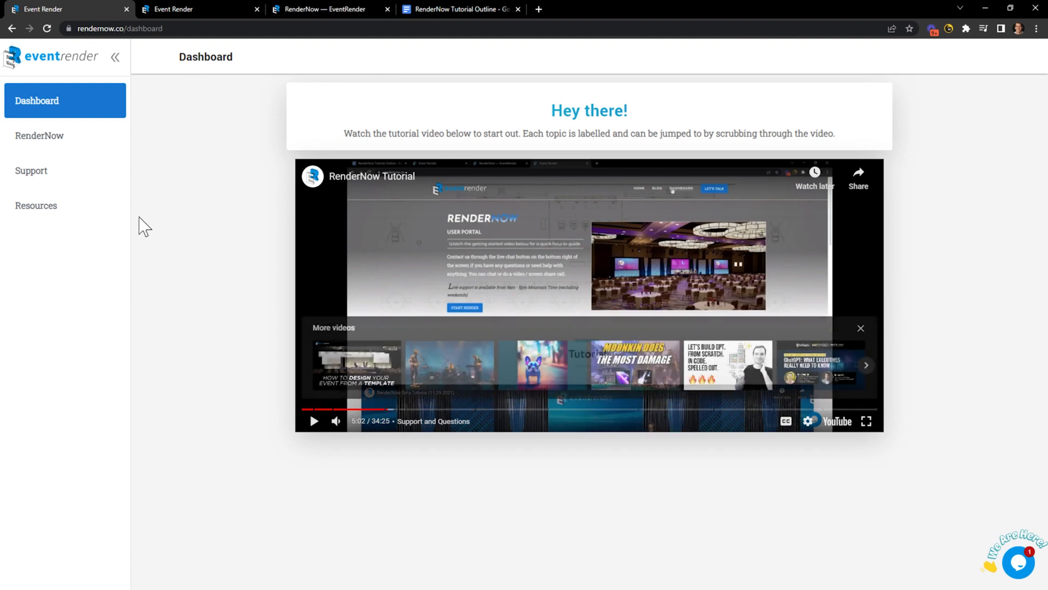
left_click(39, 137)
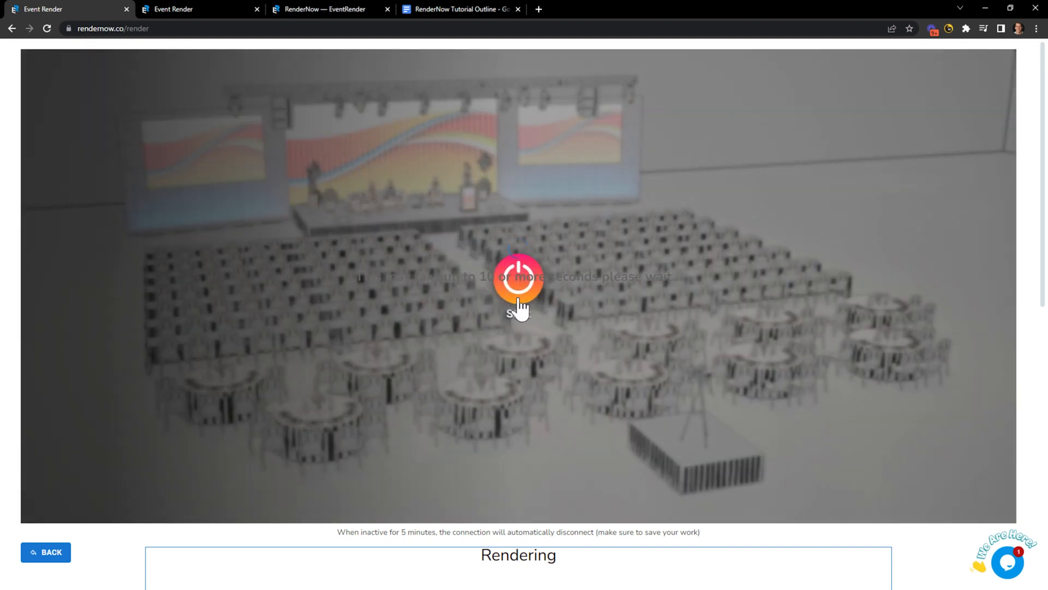
Start a new rendering session with the power button on the render page.
left_click(517, 300)
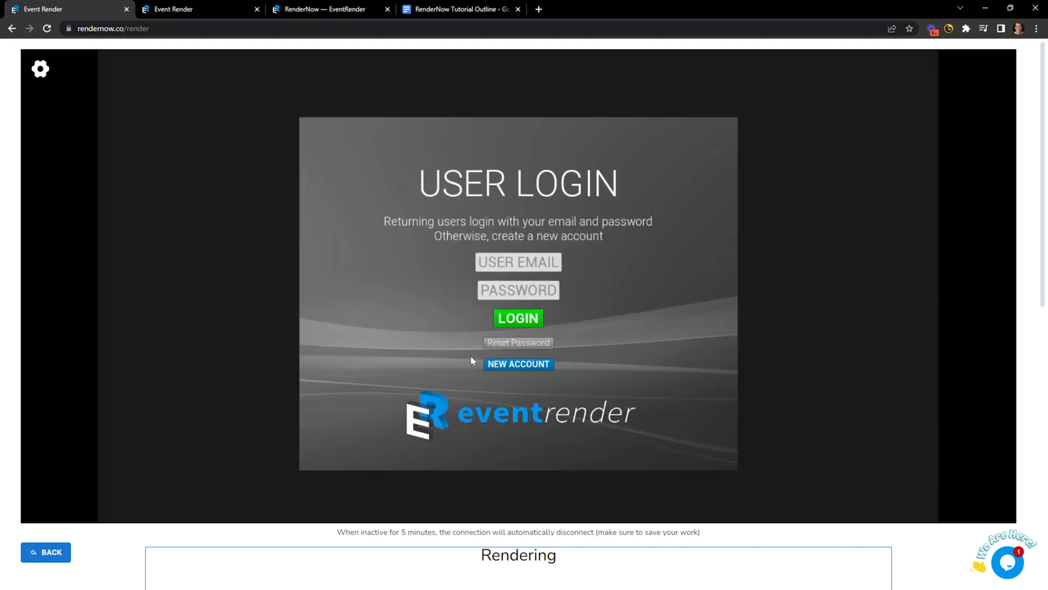
Log in with the account e-mail and password and load the Starter Project.
left_click(525, 265)
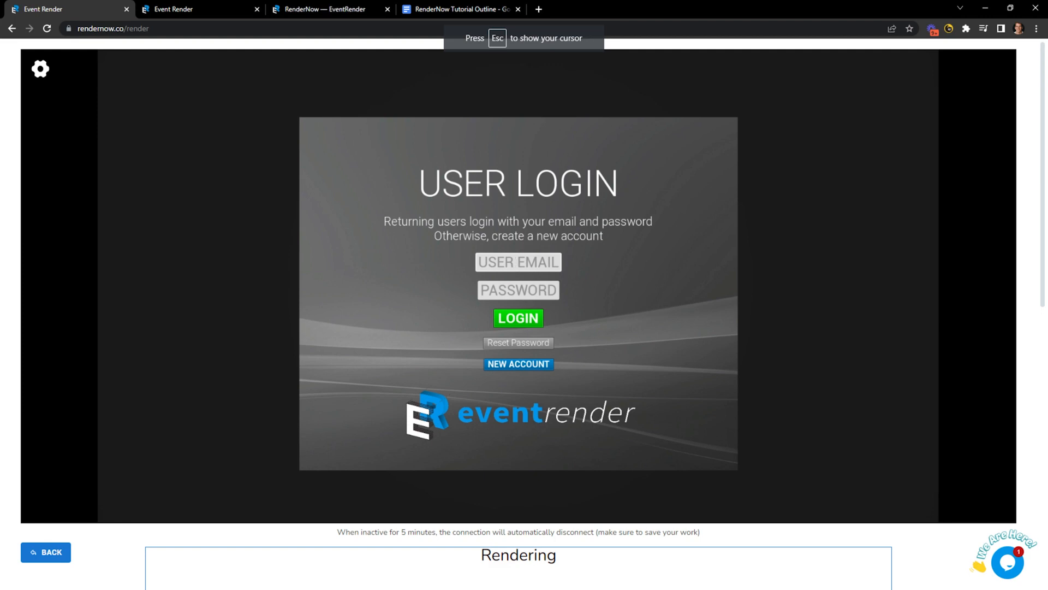
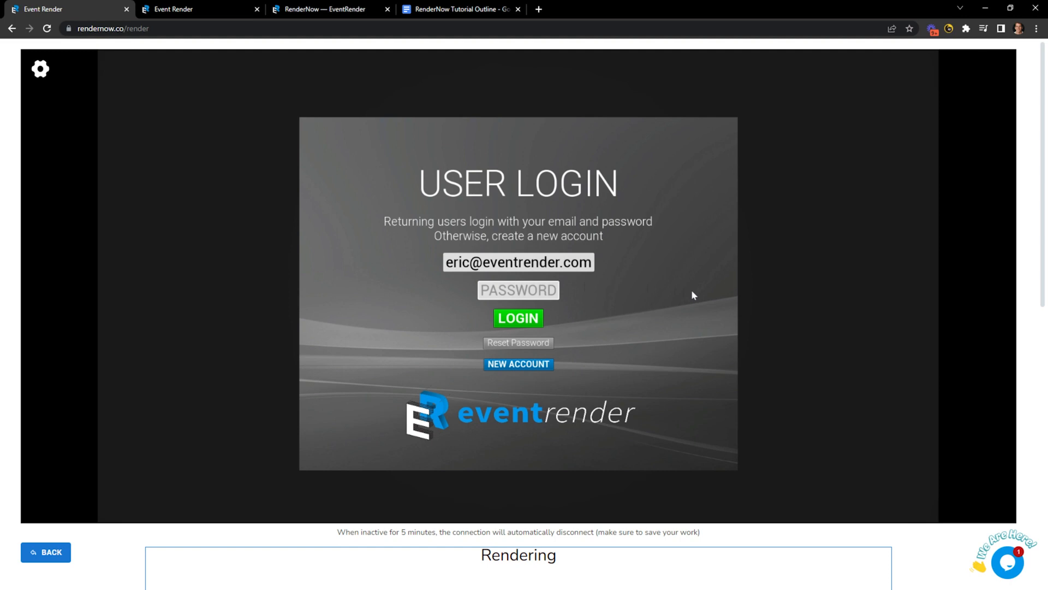
type("•••••••••")
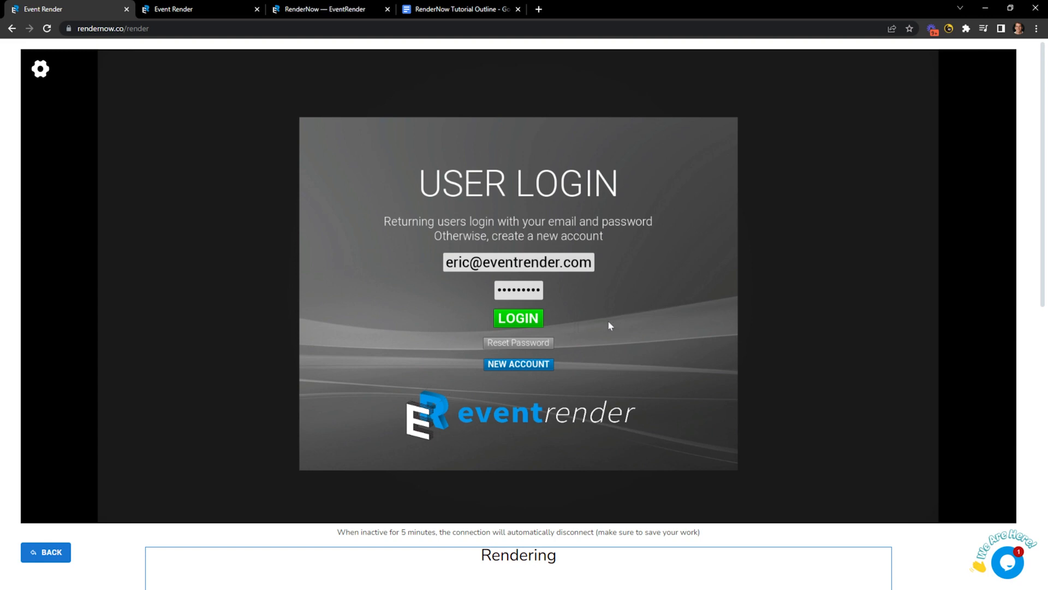
key("Return")
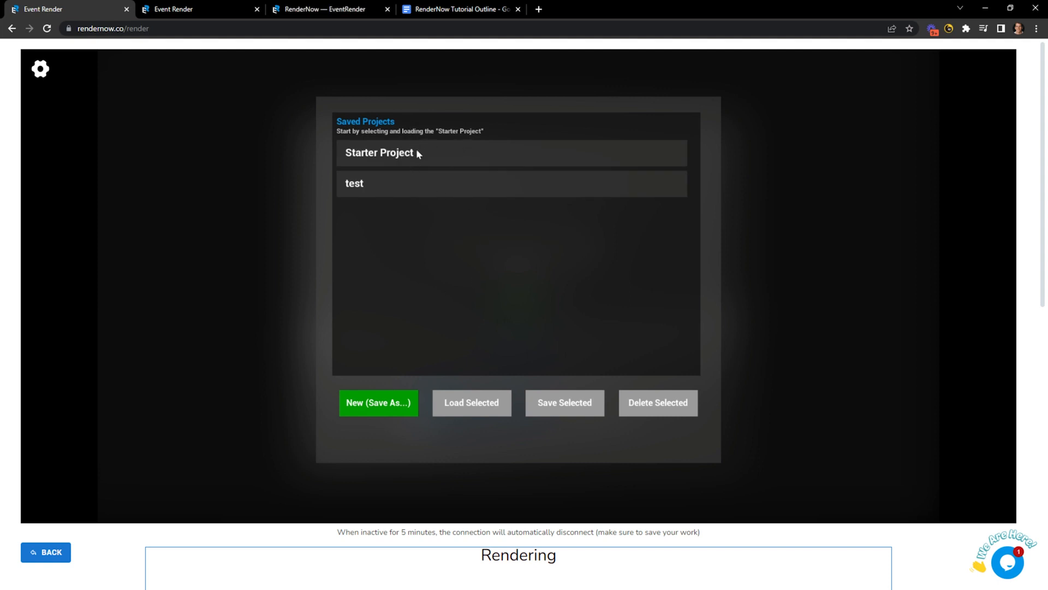
left_click(388, 155)
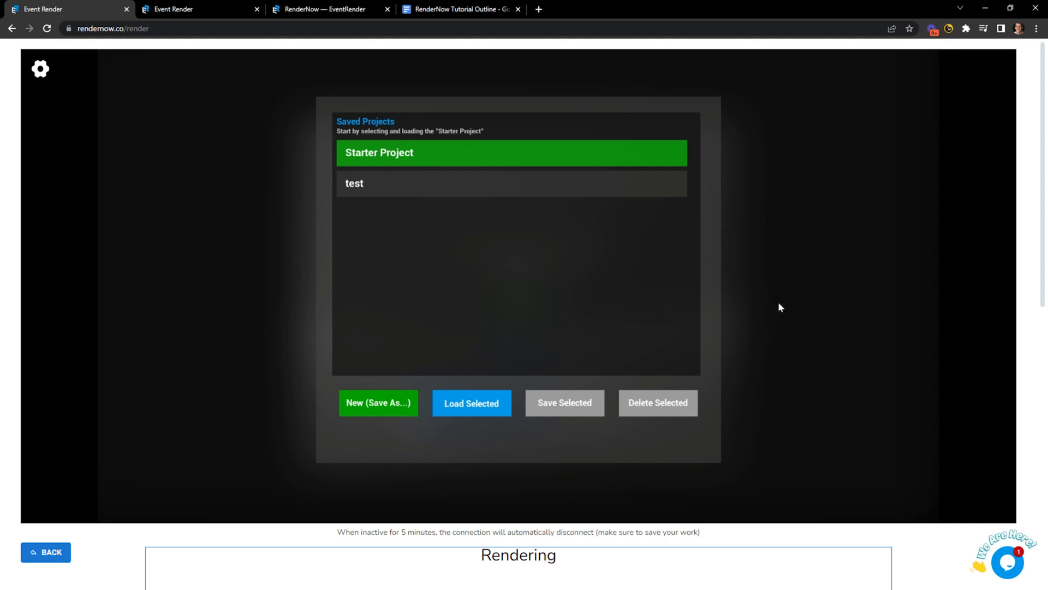
left_click(468, 9)
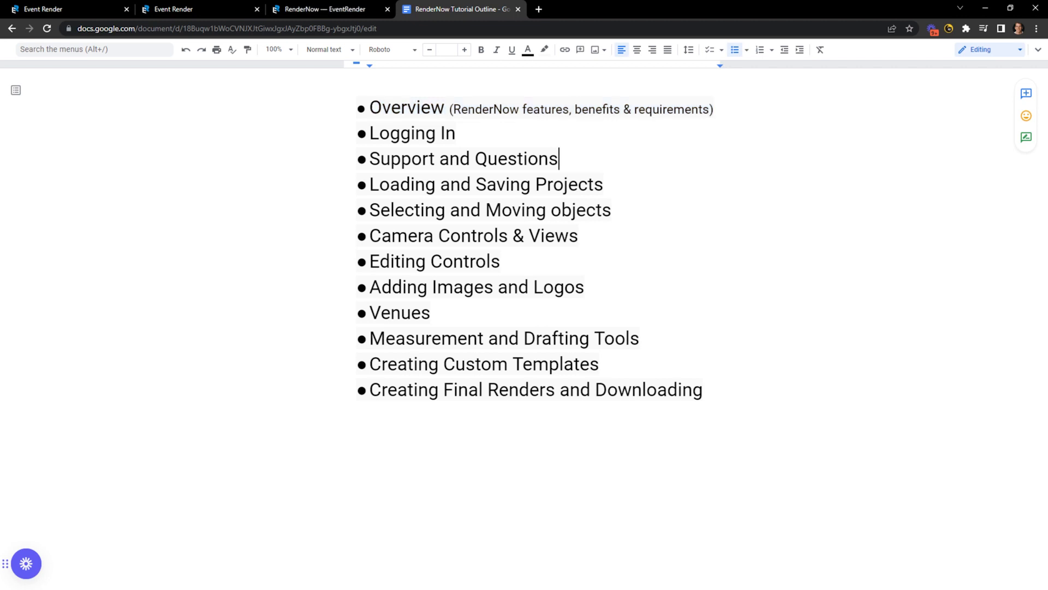
Mark the Support and Questions outline line and open the dashboard on the second portal tab.
left_click_drag(558, 158, 369, 158)
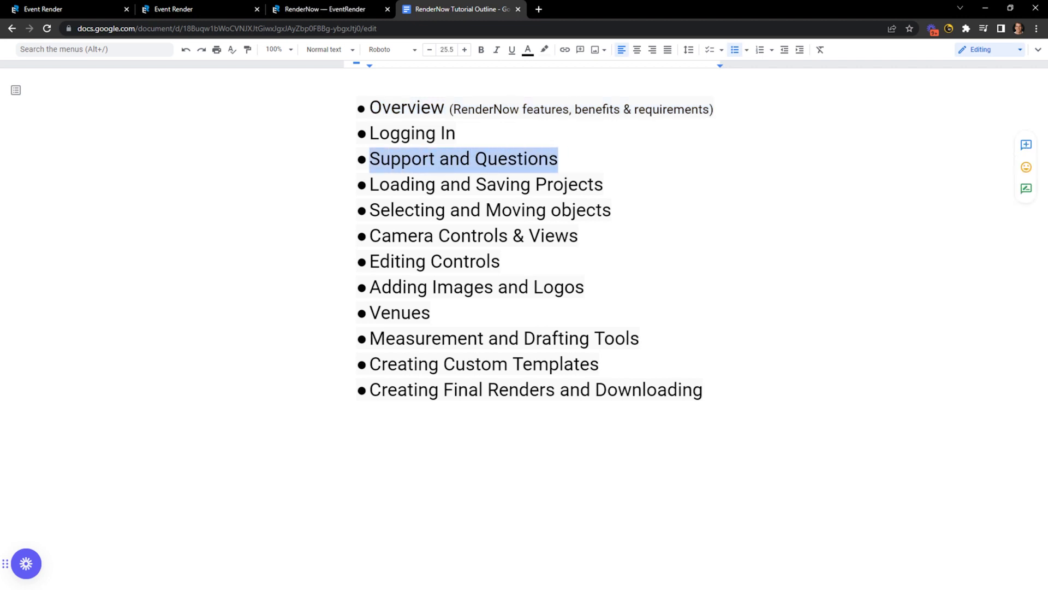
left_click(166, 9)
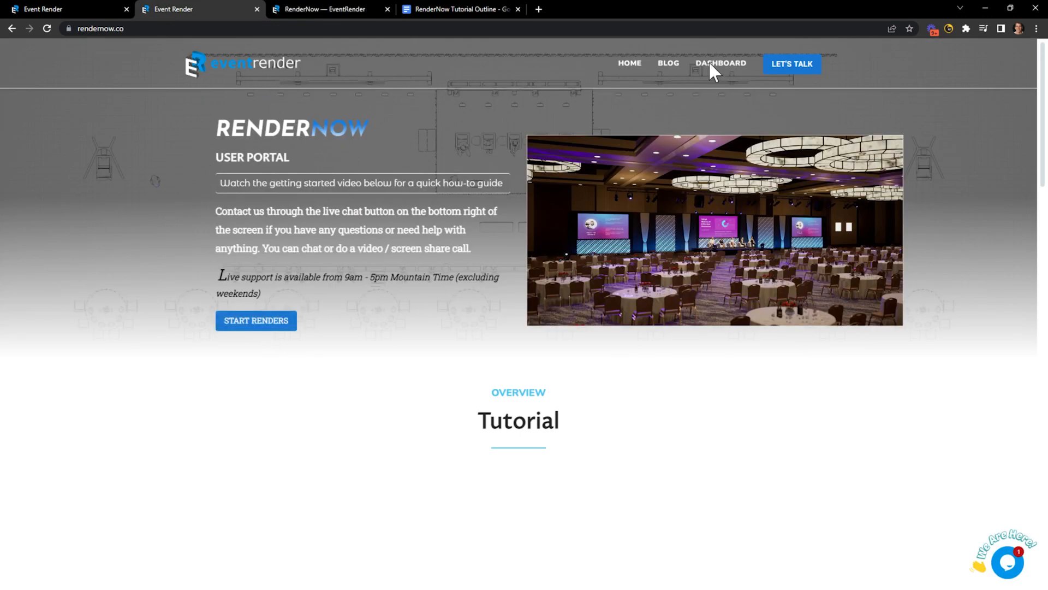
scroll(329, 297, "down", 1)
scroll(491, 164, "up", 1)
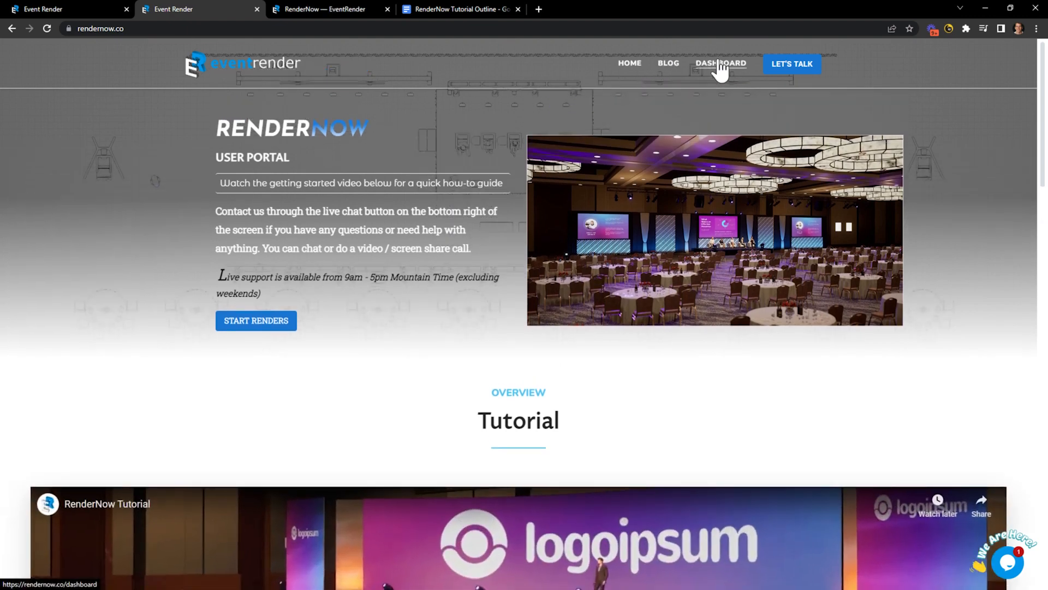
left_click(720, 64)
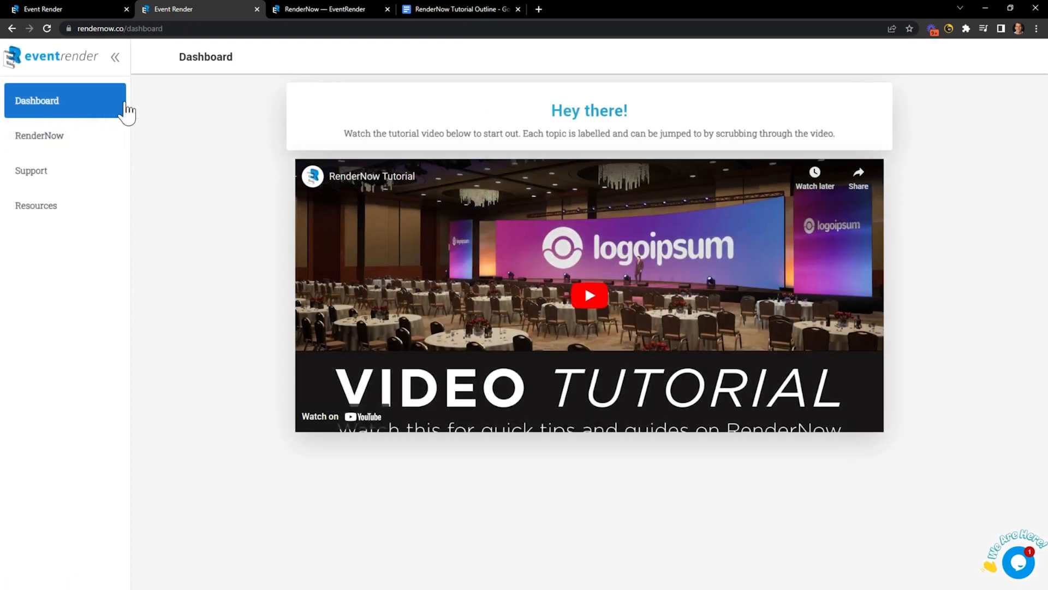
Browse the Support FAQs and Resources keyboard shortcuts, then open the render page.
left_click(31, 172)
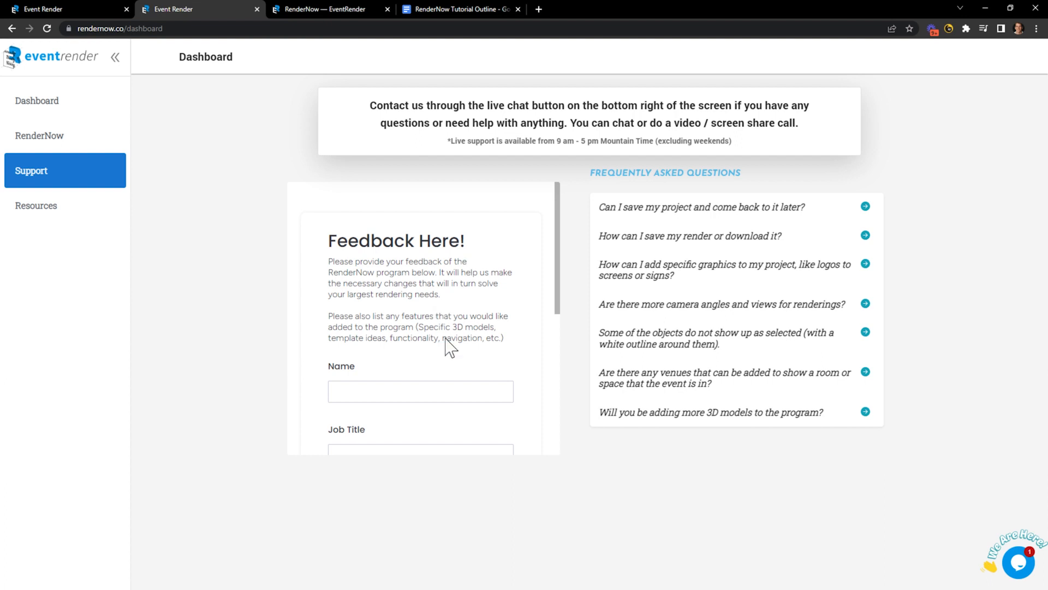
left_click(39, 208)
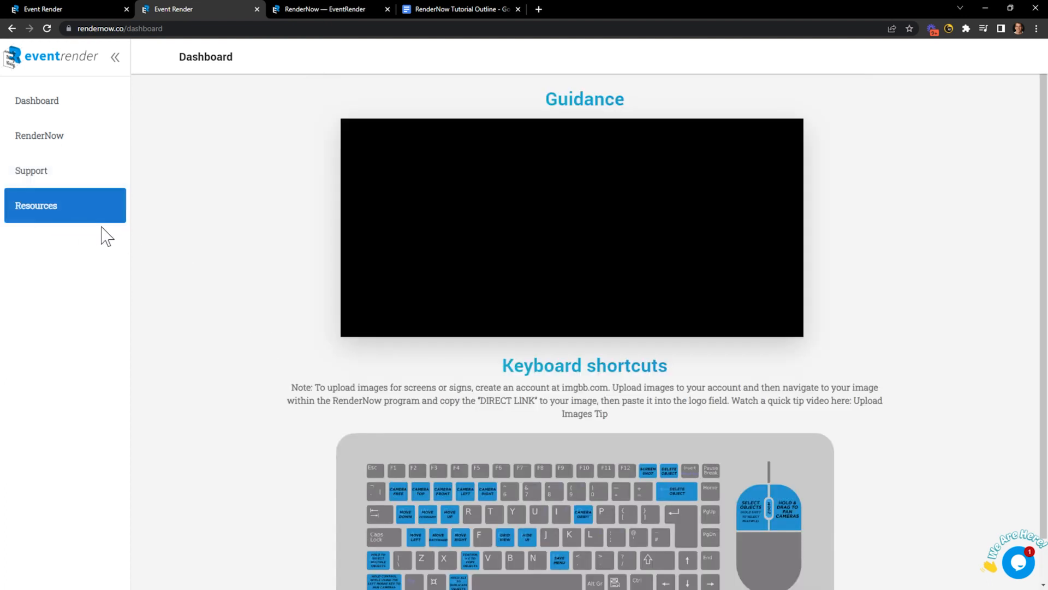
scroll(323, 392, "down", 1)
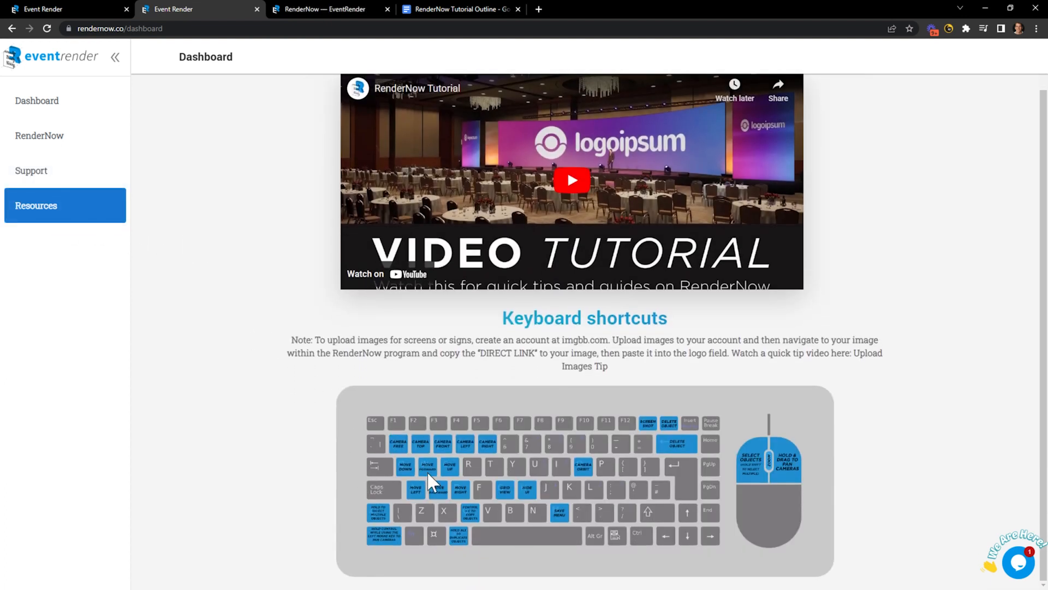
scroll(459, 406, "up", 1)
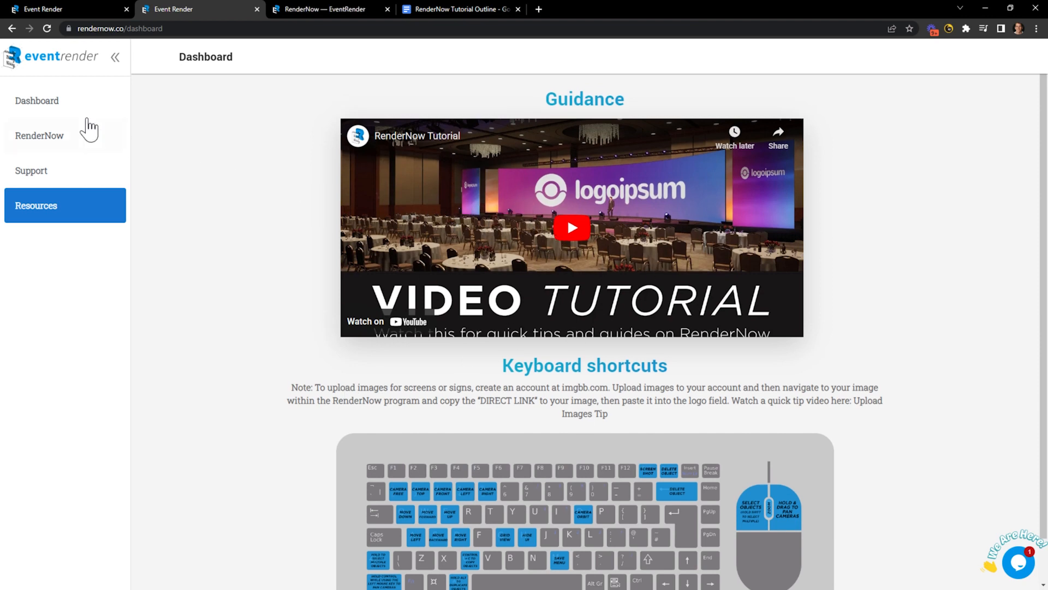
left_click(37, 134)
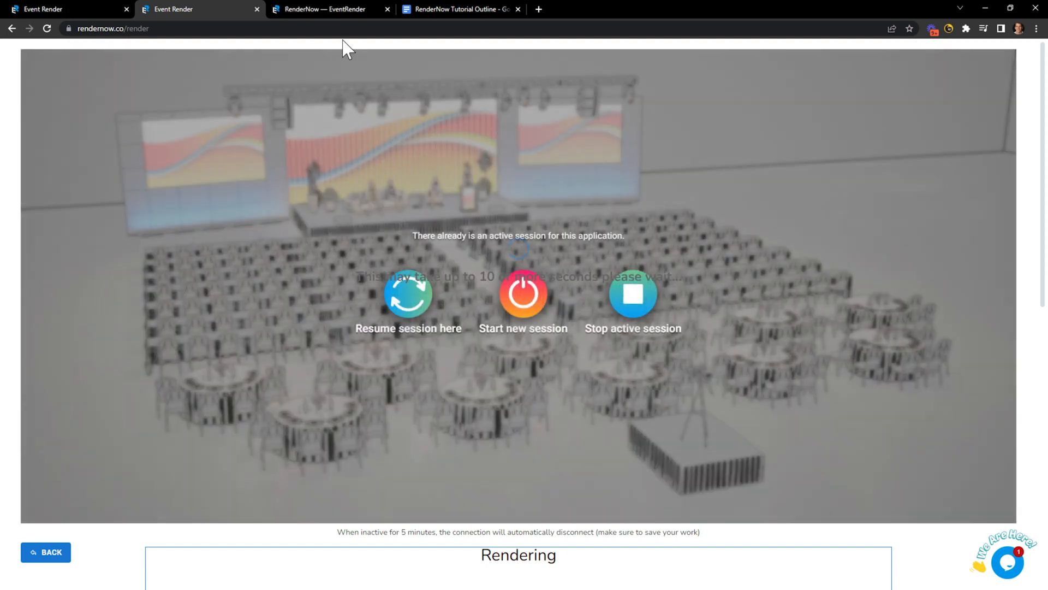
Close the duplicate render tab and check the running 3D editor session and its support chat.
left_click(257, 10)
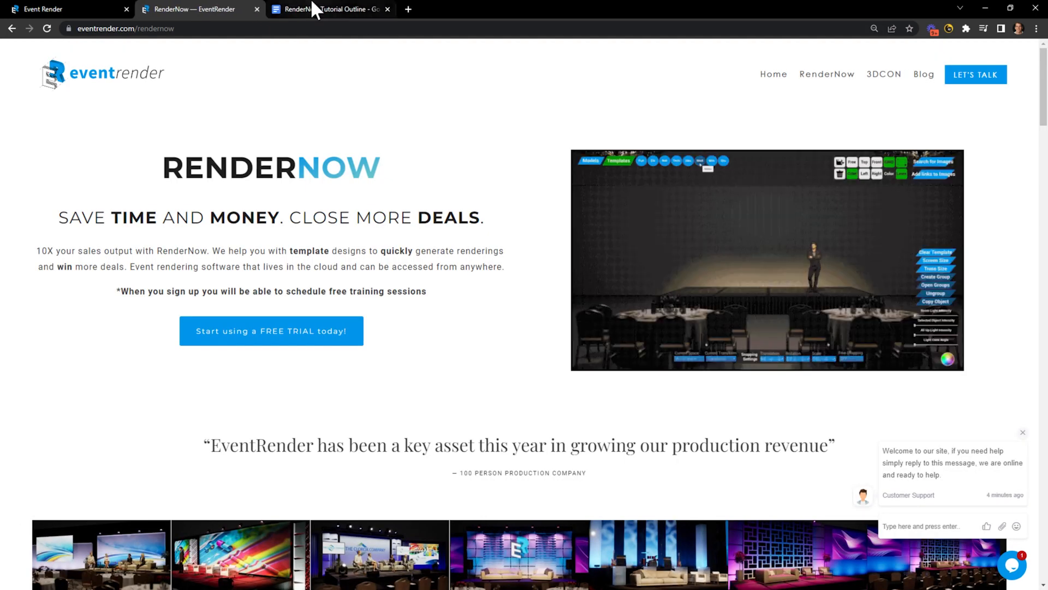
left_click(41, 10)
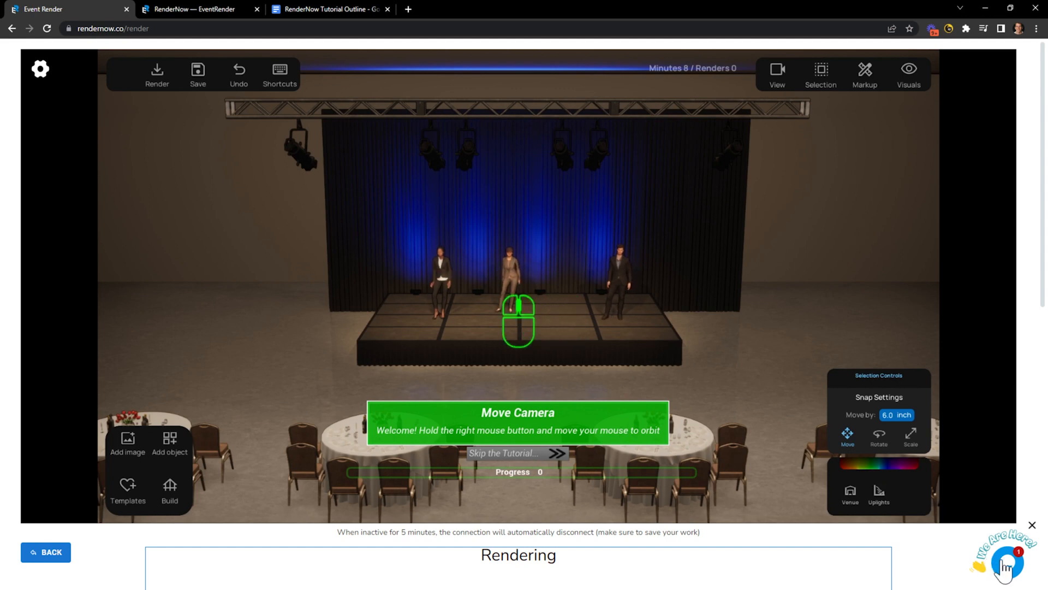
left_click(1007, 565)
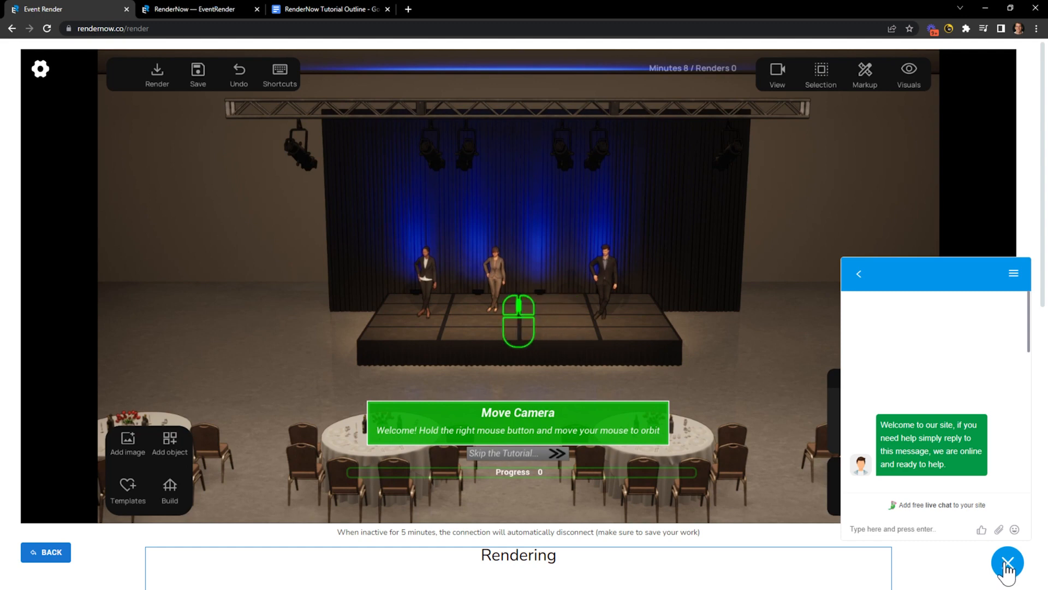
left_click(1007, 565)
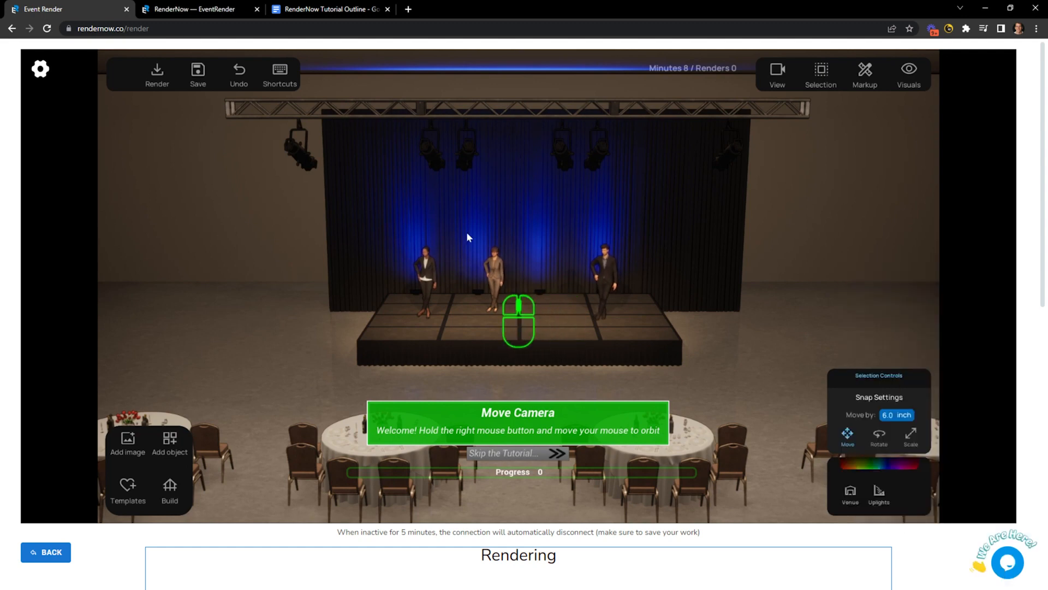
left_click(327, 9)
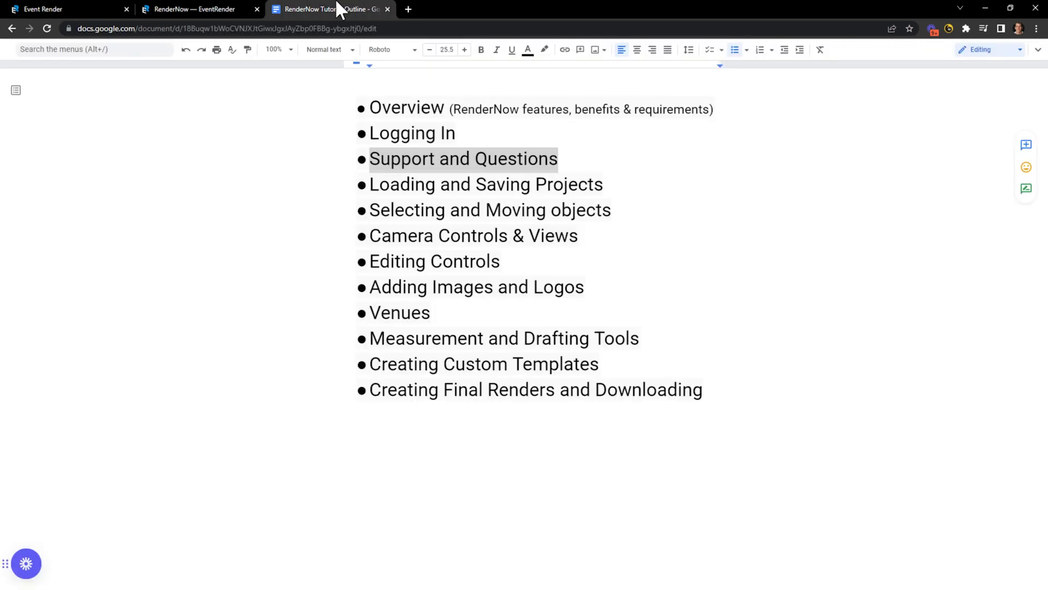
left_click_drag(603, 184, 370, 184)
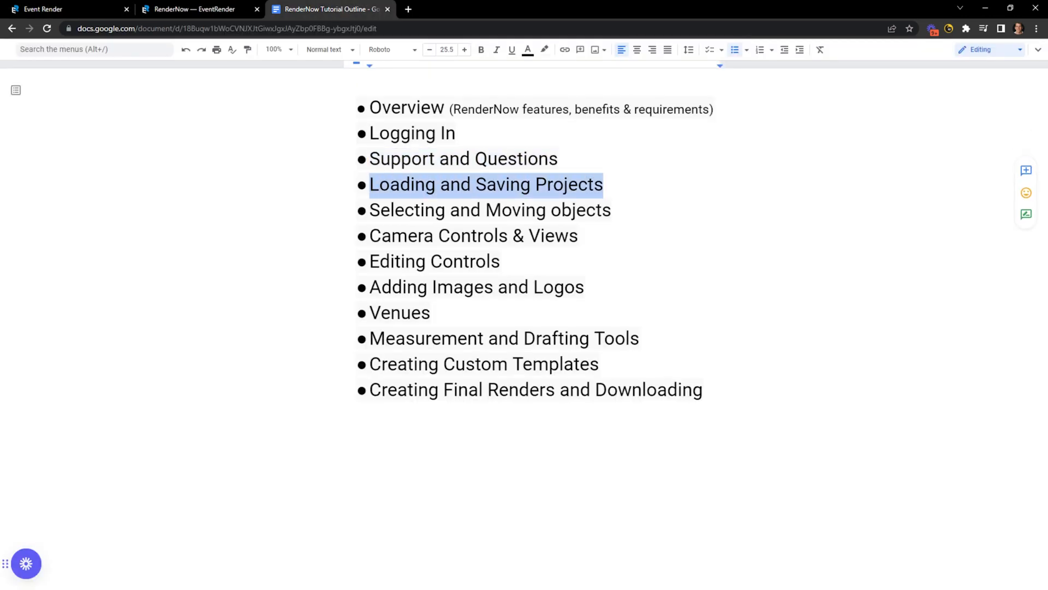
left_click(195, 9)
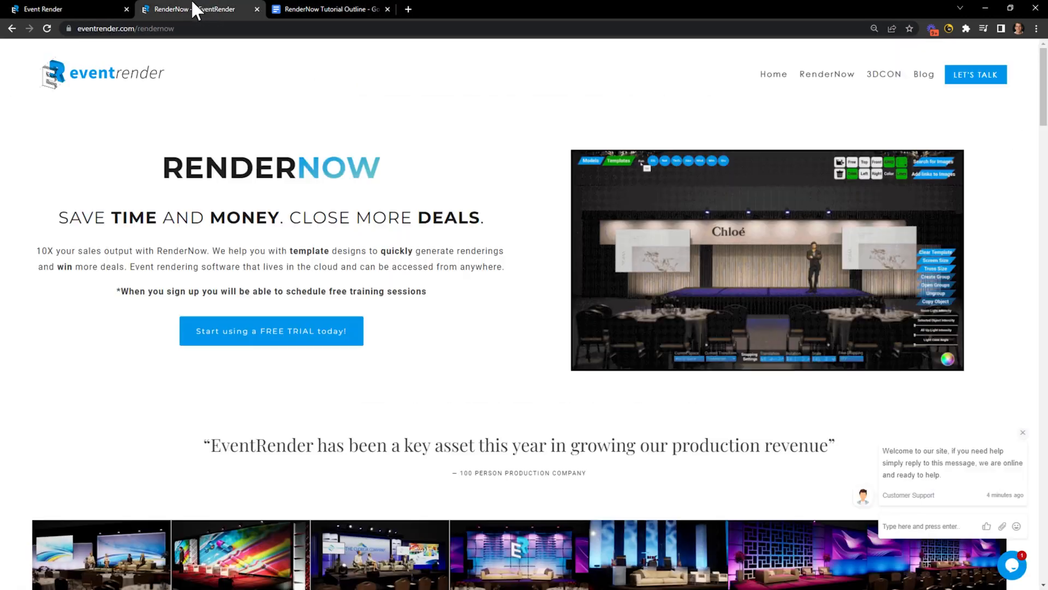
left_click(83, 9)
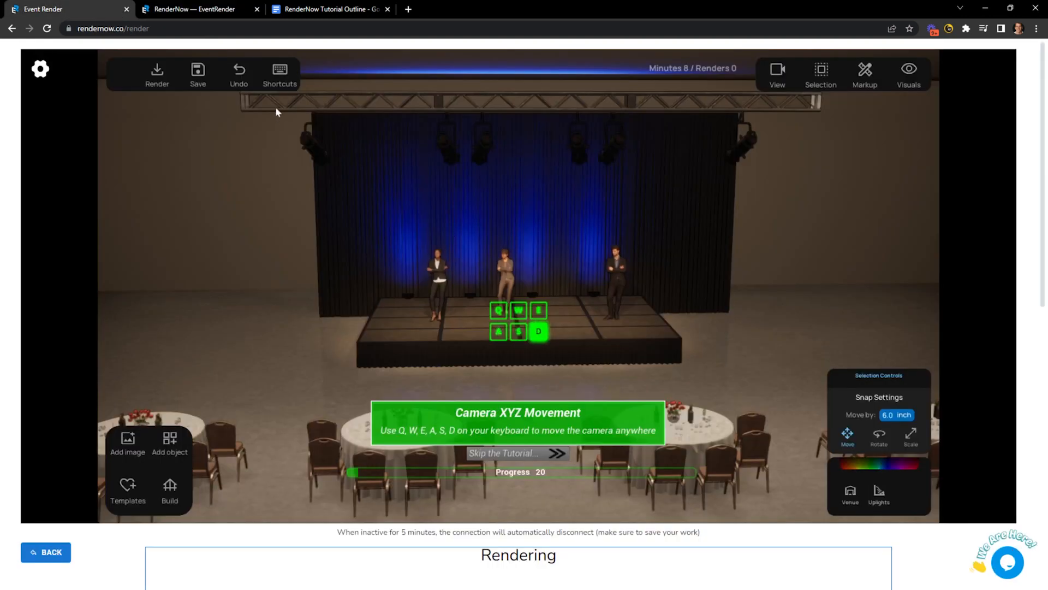
key("d")
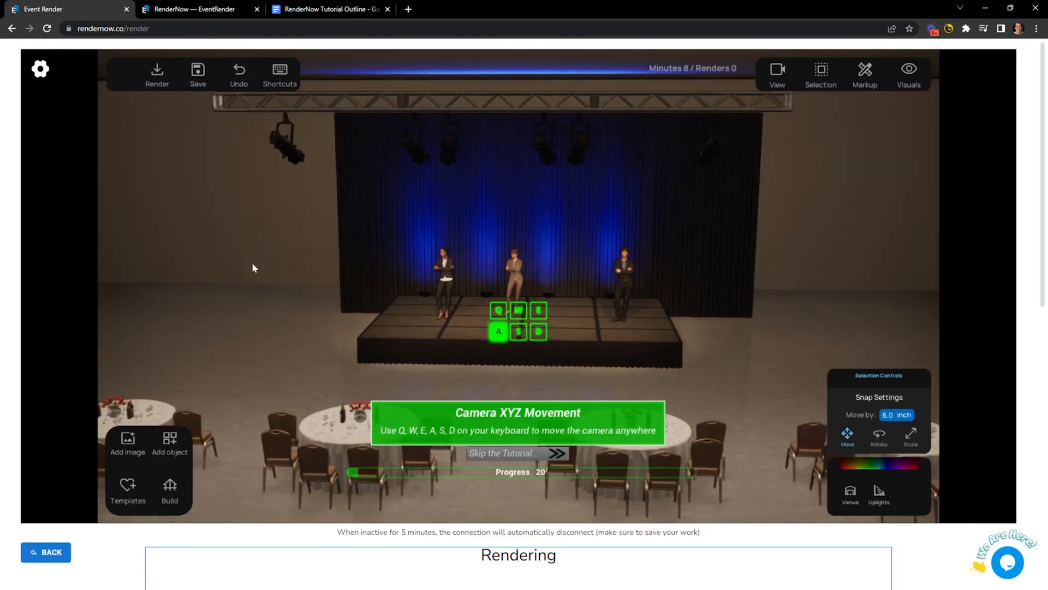
key("a")
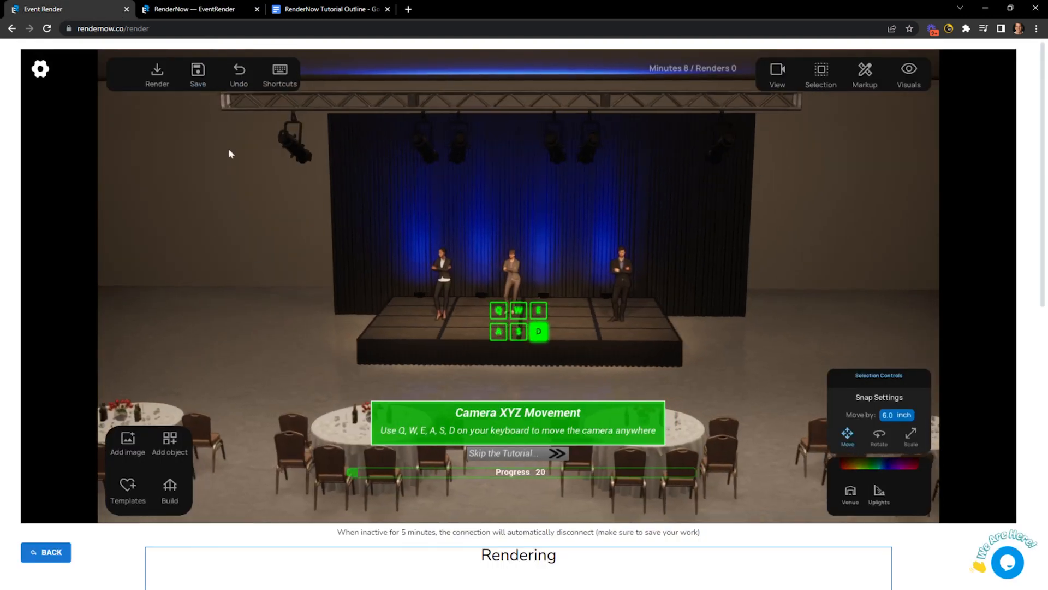
left_click(197, 76)
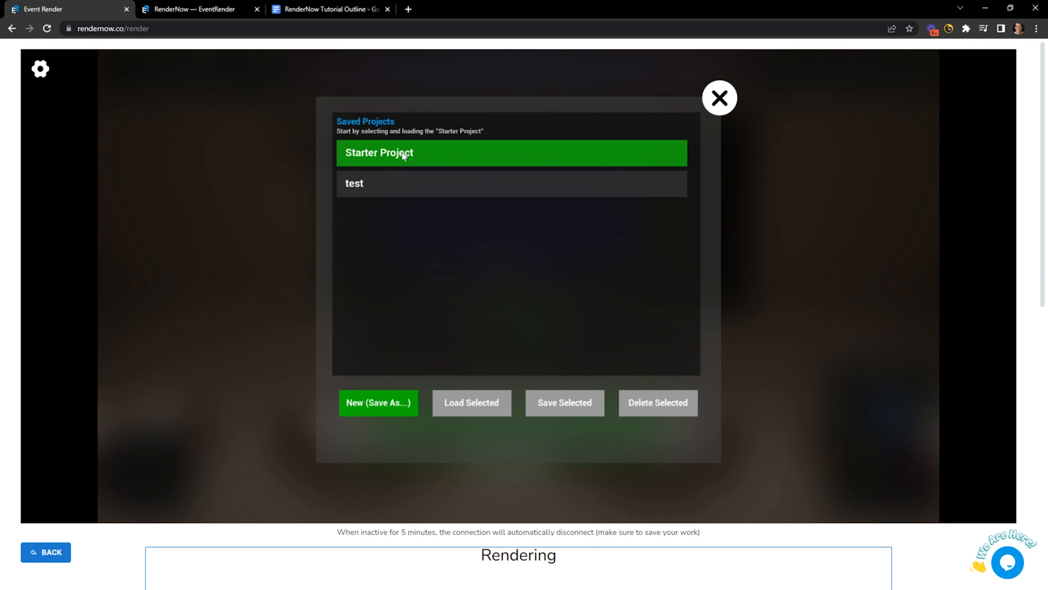
left_click(484, 415)
left_click(717, 107)
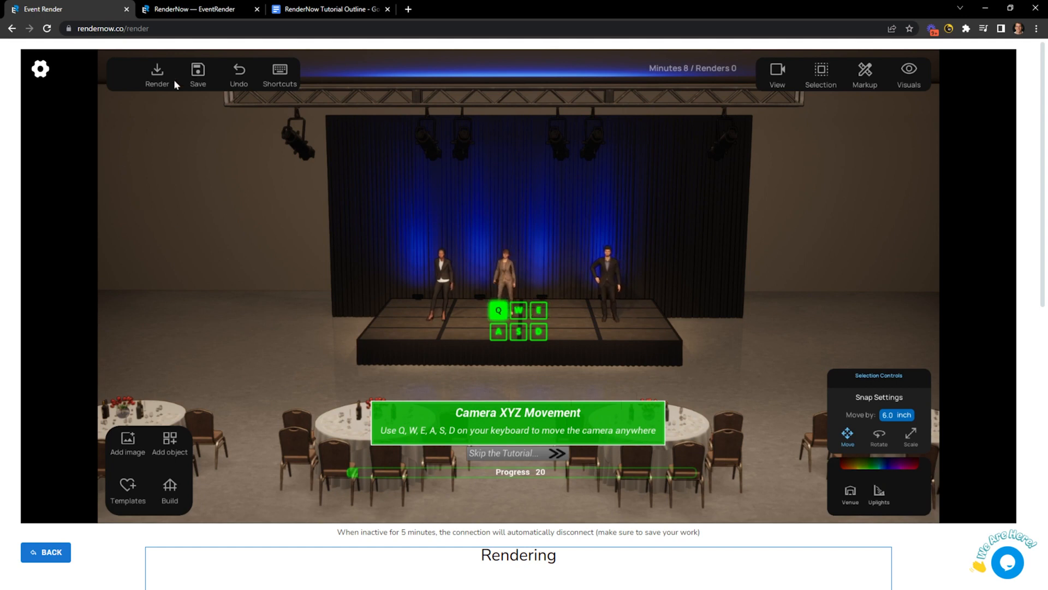
left_click(198, 71)
Save the scene as a new project named 'New Test'.
left_click(380, 402)
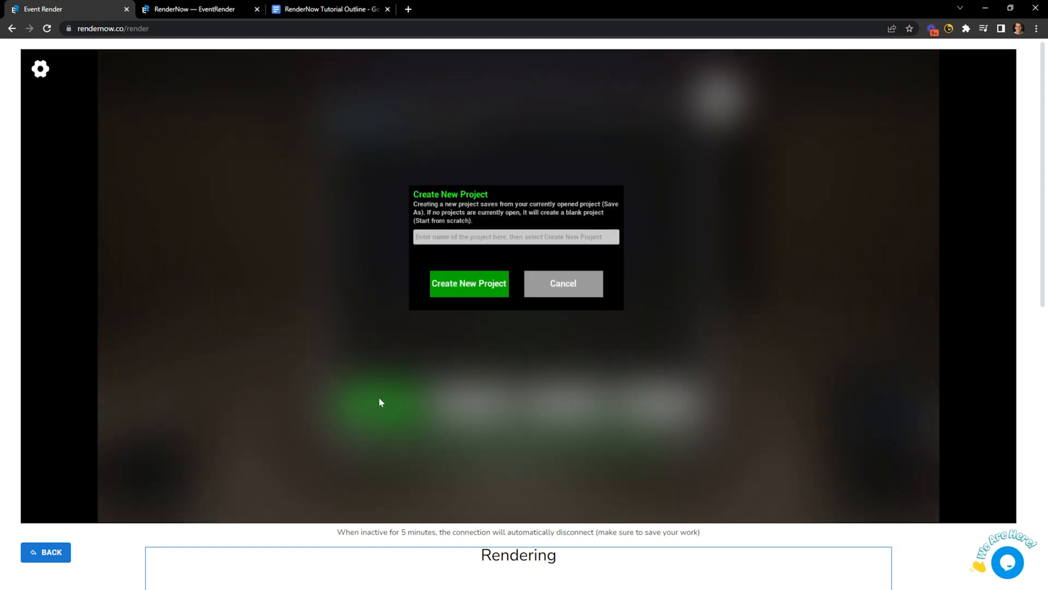
left_click(475, 237)
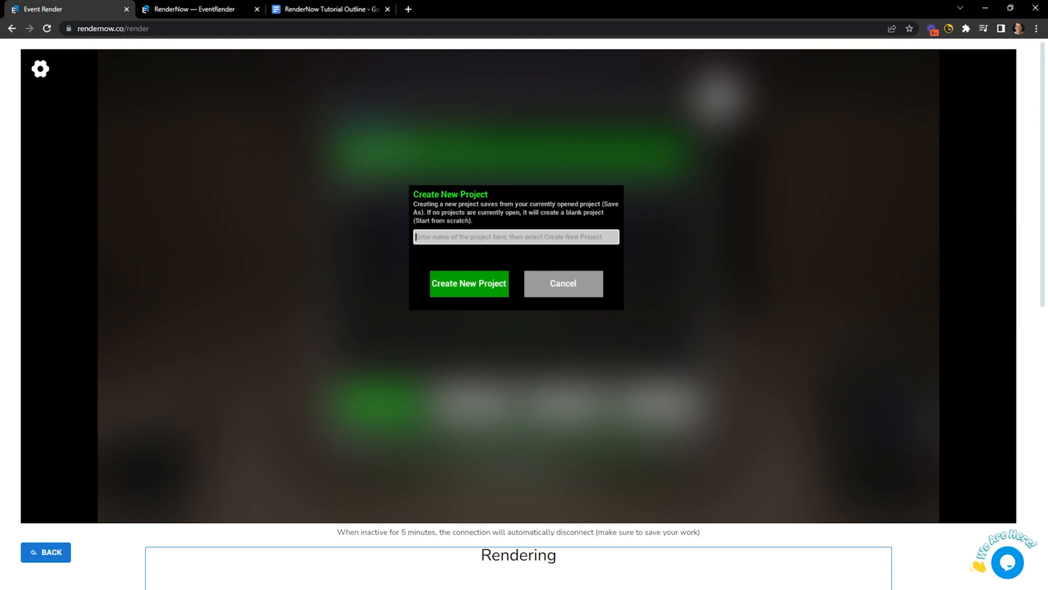
type("New Test")
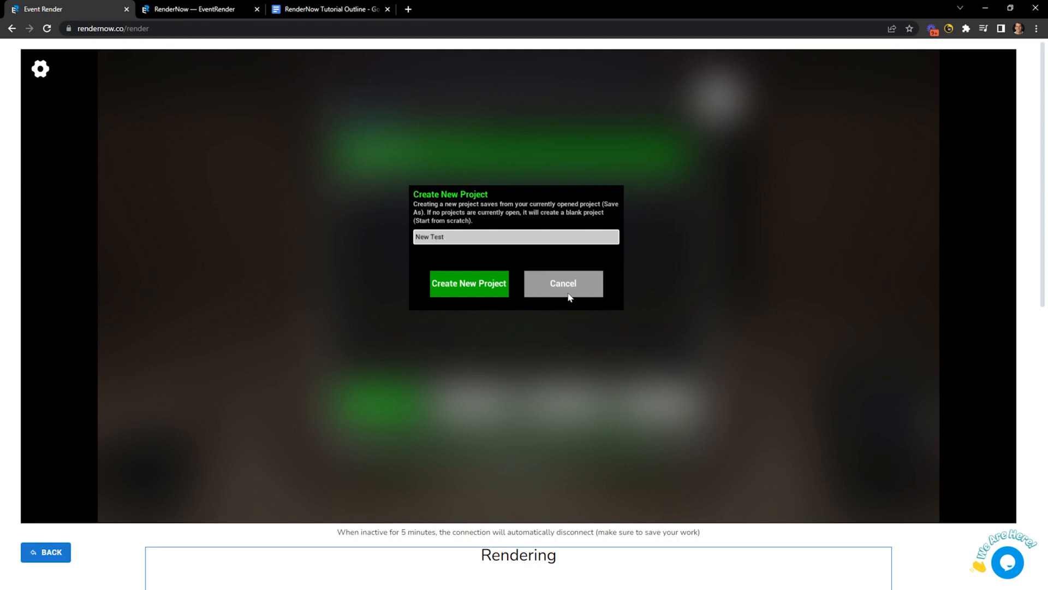
left_click(443, 284)
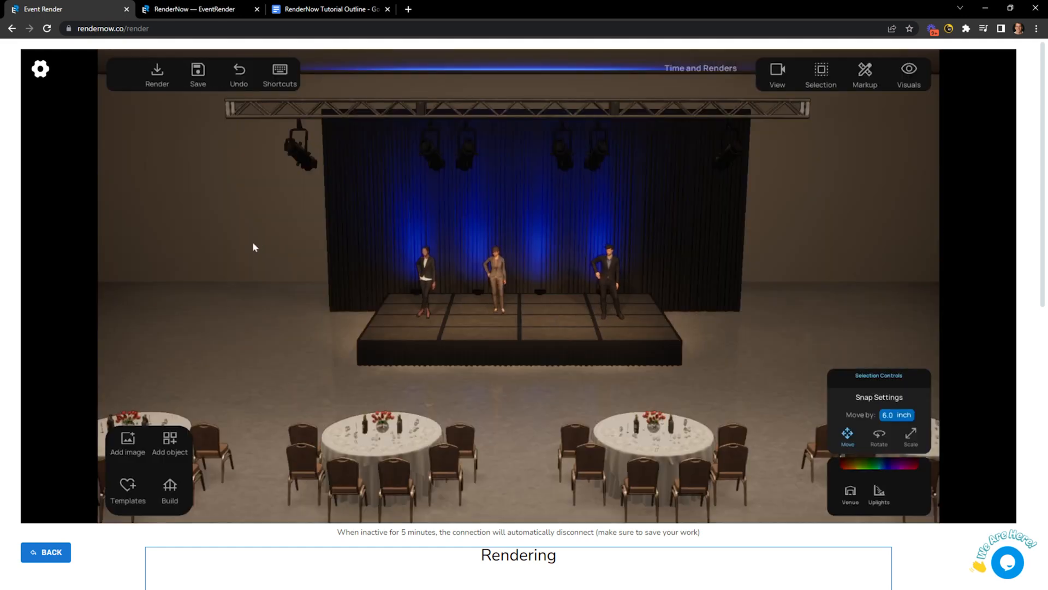
Confirm New Test in Saved Projects, then mark the 'Selecting and Moving objects' outline topic.
left_click(198, 74)
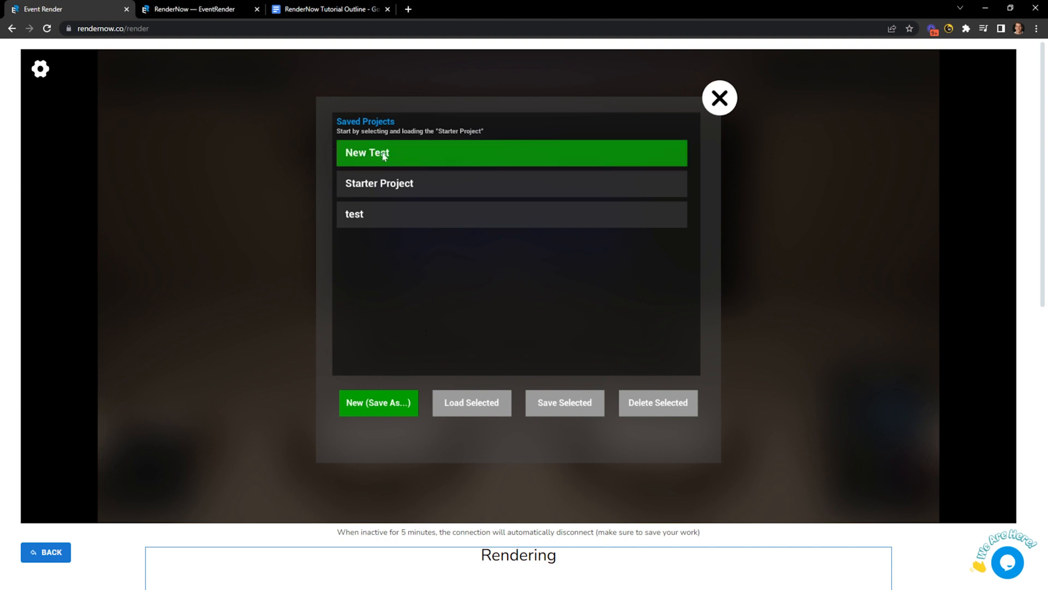
left_click(729, 109)
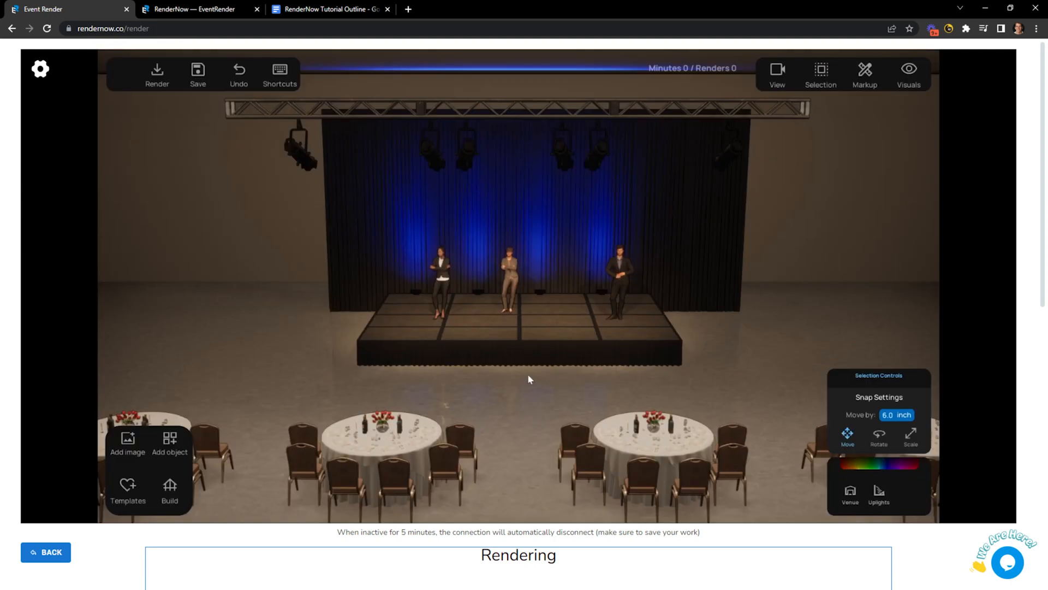
left_click(339, 9)
left_click_drag(620, 211, 370, 212)
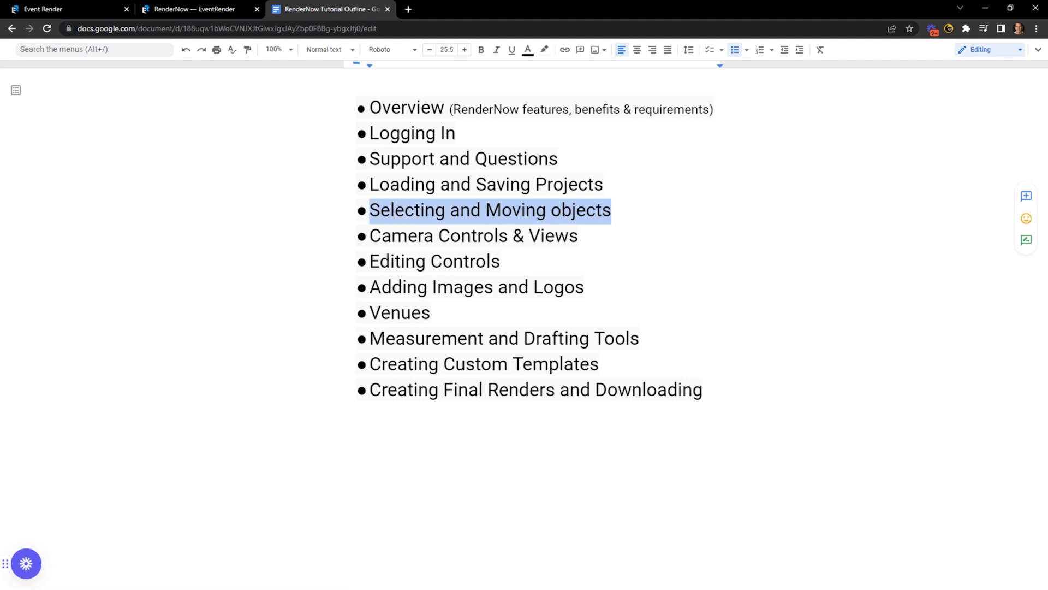
Return from the tutorial outline to the Event Render ballroom scene.
left_click(195, 9)
left_click(317, 8)
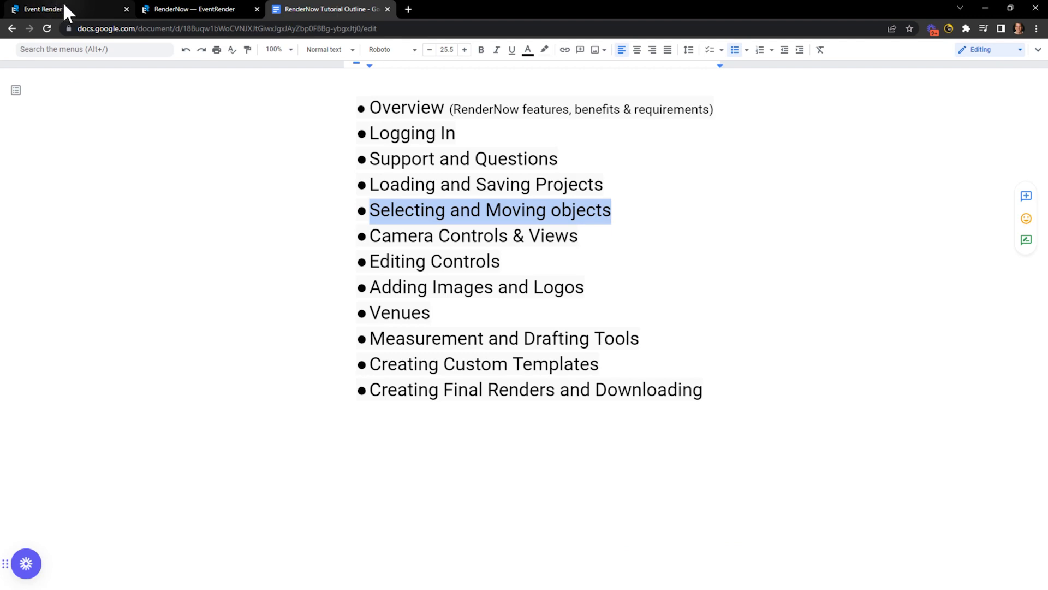
left_click(64, 4)
scroll(384, 357, "up", 3)
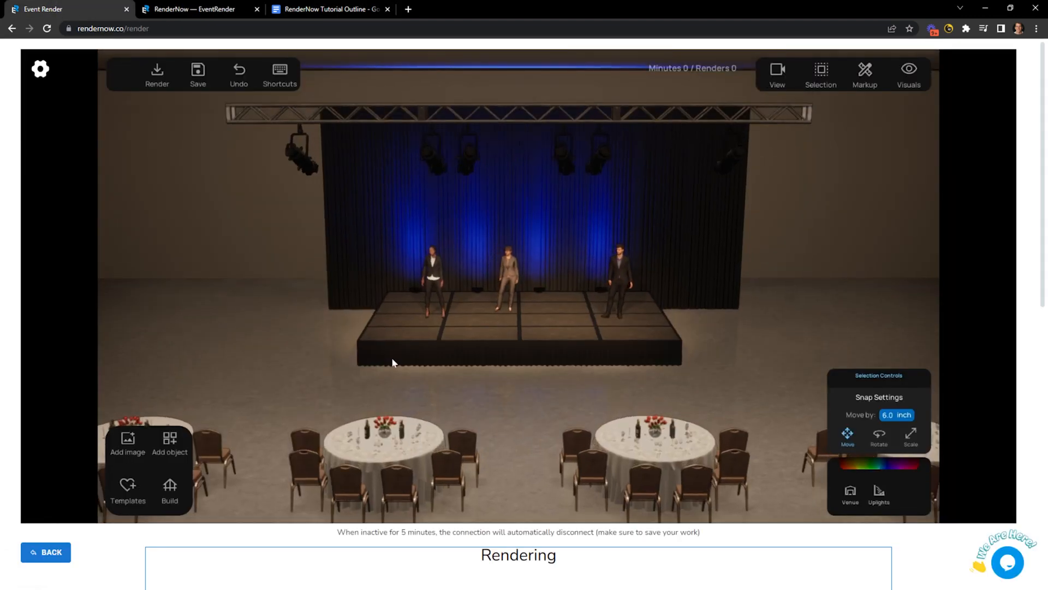
scroll(392, 362, "down", 3)
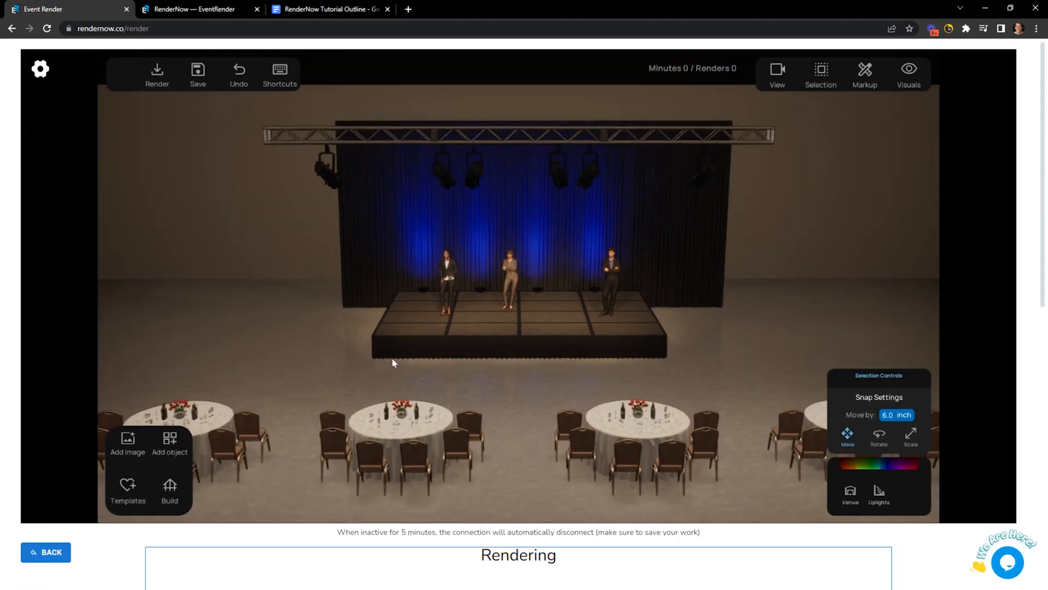
Select each spotlight along the overhead truss in turn, then clear the selection.
left_click(324, 177)
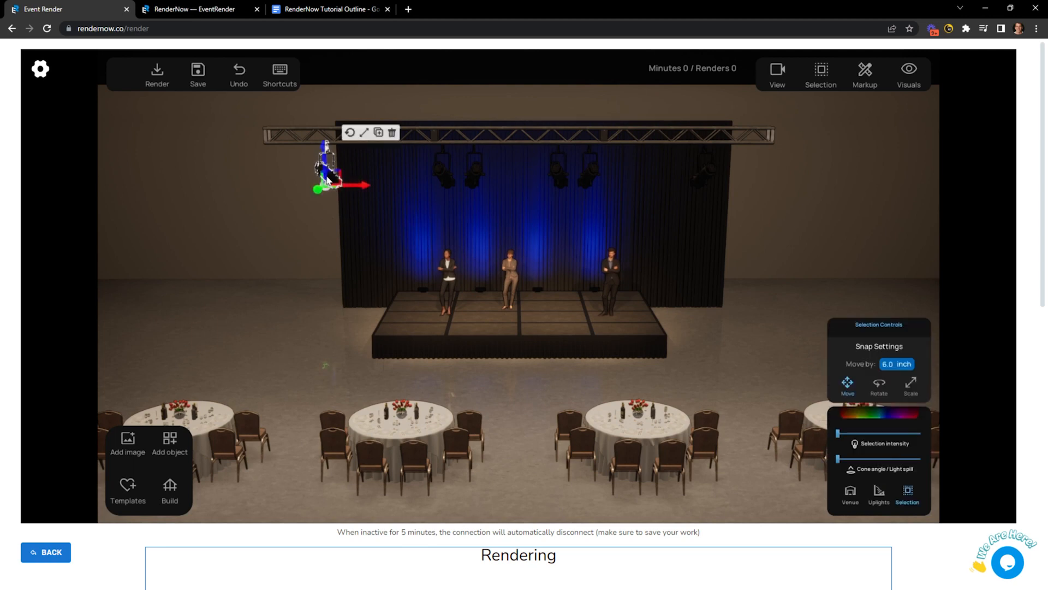
left_click(445, 175)
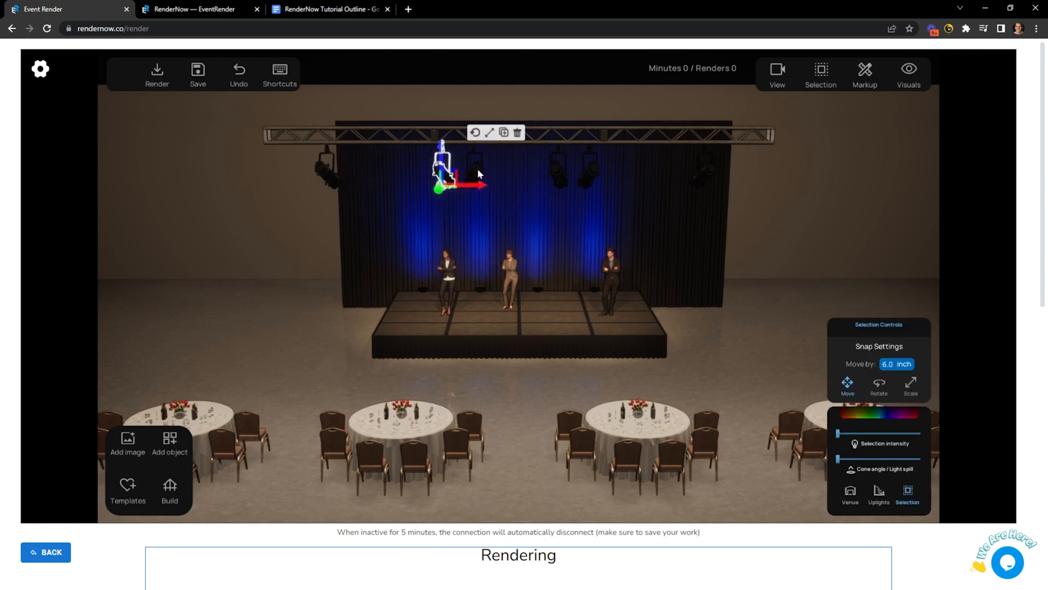
left_click(475, 168)
left_click(590, 167)
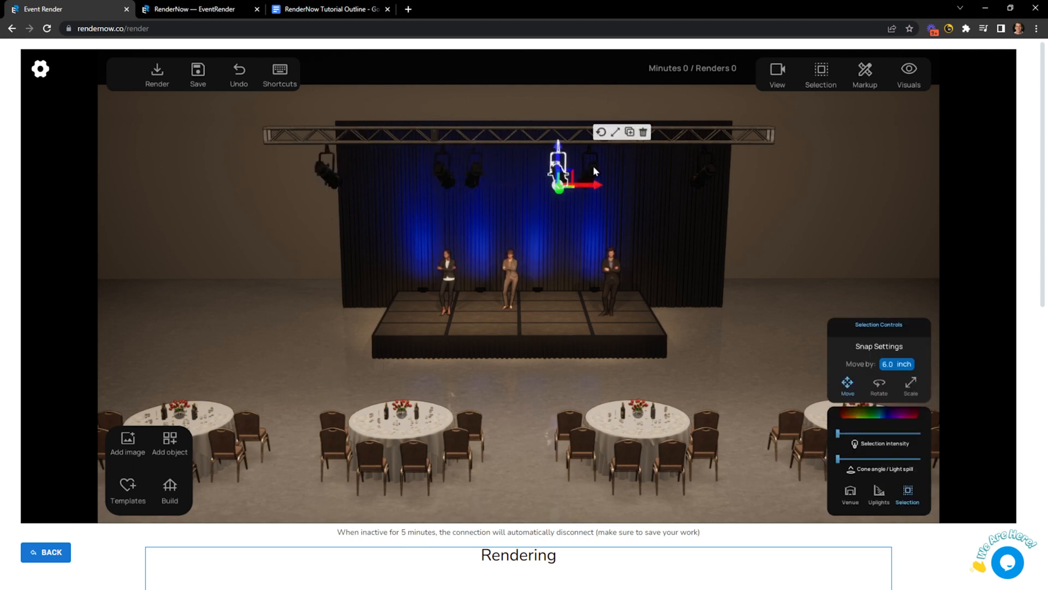
left_click(323, 172)
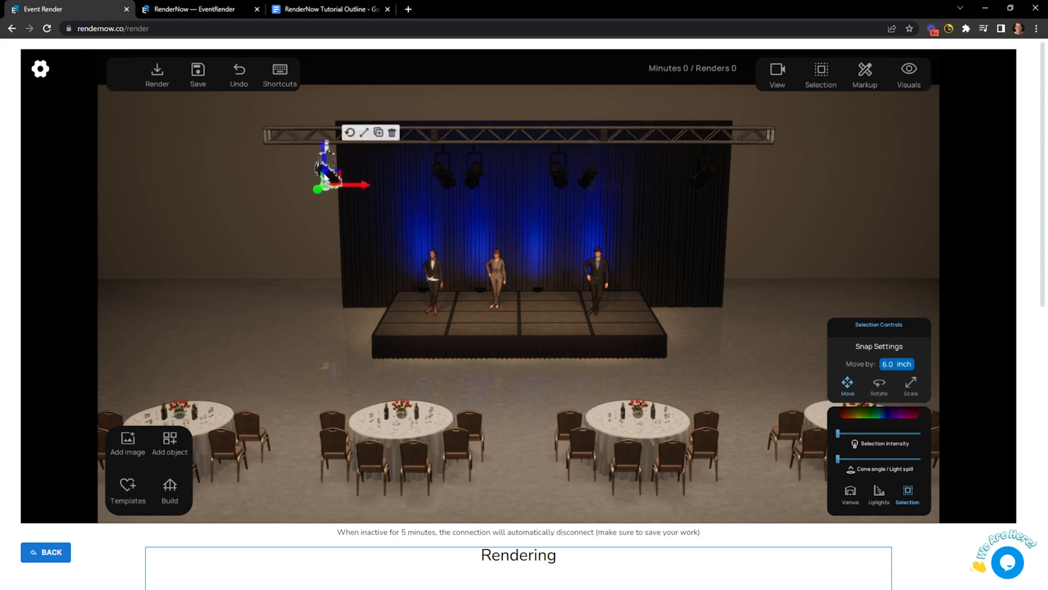
left_click(440, 172)
left_click(477, 165)
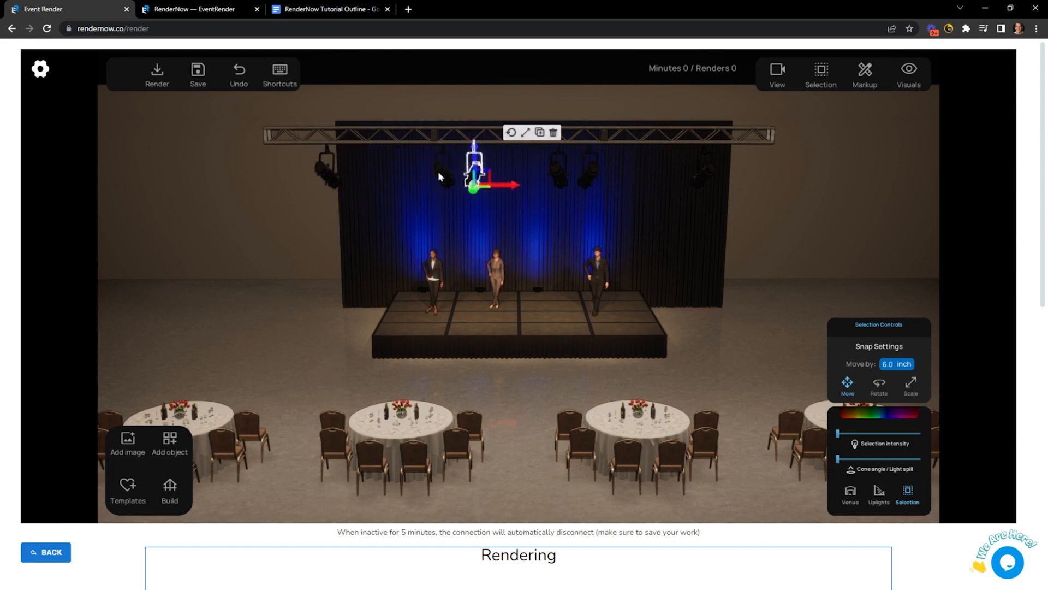
left_click(329, 173)
middle_click_drag(365, 228, 360, 256)
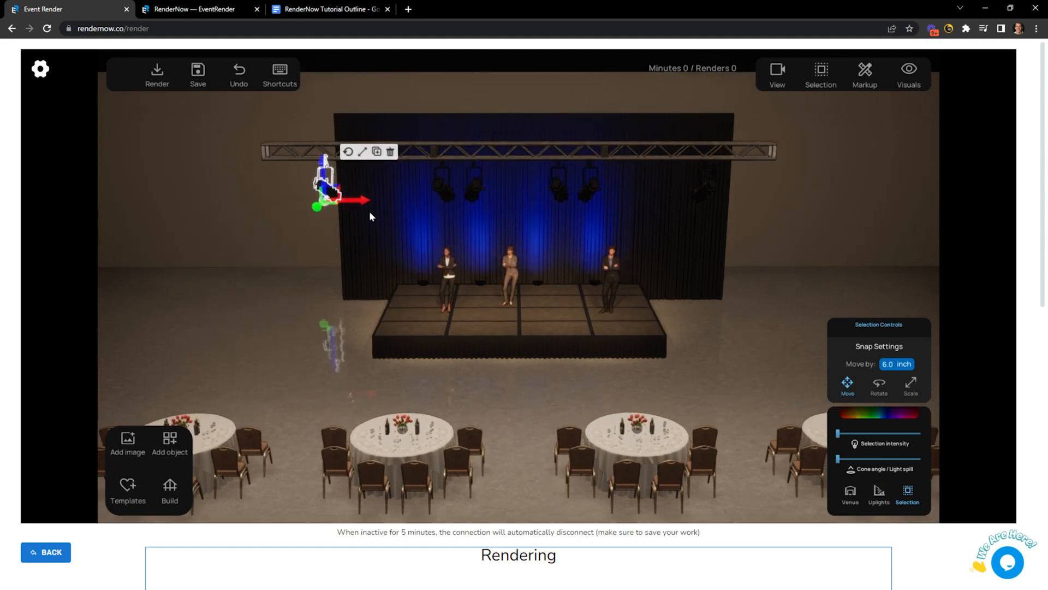
middle_click_drag(355, 270, 355, 268)
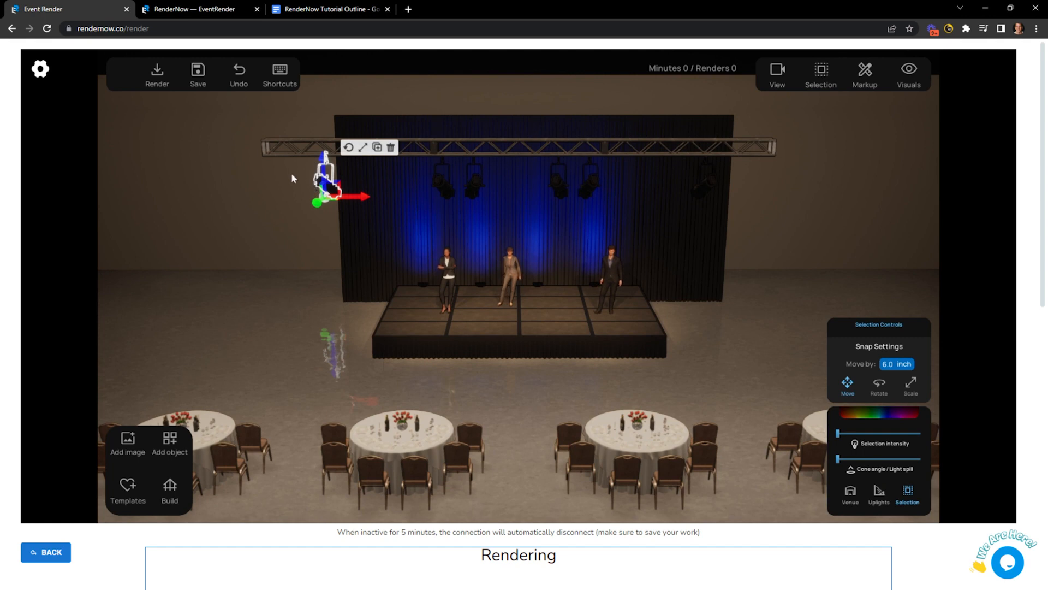
left_click(244, 315)
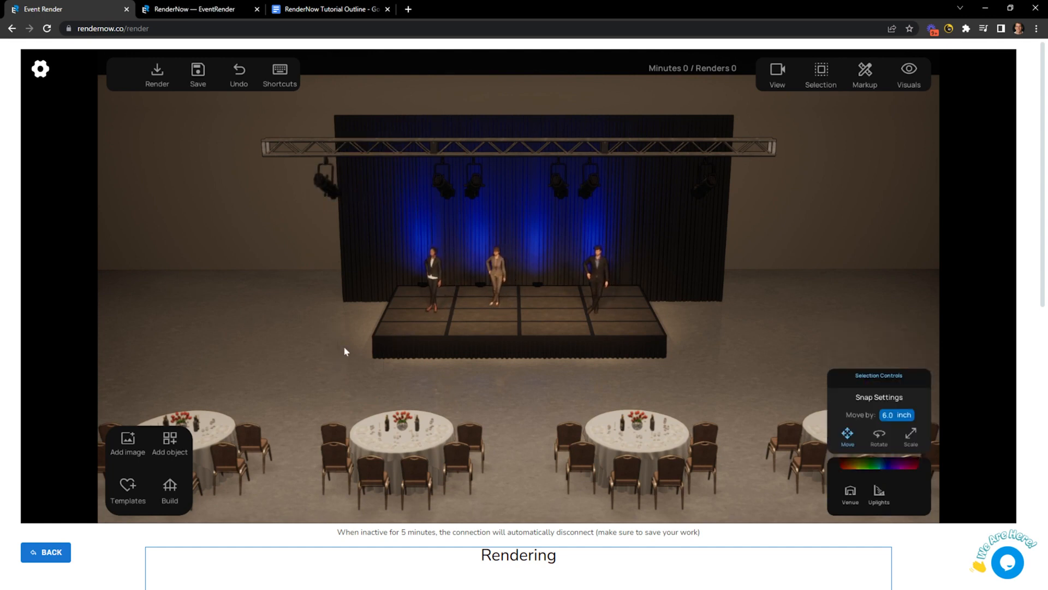
left_click_drag(367, 355, 460, 371)
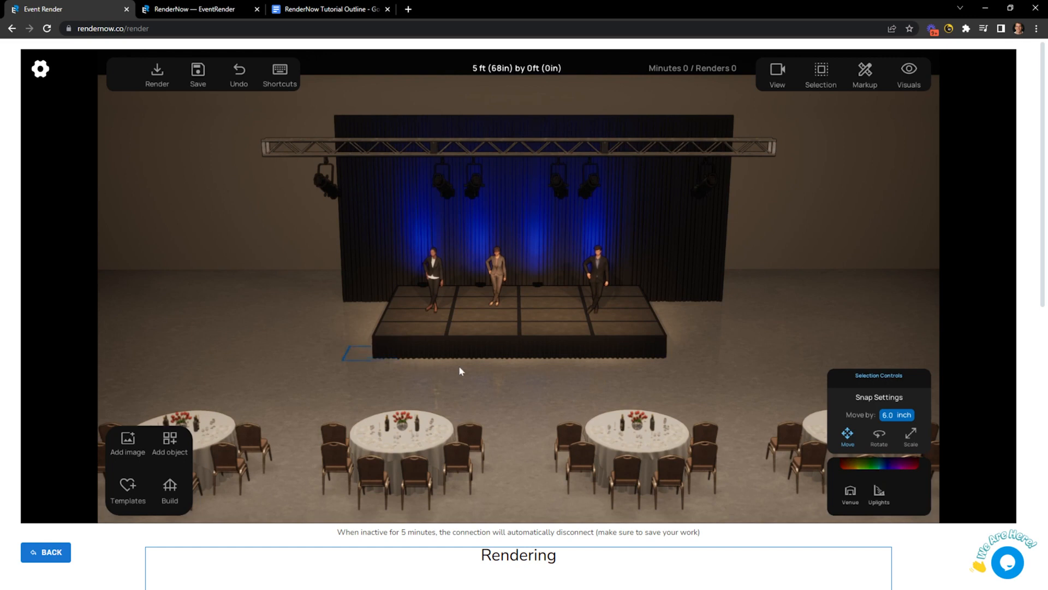
left_click_drag(599, 373, 705, 372)
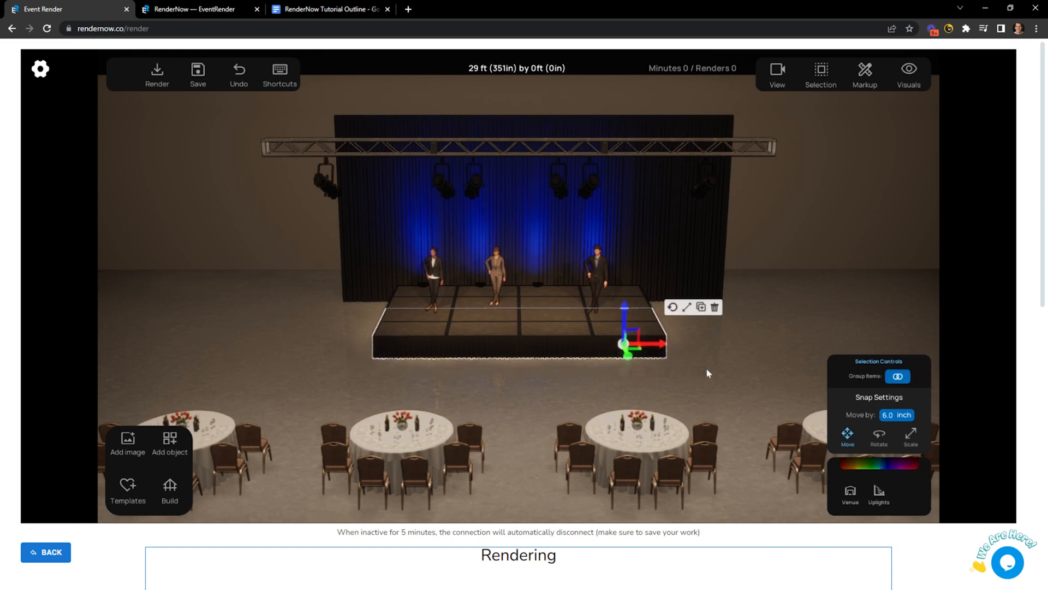
left_click(414, 385)
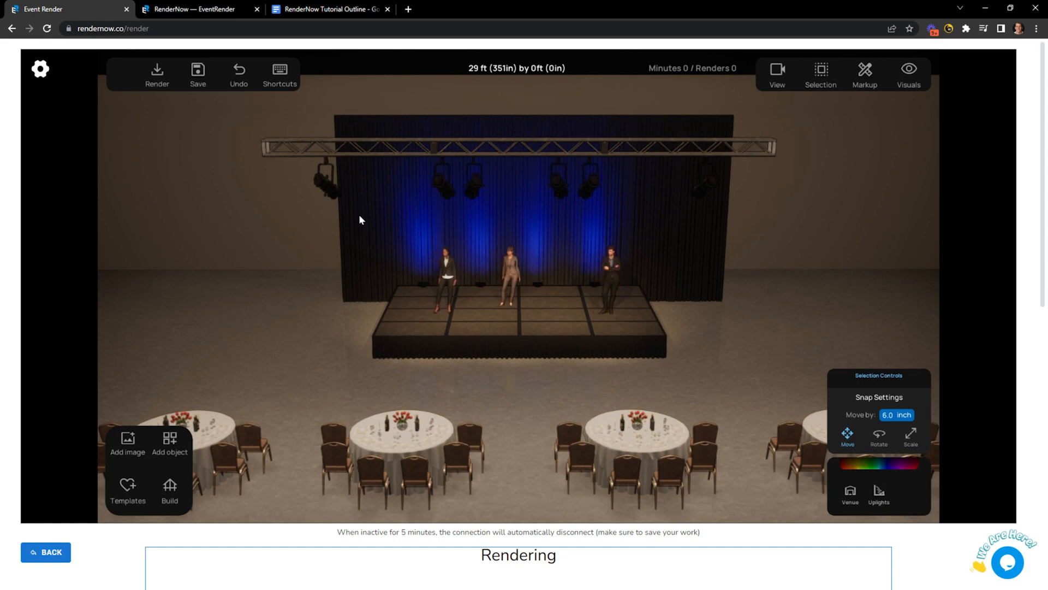
right_click_drag(359, 214, 339, 185)
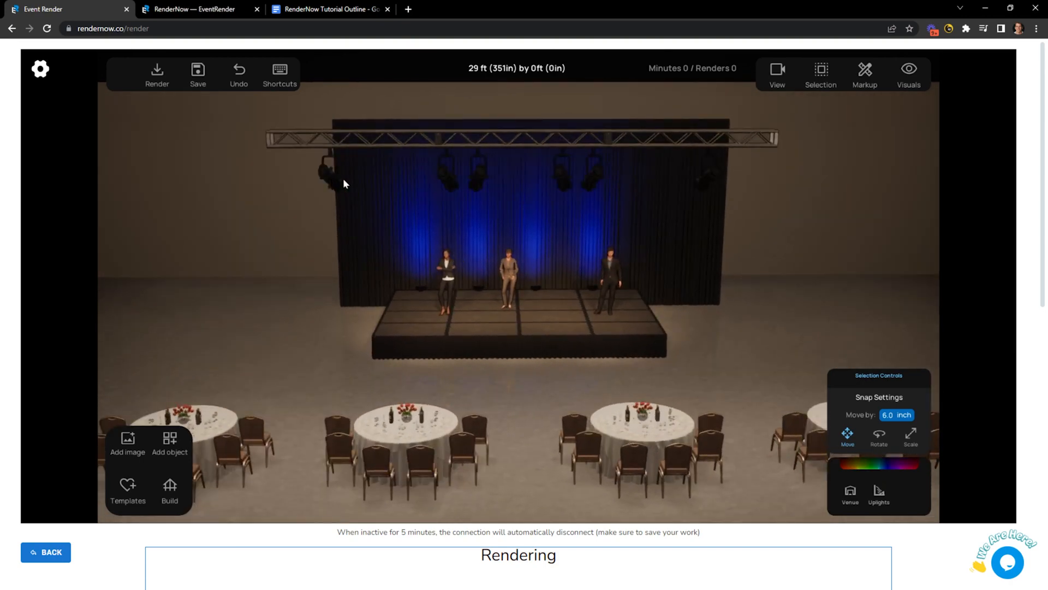
Select the left truss light, orbit around the stage, then deselect it.
left_click(342, 180)
right_click_drag(584, 209, 604, 199)
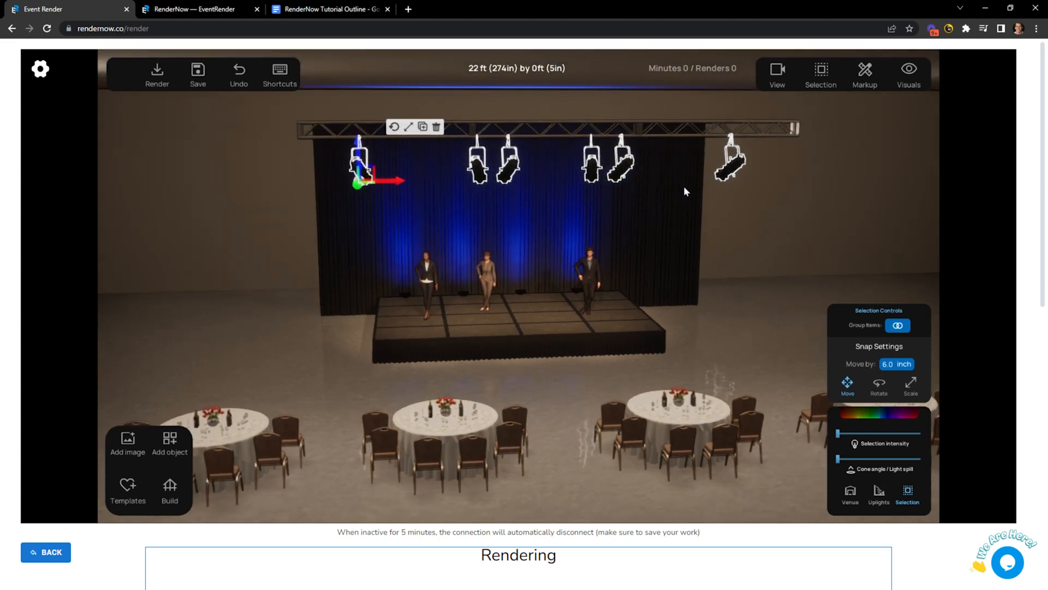
right_click_drag(684, 186, 595, 200)
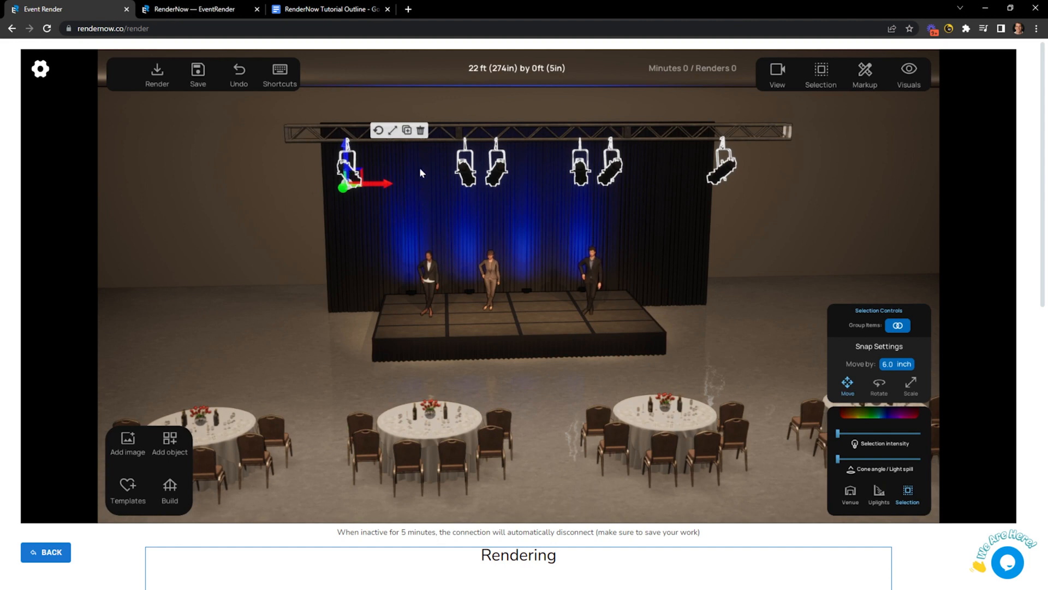
left_click(254, 224)
Select the left ceiling light and the whole truss-light row, then clear the selection.
right_click_drag(329, 170, 309, 142)
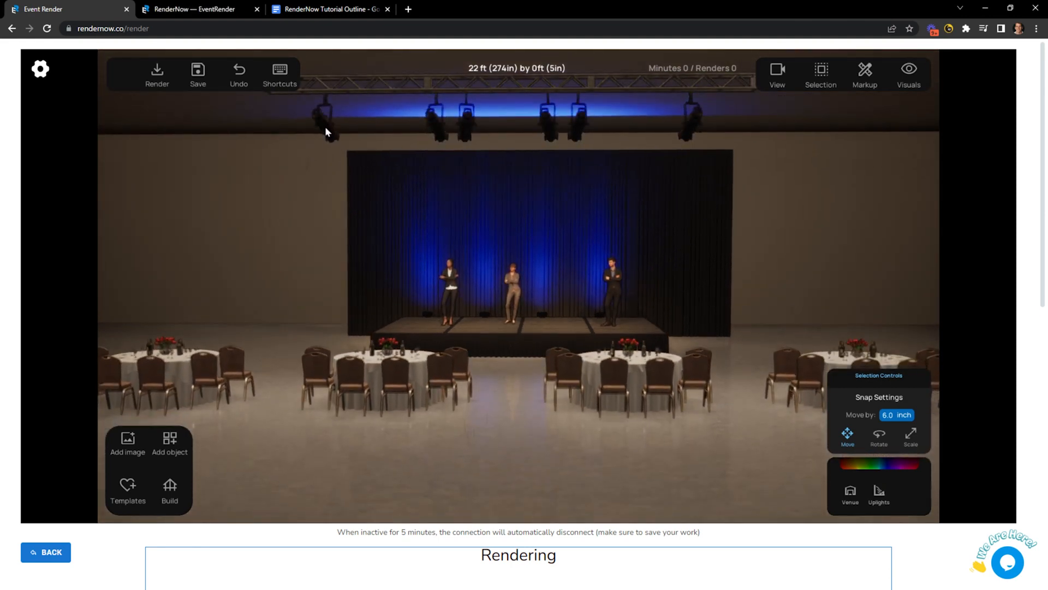
left_click(324, 128)
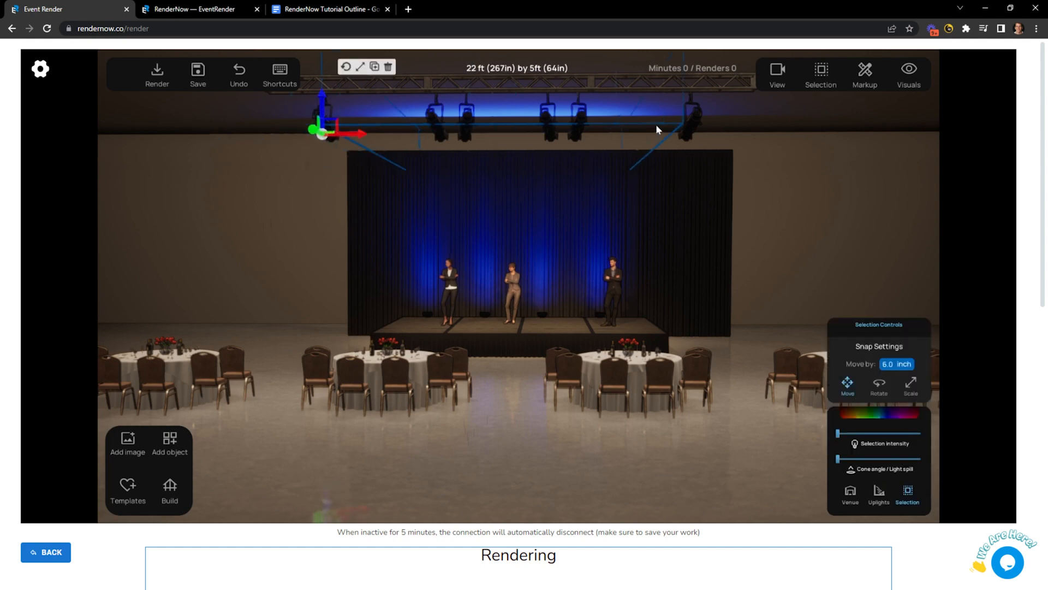
left_click(693, 131)
scroll(544, 199, "up", 3)
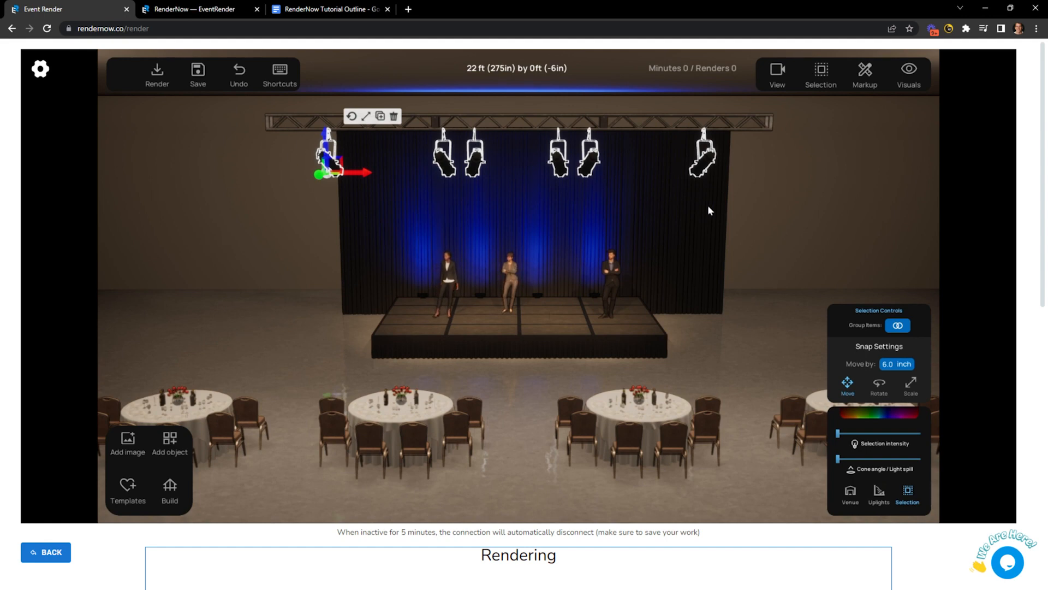
left_click(827, 179)
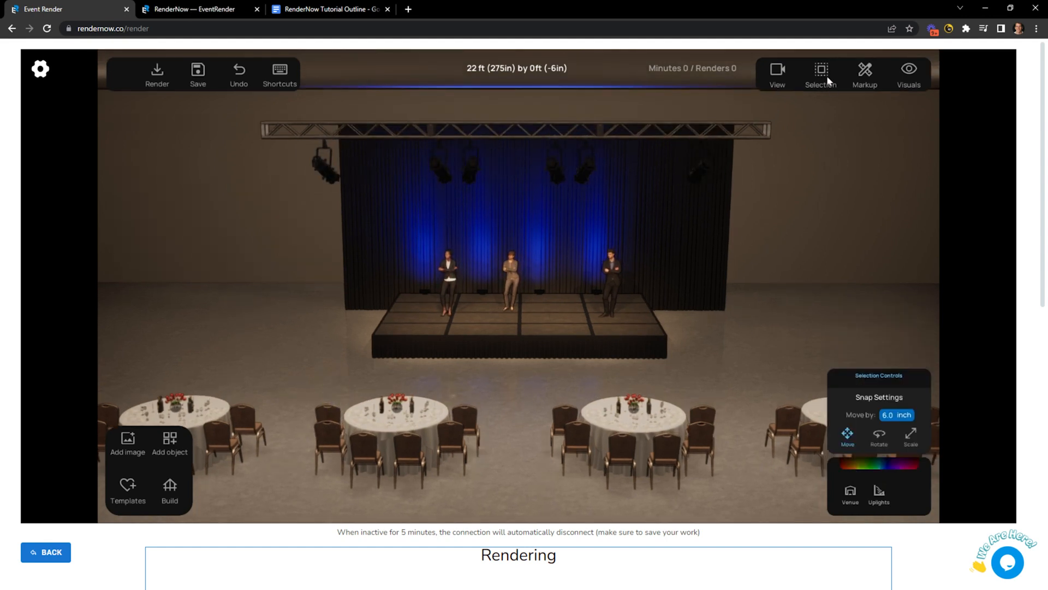
Open the Selection panel's list of saved object groups.
left_click(827, 79)
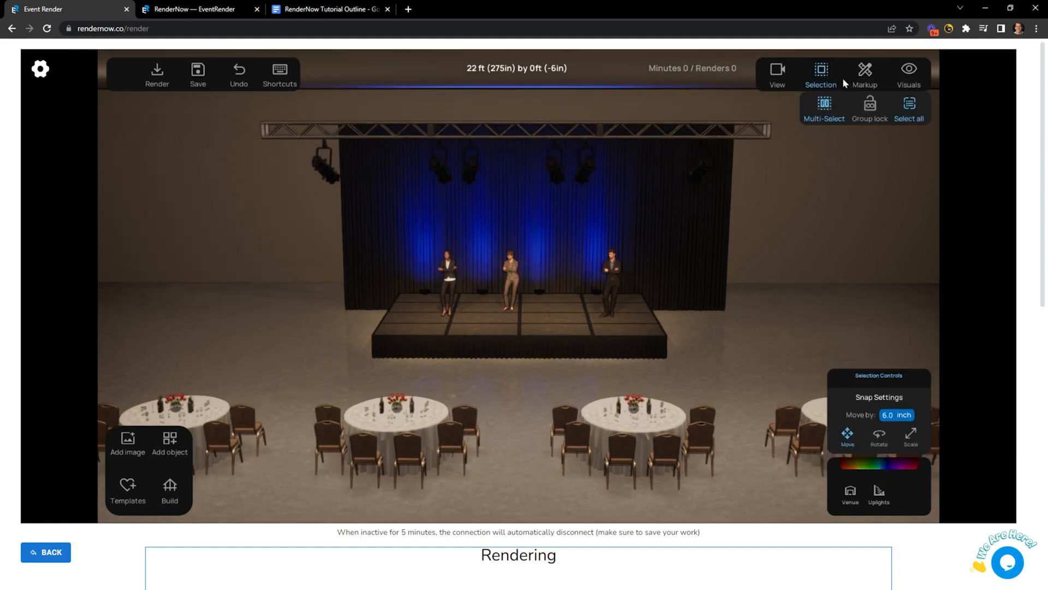
left_click(914, 110)
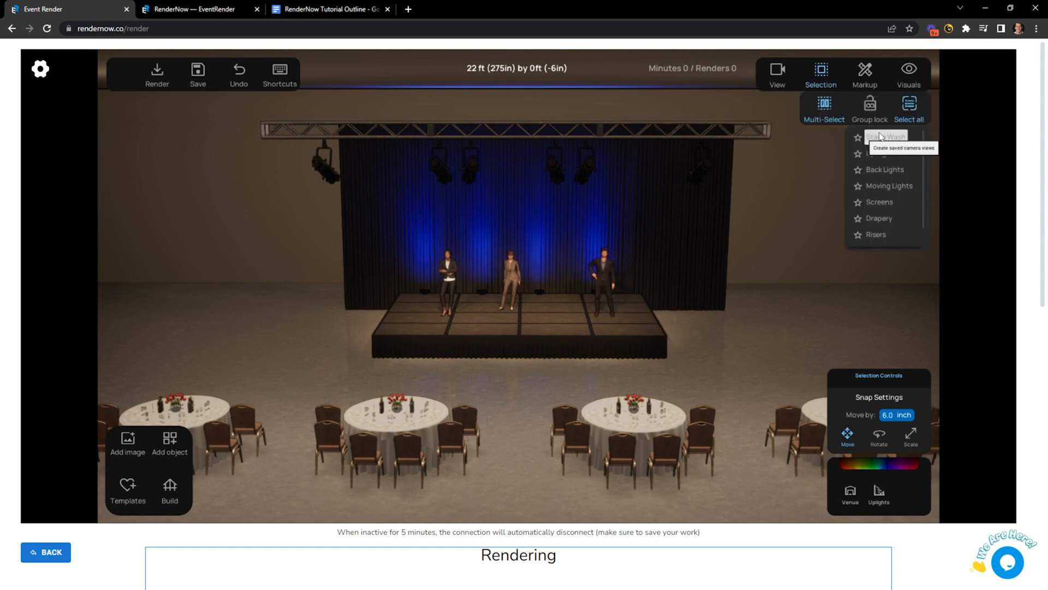
scroll(884, 212, "down", 3)
scroll(882, 211, "up", 1)
scroll(883, 215, "up", 1)
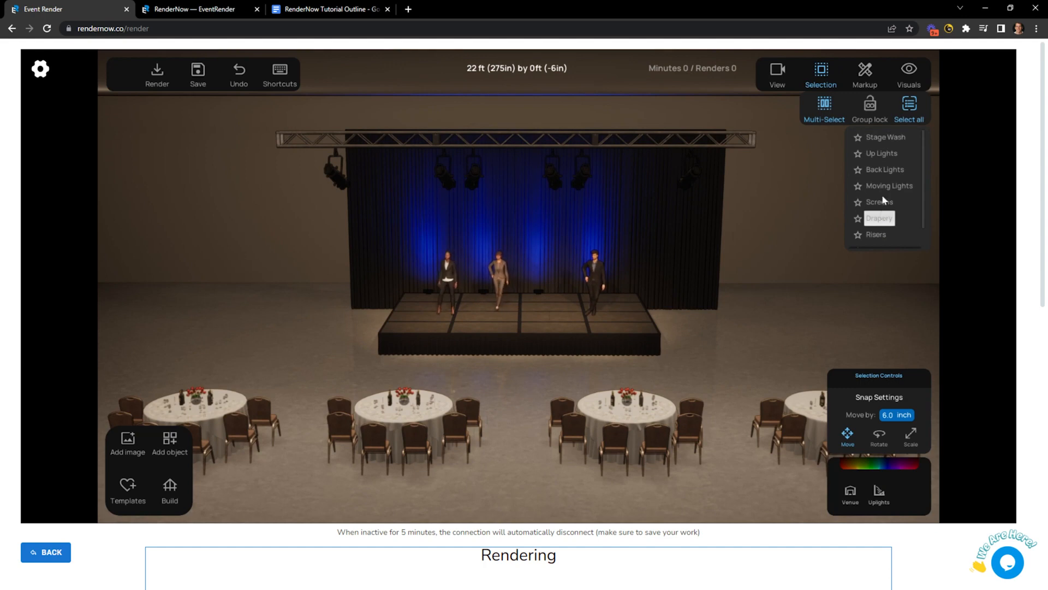
Select the Stage Wash, Up Lights, Drapery and Risers groups in turn, then deselect.
left_click(891, 138)
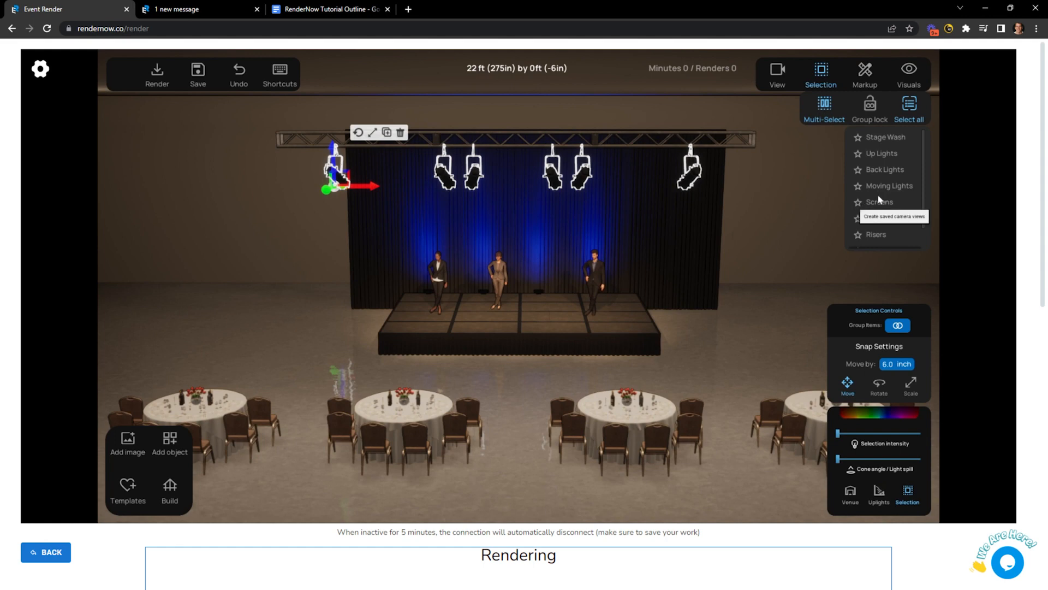
left_click(881, 153)
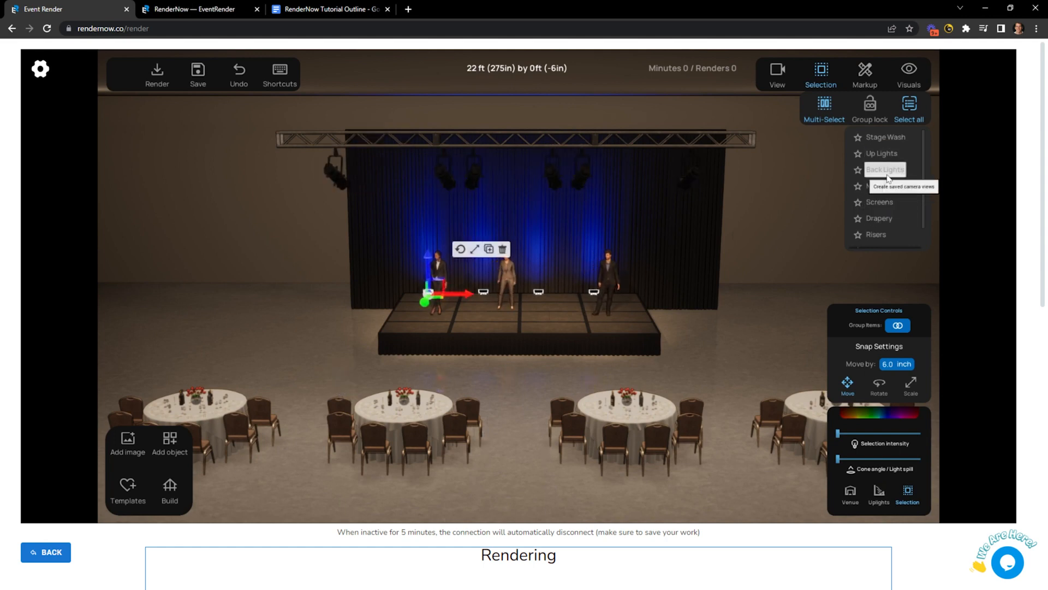
left_click(880, 218)
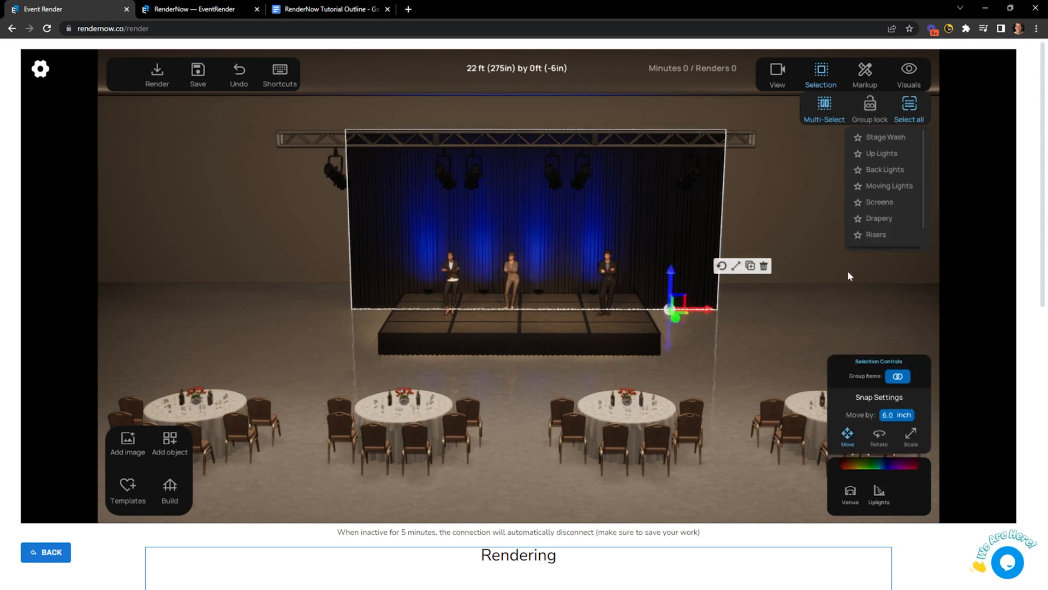
left_click(884, 237)
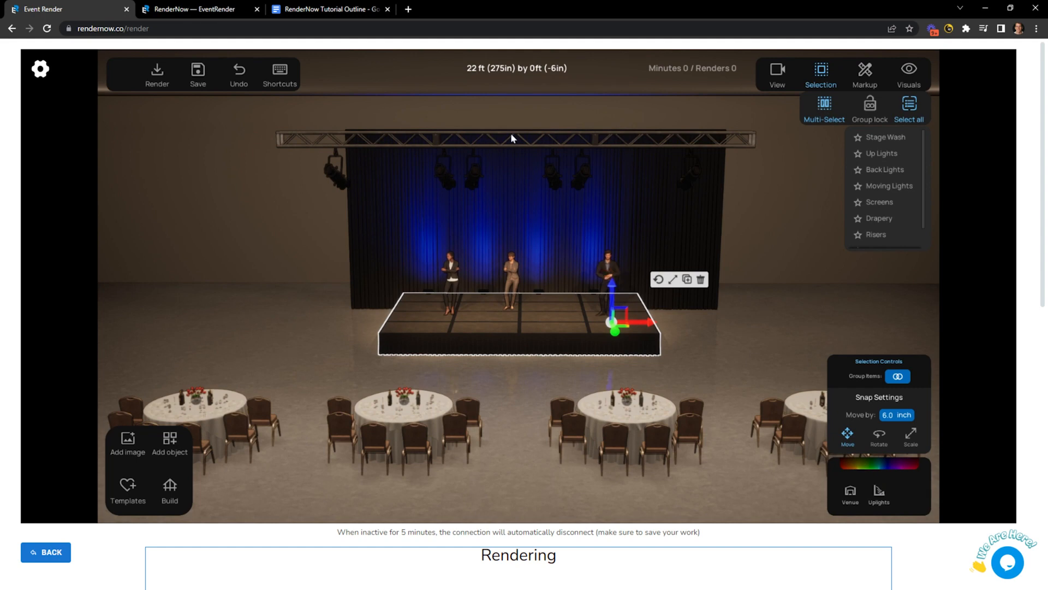
left_click(762, 339)
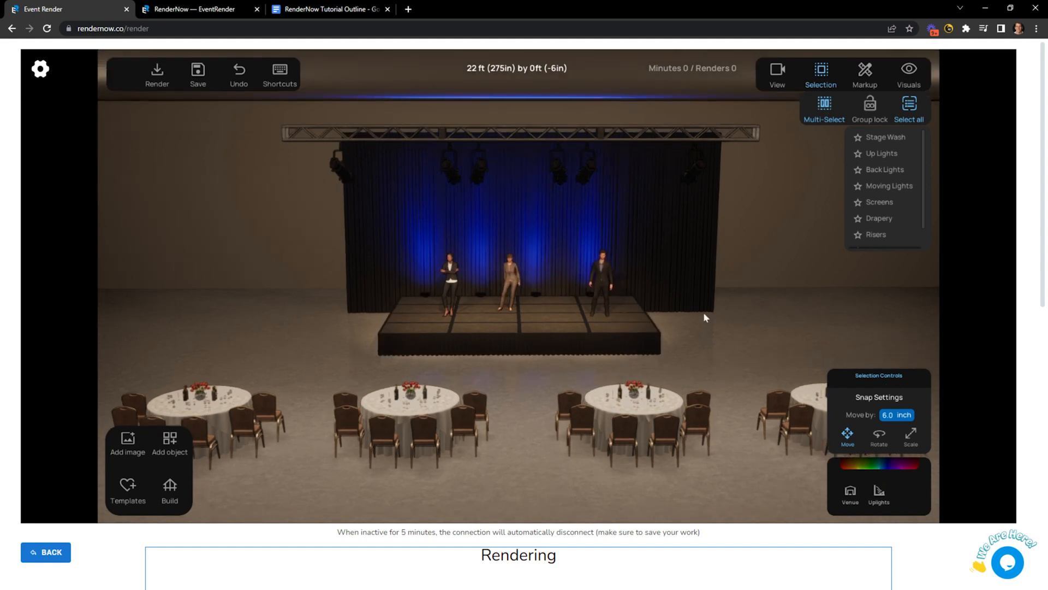
Select the four riser sections from a raised angle, then clear the selection.
scroll(443, 341, "up", 1)
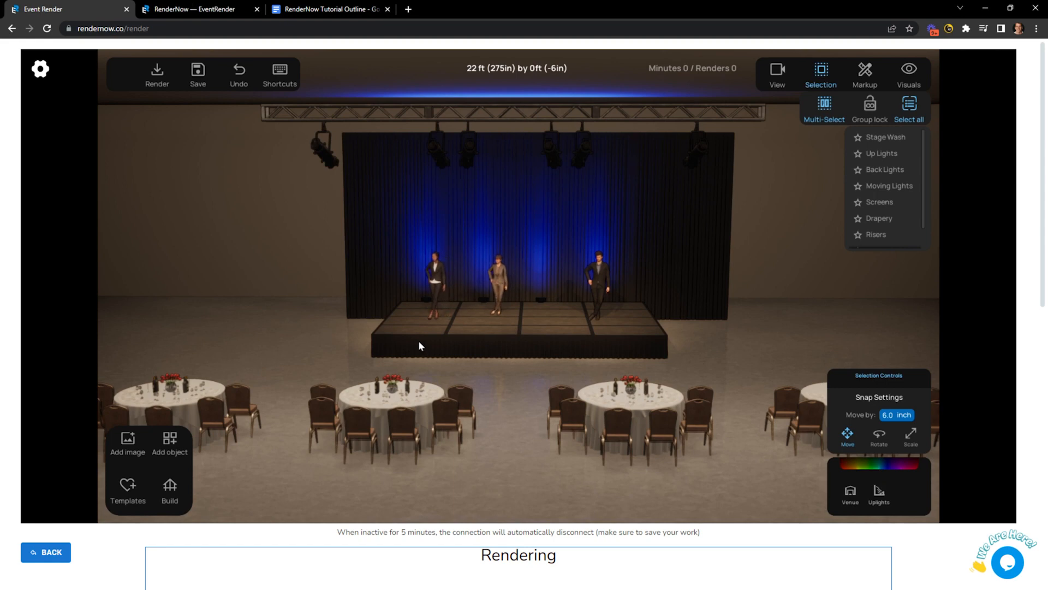
left_click(417, 341)
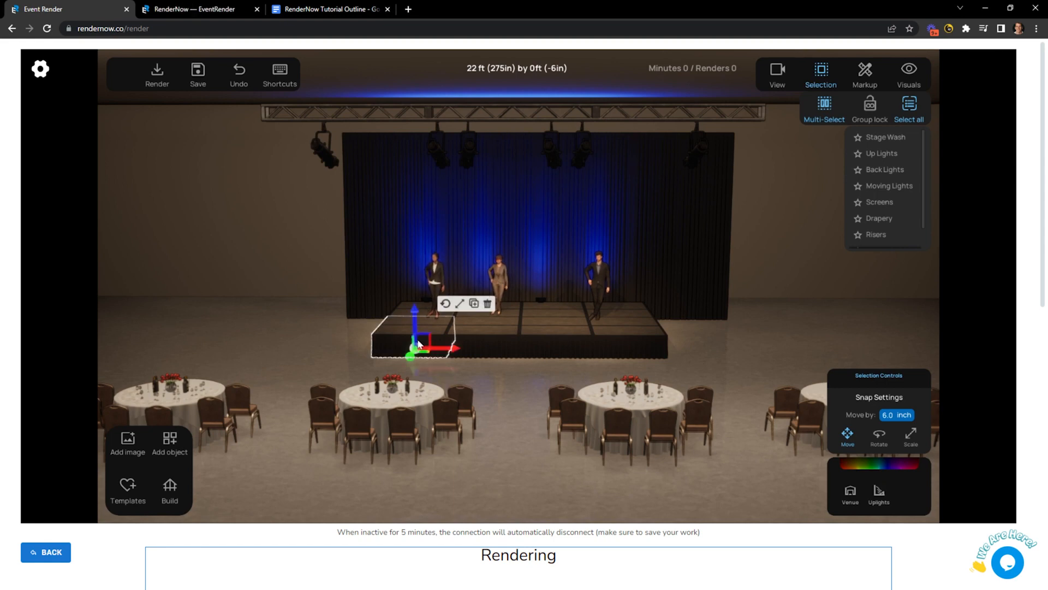
left_click(568, 349)
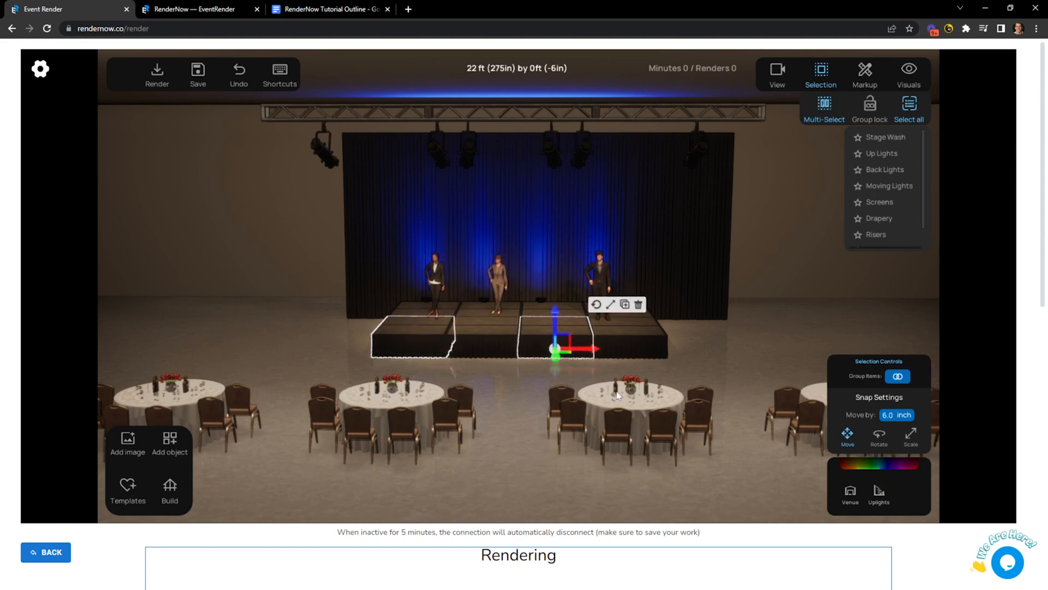
left_click_drag(593, 396, 487, 319)
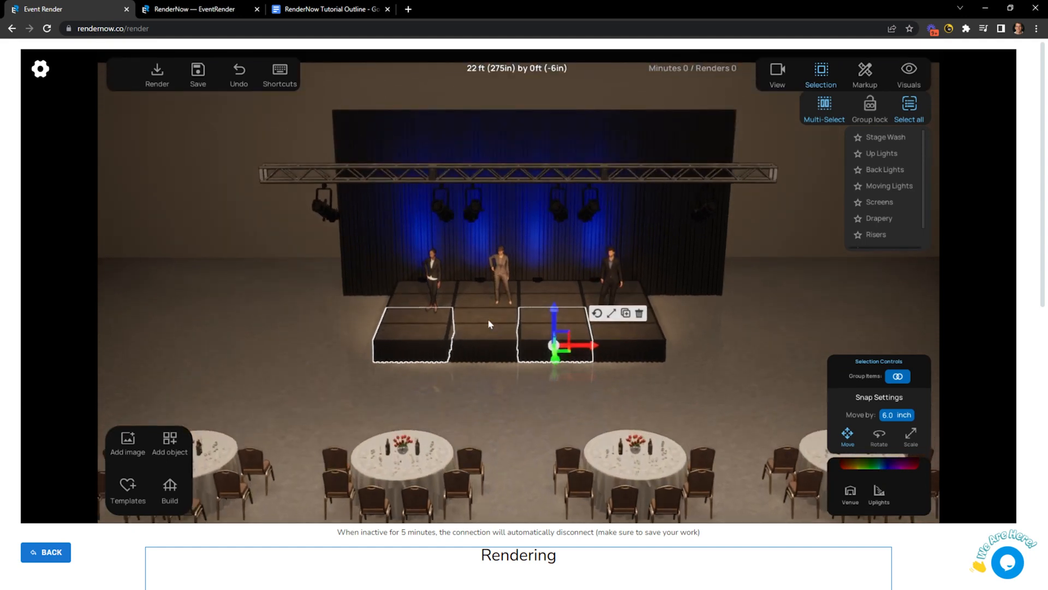
left_click(471, 304)
left_click(647, 344)
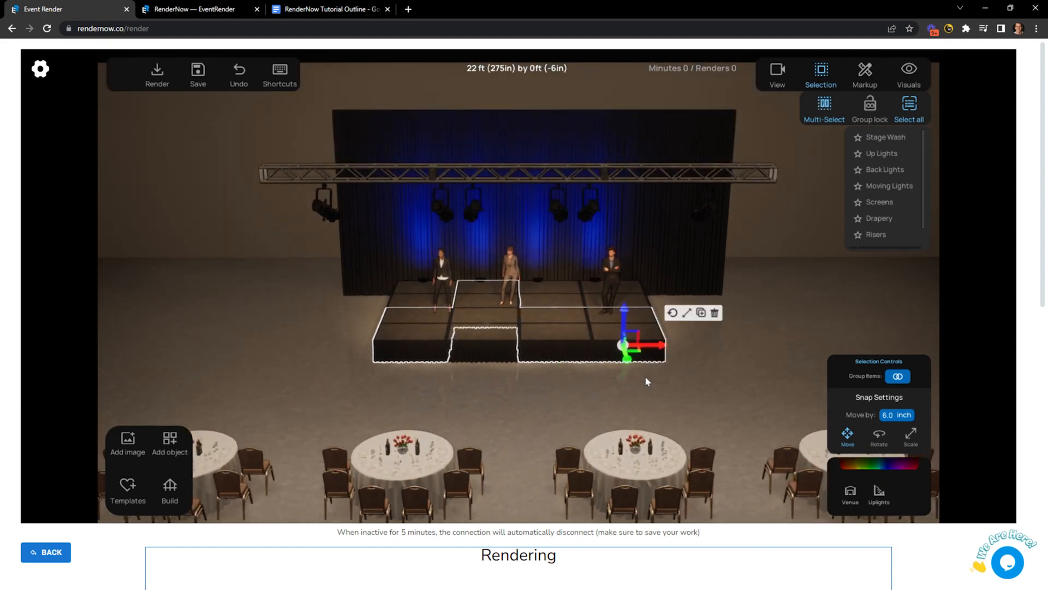
left_click(576, 413)
Delete the left and right truss segments, keeping the middle truss, and show the shortcuts reference.
left_click(350, 173)
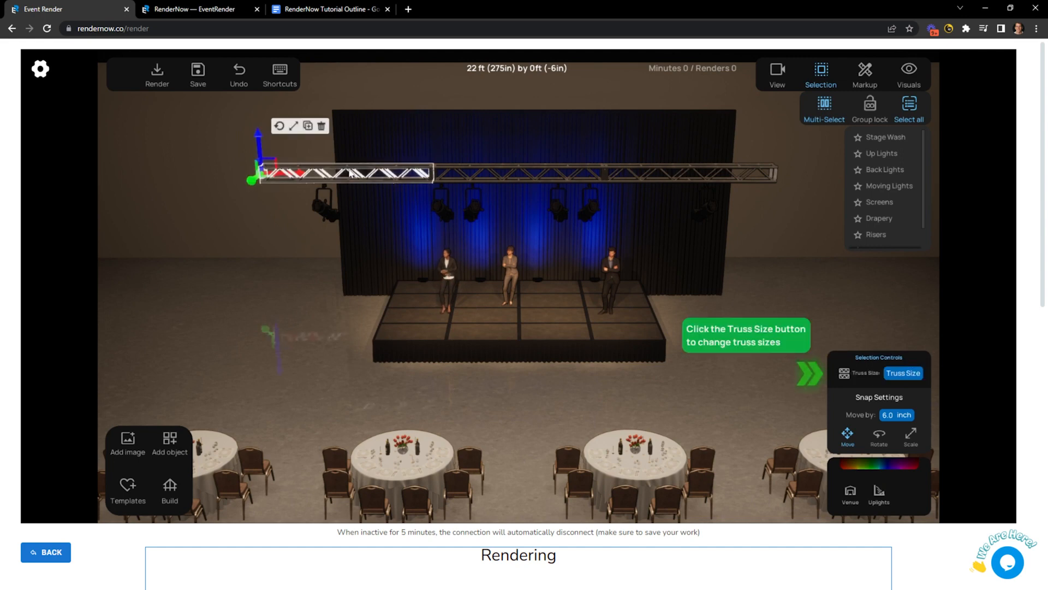
left_click(652, 173)
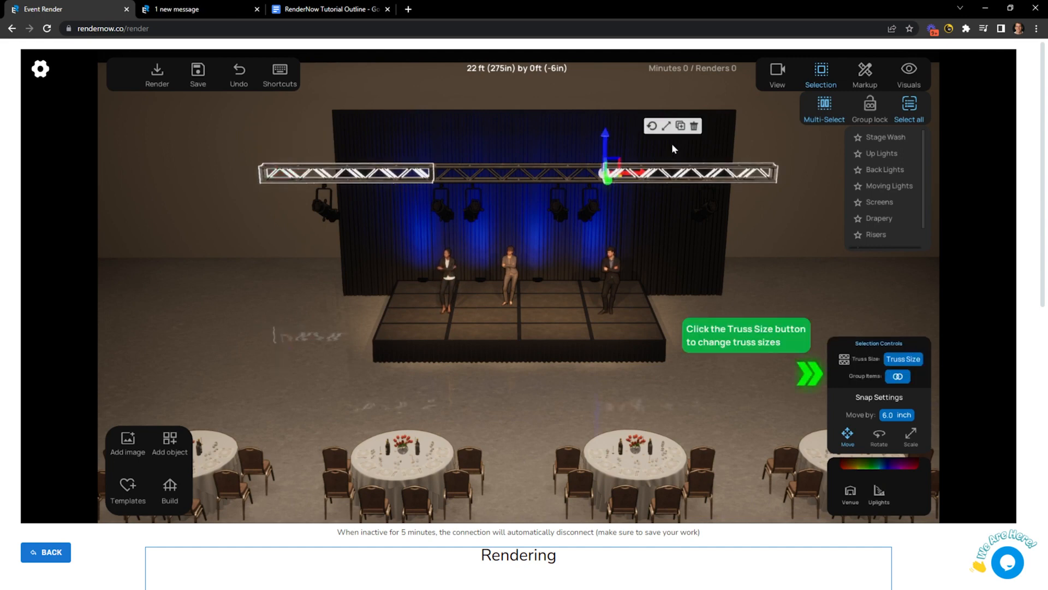
left_click(695, 126)
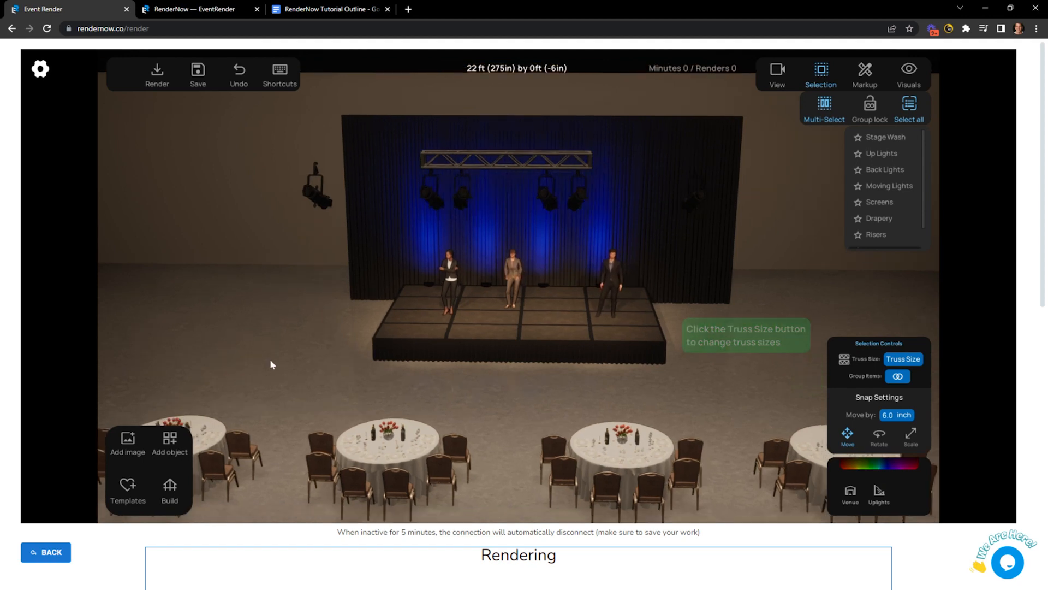
left_click(280, 72)
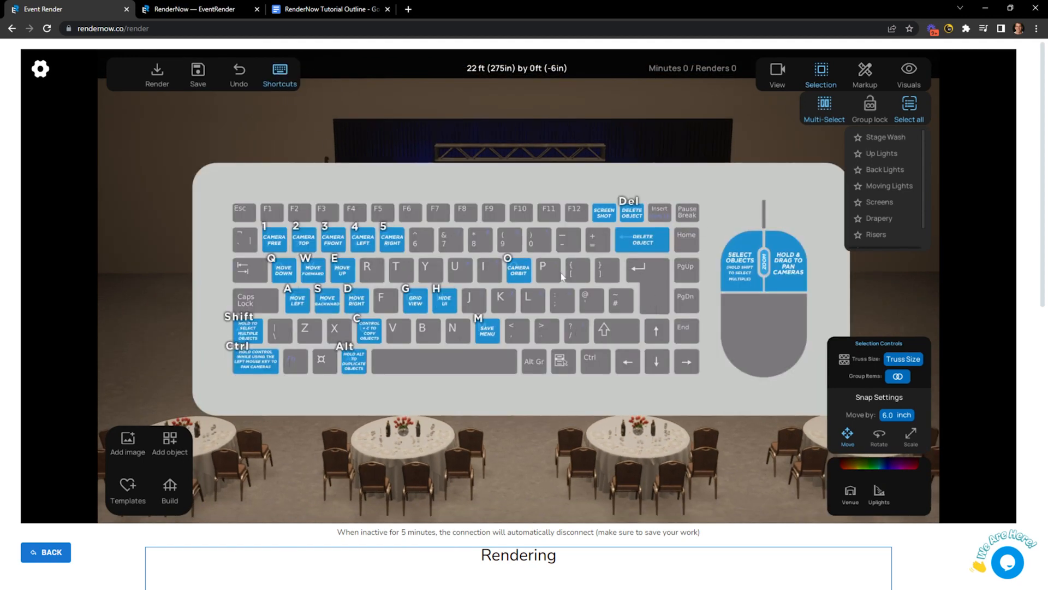
Close the shortcuts overlay, check the Tutorial Outline document, and return to the Event Render scene.
left_click(280, 72)
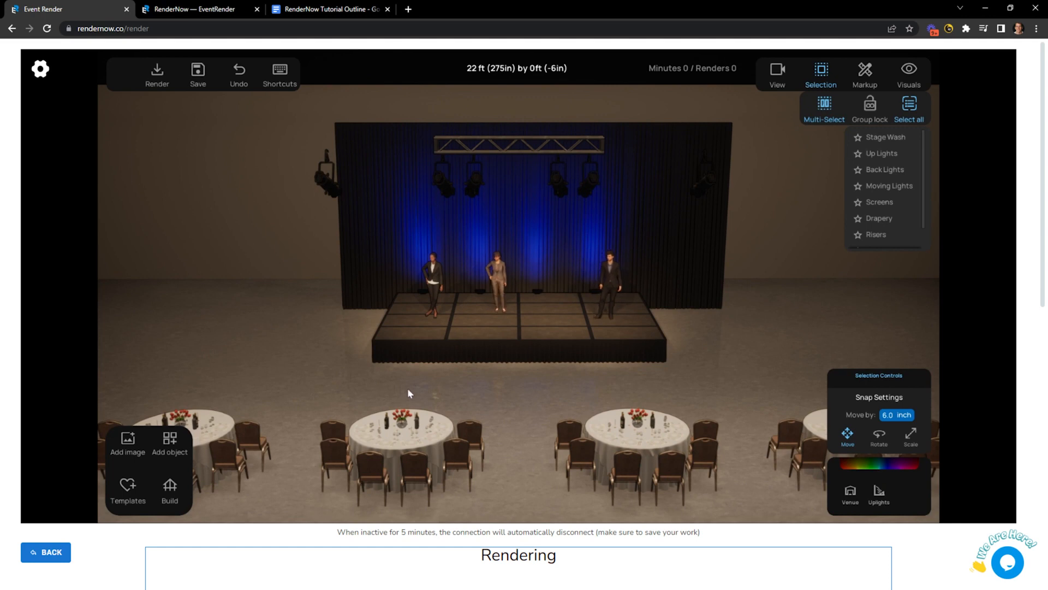
left_click(311, 9)
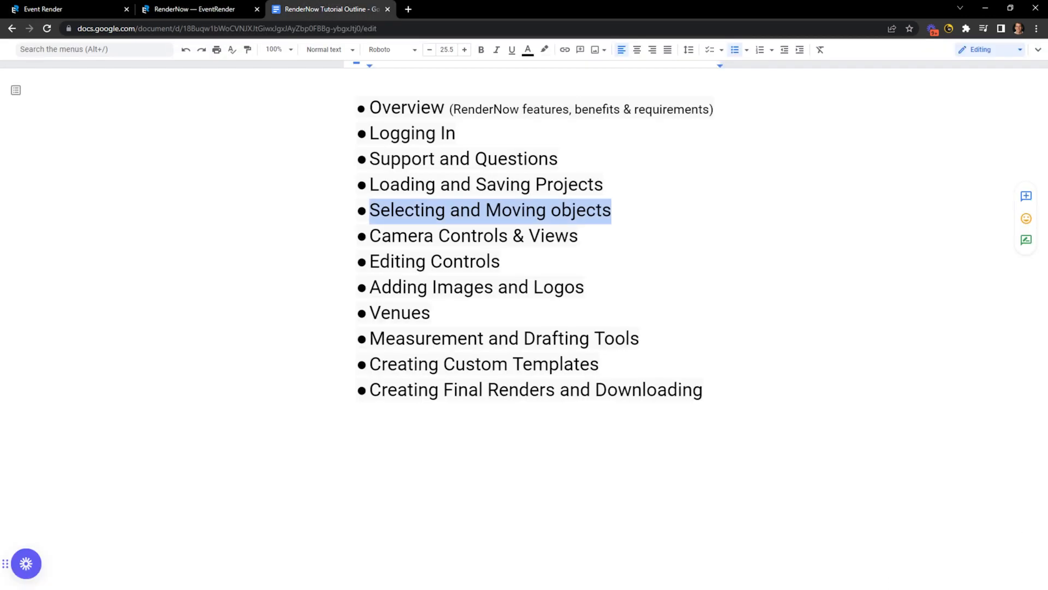
left_click(85, 9)
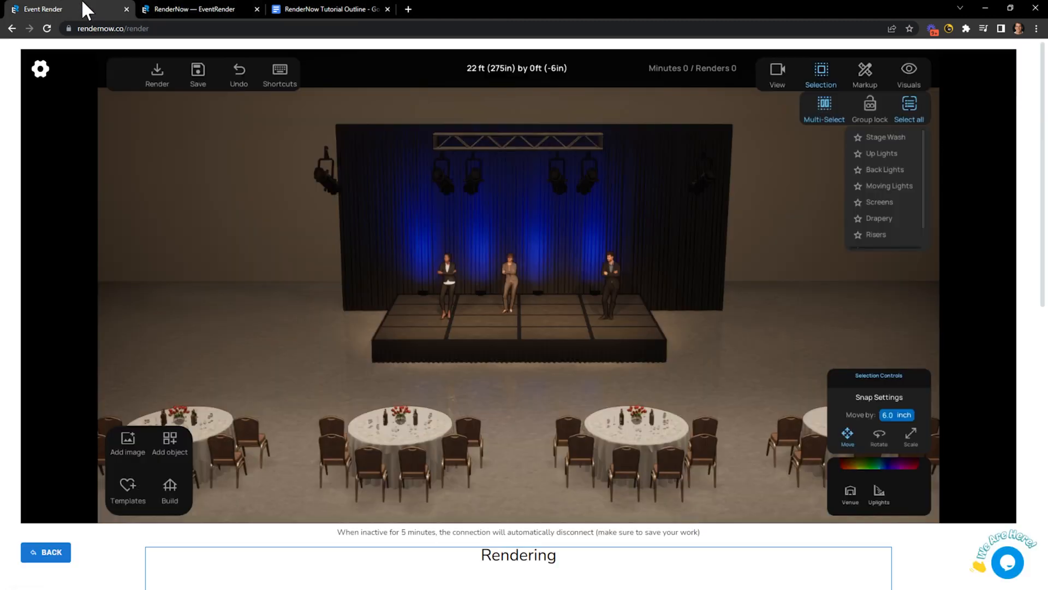
Move the spotlight from beside the curtain to just left of the stage front, adjusting its height.
left_click(326, 180)
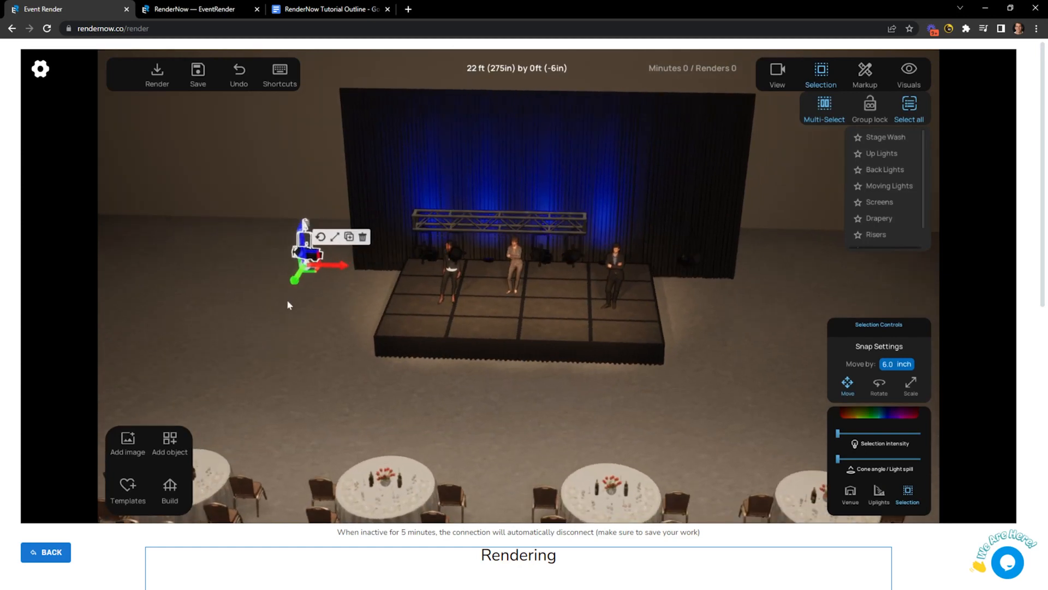
left_click_drag(299, 279, 359, 283)
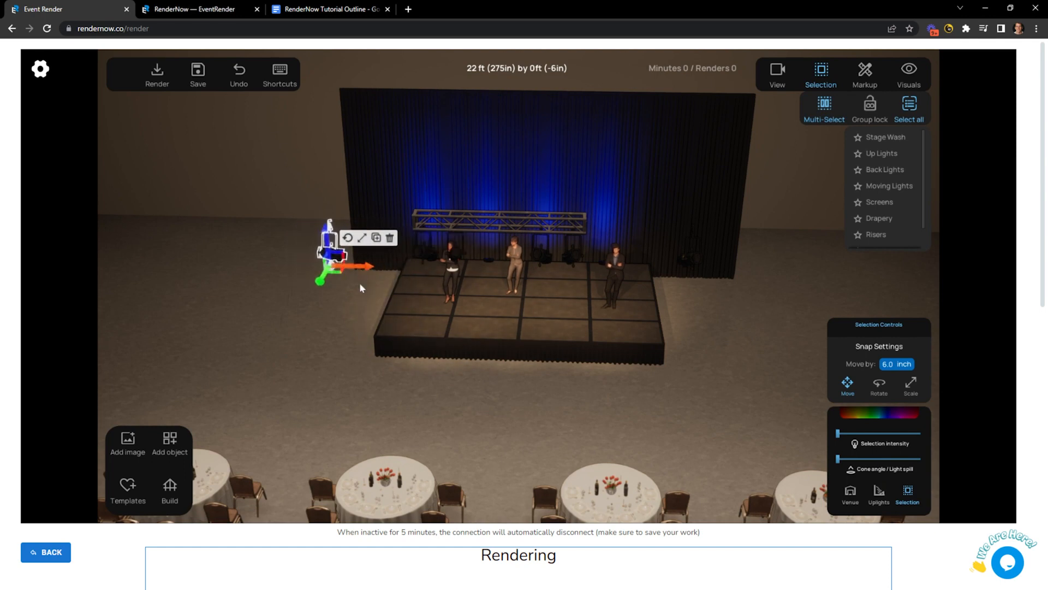
left_click_drag(314, 196, 311, 154)
right_click_drag(320, 268, 391, 283)
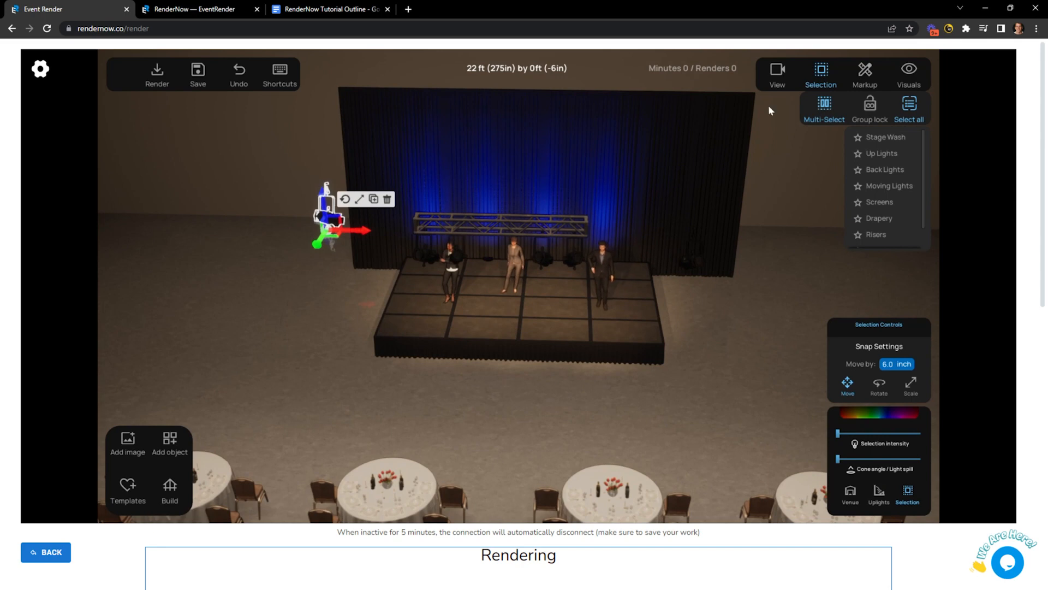
left_click(778, 73)
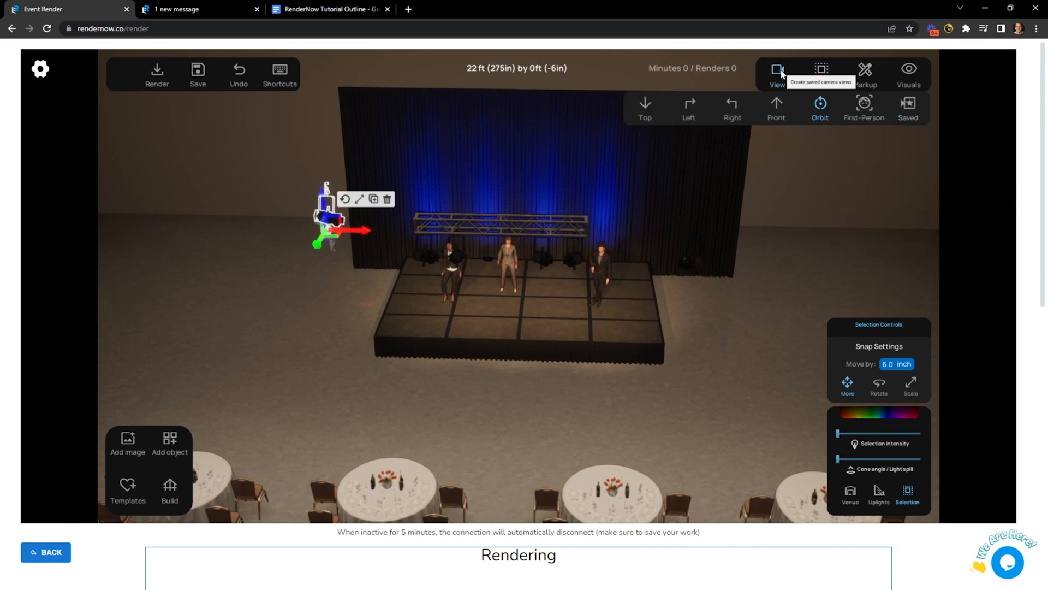
Switch to the Top plan view and pan to centre the round tables and fixtures.
left_click(644, 107)
right_click_drag(489, 272, 475, 222)
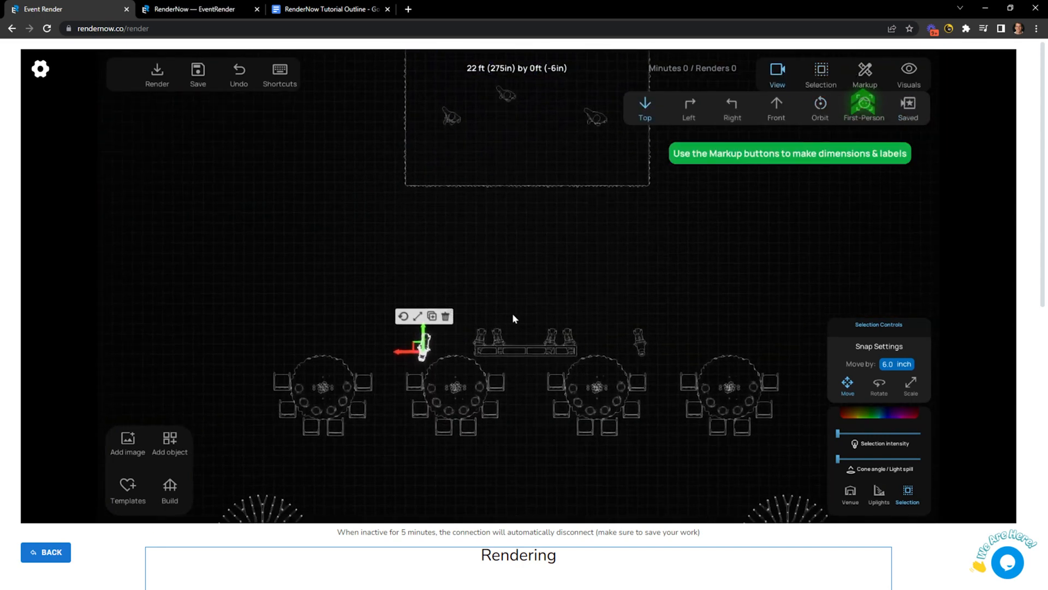
right_click_drag(535, 260, 549, 233)
right_click_drag(493, 312, 519, 243)
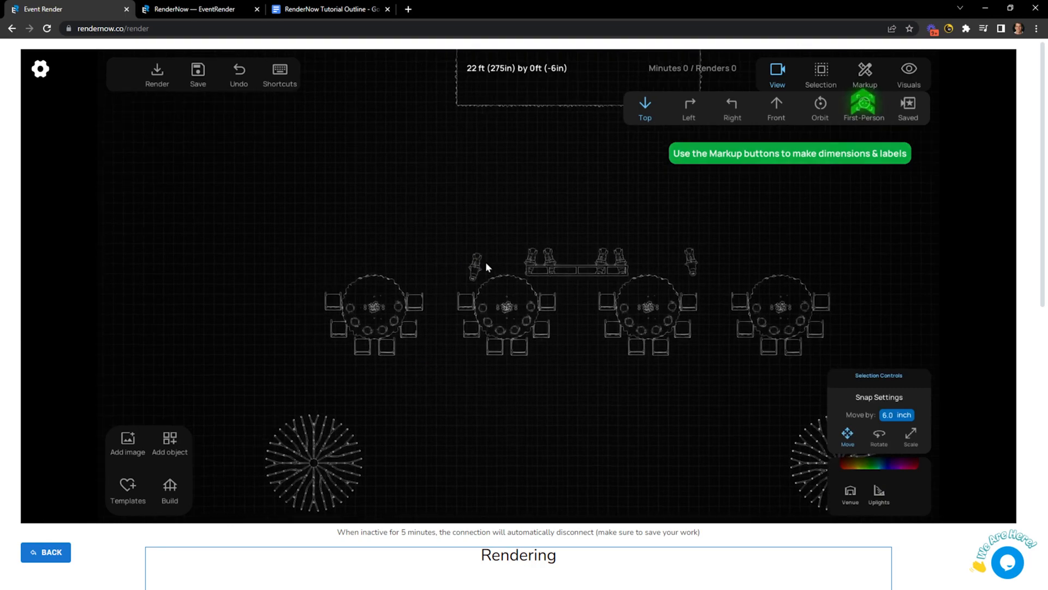
scroll(484, 262, "up", 3)
Reposition the uplight beside the head table, then switch to the 3-D Orbit view.
left_click(461, 255)
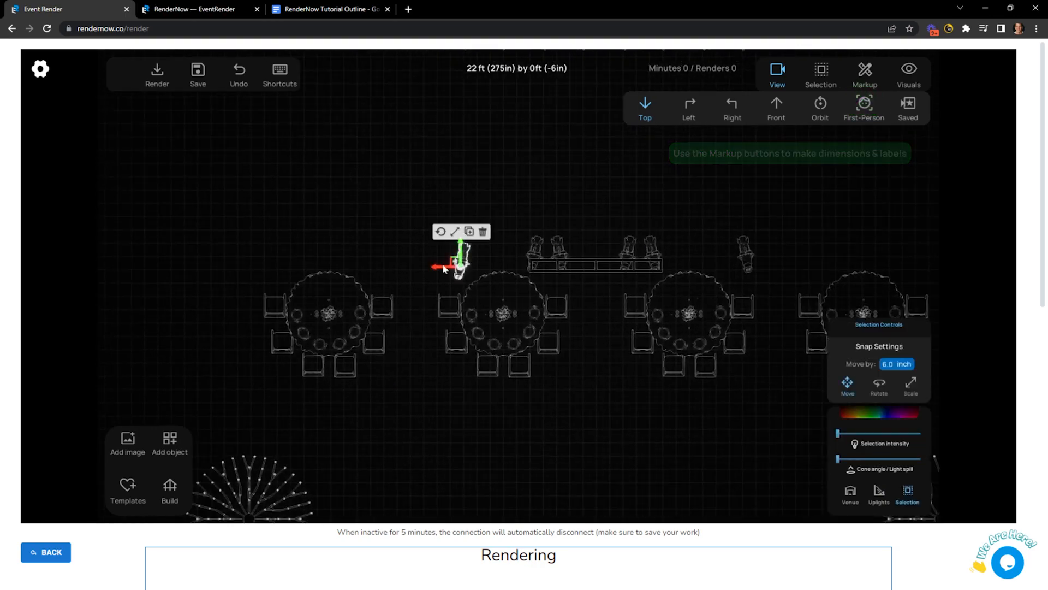
left_click_drag(438, 267, 437, 233)
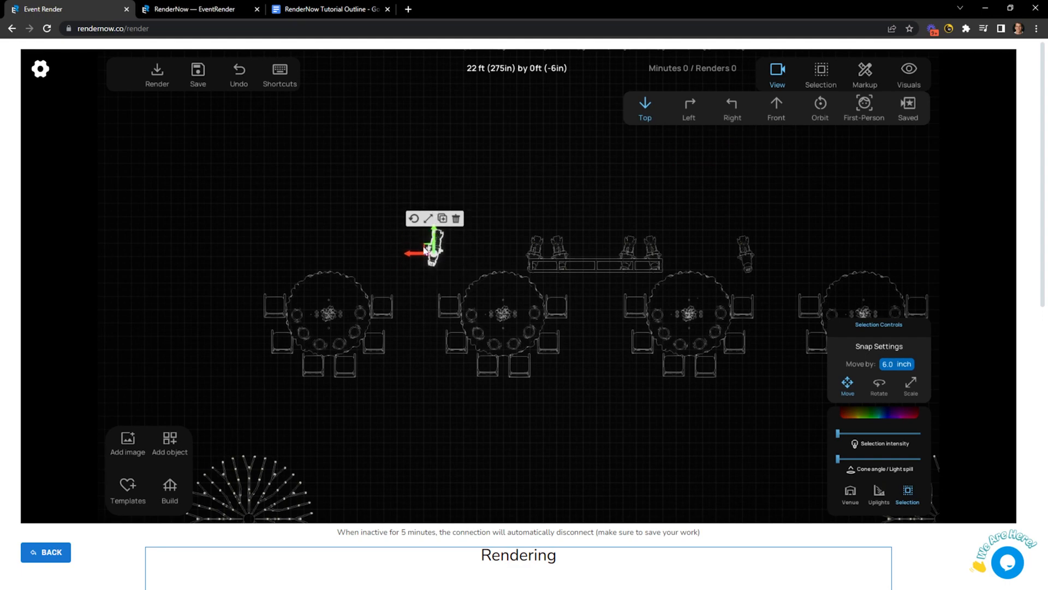
scroll(418, 253, "up", 2)
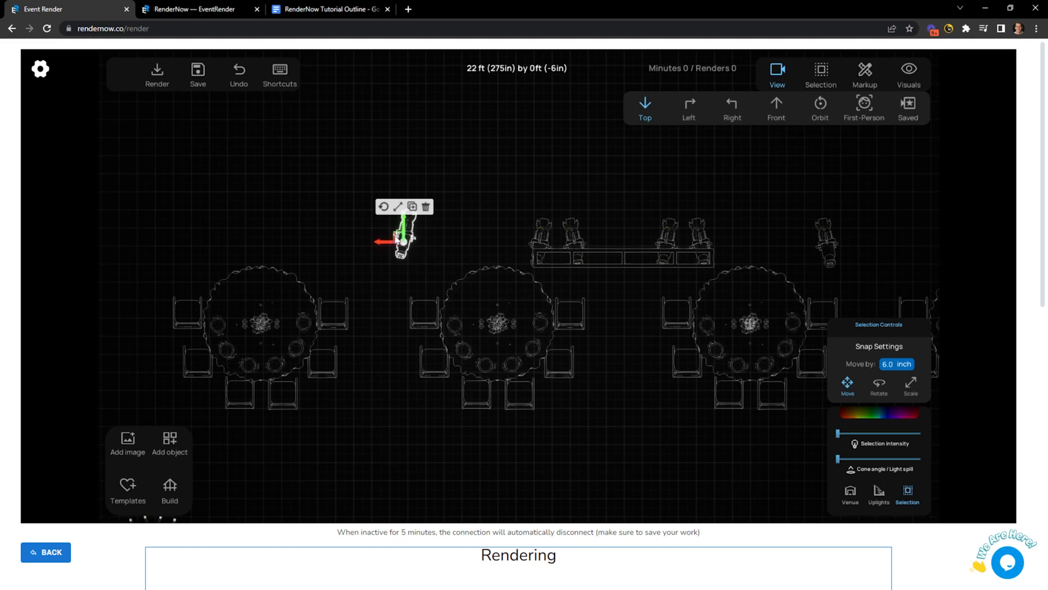
left_click_drag(401, 240, 434, 214)
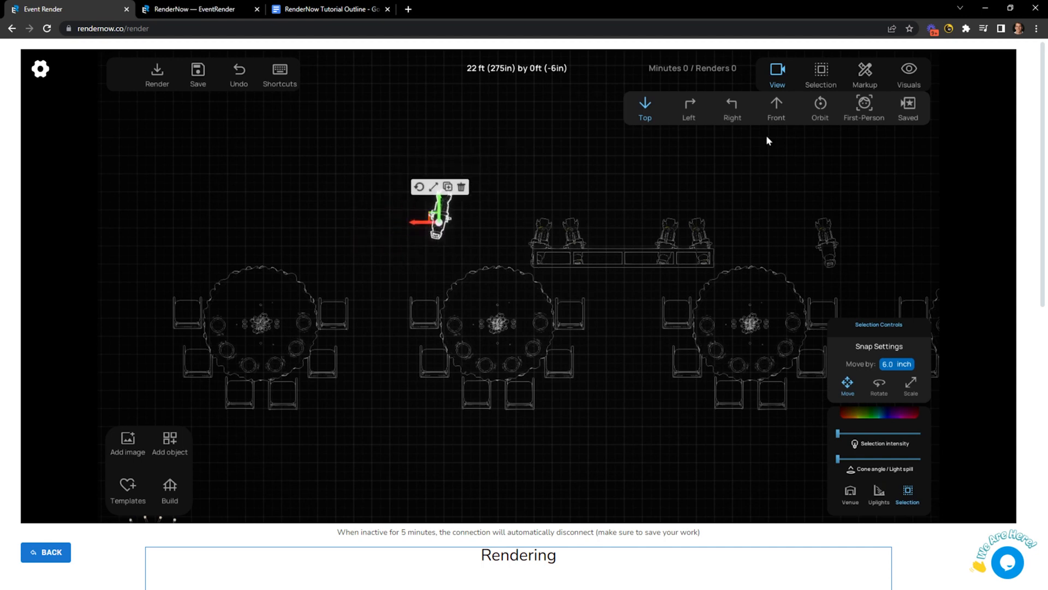
left_click(822, 104)
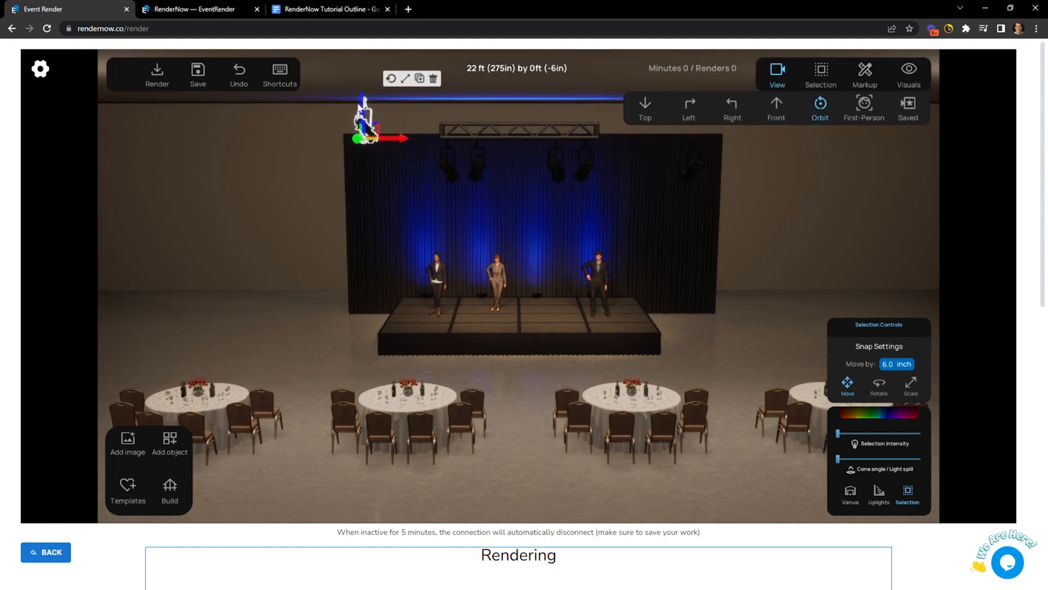
Lower the selected uplight beside the stage, then deselect it via the Selection options.
left_click_drag(368, 128, 365, 138)
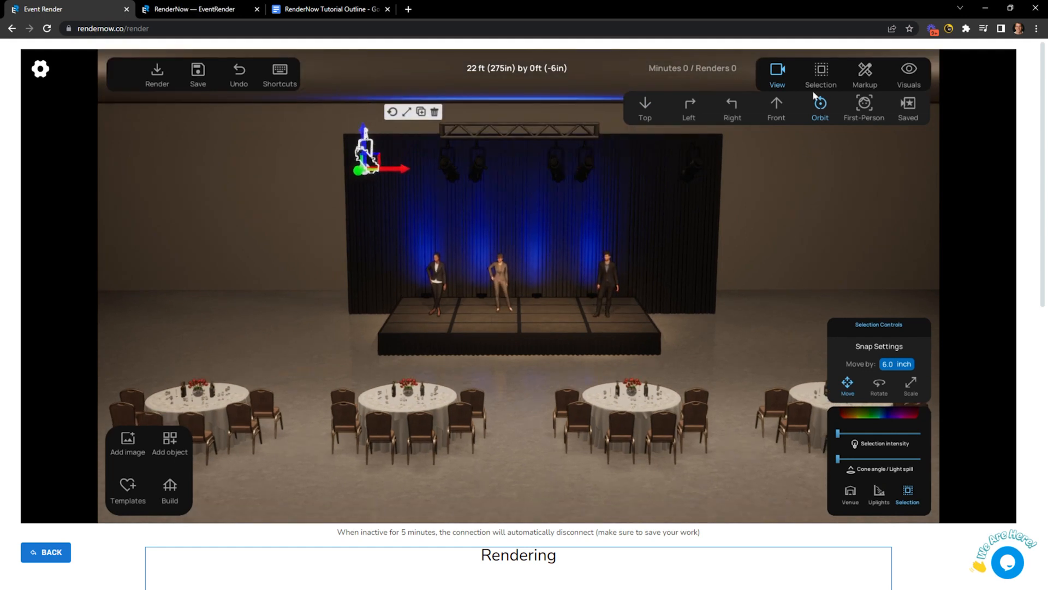
left_click(821, 74)
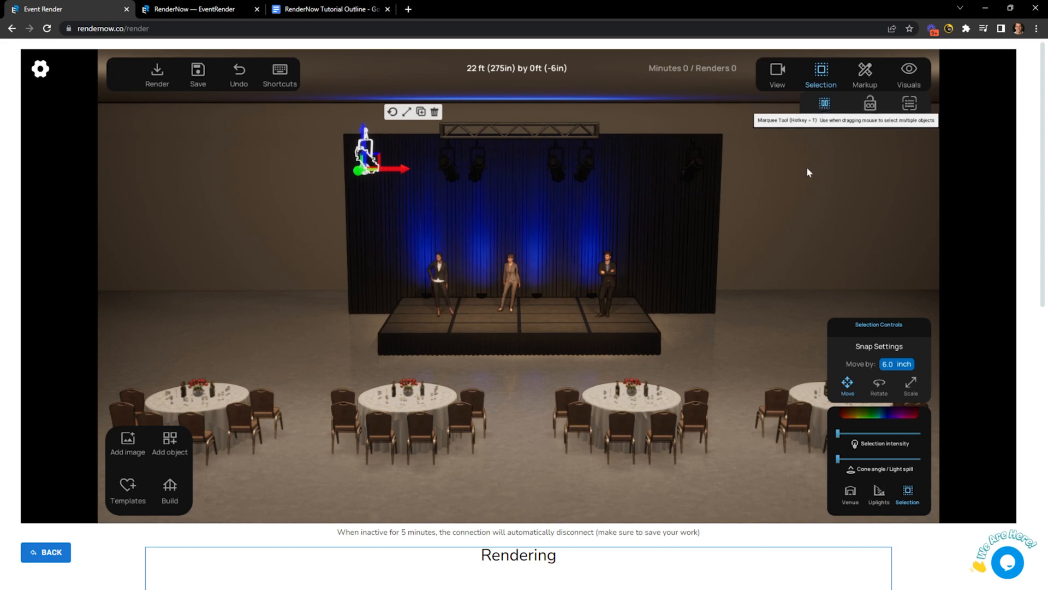
left_click(780, 241)
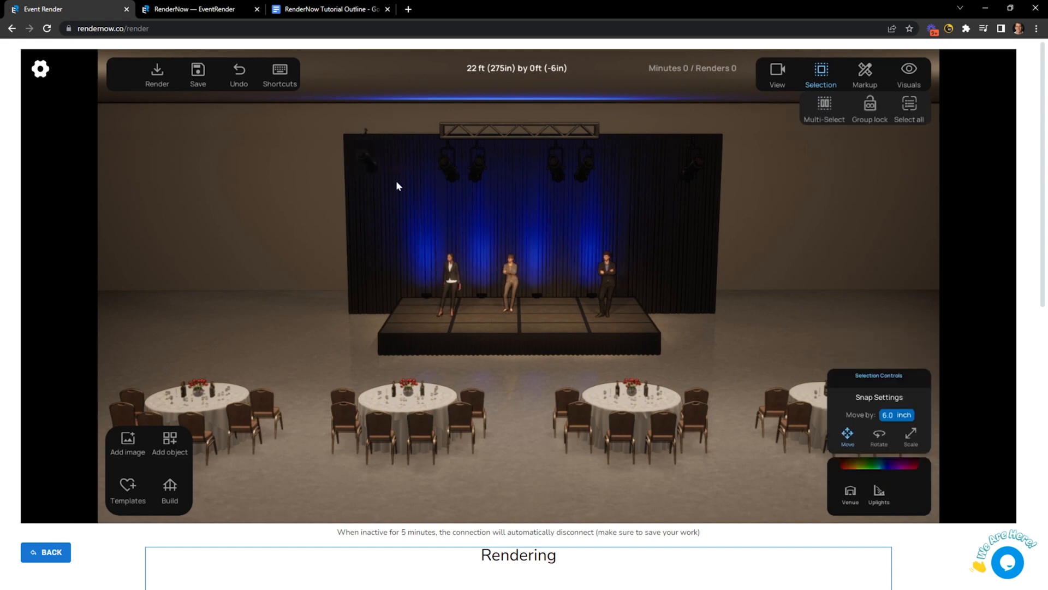
Reselect the light fixture left of the stage, enable Multi-Select, and deselect it.
left_click_drag(356, 155, 310, 161)
left_click(325, 148)
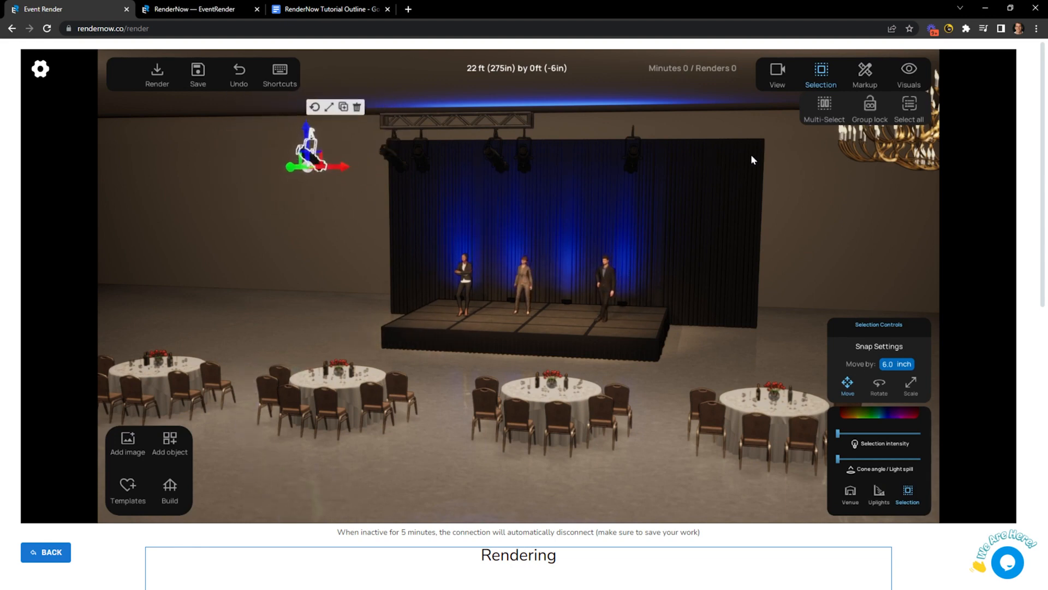
left_click(825, 105)
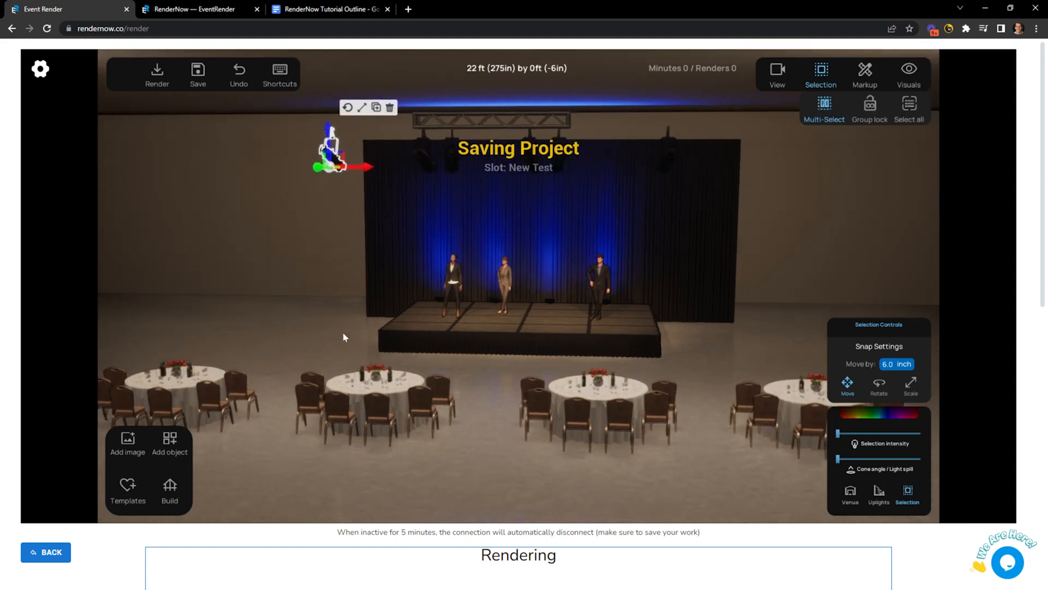
left_click(329, 316)
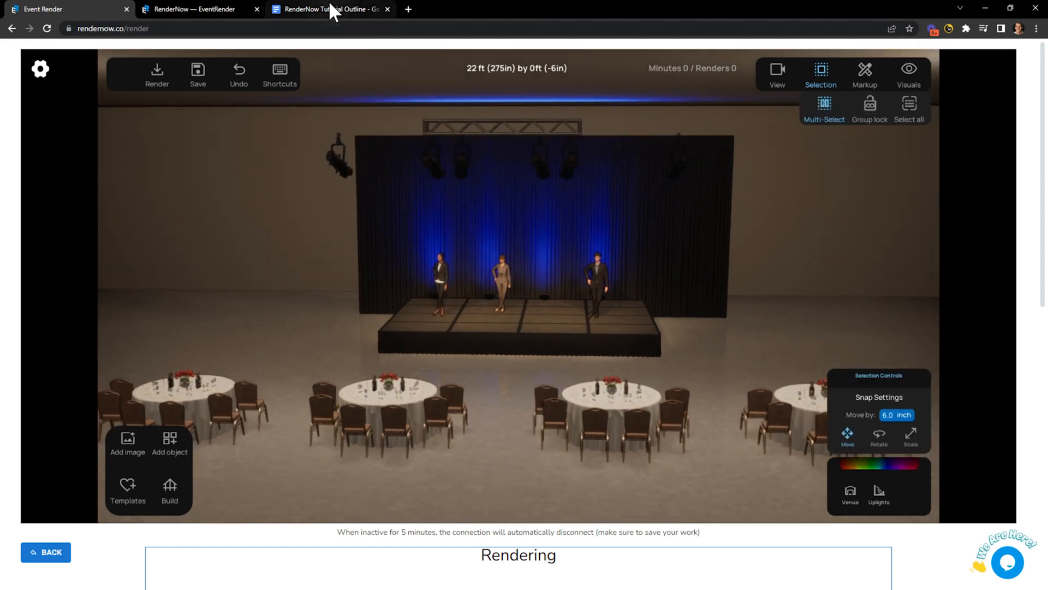
Highlight 'Camera Controls & Views' in the Tutorial Outline, then return to Event Render.
left_click(330, 5)
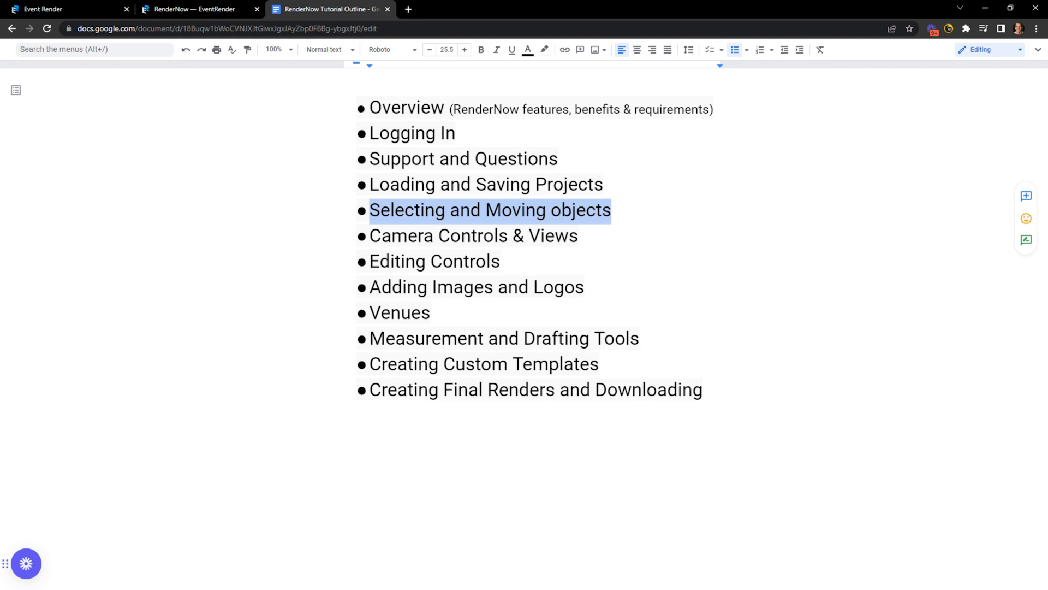
left_click_drag(579, 236, 381, 235)
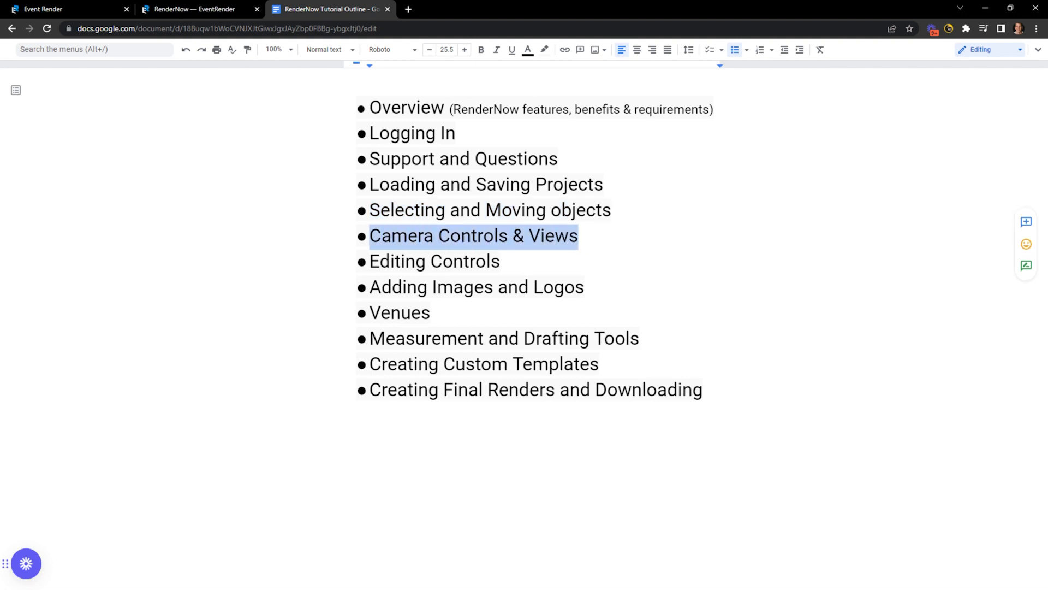
left_click(75, 10)
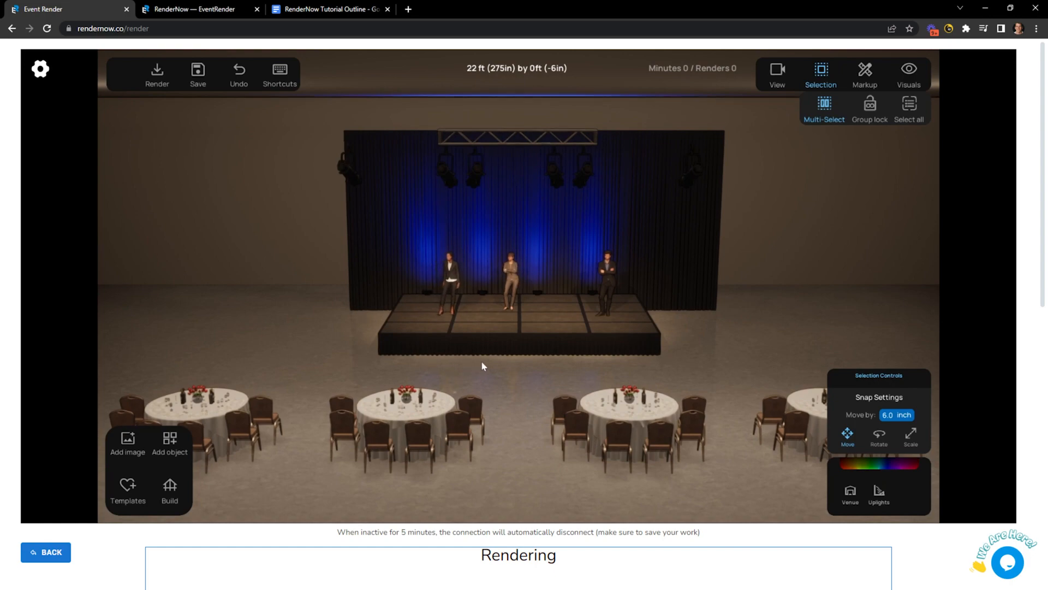
Orbit and zoom the camera around the ballroom until the stage faces head-on.
key("Left")
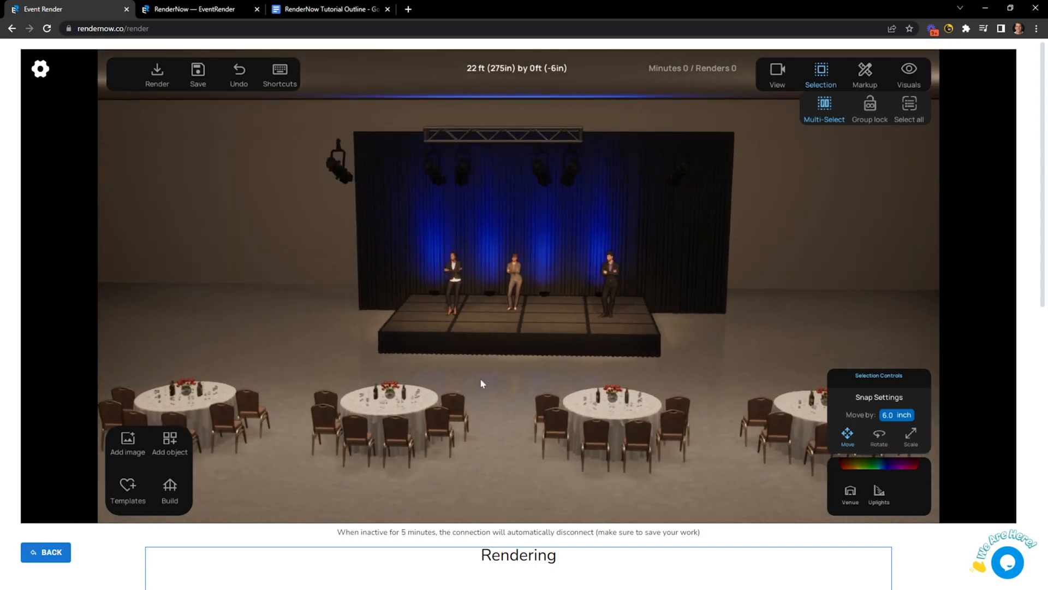
middle_click_drag(496, 381, 522, 378)
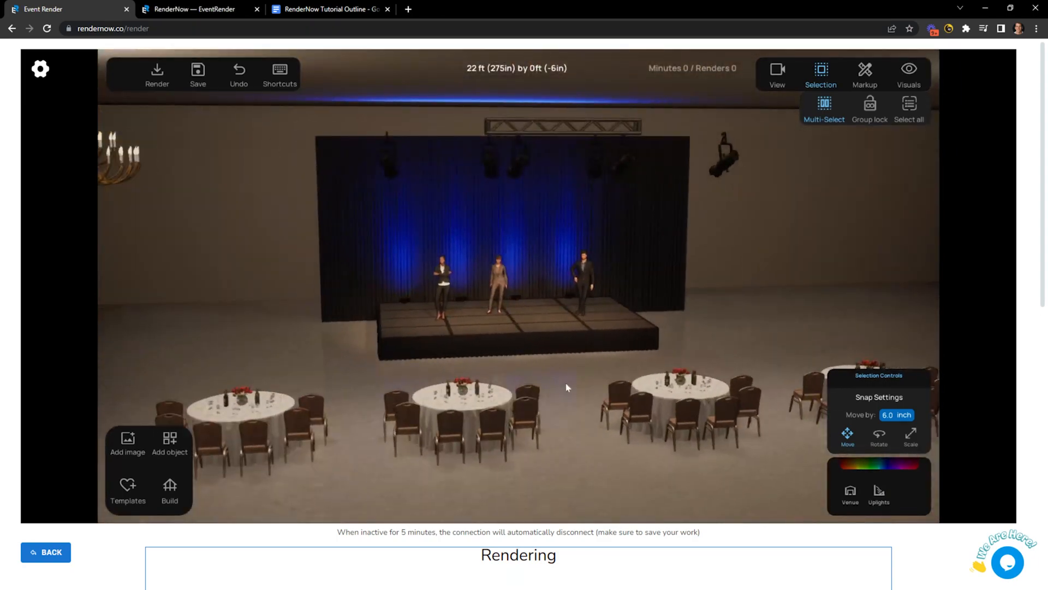
scroll(565, 385, "down", 6)
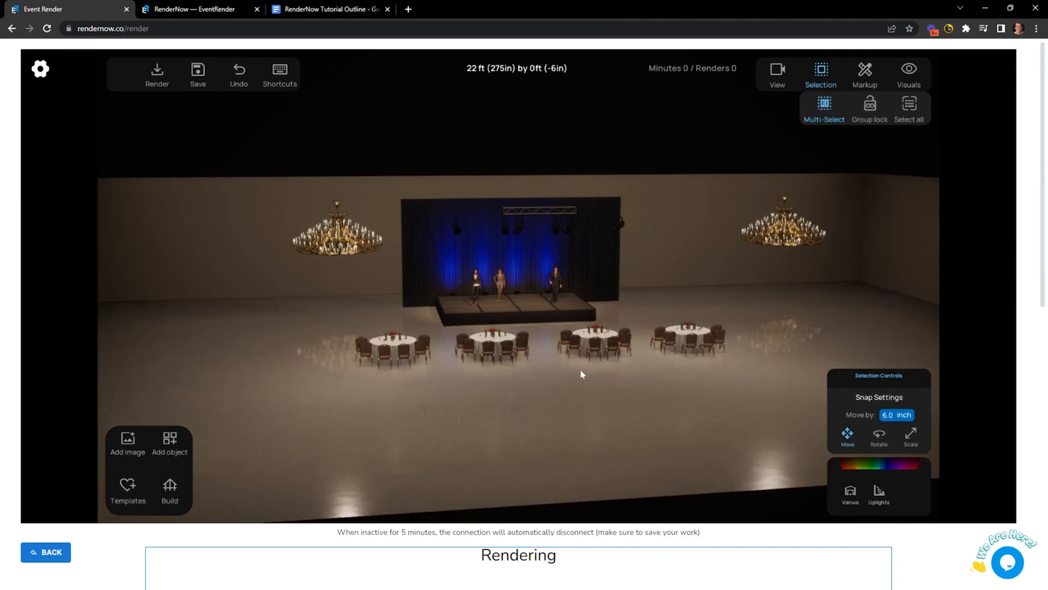
scroll(544, 379, "up", 8)
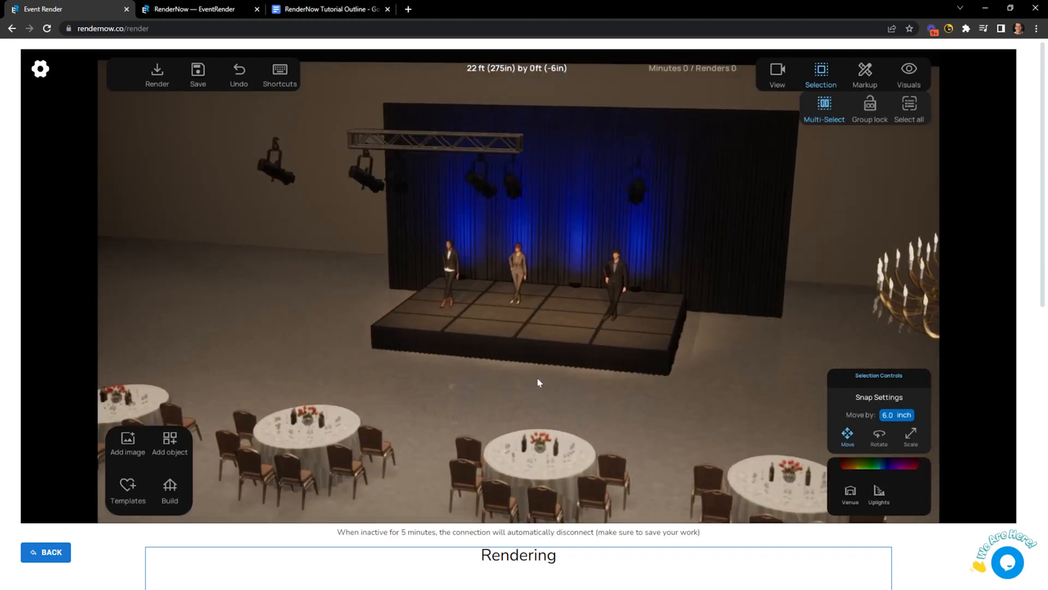
scroll(537, 378, "up", 2)
middle_click_drag(515, 374, 552, 375)
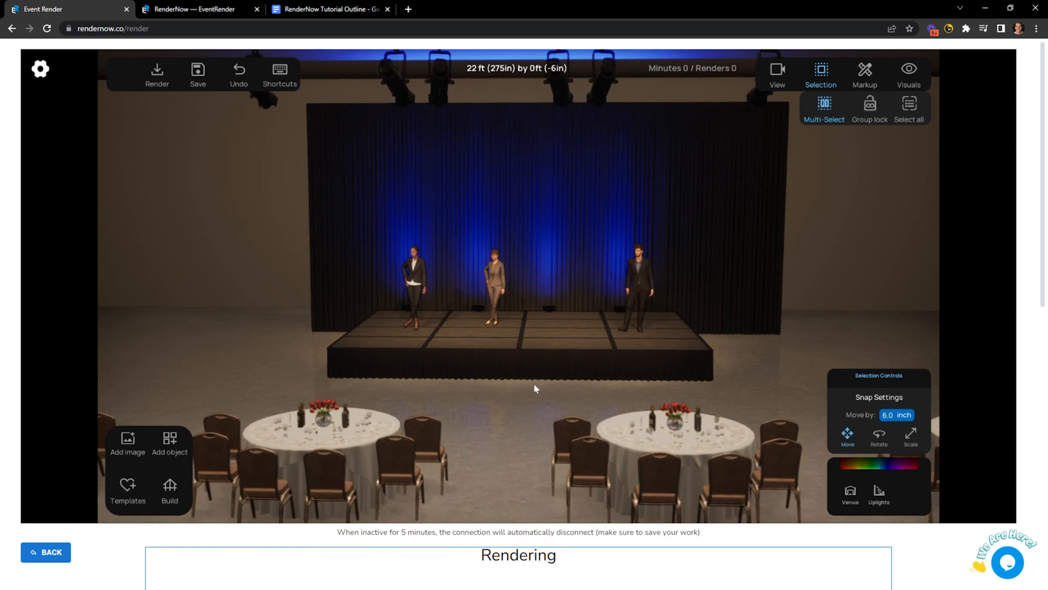
scroll(535, 383, "down", 6)
scroll(545, 389, "up", 2)
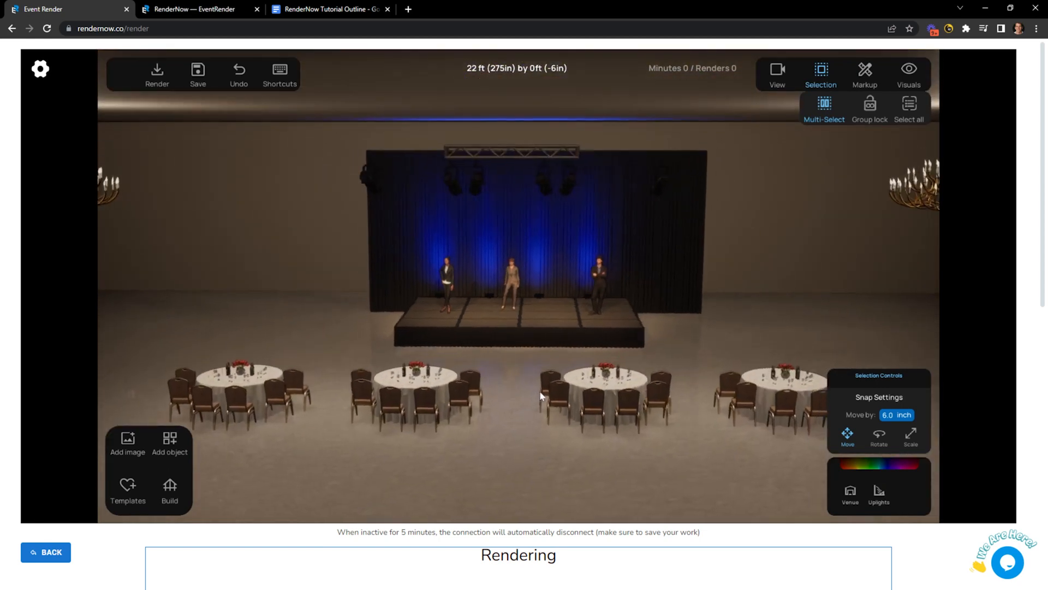
Slide the camera sideways with A and D, raise the view over the tables, and show the shortcut reference.
key("a")
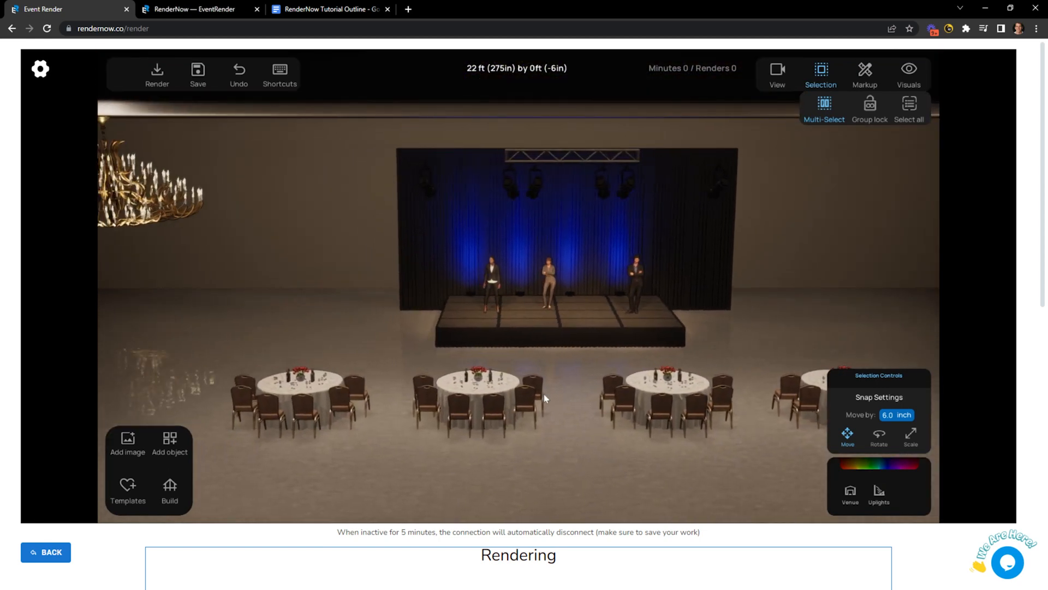
key("d")
key("a")
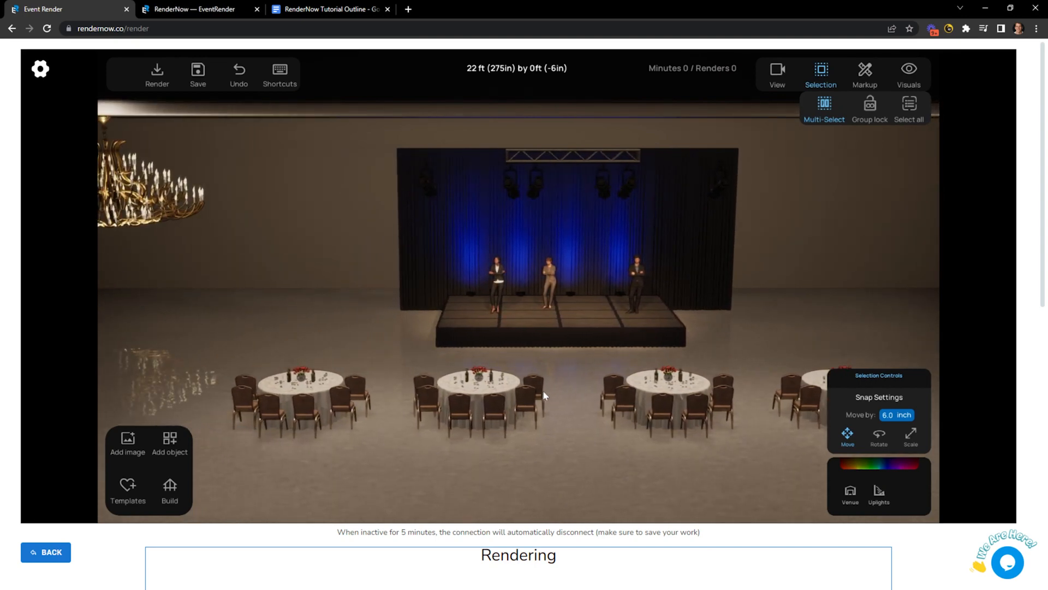
key("a")
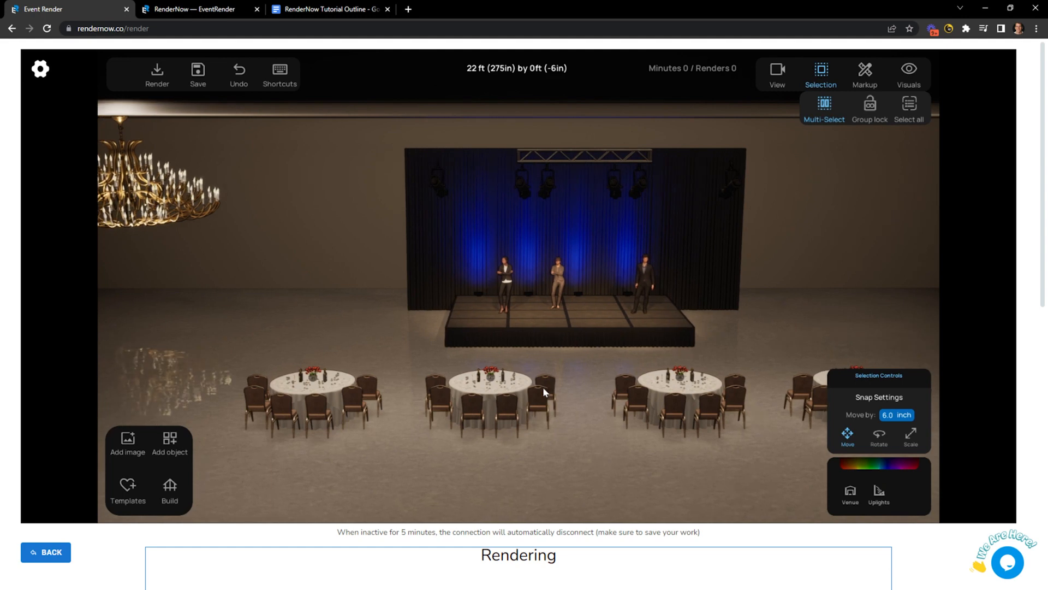
right_click_drag(577, 385, 494, 314)
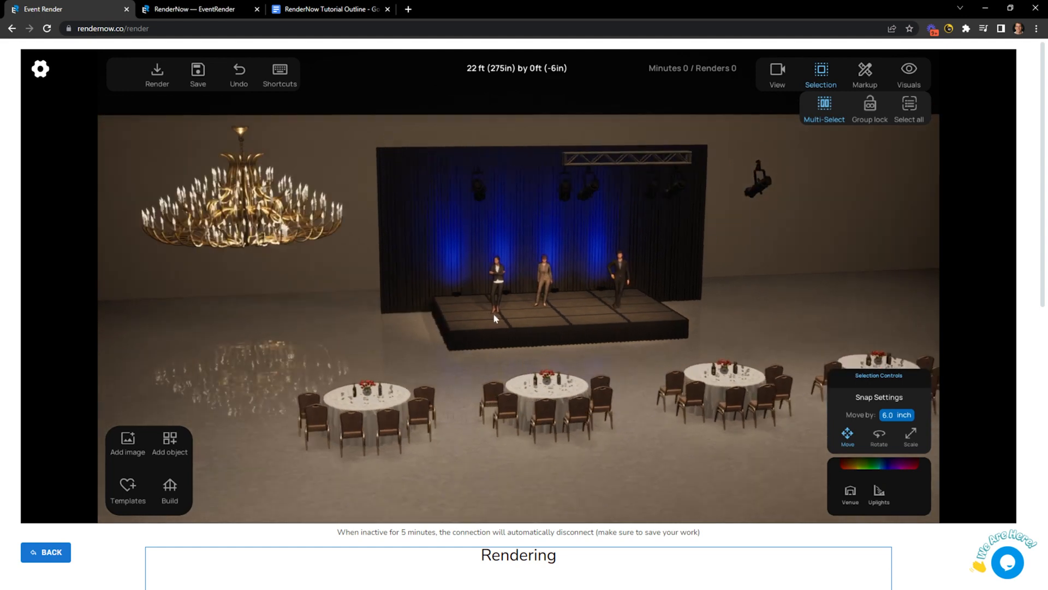
left_click(293, 72)
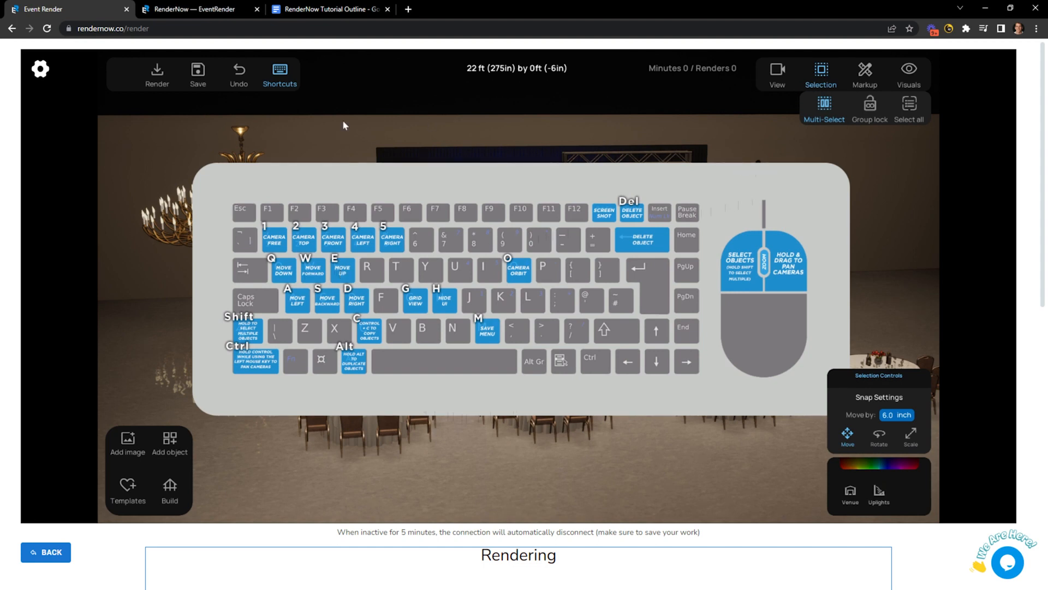
Close the shortcut overlay and move the camera with the Q, E, W, S and D keys before opening View.
left_click(278, 71)
scroll(528, 251, "up", 3)
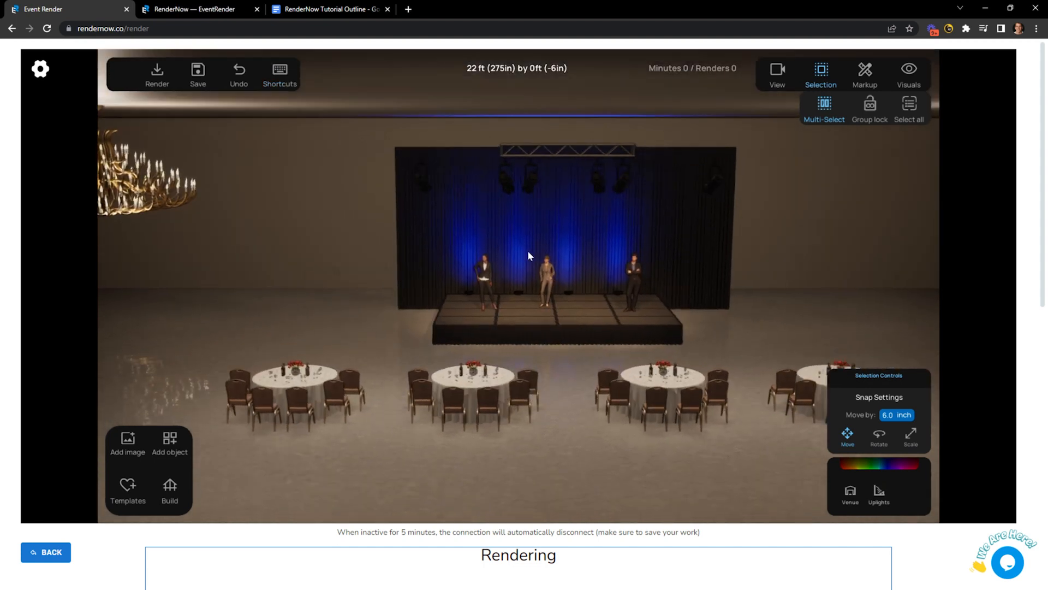
key("q")
key("e")
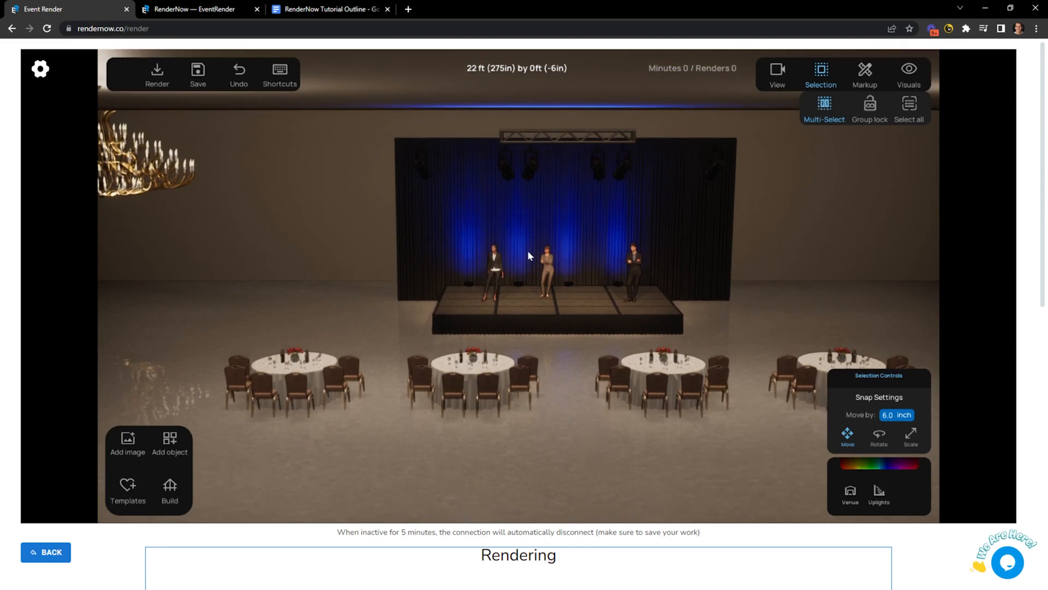
key("d")
key("w")
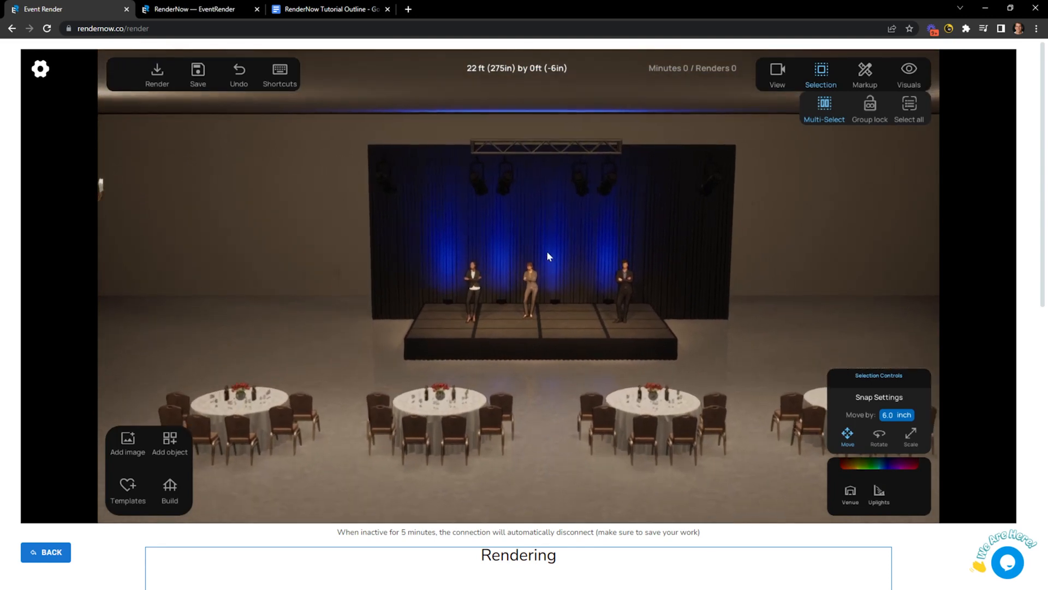
key("s")
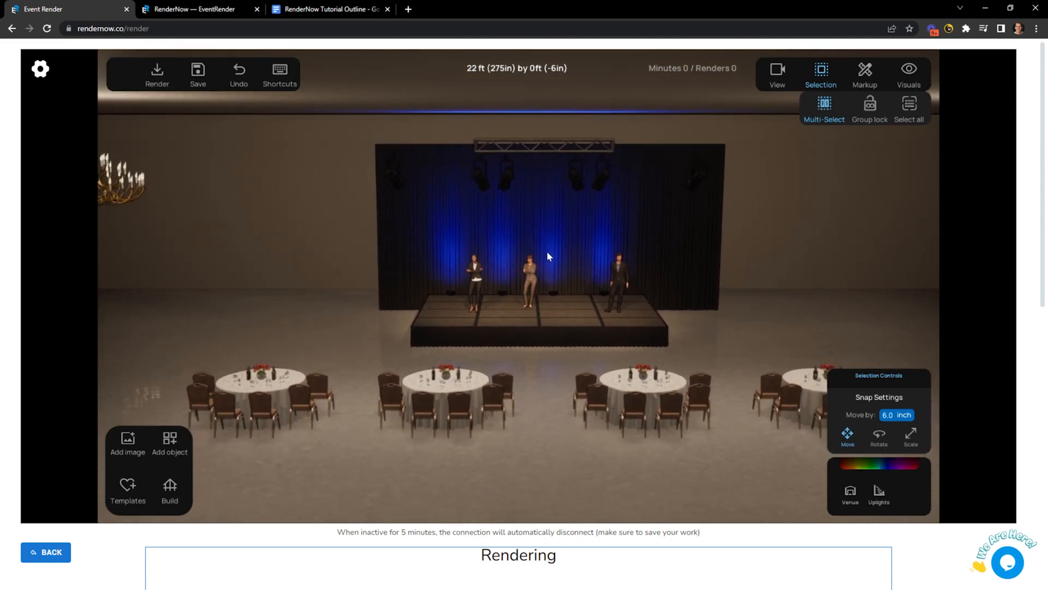
key("d")
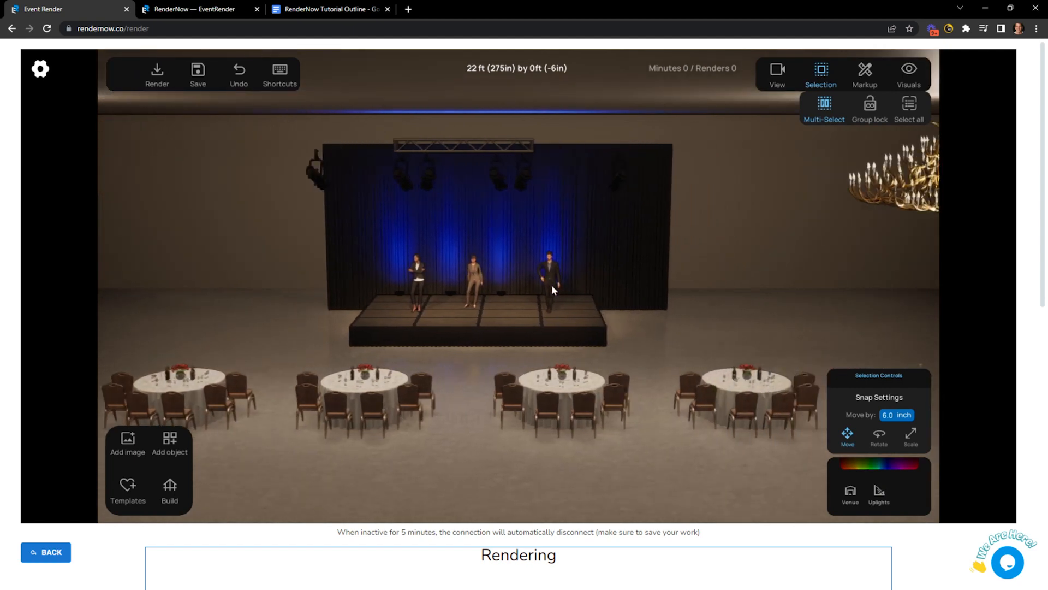
left_click(778, 76)
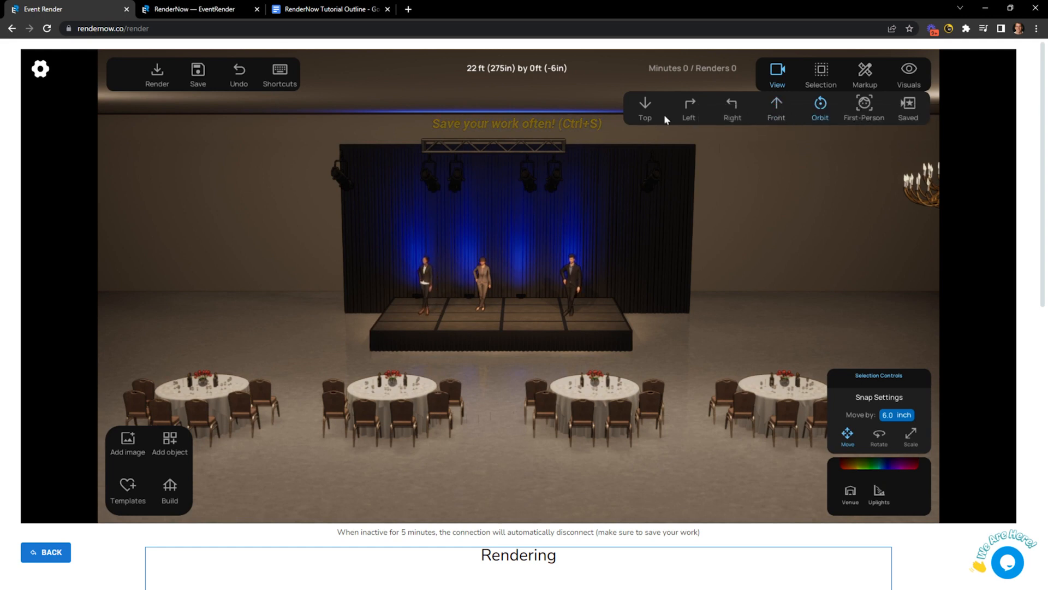
Orbit the scene, then switch to First-Person view and turn to centre the stage.
left_click(820, 106)
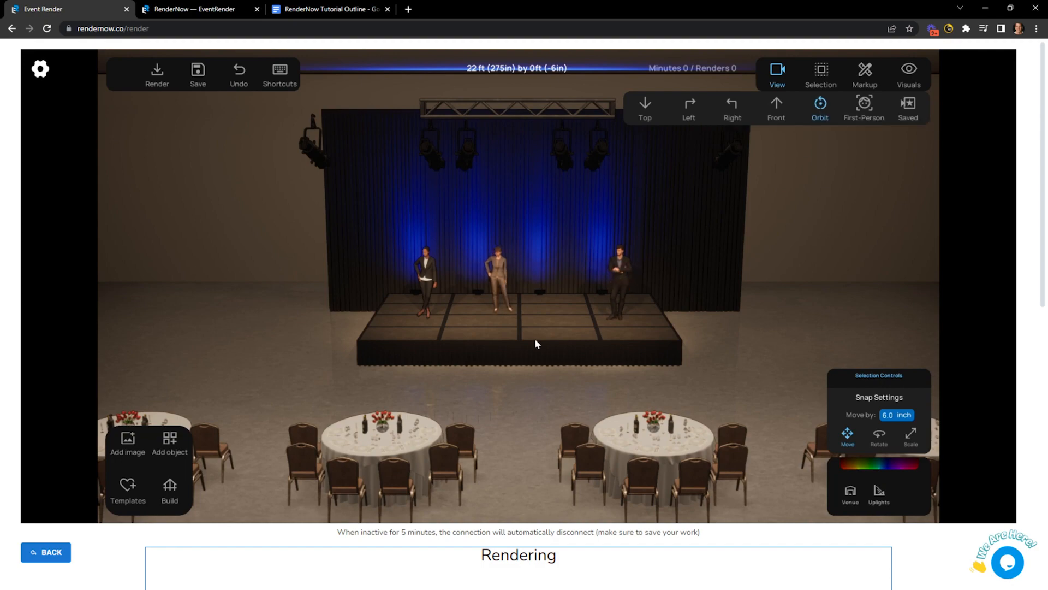
right_click_drag(536, 339, 562, 336)
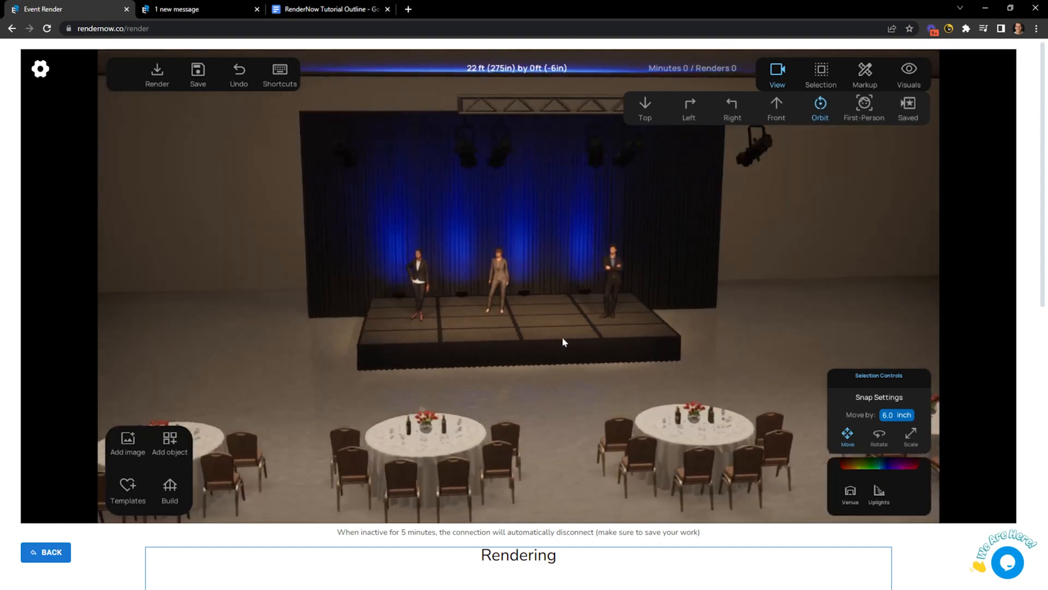
left_click(864, 105)
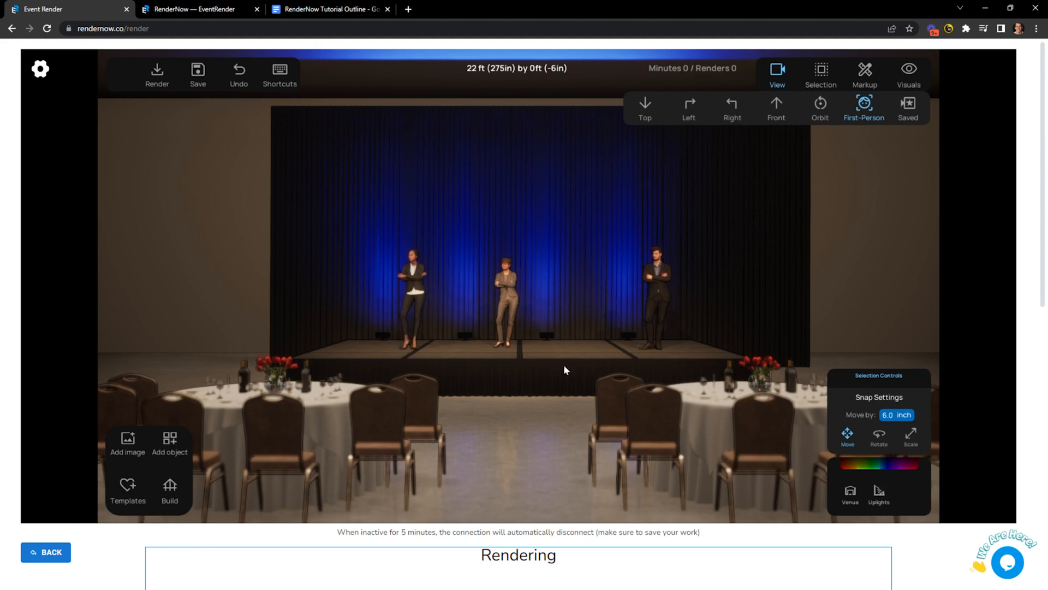
right_click_drag(514, 368, 637, 373)
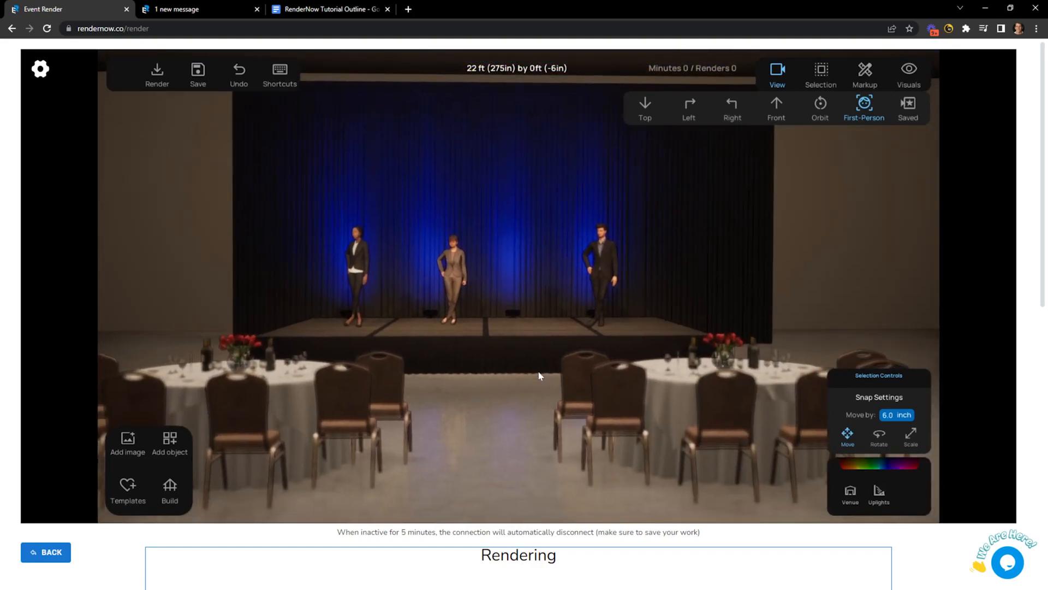
key("a")
Walk the first-person camera toward the presenters, then back away and rise over the room.
key("s")
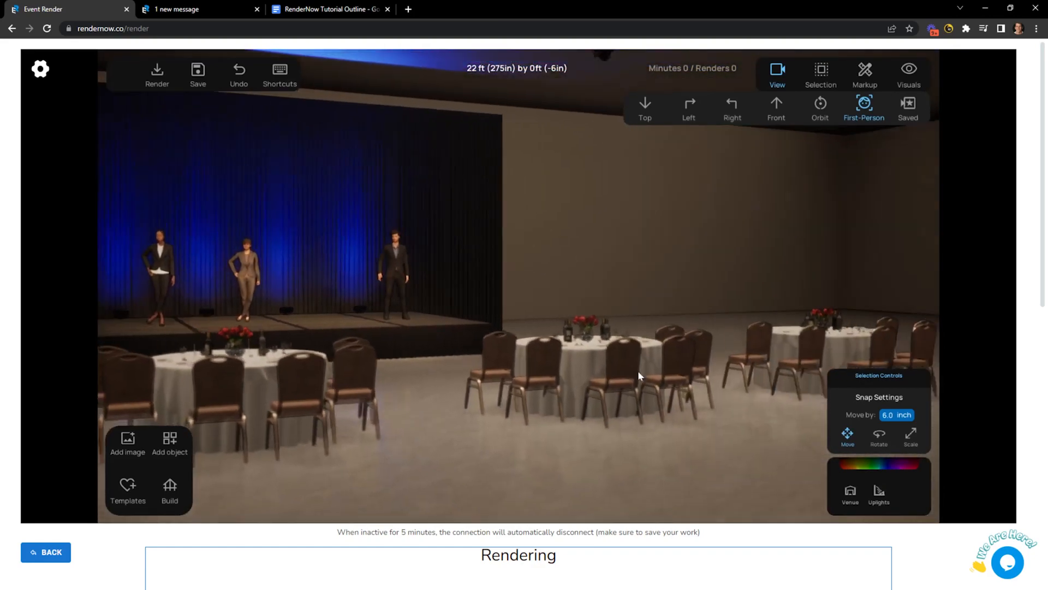
key("w")
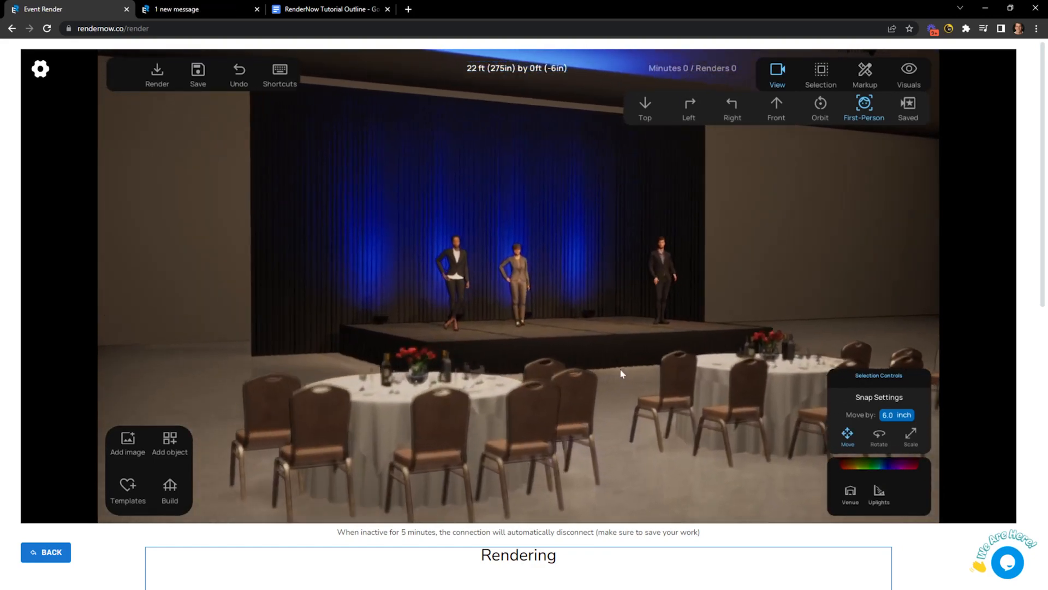
key("w")
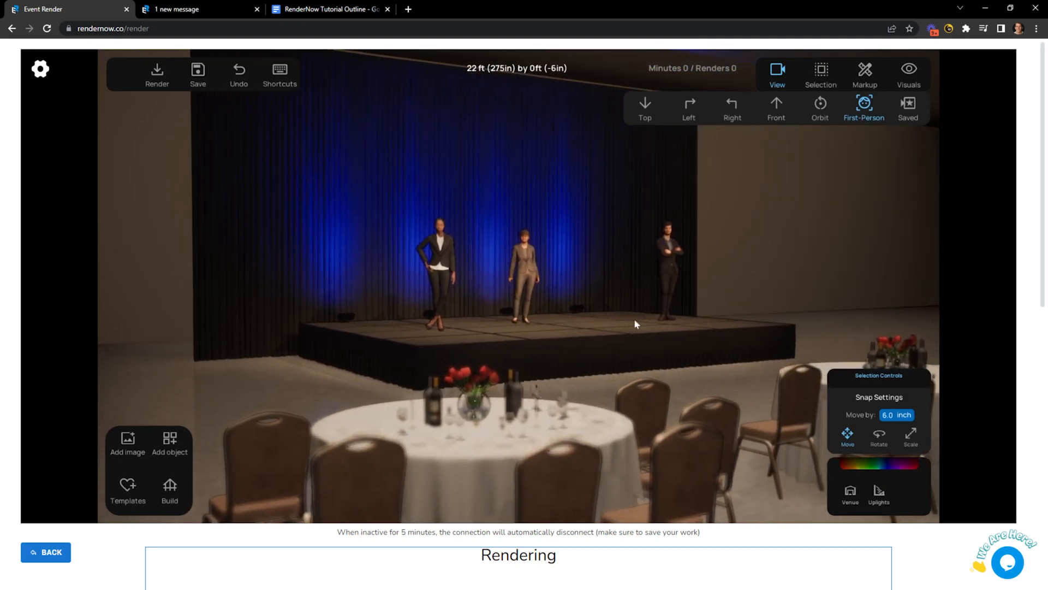
key("w")
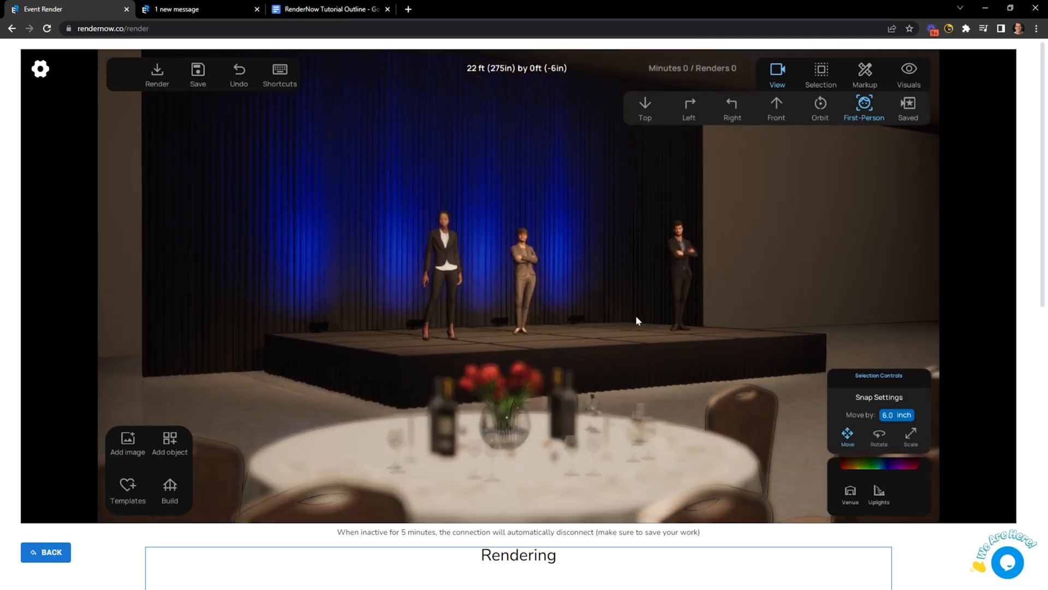
key("w")
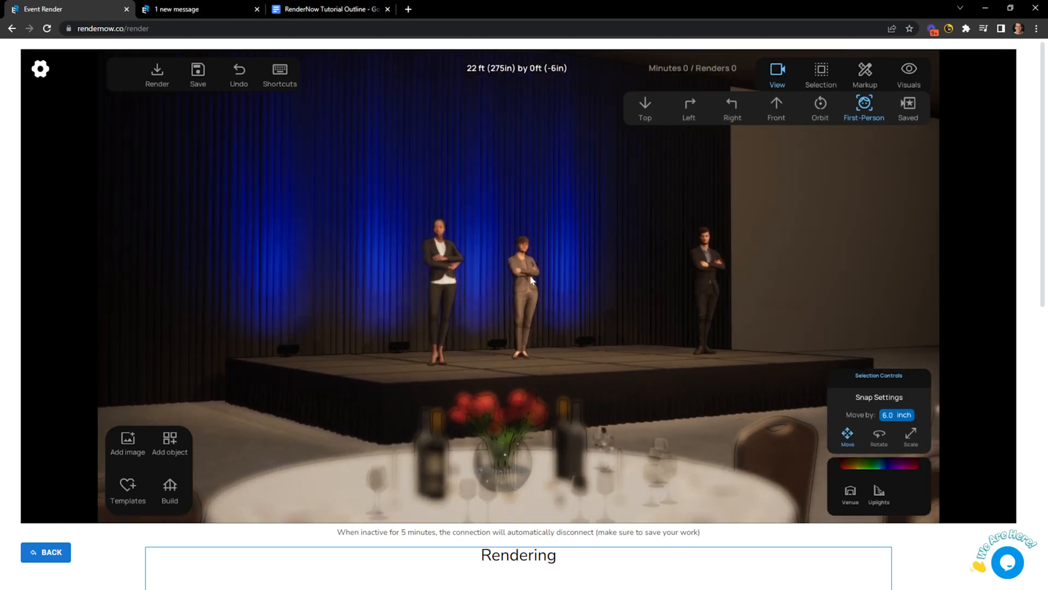
key("q")
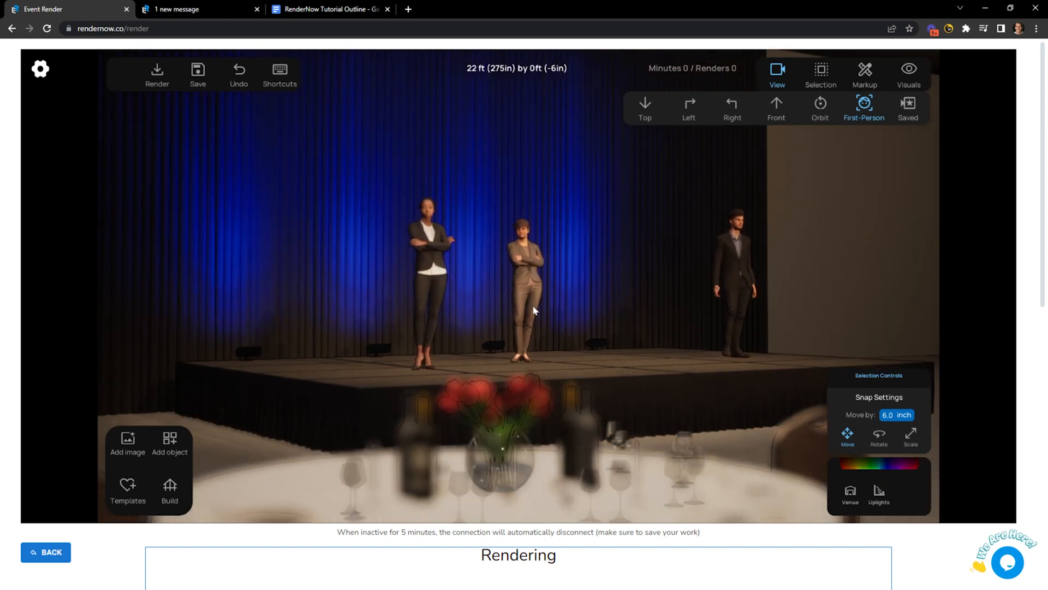
key("s")
key("s")
key("e")
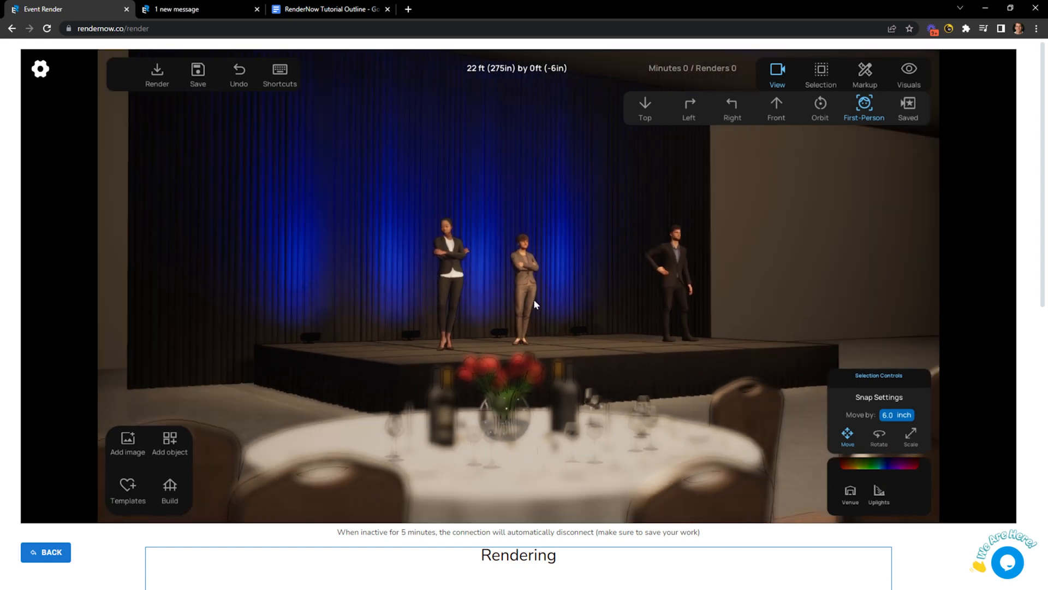
key("s")
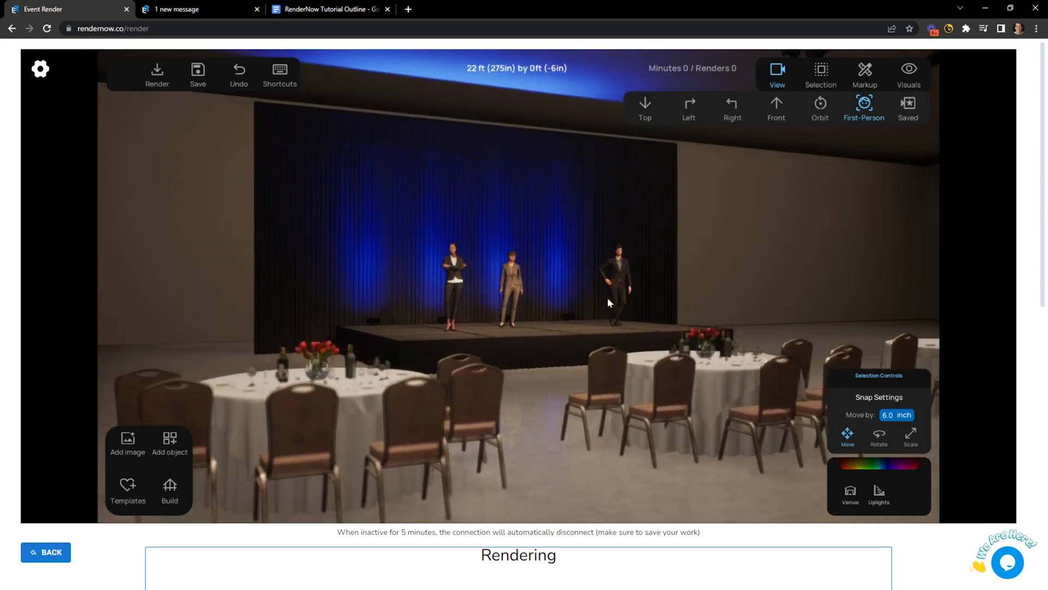
key("e")
Walk forward until the stage fills the view, ending just behind the front tables.
key("w")
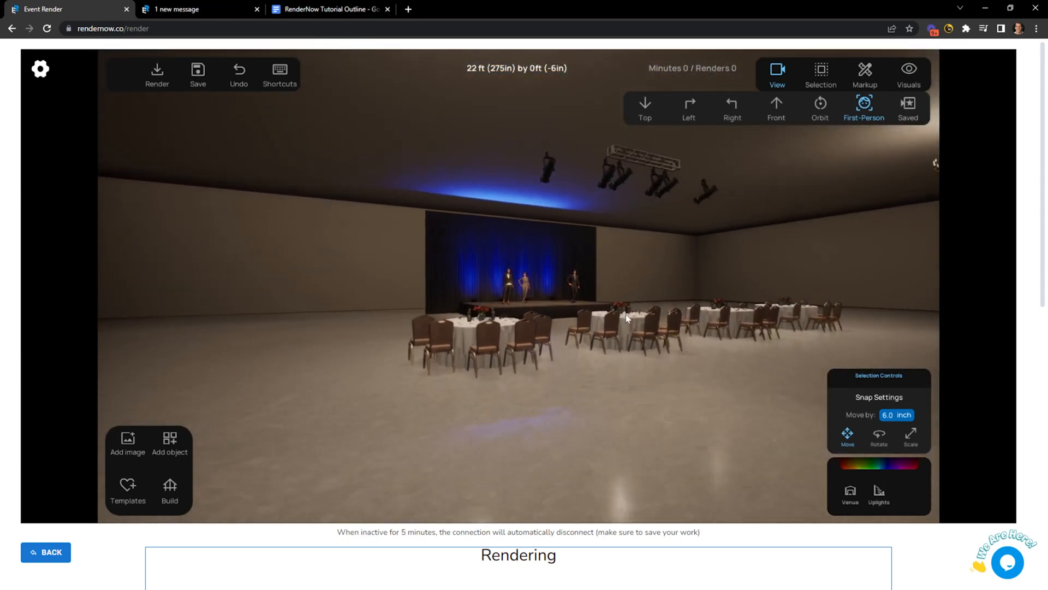
key("s")
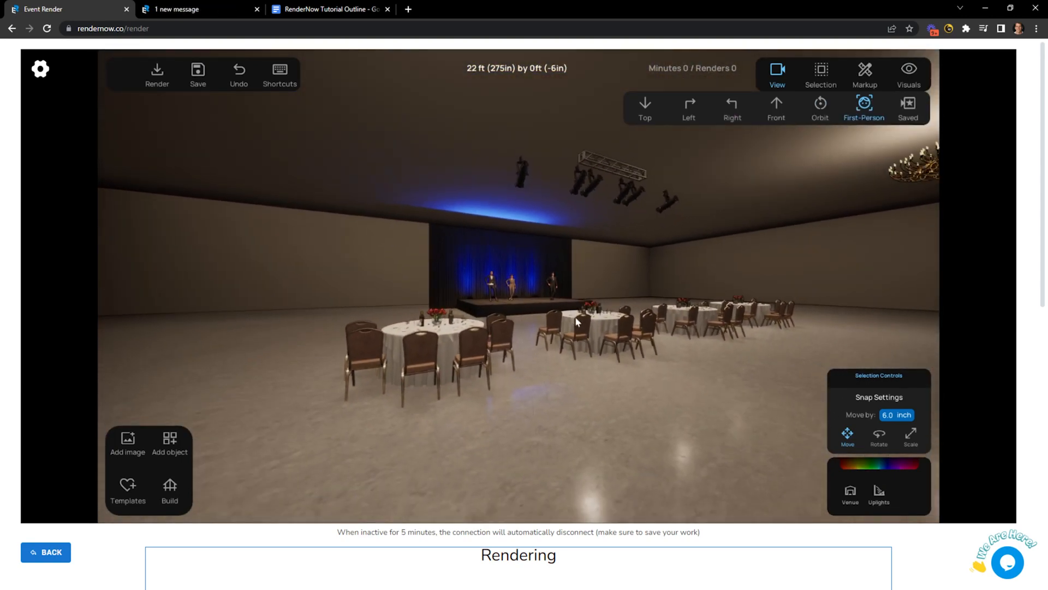
key("w")
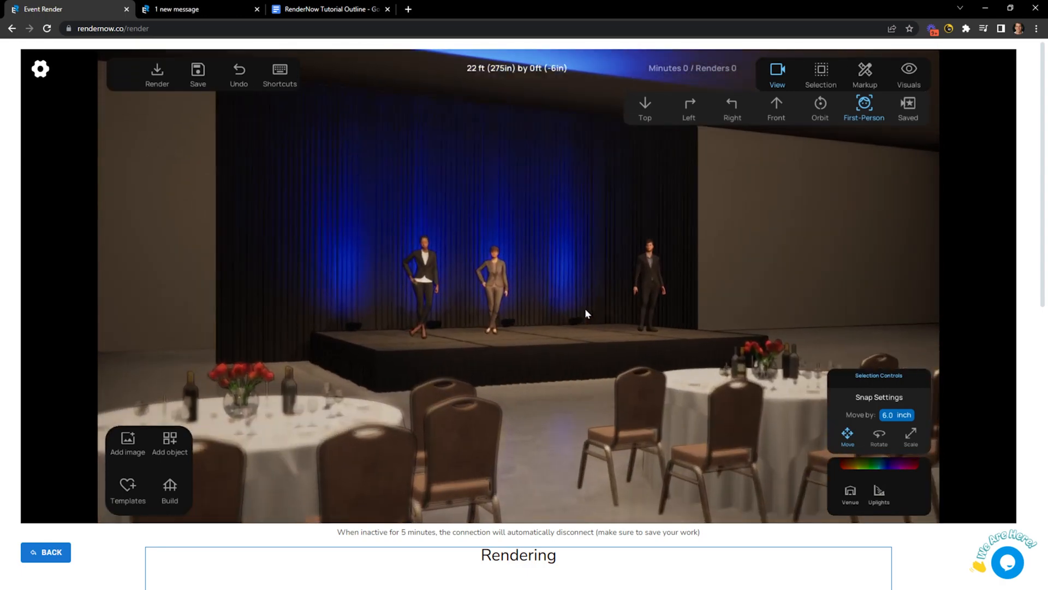
key("w")
key("s")
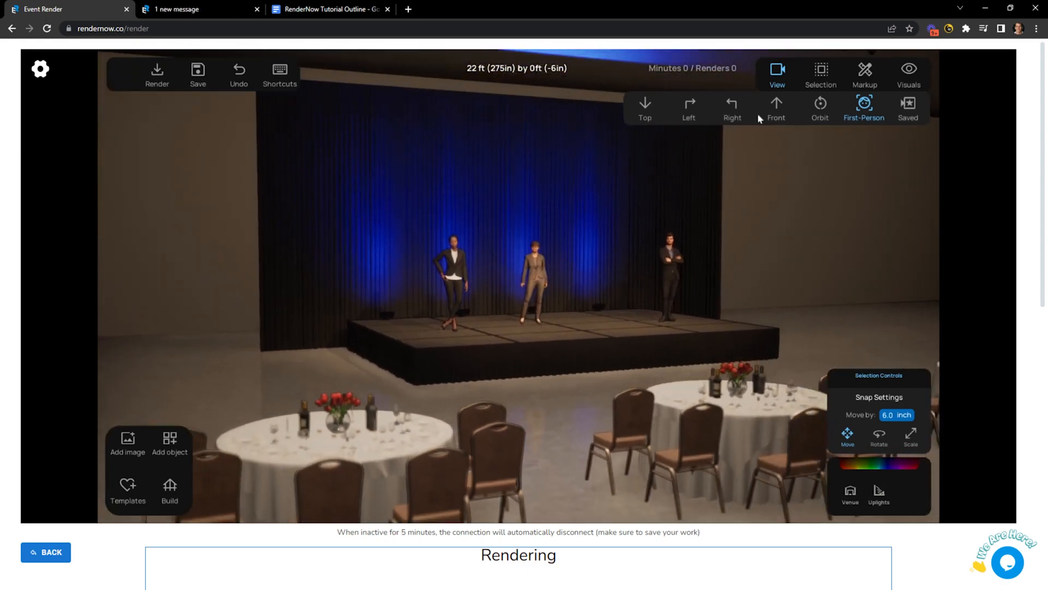
Switch to the Top view and pan and zoom to centre the stage and table rows.
left_click(646, 107)
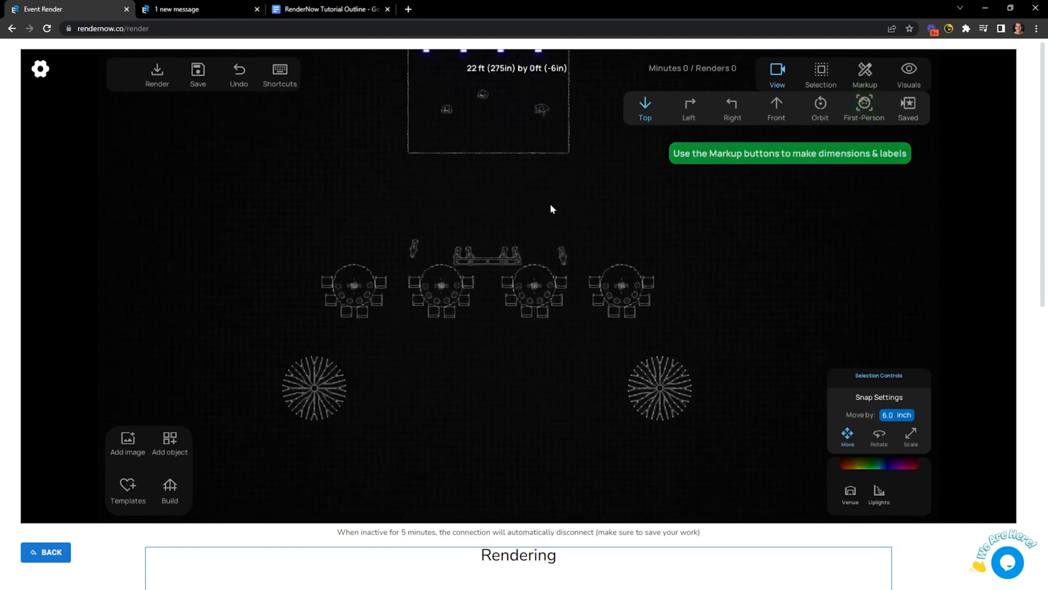
middle_click_drag(525, 260, 559, 312)
scroll(606, 221, "up", 1)
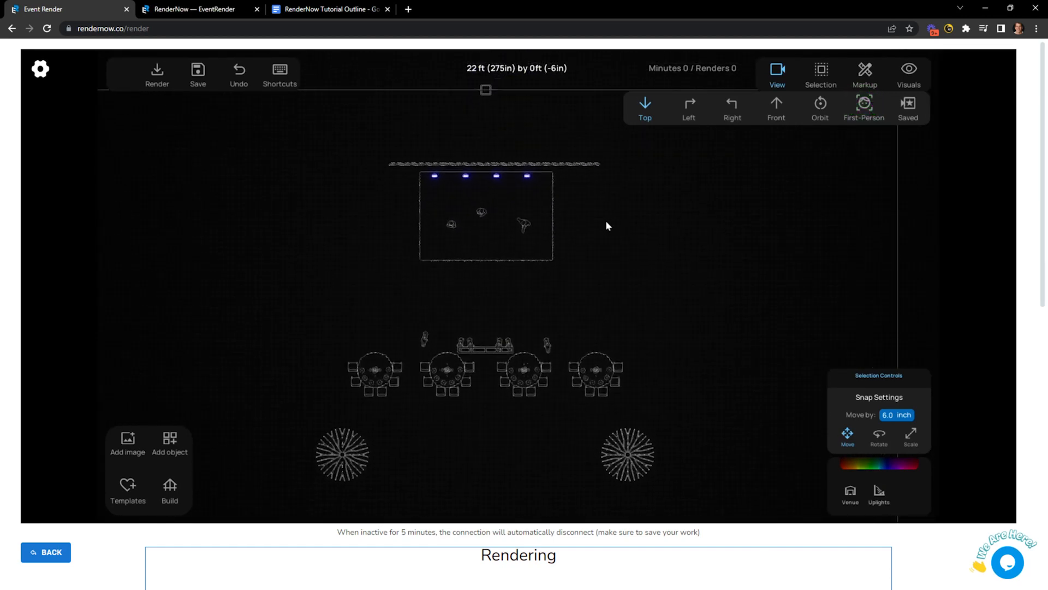
left_click(689, 105)
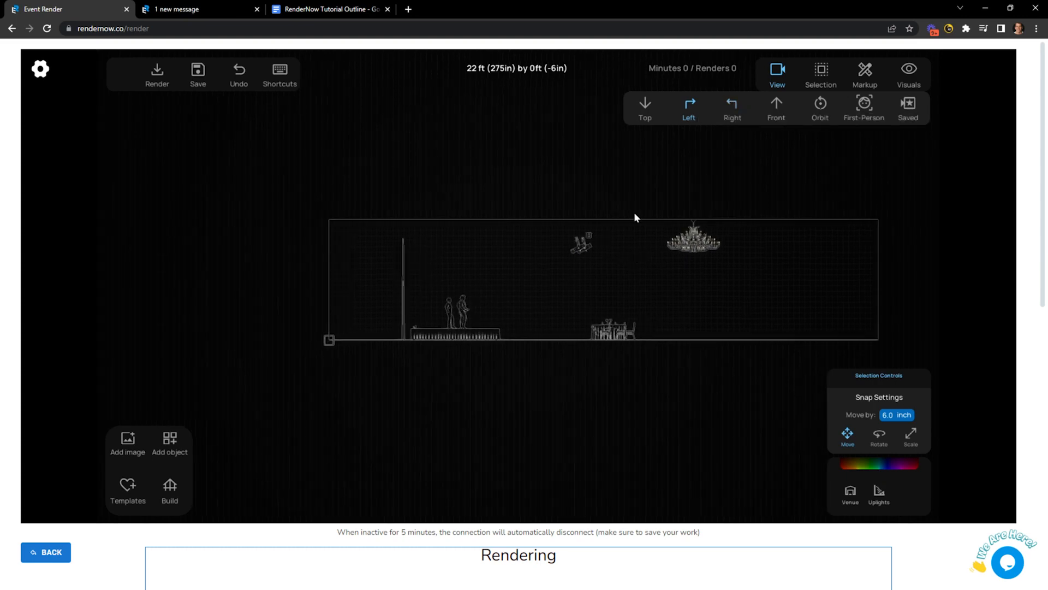
Check the ballroom in Right and Front elevations, then return to the rendered Orbit view.
left_click(733, 109)
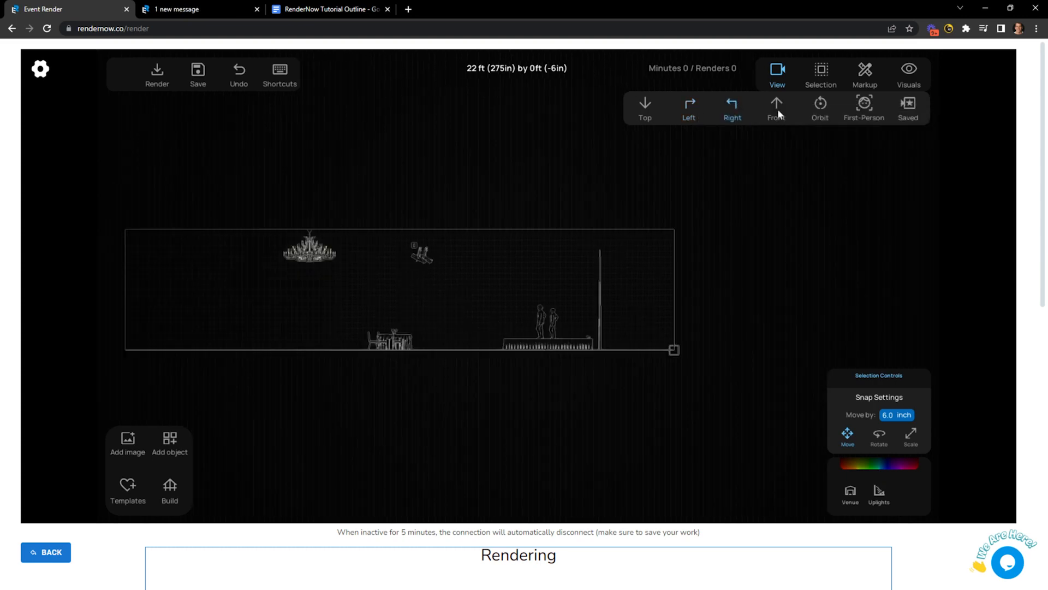
left_click(777, 108)
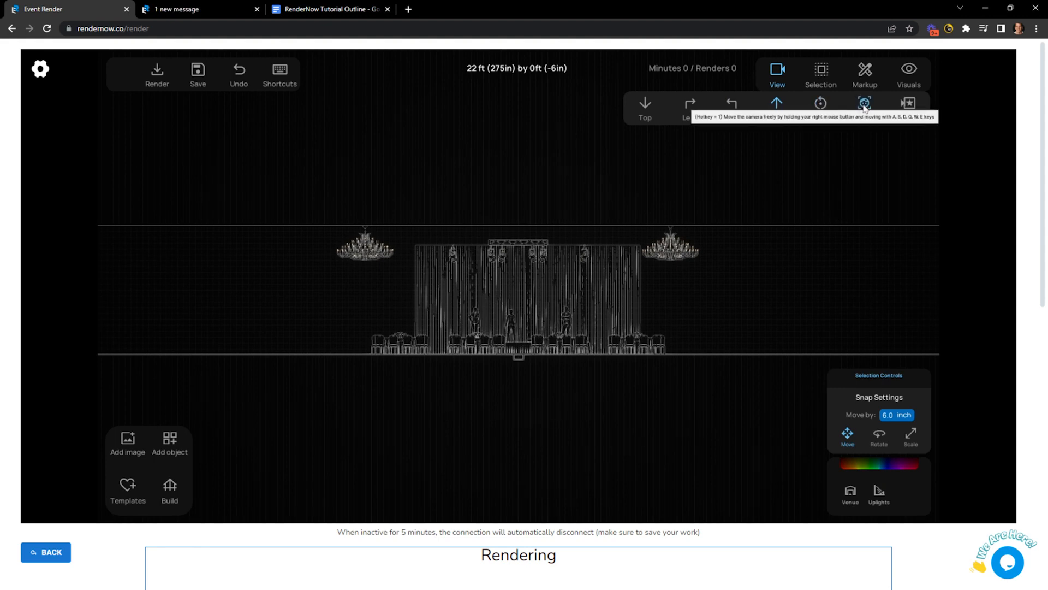
left_click(820, 106)
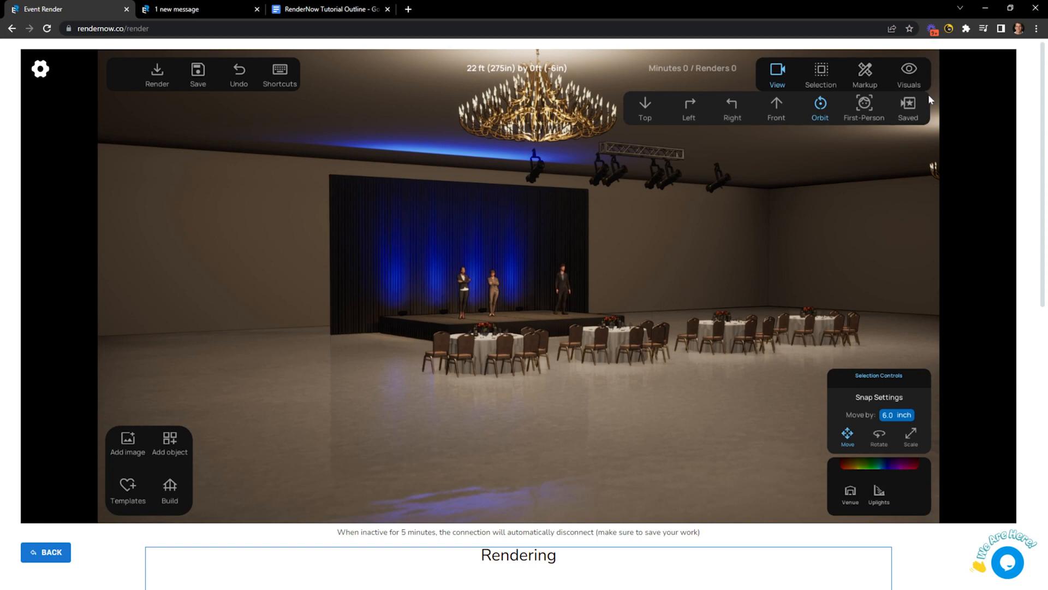
Save three camera views of the ballroom, including a head-on stage view.
left_click(909, 105)
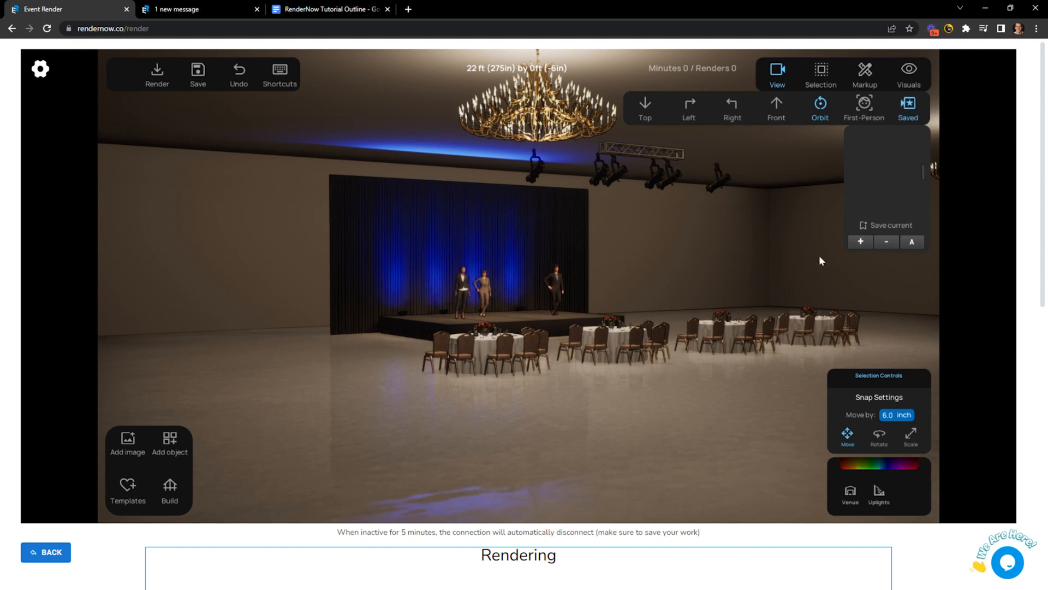
left_click(860, 242)
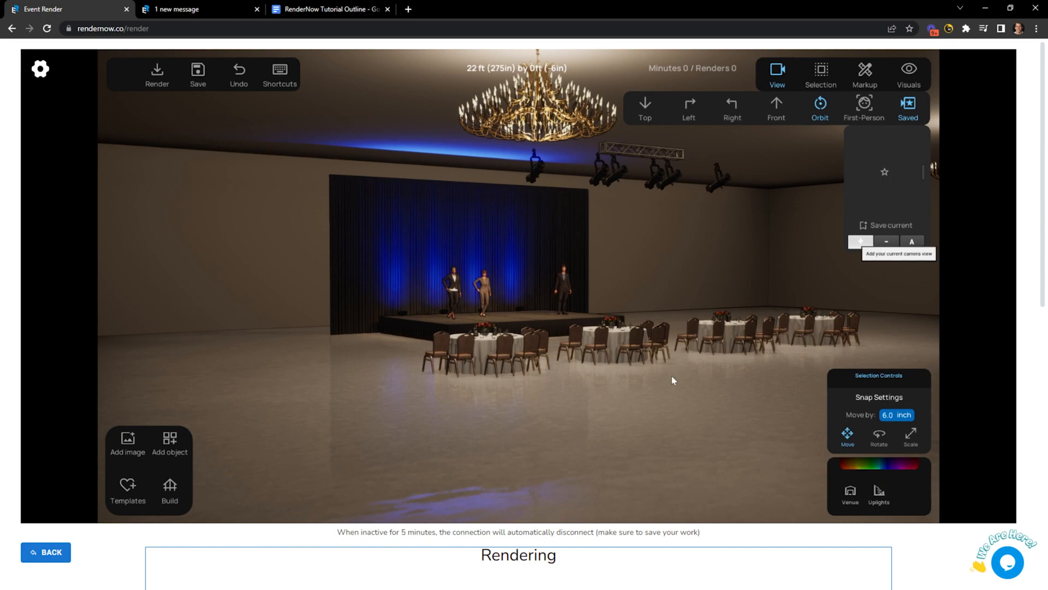
left_click_drag(717, 344, 557, 342)
scroll(624, 329, "up", 5)
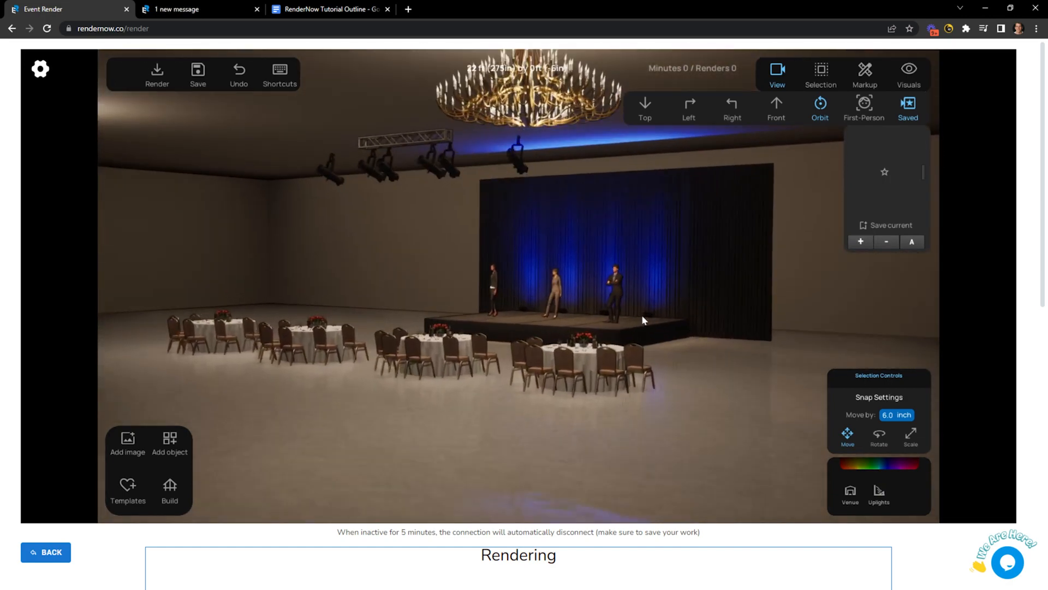
left_click(860, 241)
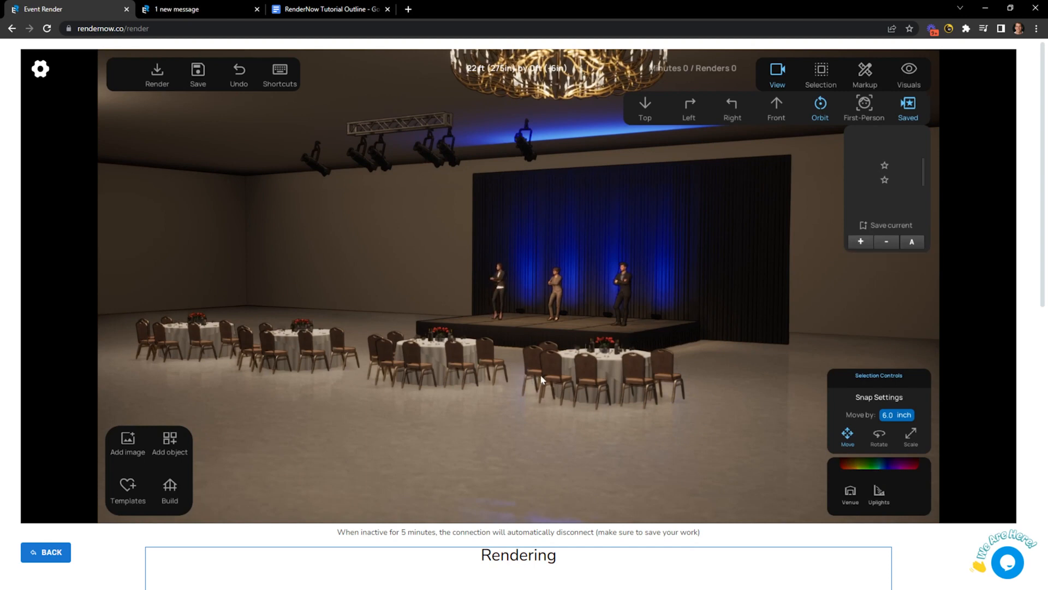
left_click_drag(540, 372, 619, 374)
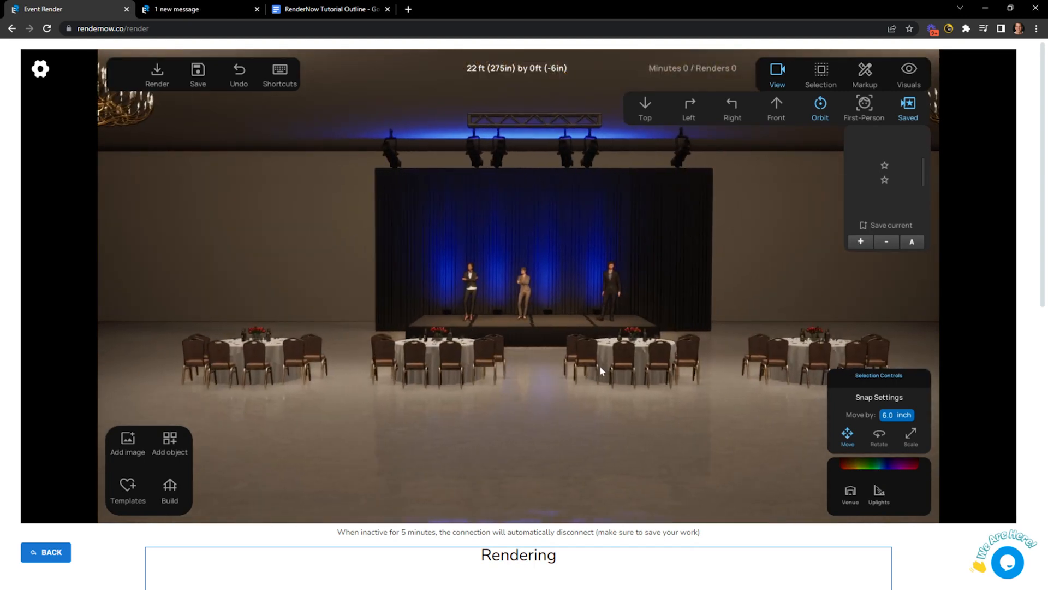
scroll(599, 365, "up", 3)
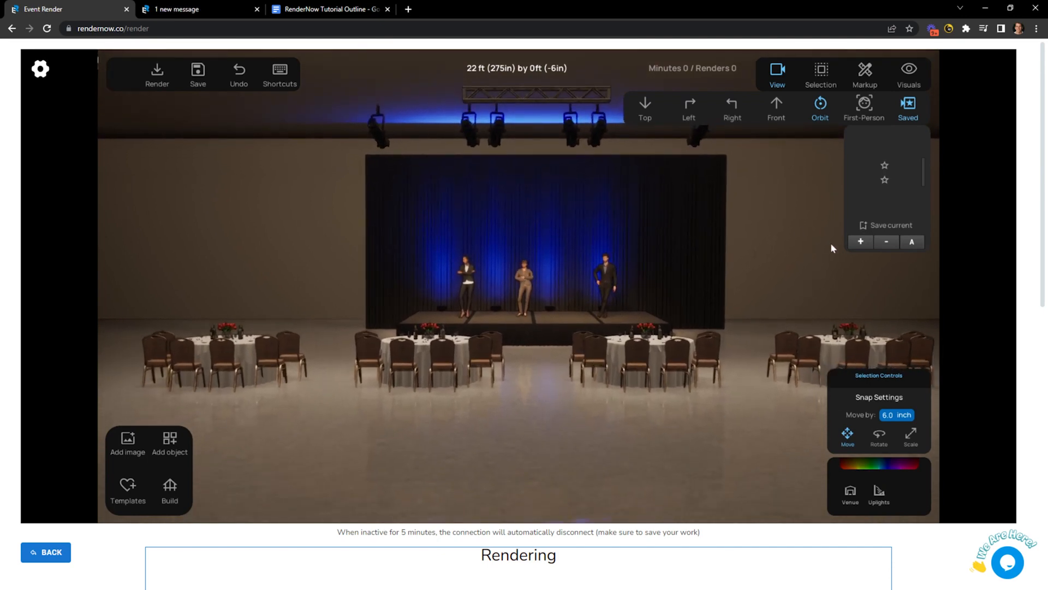
left_click(861, 241)
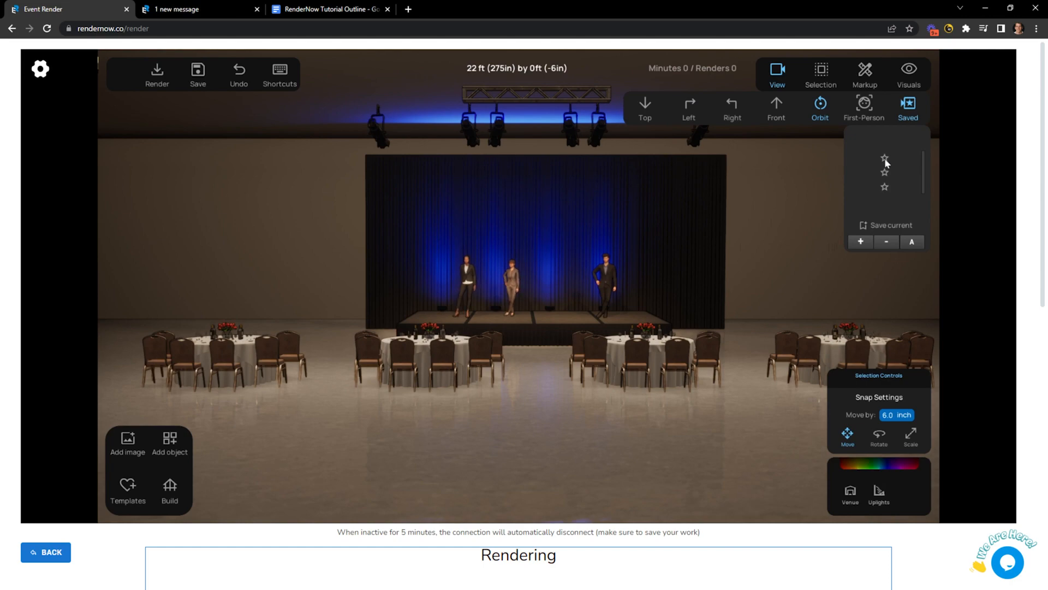
Recall each saved view in turn, finishing in the First-Person camera.
left_click(885, 186)
left_click(885, 172)
left_click(885, 173)
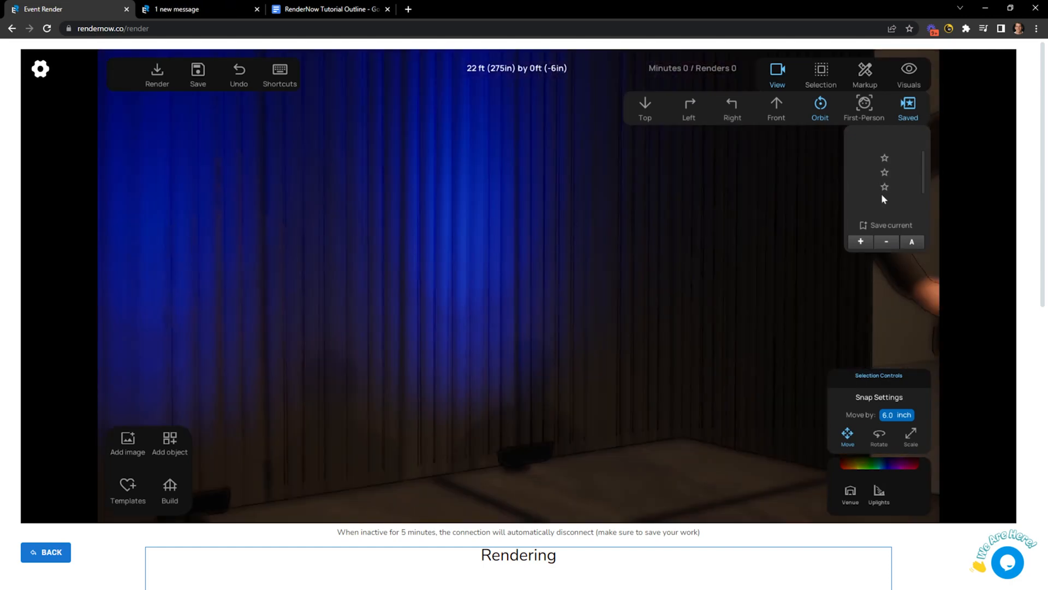
left_click(884, 187)
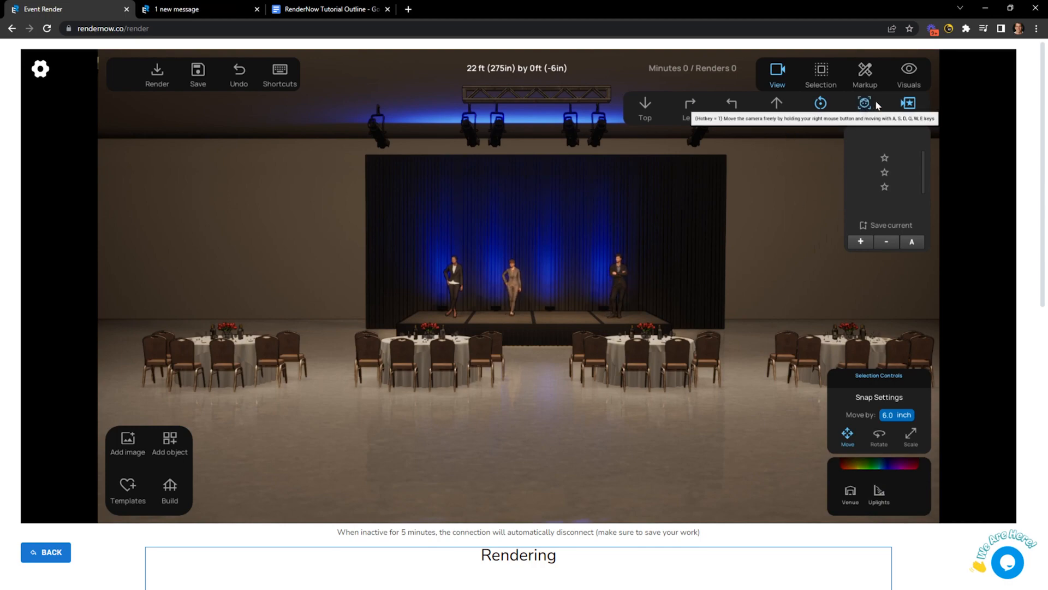
left_click(865, 104)
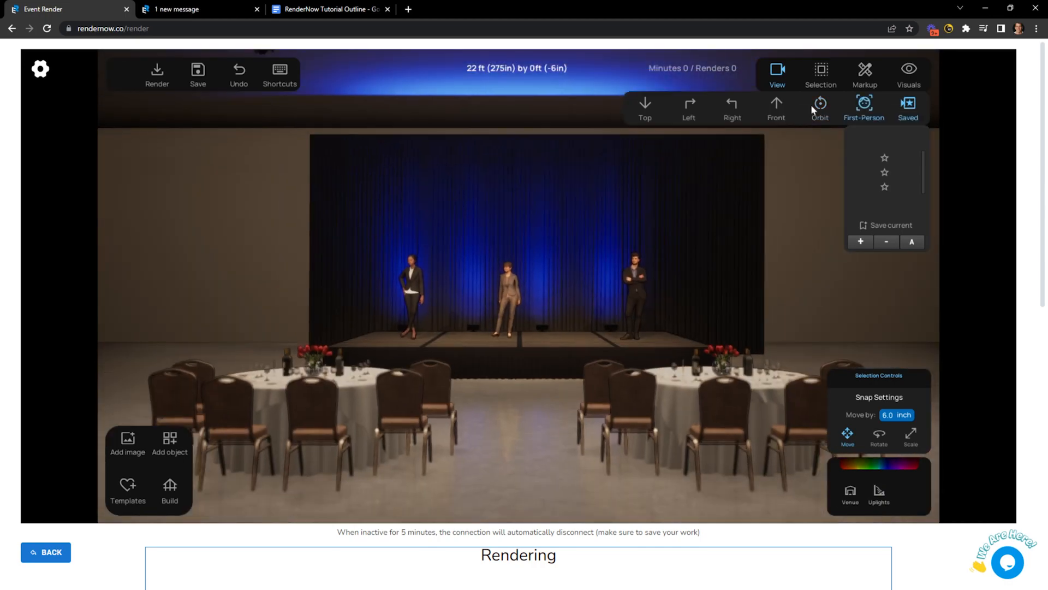
Look over the chandelier and head-on saved view, ending in the Top plan view.
mouse_move(618, 354)
right_mouse_down()
mouse_move(644, 353)
mouse_move(629, 352)
right_mouse_up()
key("t")
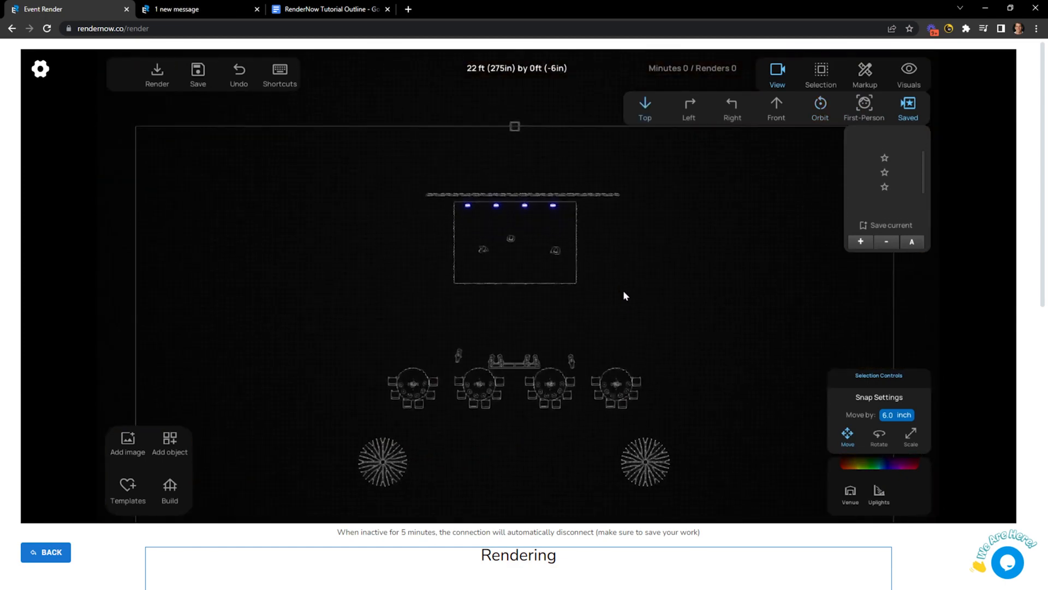
left_click(884, 186)
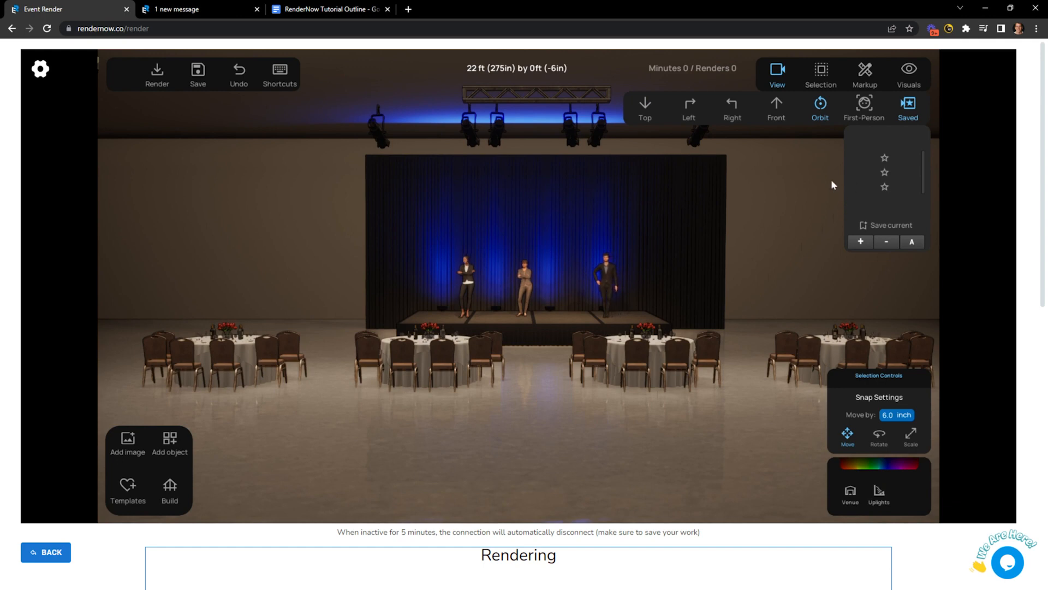
left_click(644, 105)
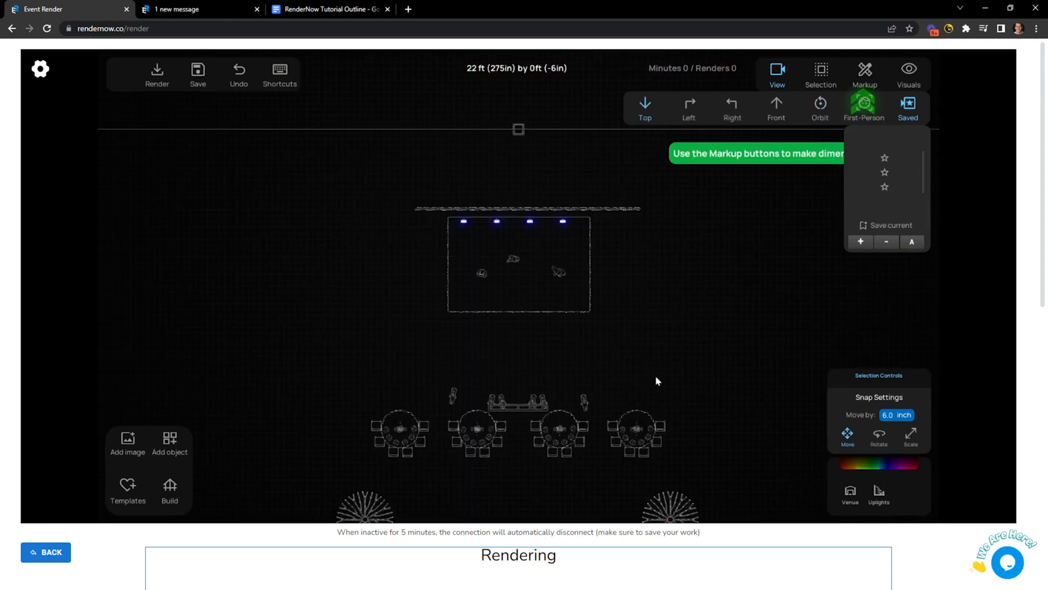
Highlight 'Editing Controls' in the tutorial outline, then return to RenderNow.
left_click(331, 9)
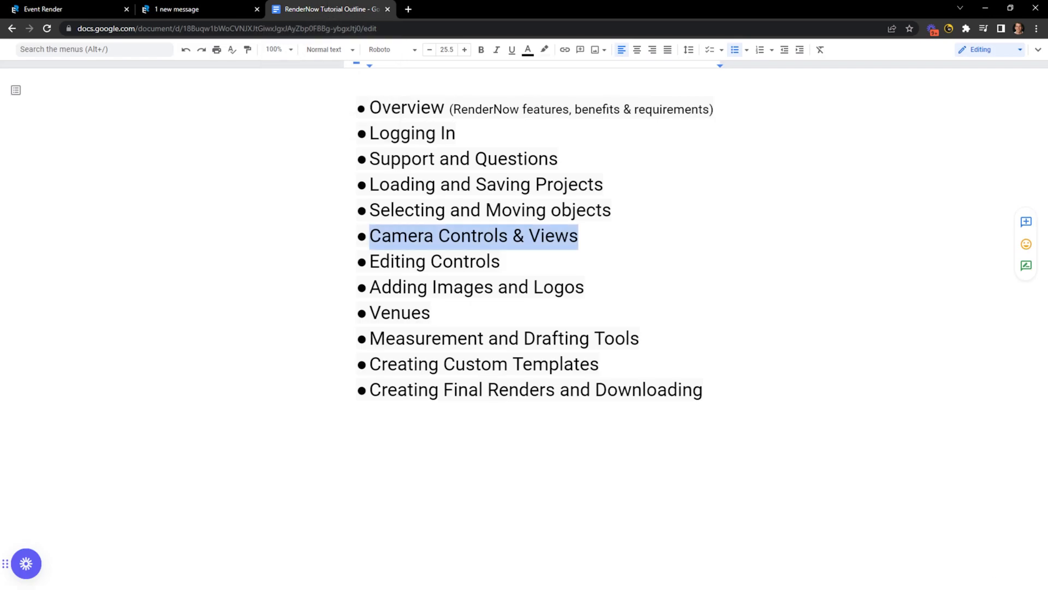
left_click_drag(500, 262, 380, 262)
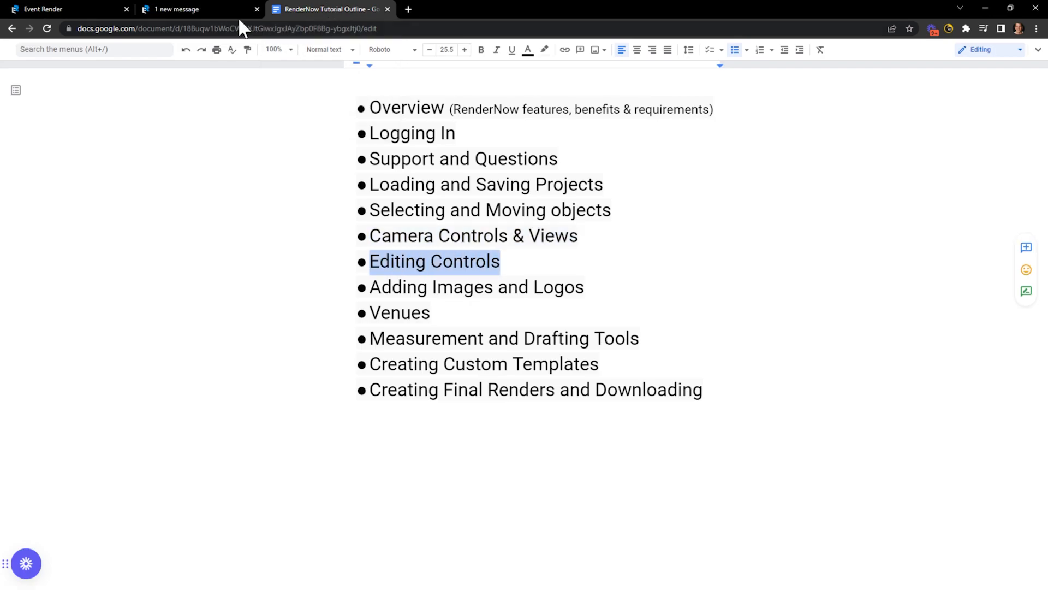
left_click(74, 10)
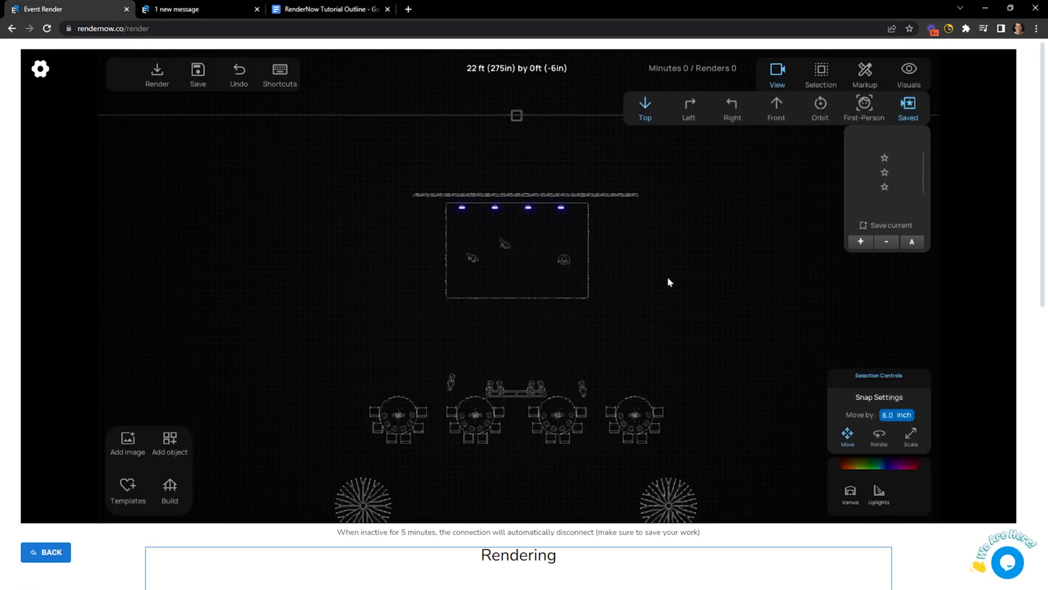
Switch to the rendered Orbit view, nudge the front tables back, and select the overhead truss.
left_click(820, 112)
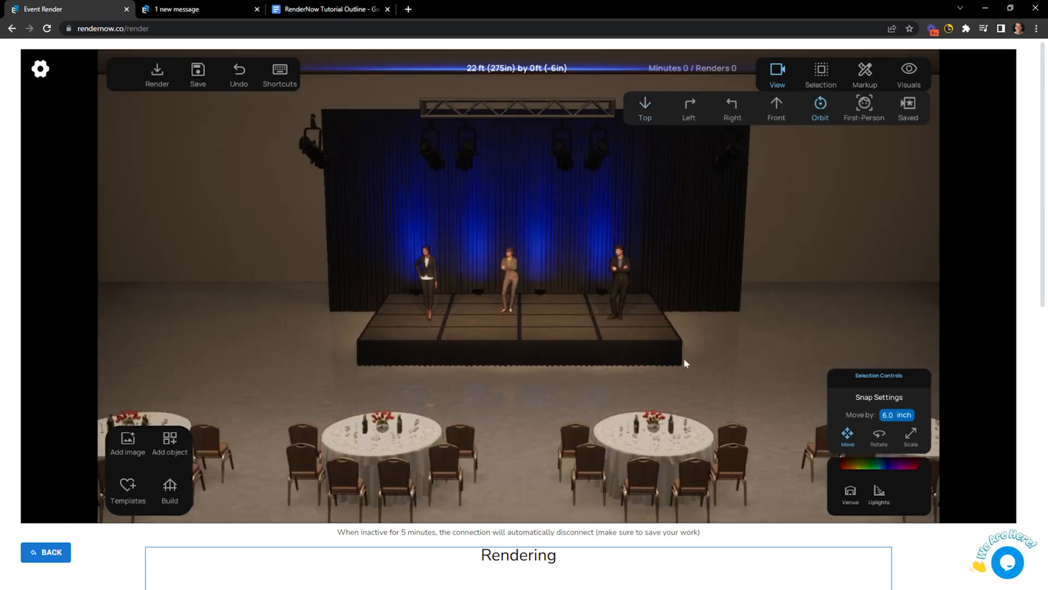
left_click(778, 71)
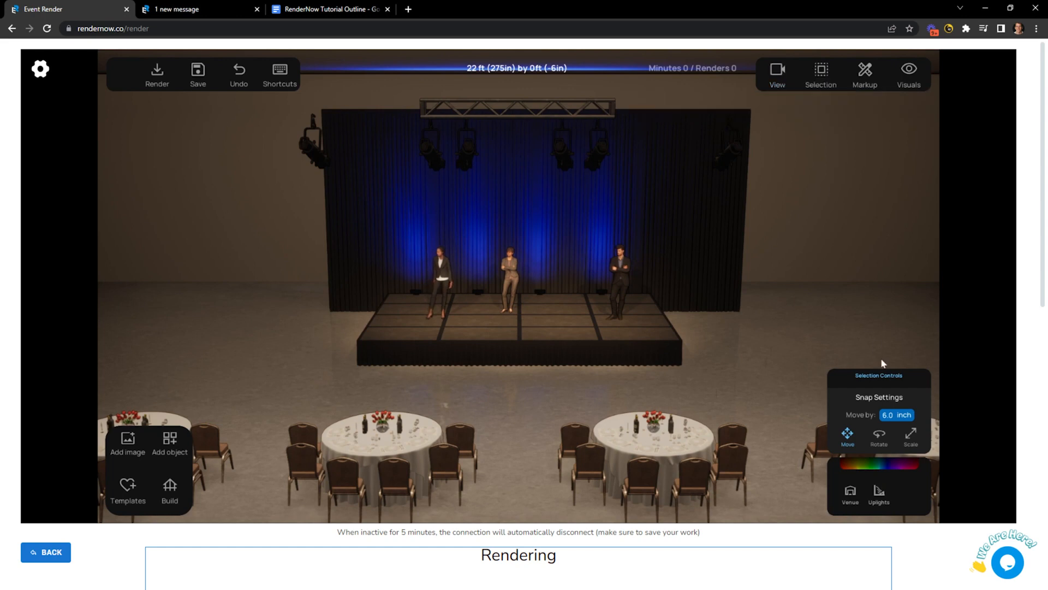
key("Up")
key("Up")
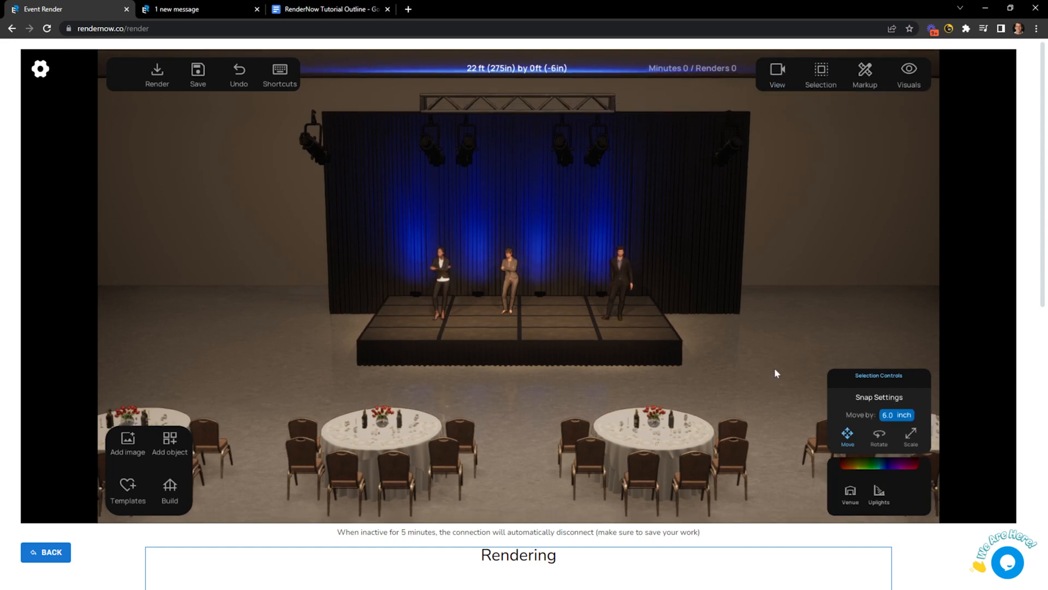
left_click(551, 100)
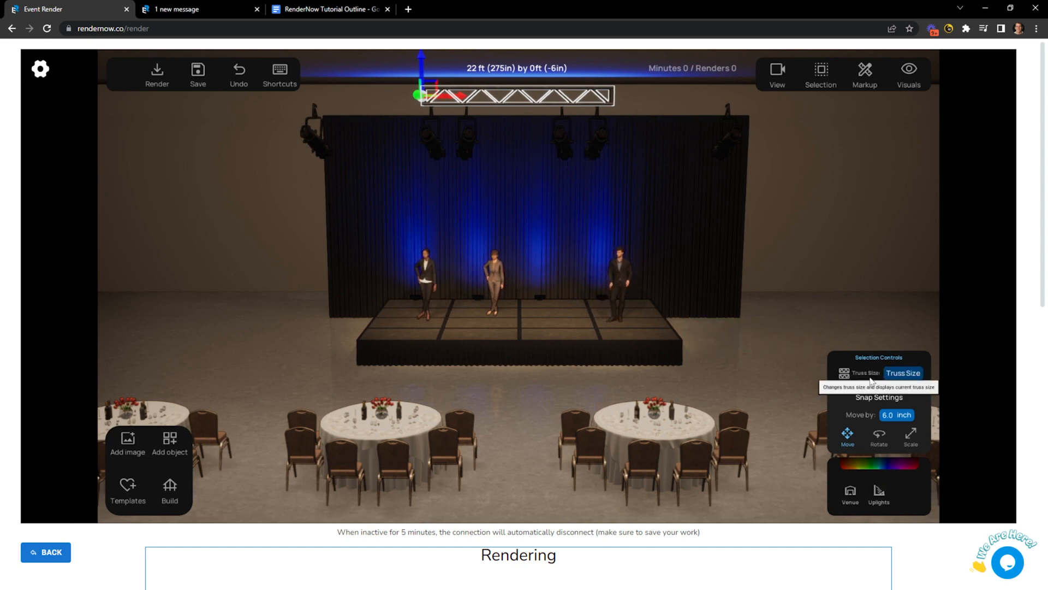
Cycle the overhead truss through its lengths, settling on 5 Feet.
left_click(905, 377)
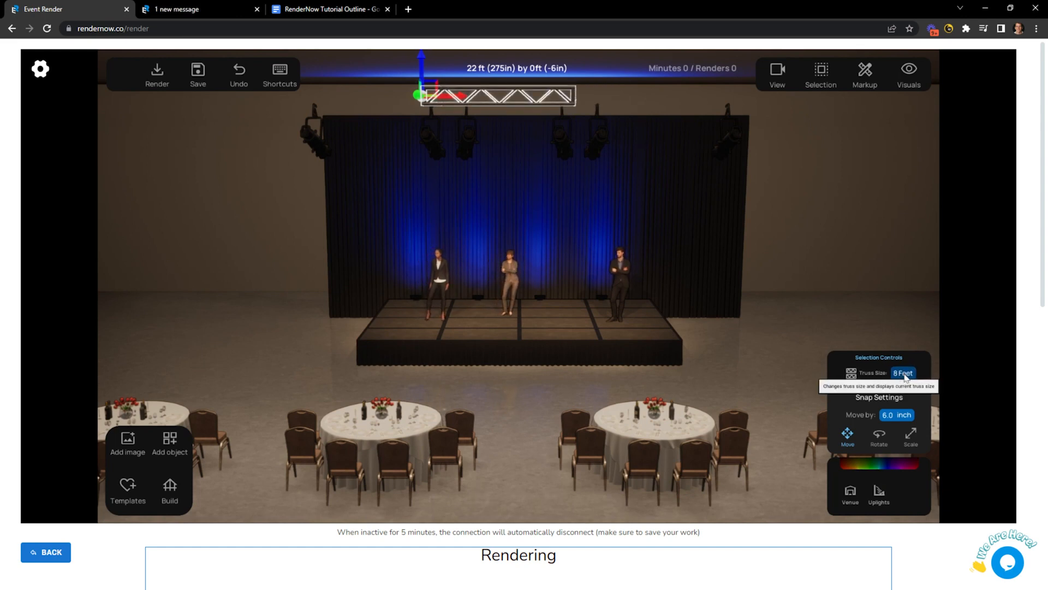
left_click(903, 375)
left_click(901, 376)
left_click(901, 378)
left_click(901, 377)
left_click(902, 377)
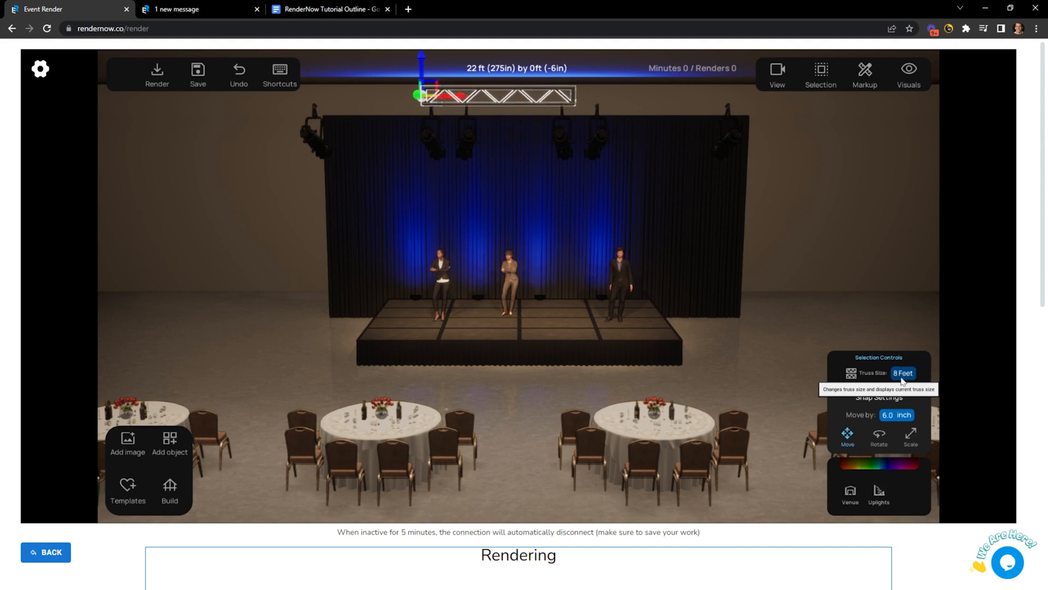
left_click(901, 377)
left_click(901, 378)
left_click(901, 377)
left_click(902, 377)
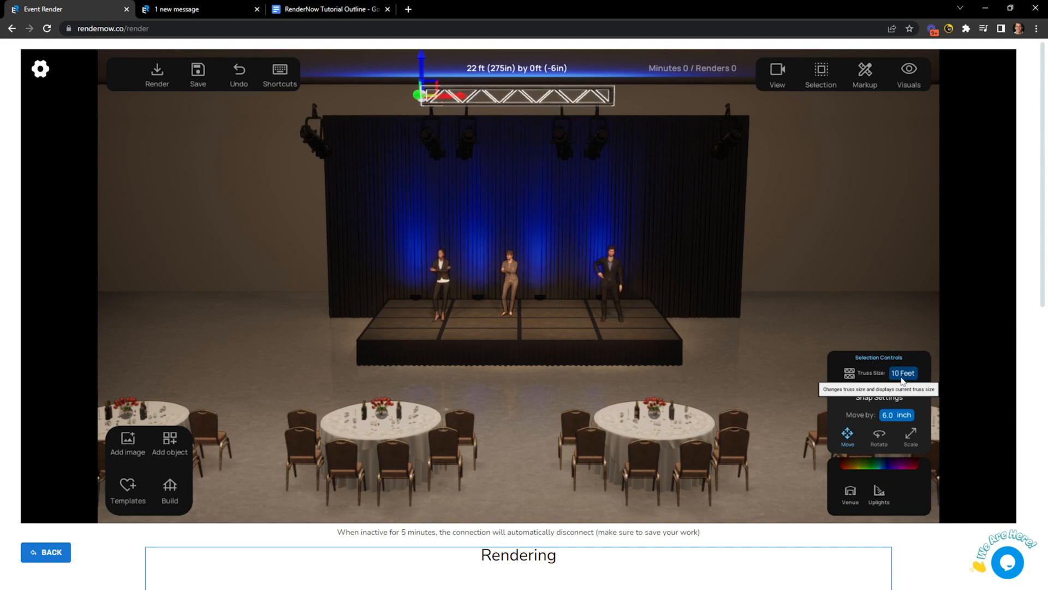
left_click(902, 376)
left_click(903, 377)
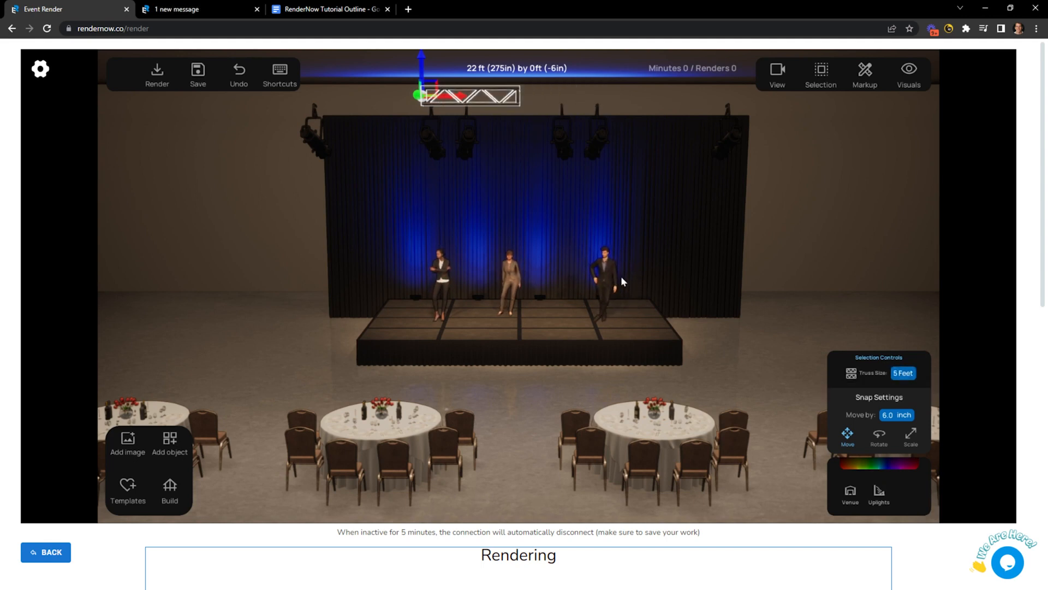
Set a truss section to 10 Feet and slide it to the left of the rig.
right_click_drag(567, 201, 567, 204)
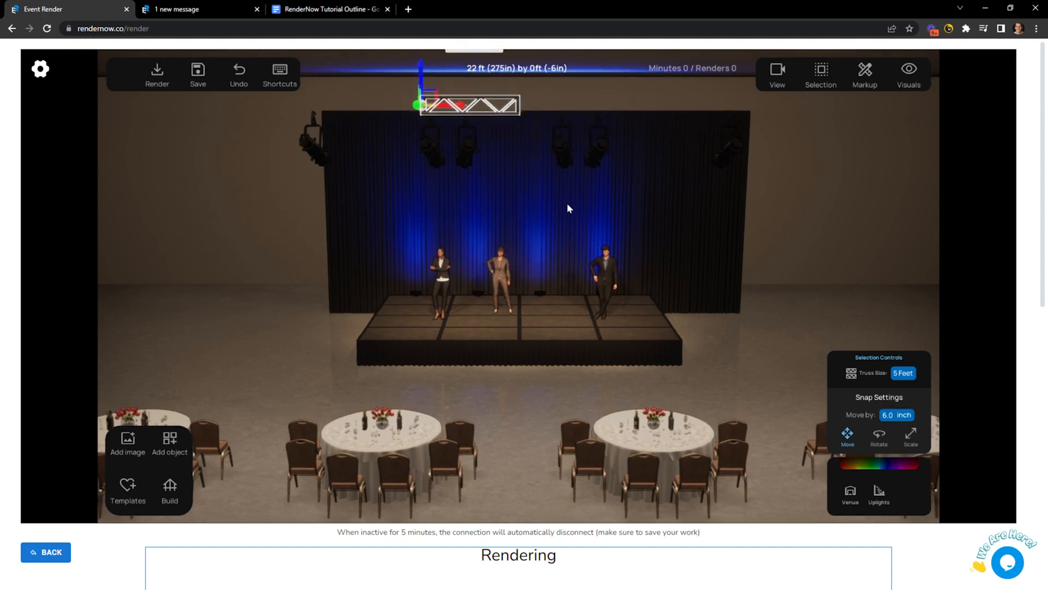
scroll(459, 115, "down", 3)
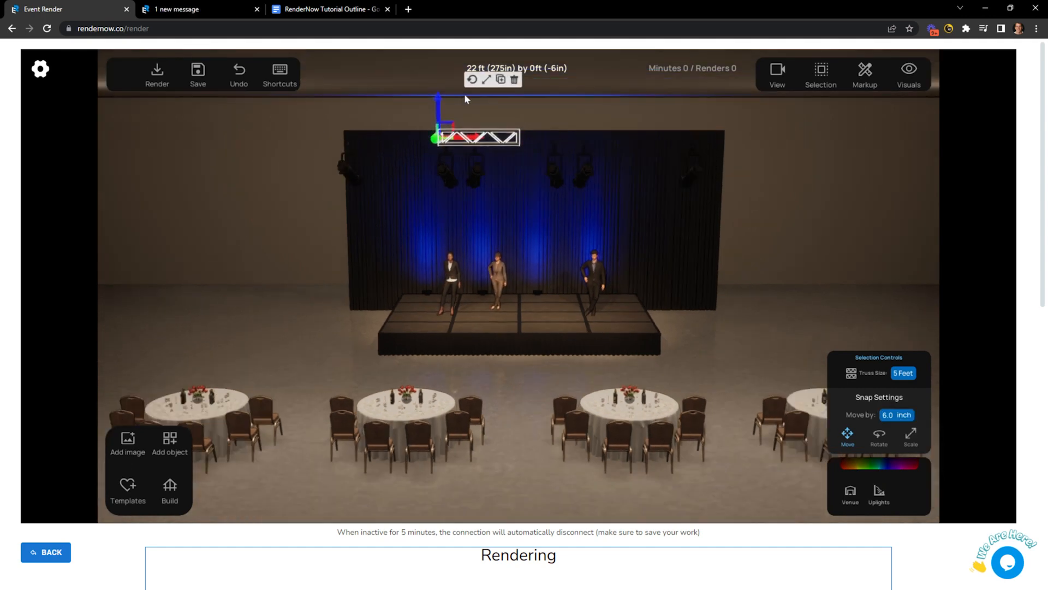
scroll(465, 95, "up", 1)
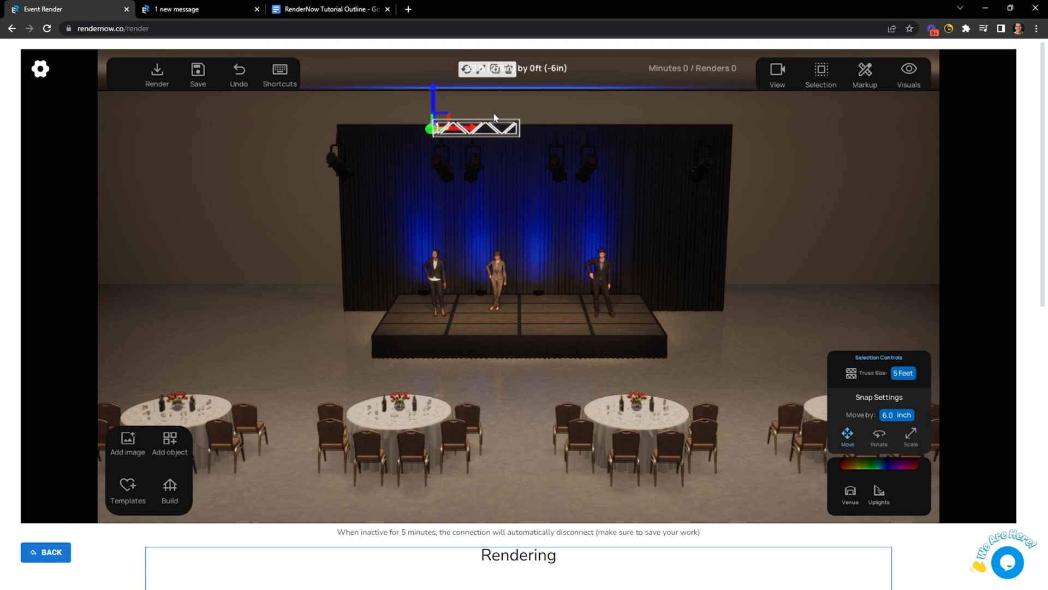
scroll(480, 131, "down", 1)
left_click_drag(485, 138, 554, 143)
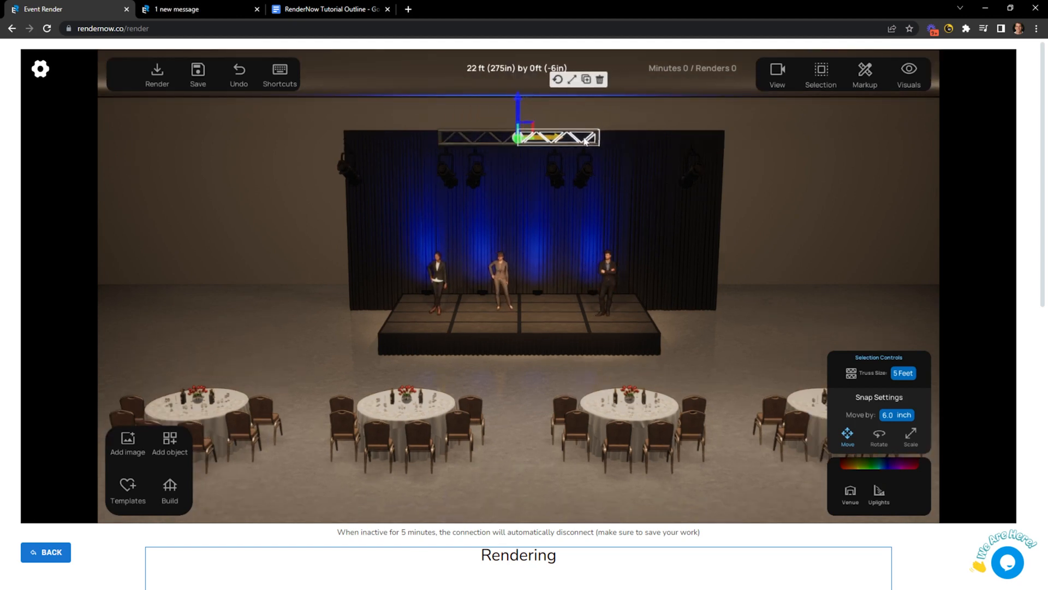
left_click(903, 373)
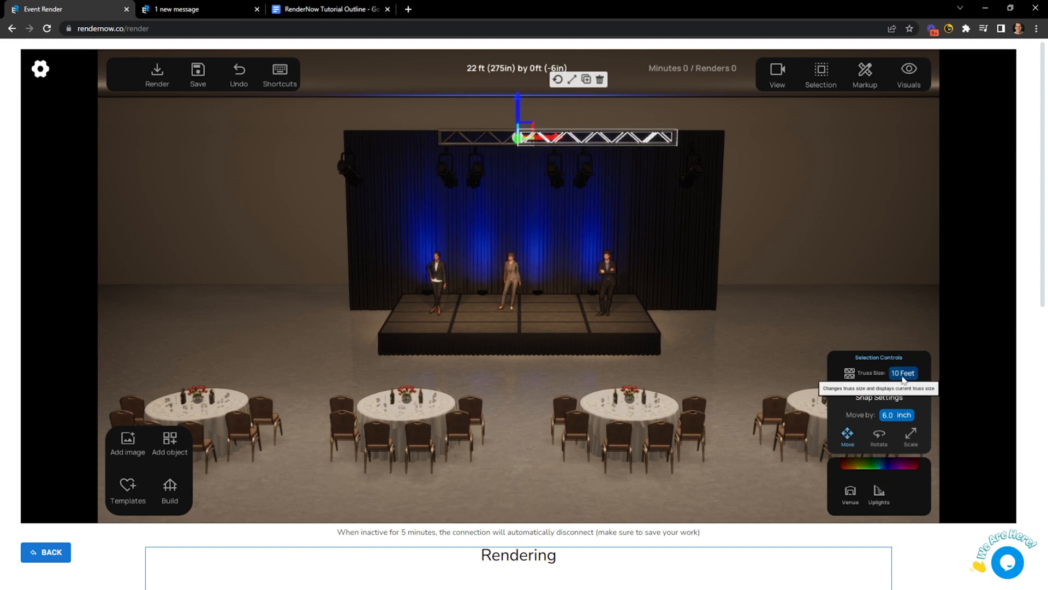
left_click_drag(547, 140, 309, 133)
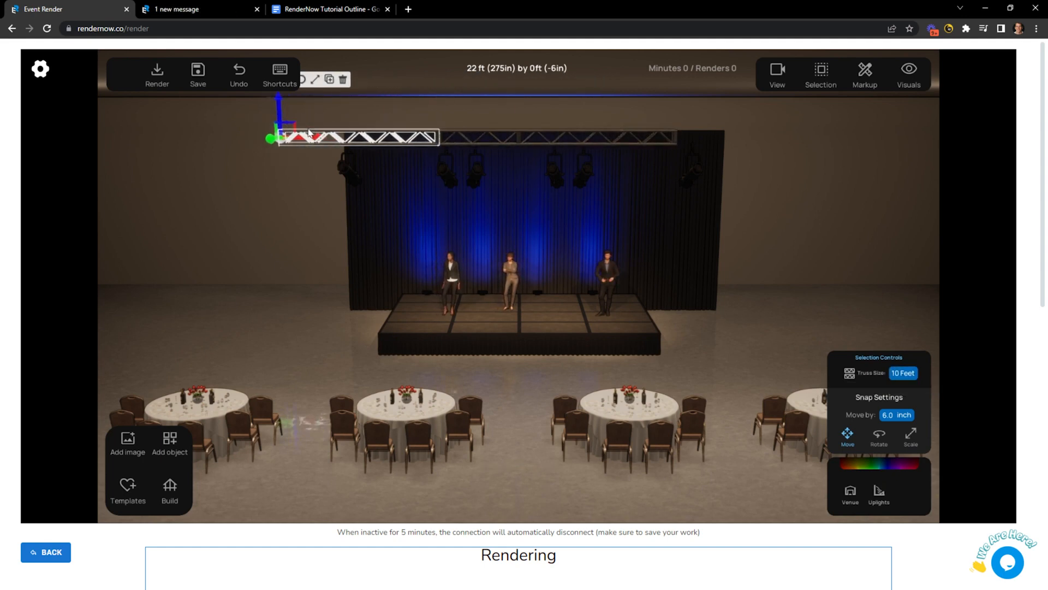
Join the truss sections, centre the rig over the stage, and select its right-end light.
left_click(506, 135, "shift")
left_click(568, 138, "shift")
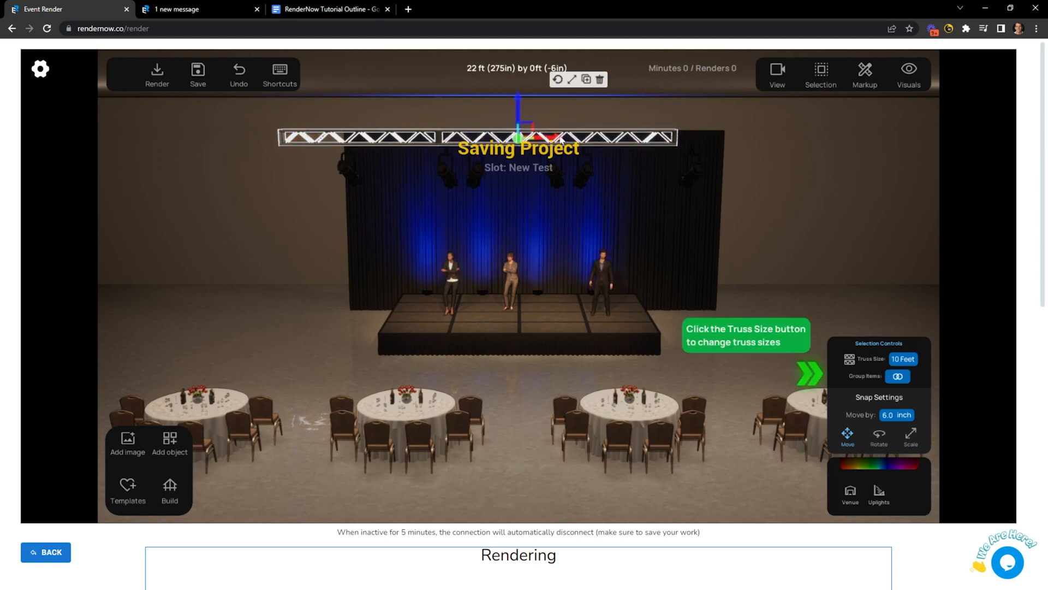
left_click_drag(565, 140, 590, 138)
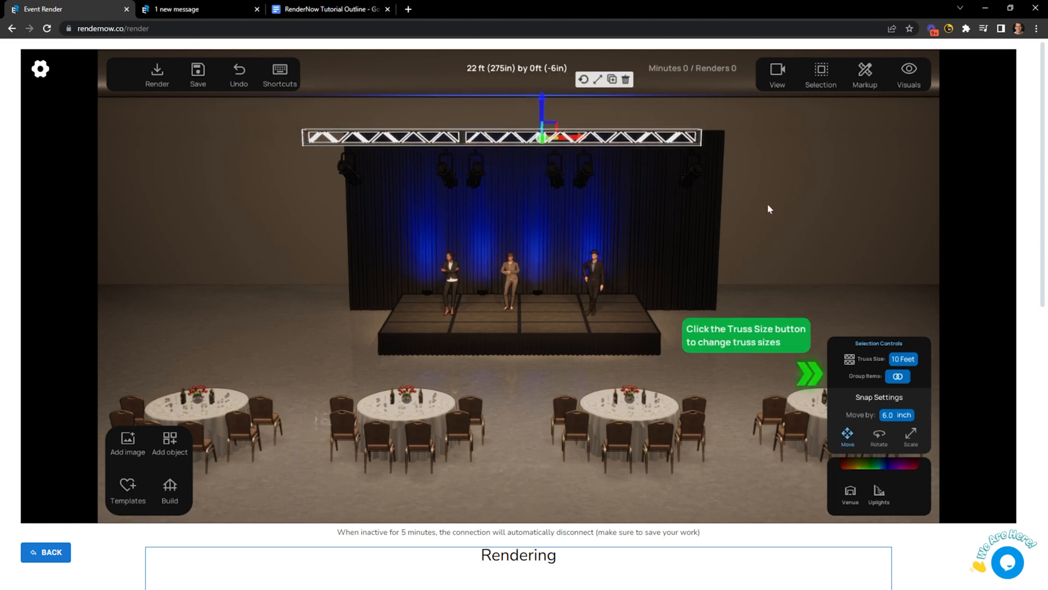
left_click(772, 235)
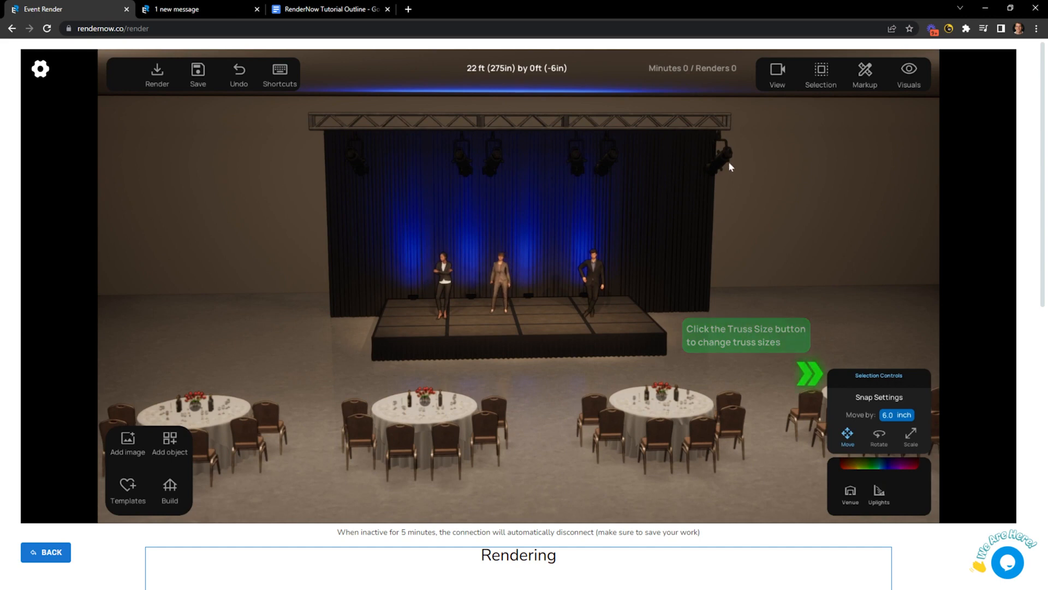
left_click(721, 171)
scroll(677, 208, "down", 5)
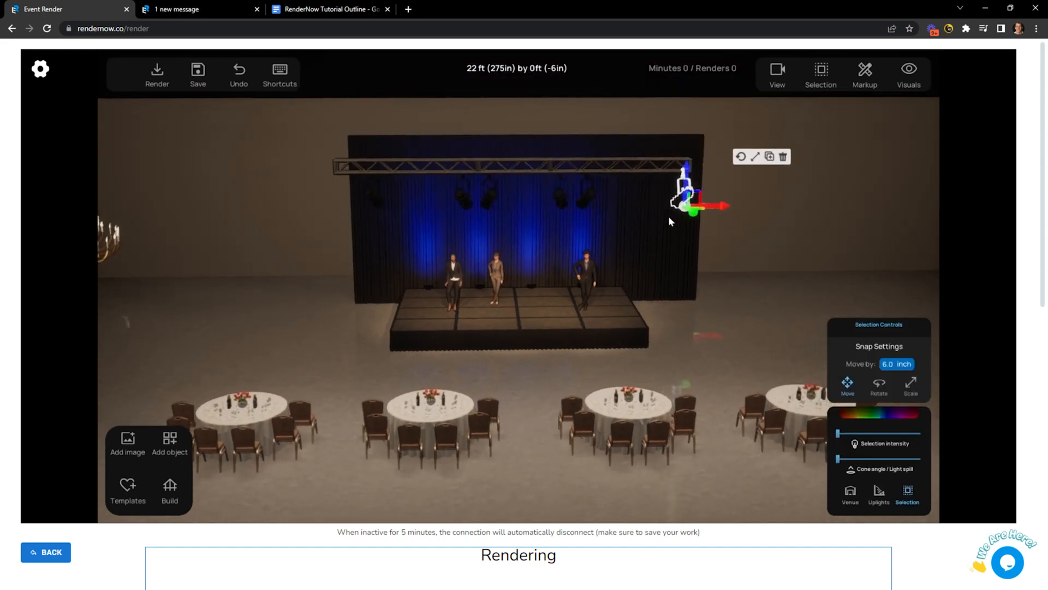
Raise the right-end truss light's intensity and widen its cone angle, then open its colour bar.
middle_click_drag(665, 213, 636, 219)
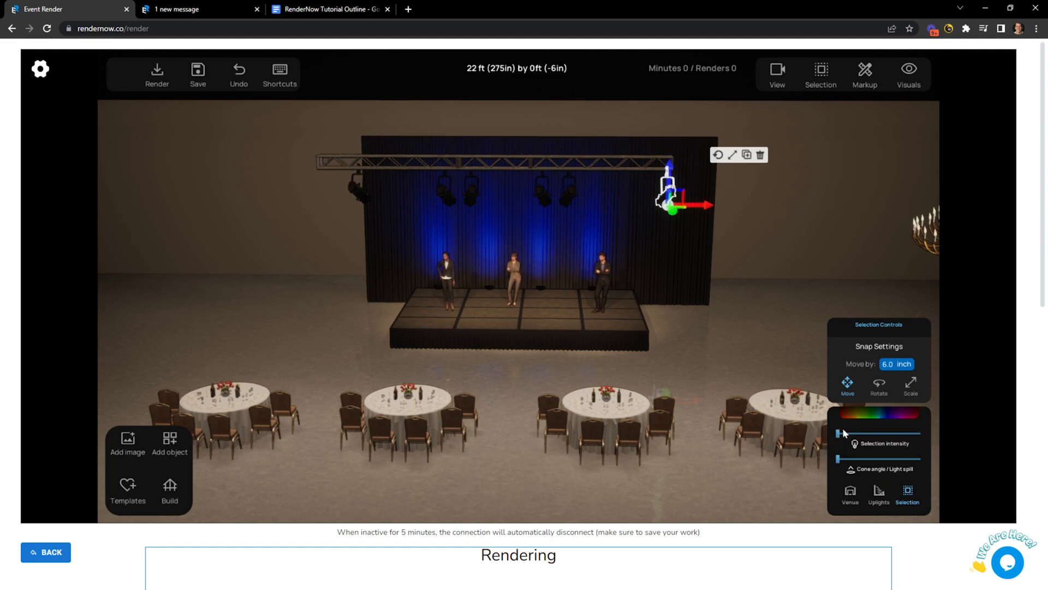
left_click_drag(839, 434, 870, 434)
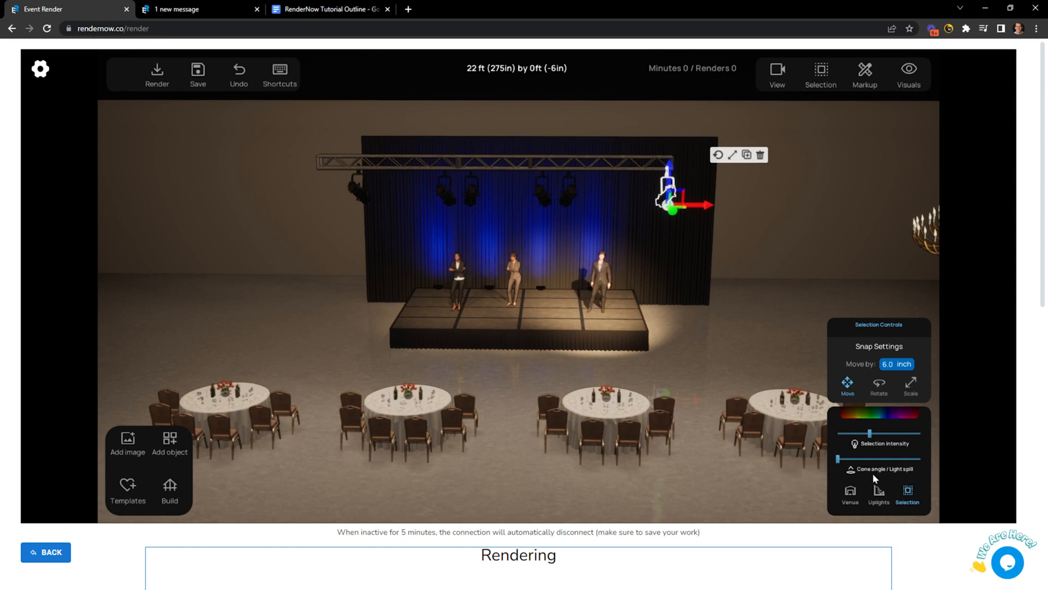
left_click_drag(838, 458, 864, 460)
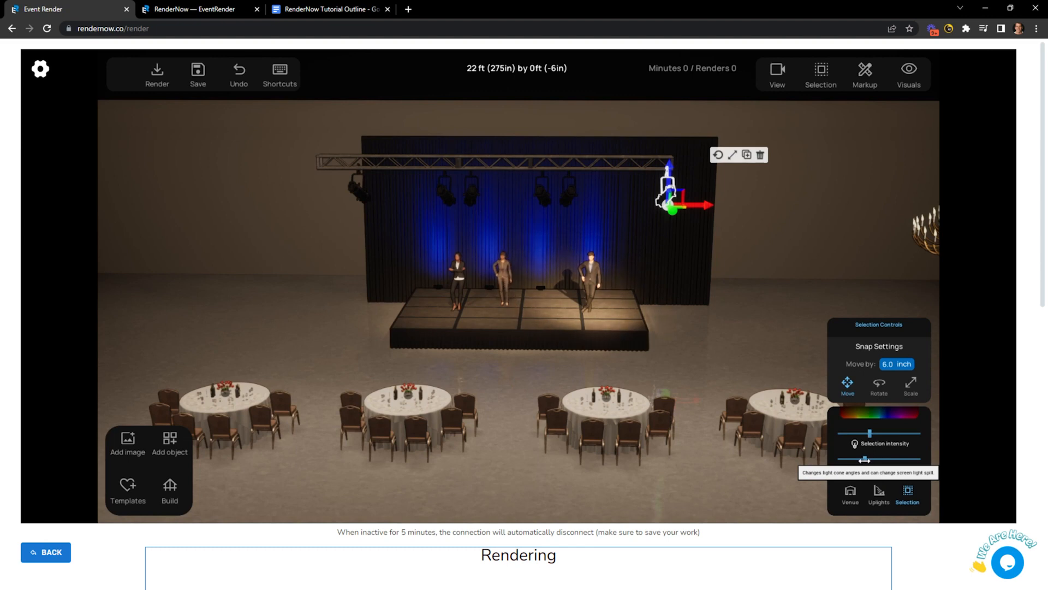
left_click(871, 414)
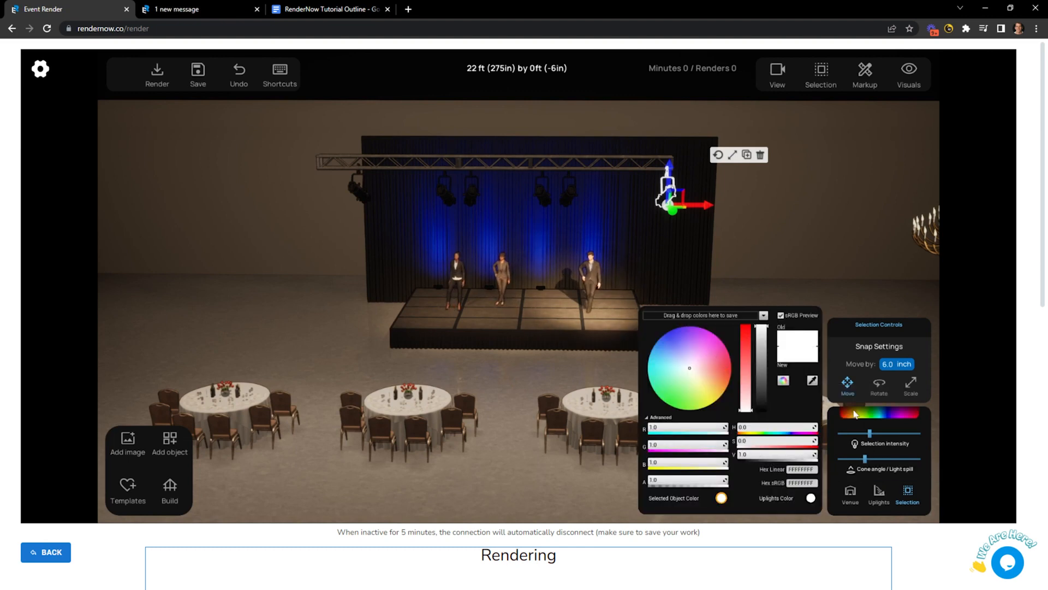
Tint the right-end light blue, then select all six truss lights.
mouse_move(716, 358)
left_mouse_down()
mouse_move(656, 355)
mouse_move(679, 328)
mouse_move(707, 337)
mouse_move(724, 361)
mouse_move(696, 334)
mouse_move(650, 338)
left_mouse_up()
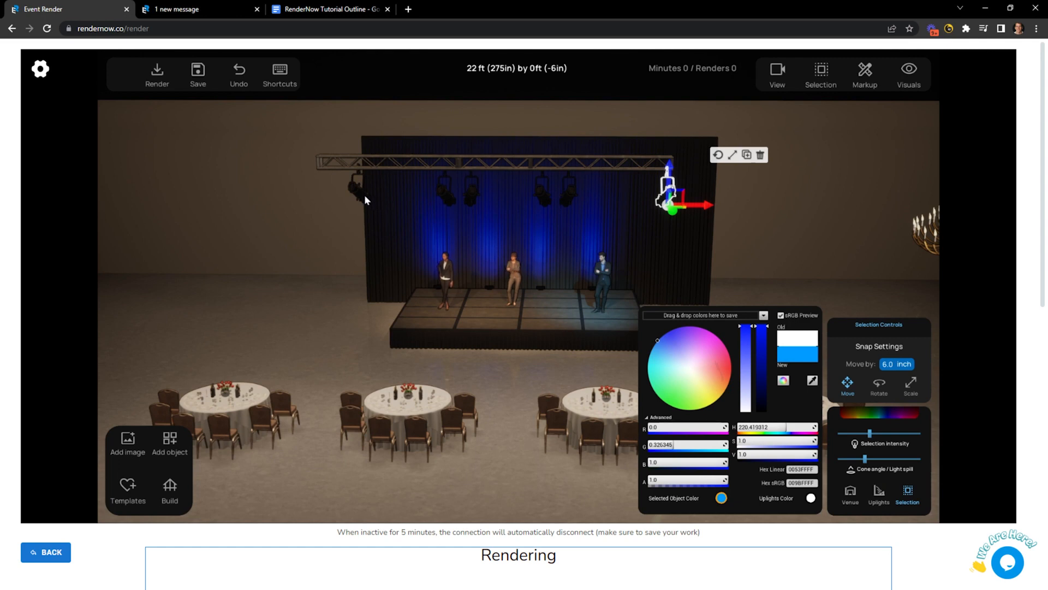
left_click(365, 194)
left_click_drag(582, 199, 668, 196)
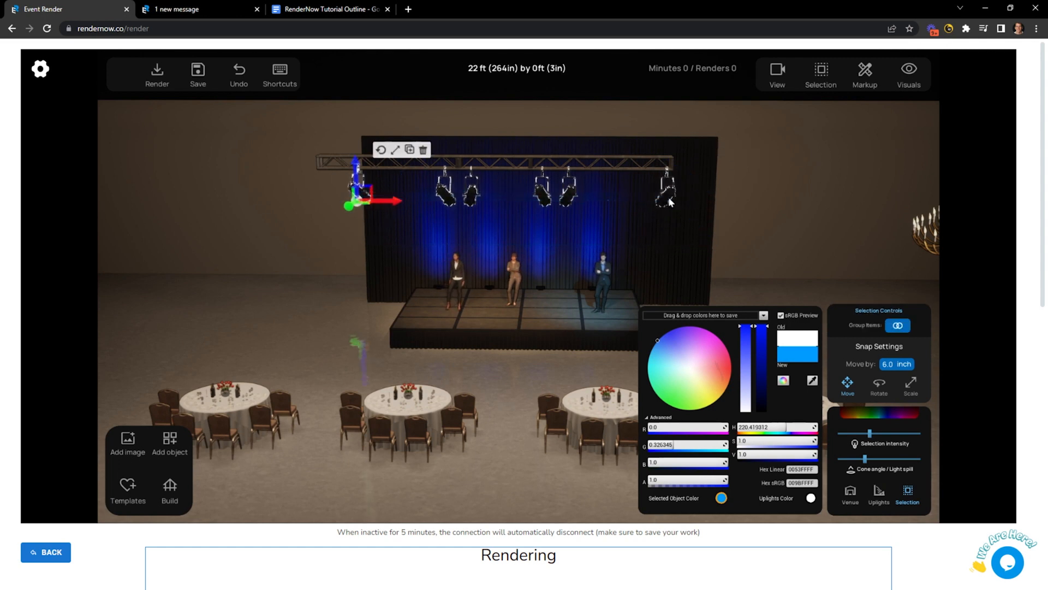
Give the truss lights a dimmed warm peach tone (FFD8C4) and close the colour picker.
left_click_drag(665, 353, 676, 327)
left_click_drag(870, 433, 868, 459)
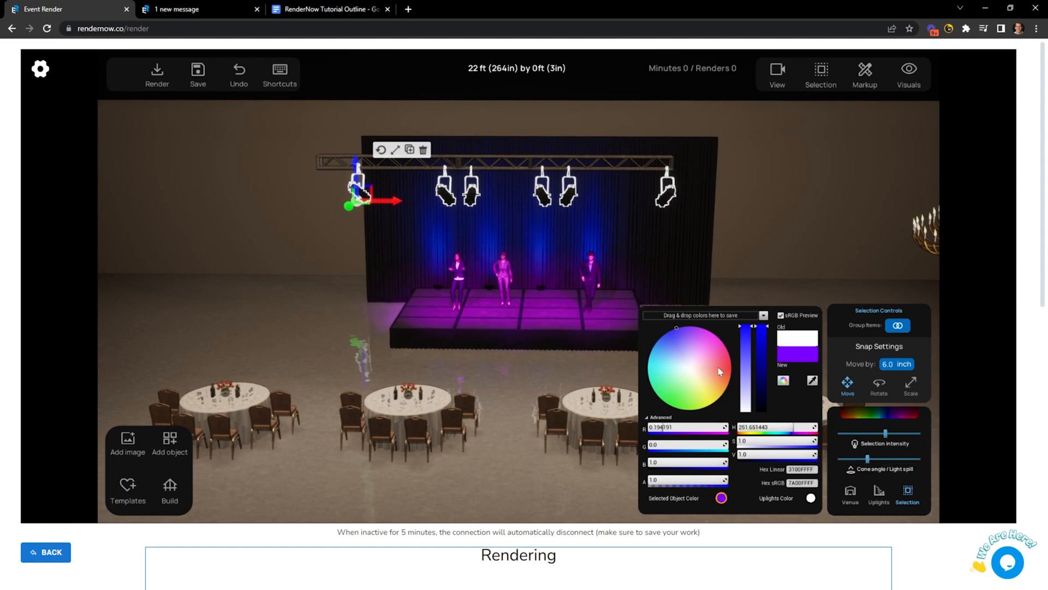
mouse_move(719, 372)
left_mouse_down()
mouse_move(726, 378)
mouse_move(708, 375)
left_mouse_up()
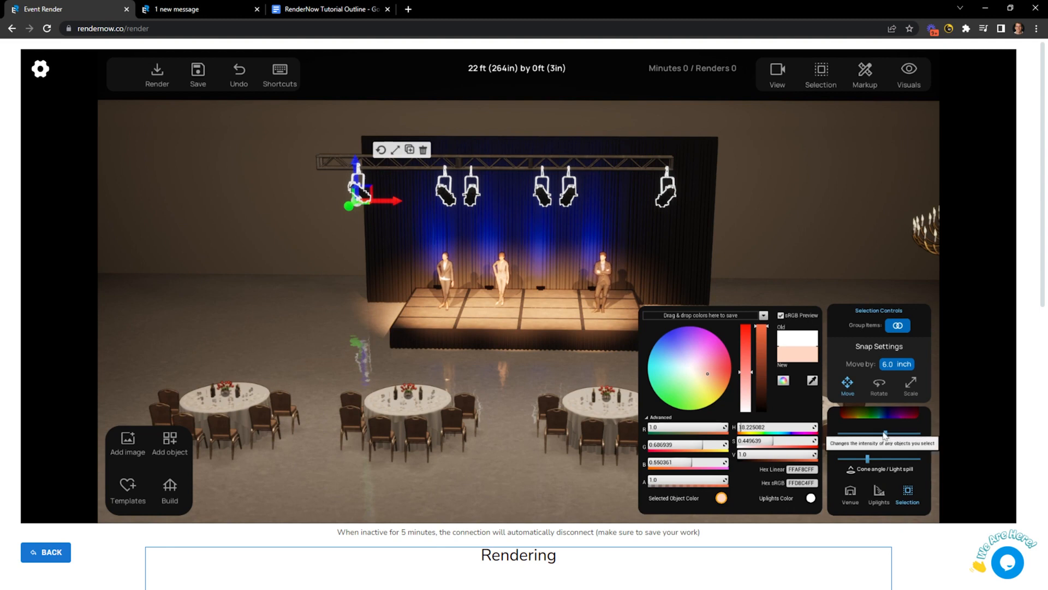
left_click_drag(884, 432, 848, 433)
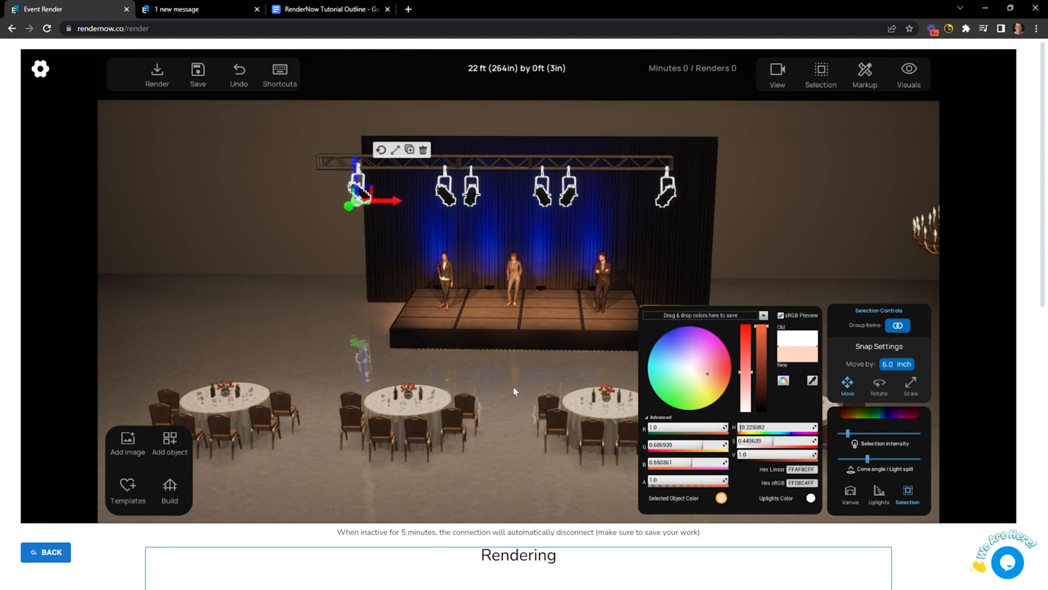
left_click(515, 391)
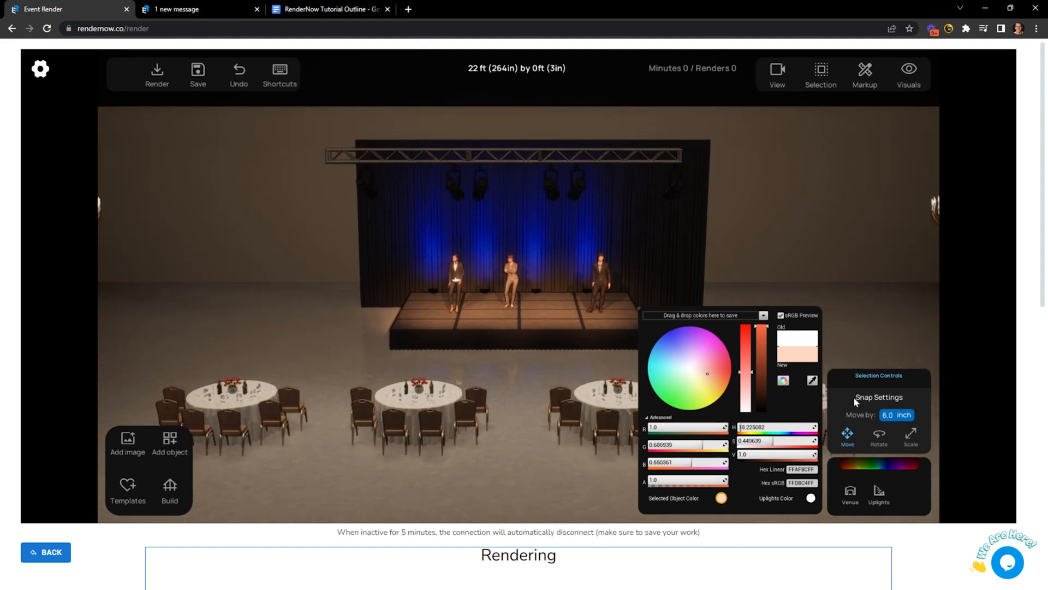
left_click(879, 464)
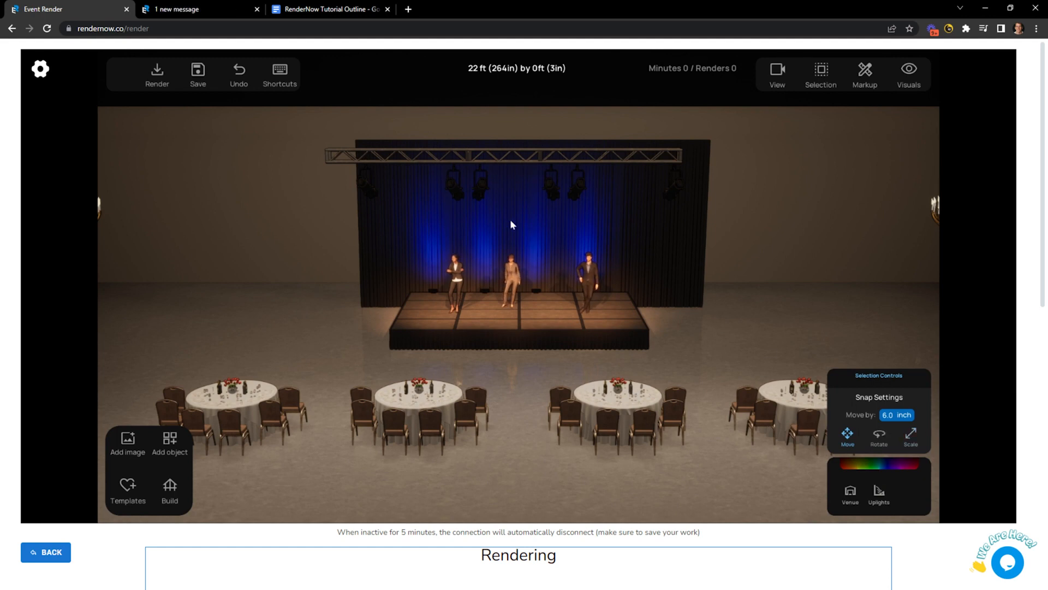
Widen the cone angle and light spill of the left presenter's stage light, then open the object library.
left_click(434, 293)
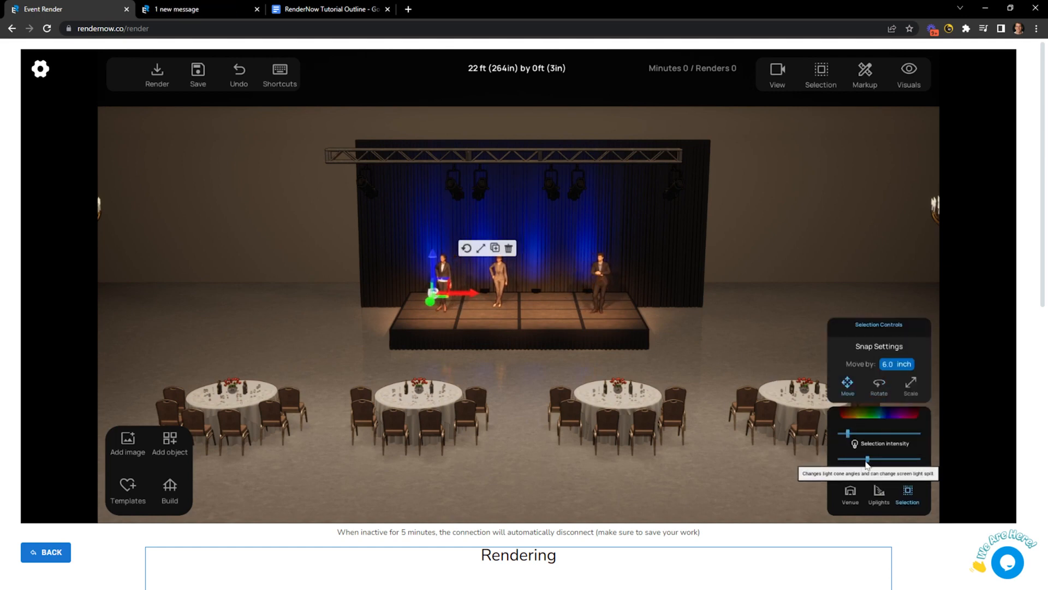
left_click_drag(849, 460, 905, 462)
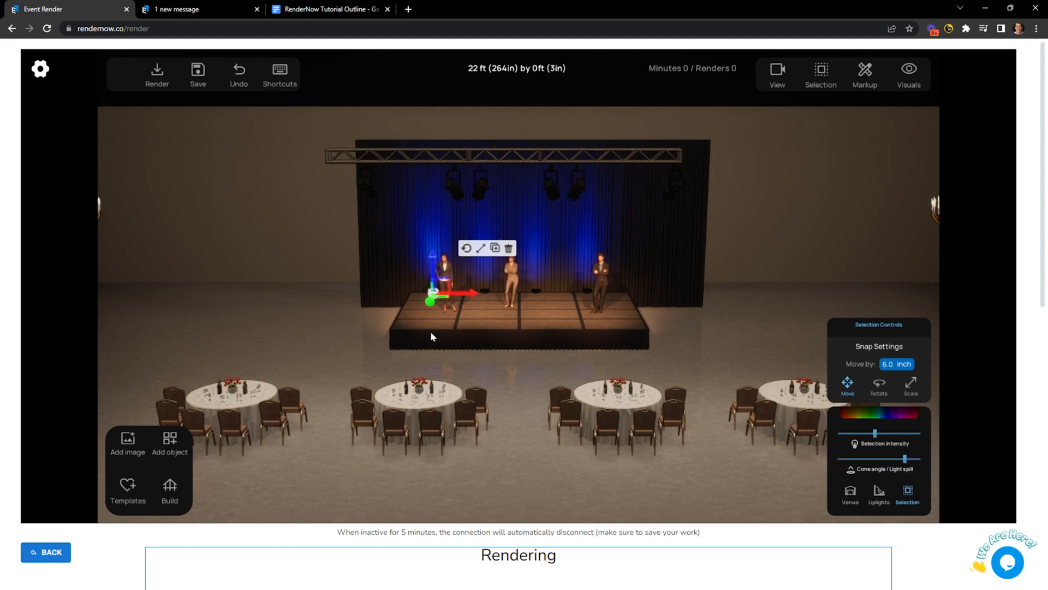
left_click(322, 325)
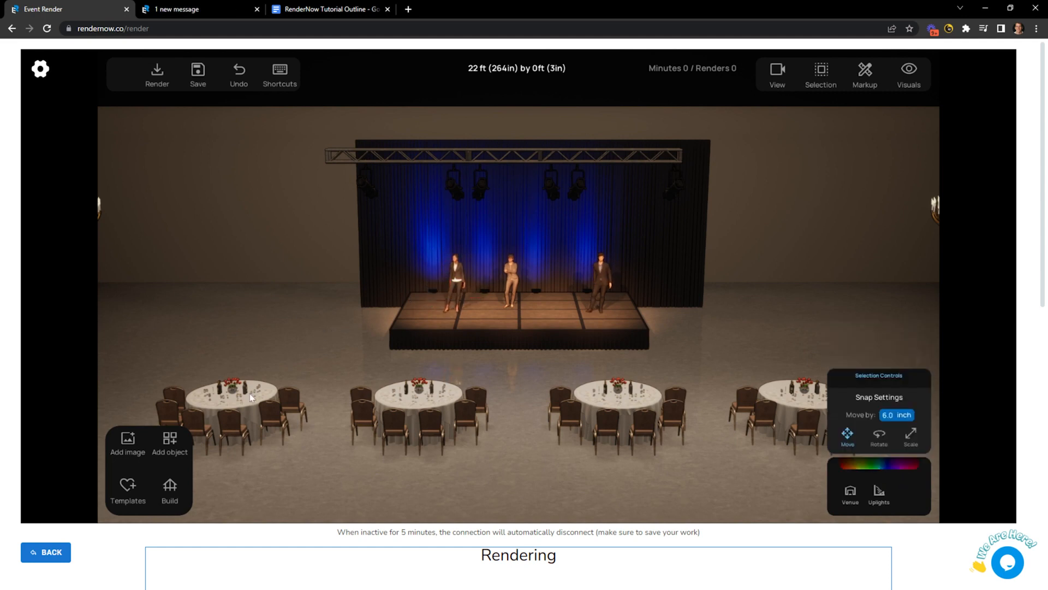
left_click(178, 451)
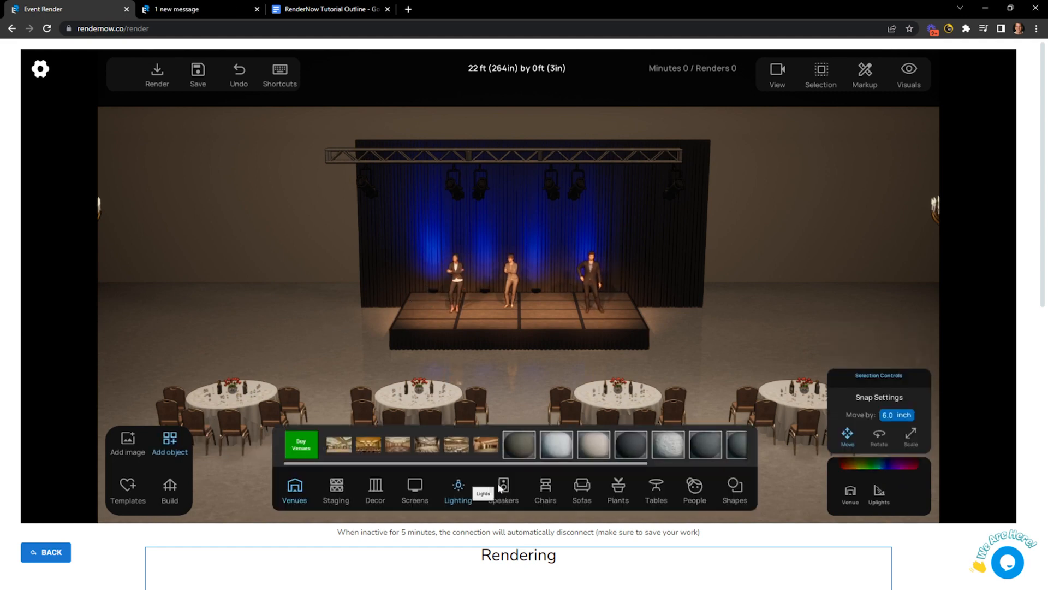
Add a large screen from Screens, place it left of the stage, and raise it.
left_click(415, 486)
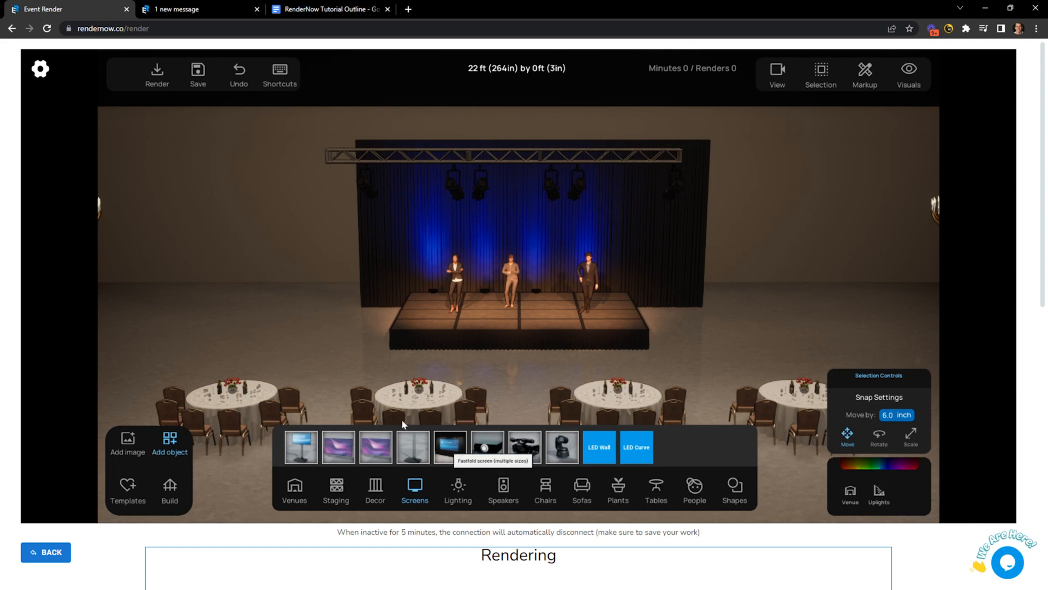
left_click(450, 448)
mouse_move(288, 319)
left_mouse_down()
mouse_move(277, 296)
mouse_move(274, 309)
left_mouse_up()
left_click(274, 309)
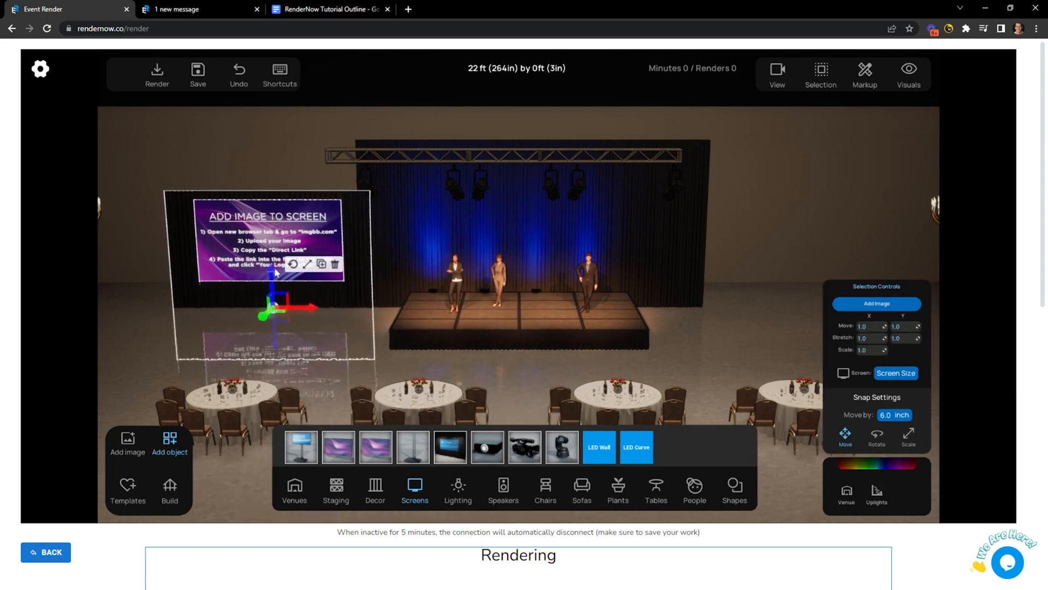
left_click_drag(271, 283, 272, 253)
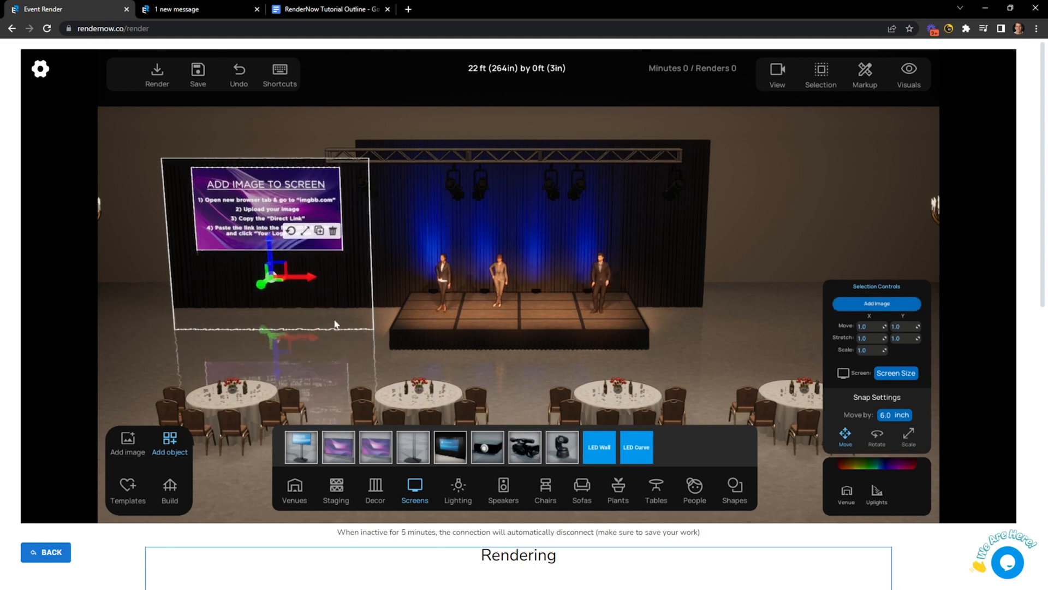
left_click(285, 315)
left_click(285, 316)
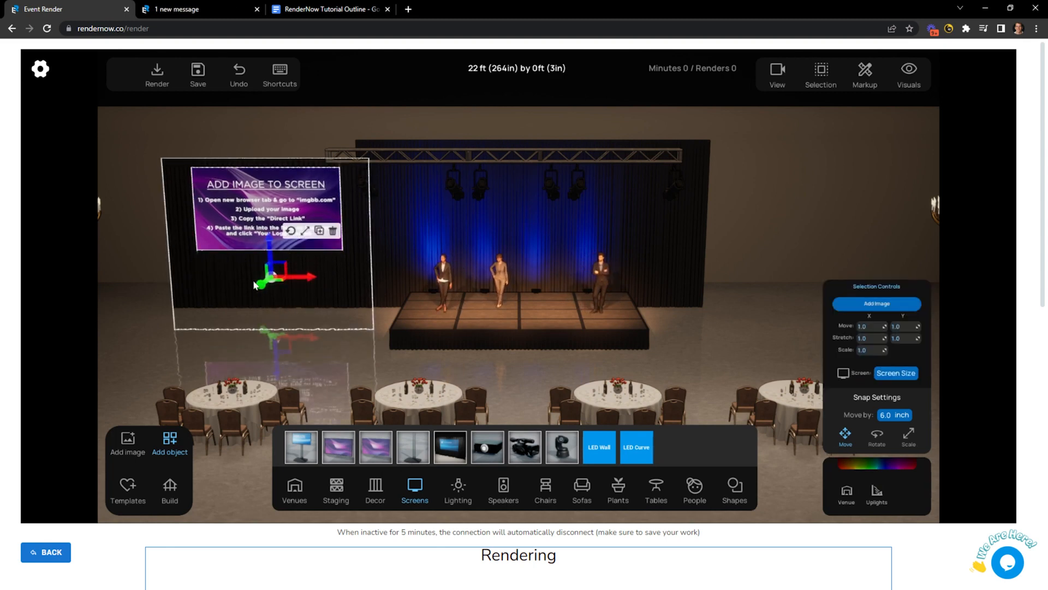
scroll(222, 270, "up", 3)
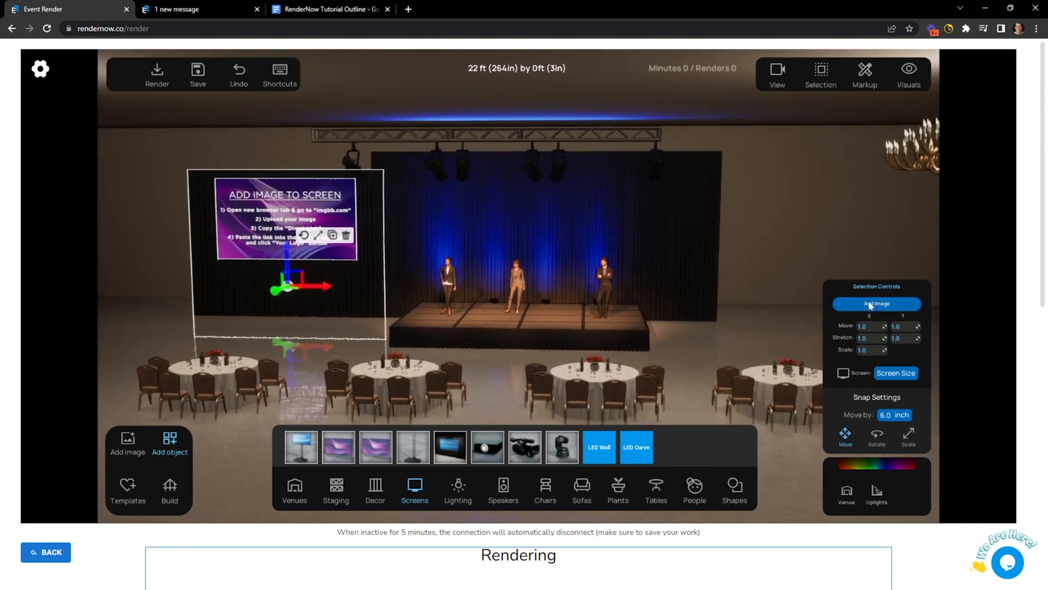
Open the screen's Add Image dialog, close it without loading anything, and open its colour picker.
left_click(872, 304)
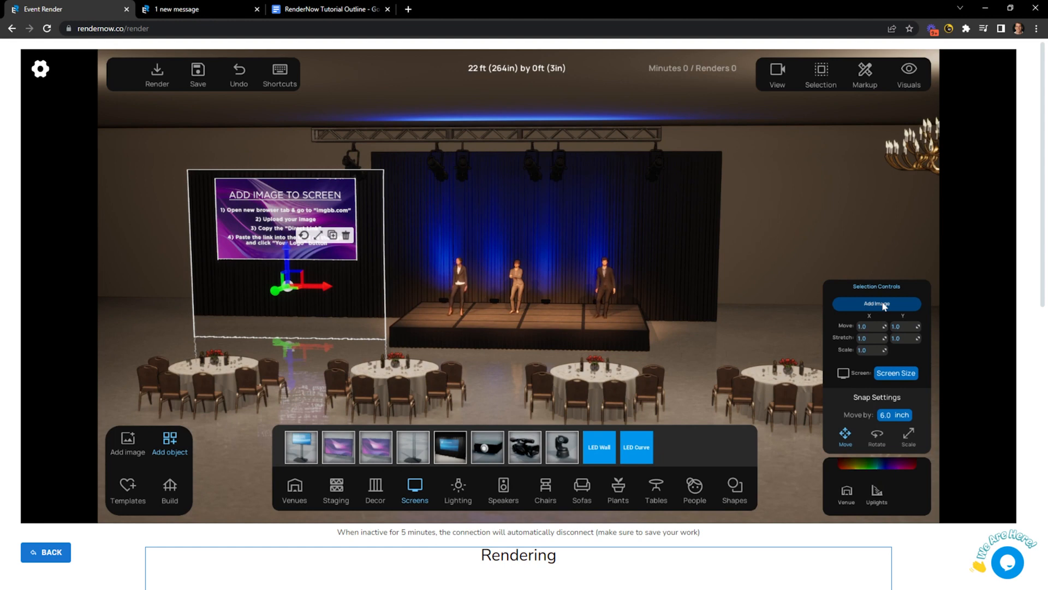
left_click(884, 305)
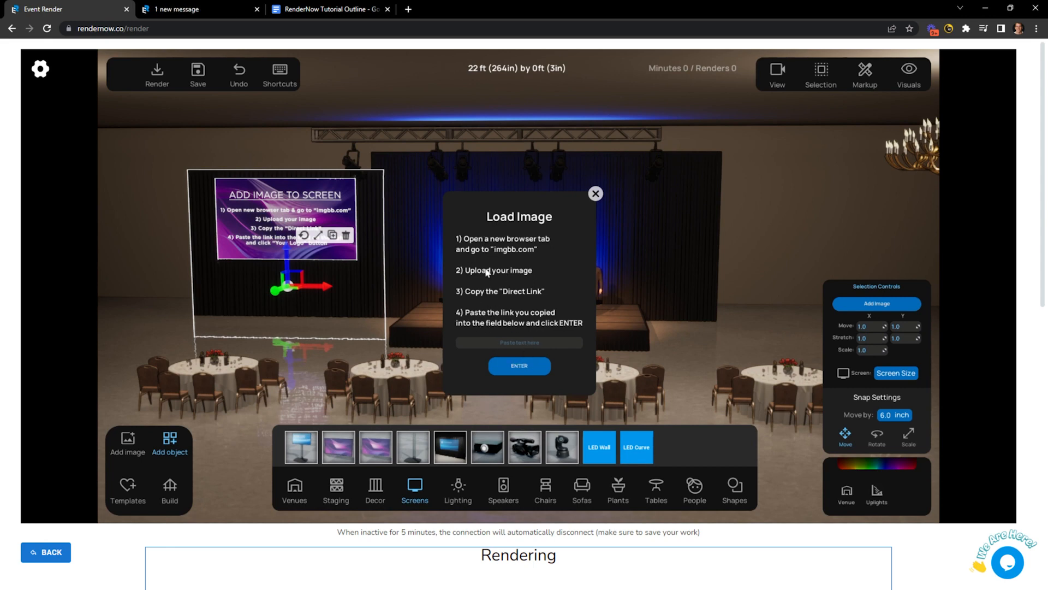
left_click(596, 194)
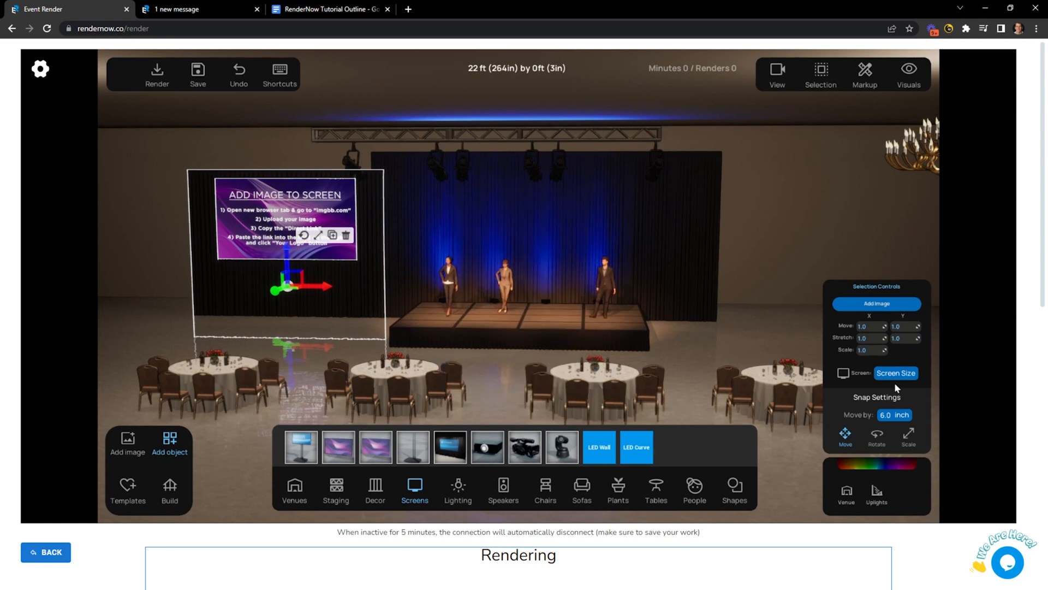
left_click(153, 286)
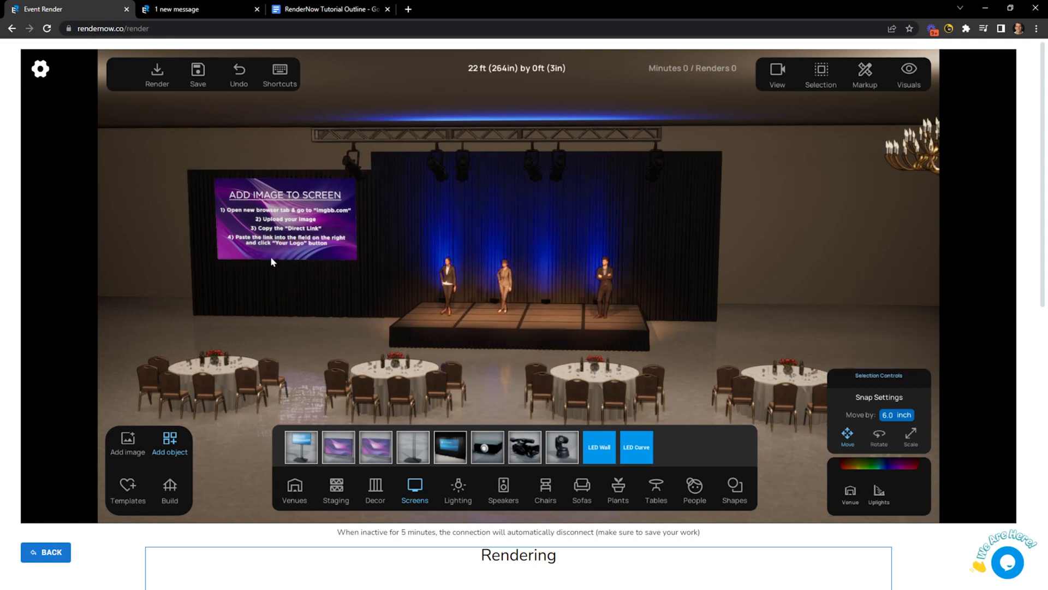
left_click(270, 256)
left_click(857, 467)
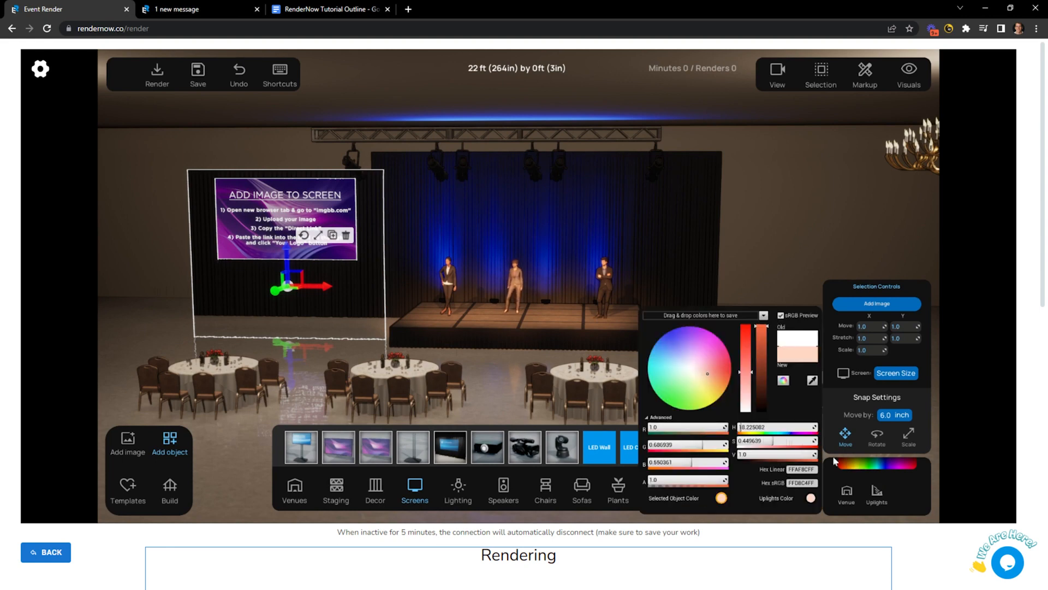
Set the new screen's frame colour to cyan (3FDDFF) and close the colour picker.
left_click(672, 338)
left_click(652, 356)
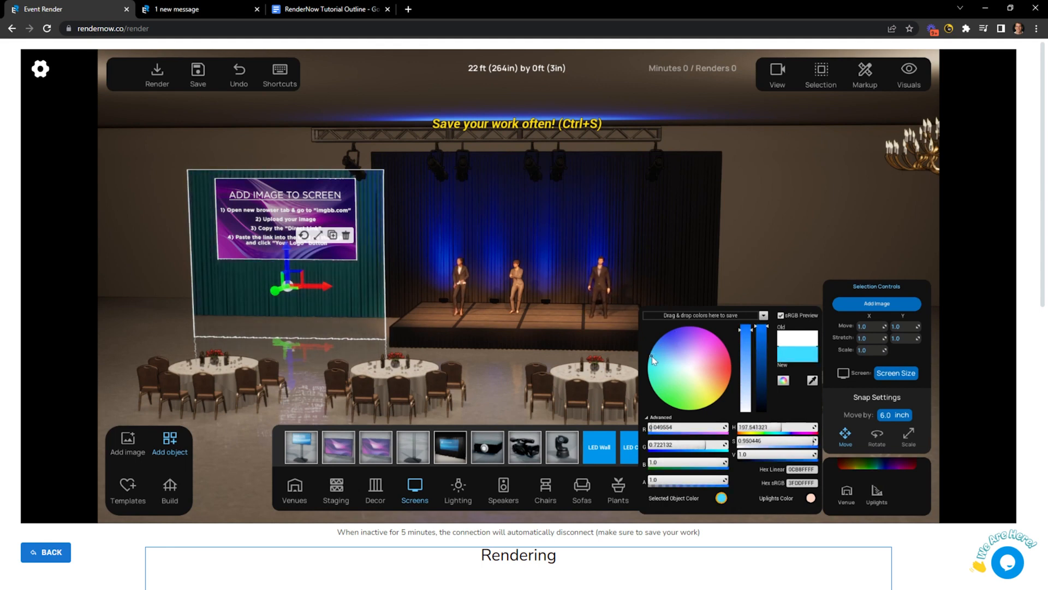
left_click(796, 251)
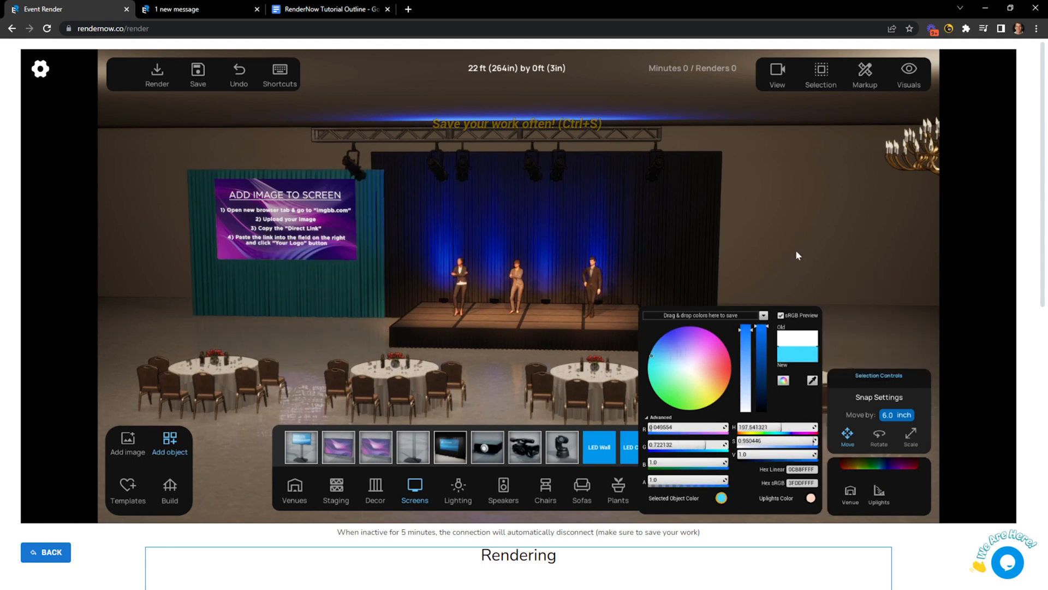
left_click(848, 465)
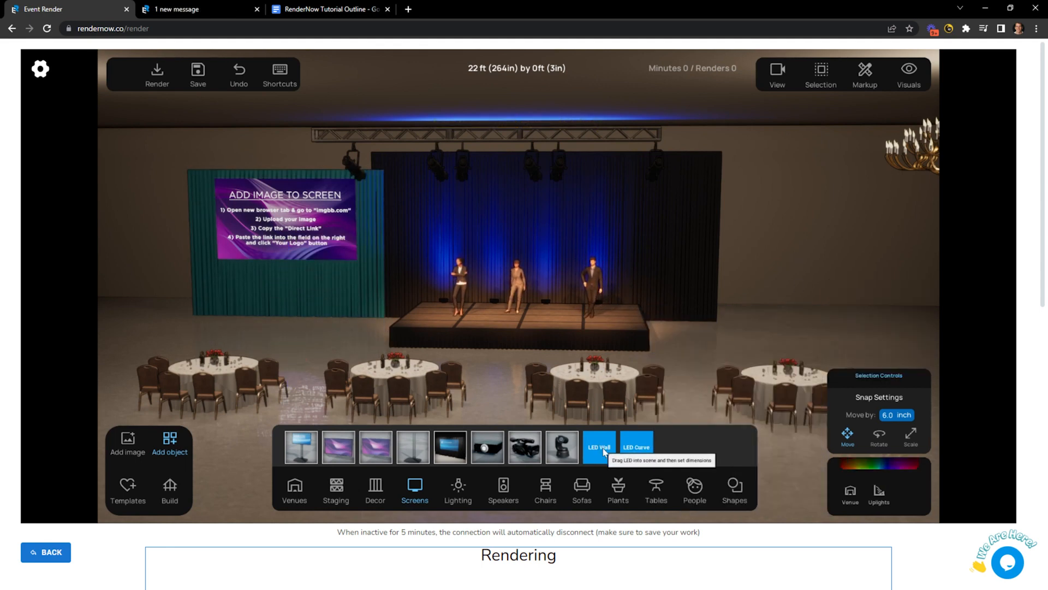
Place an LED wall on the stage and set its Object Size to 9.0 by 16.0.
left_click_drag(604, 447, 534, 316)
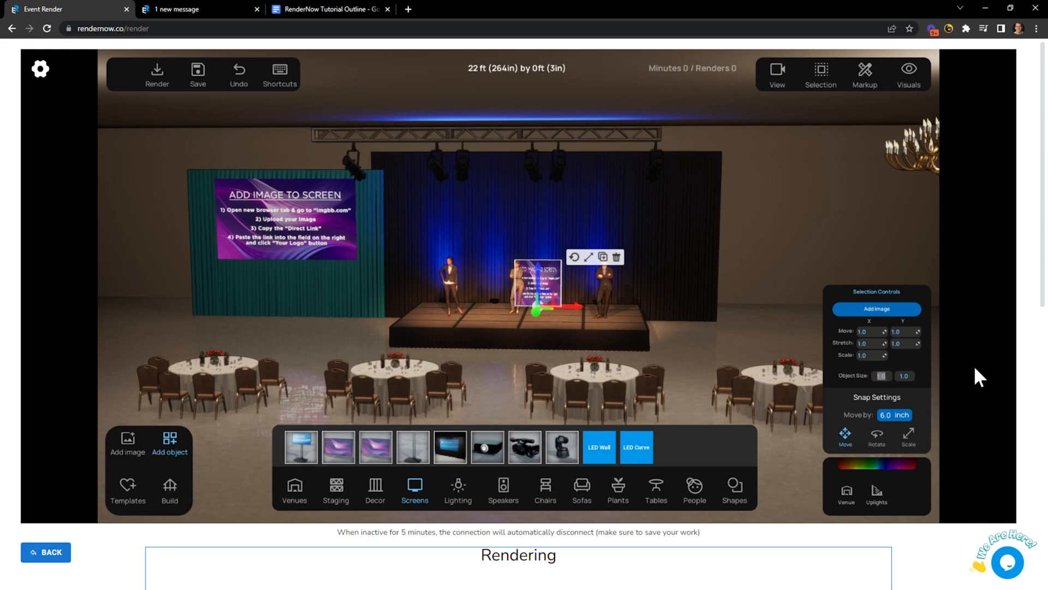
type("16")
key("Return")
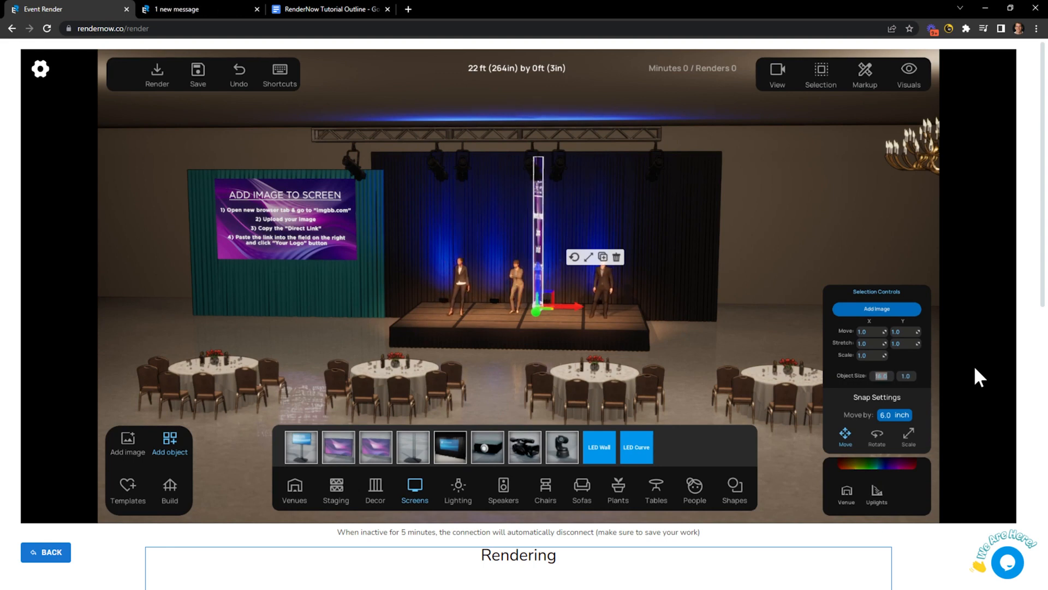
type("9")
key("Tab")
type("16")
key("Return")
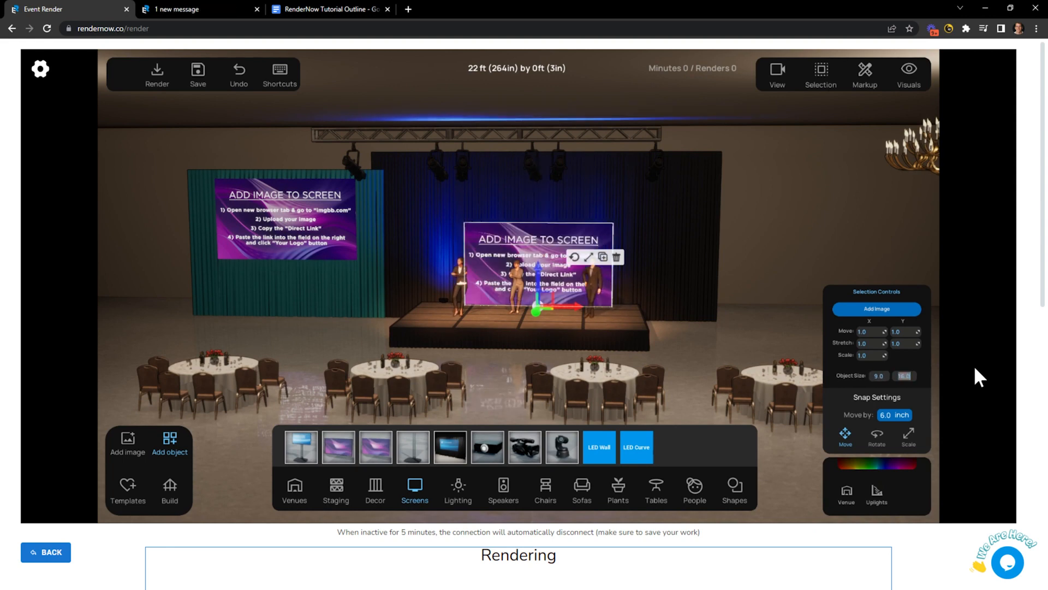
Raise the LED wall above the presenters at the back of the stage.
left_click_drag(539, 275, 561, 264)
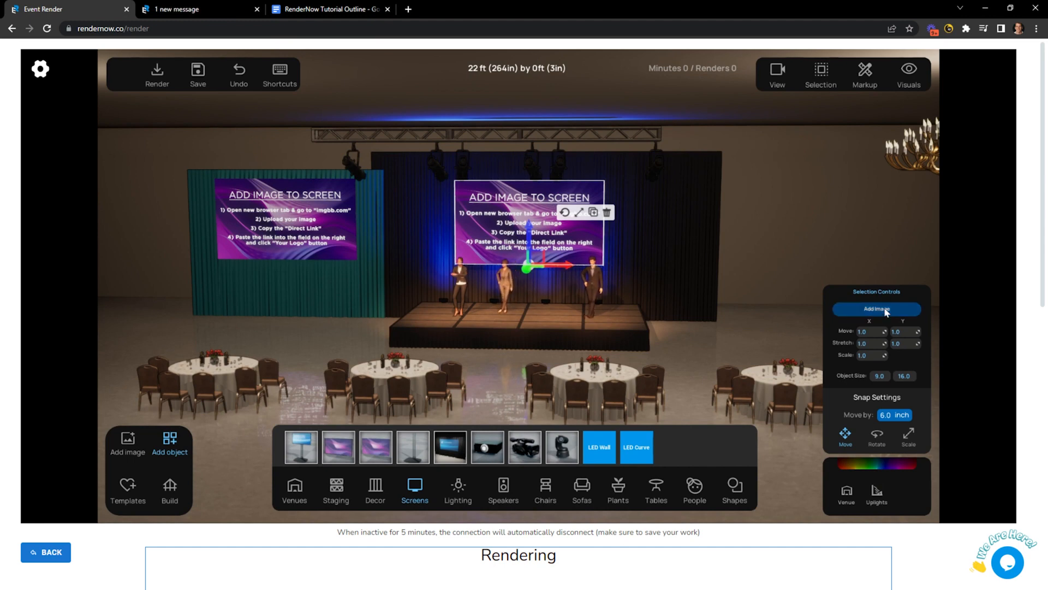
left_click(776, 272)
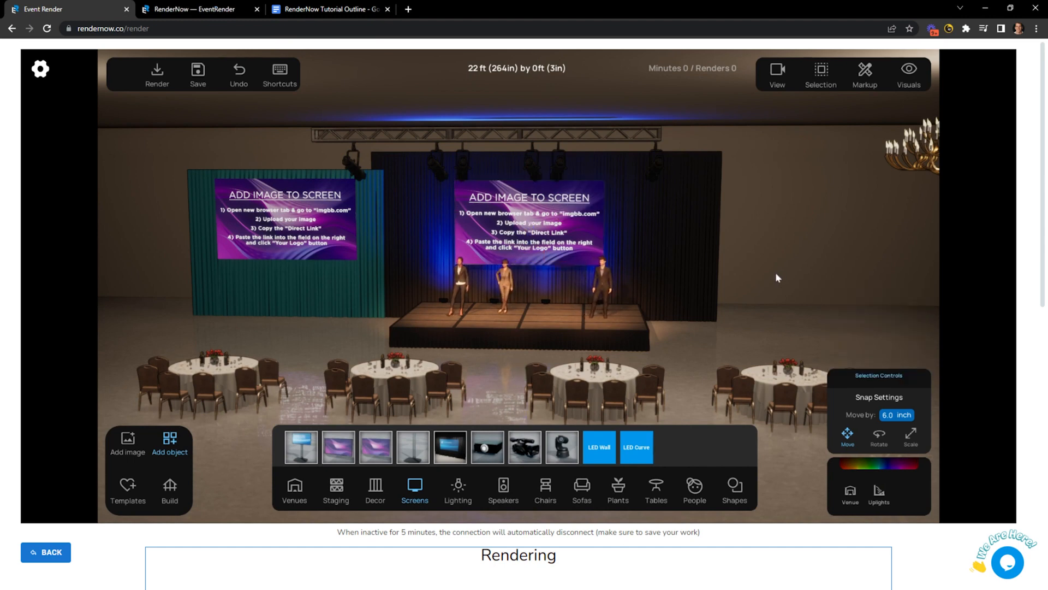
left_click(561, 236)
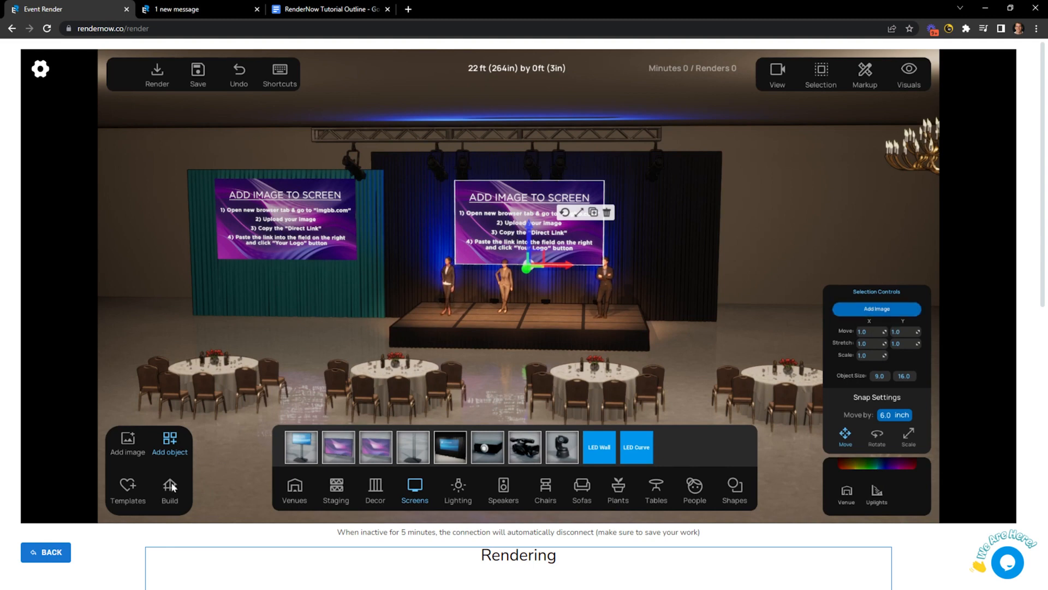
Search web images for 'graphic' and load the swirl artwork onto the LED wall.
left_click(128, 439)
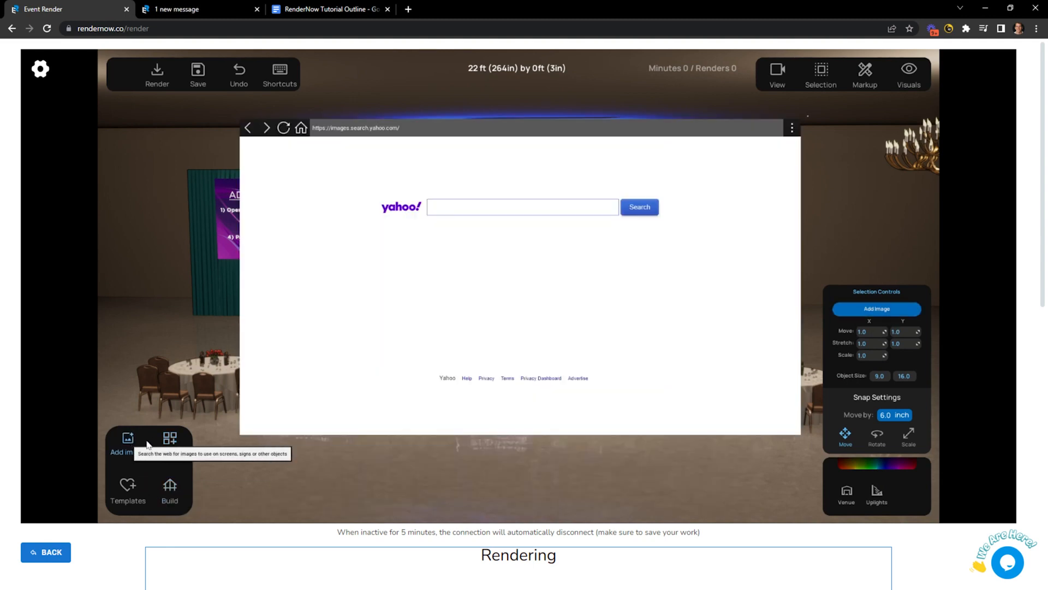
left_click(479, 208)
type("gr")
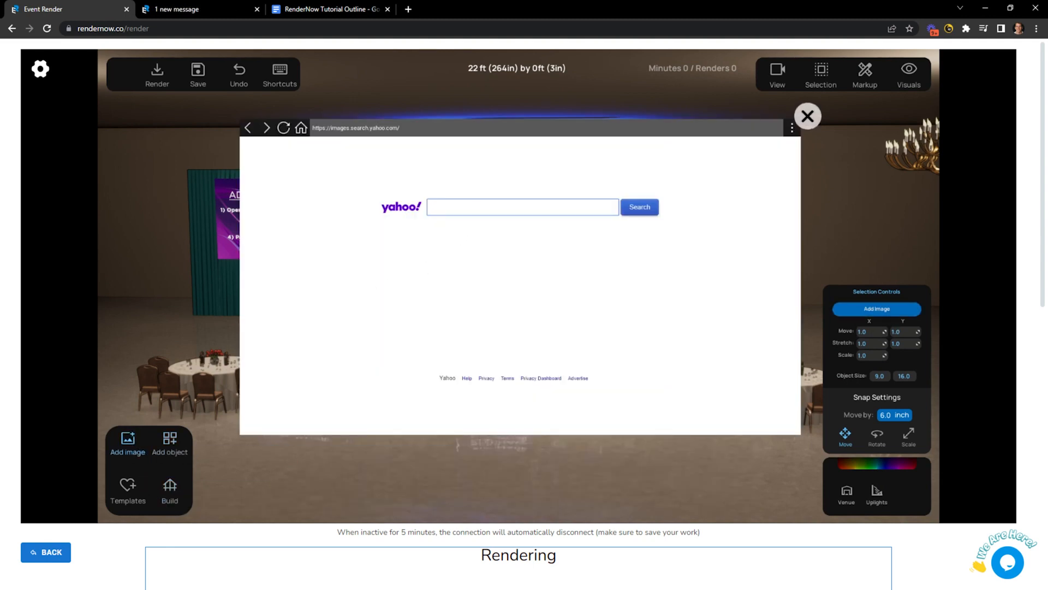
type("aphic")
key("Return")
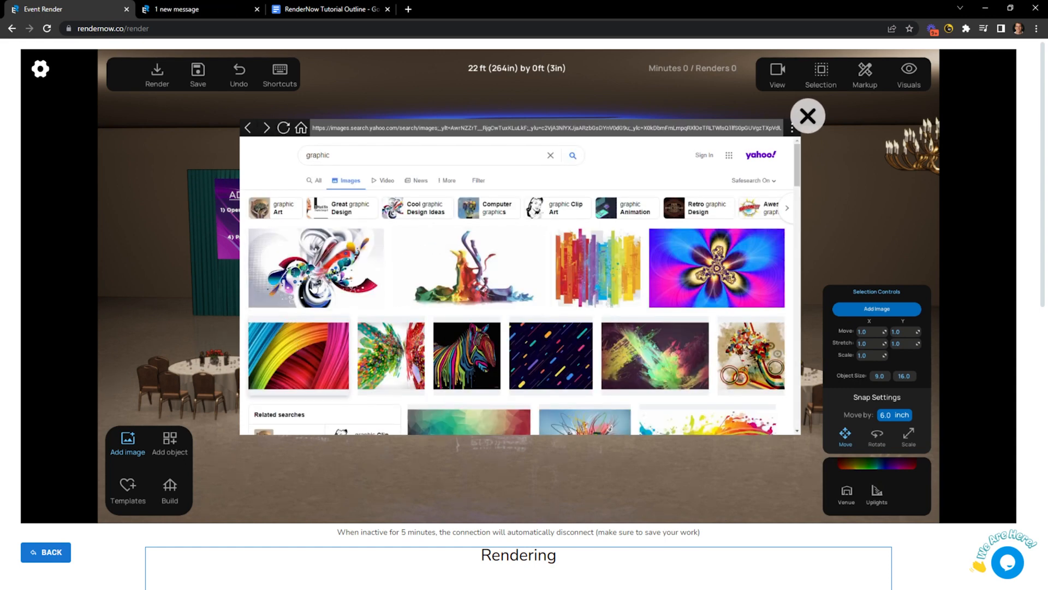
left_click(316, 285)
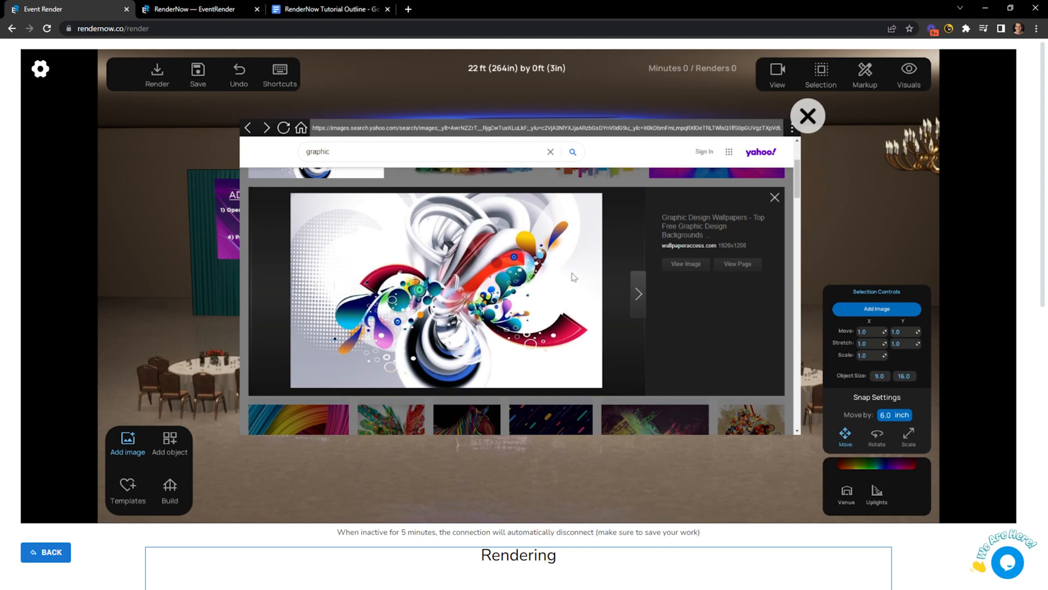
left_click(691, 264)
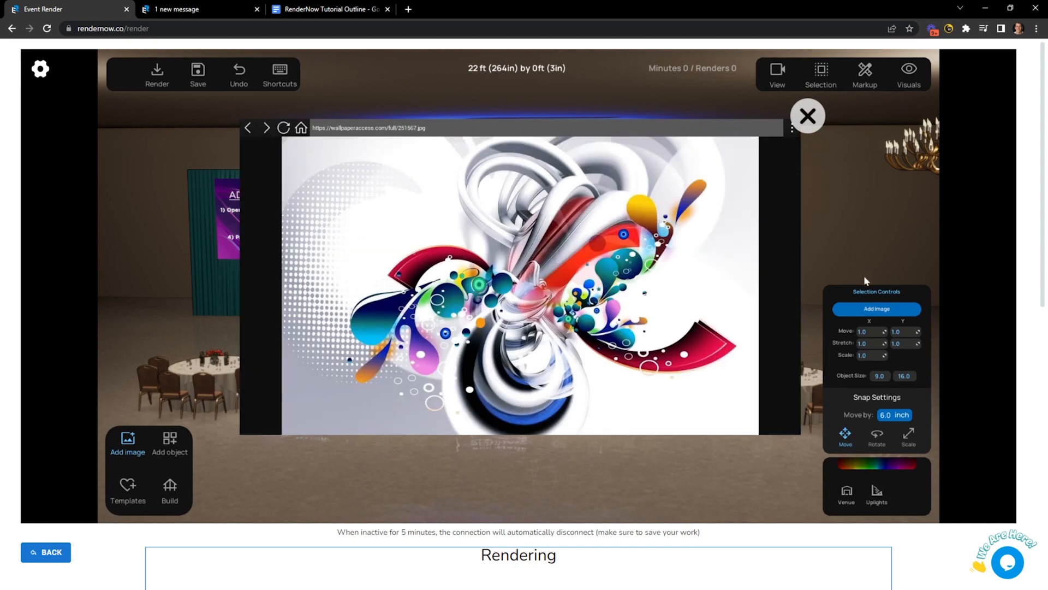
left_click(875, 308)
left_click(518, 367)
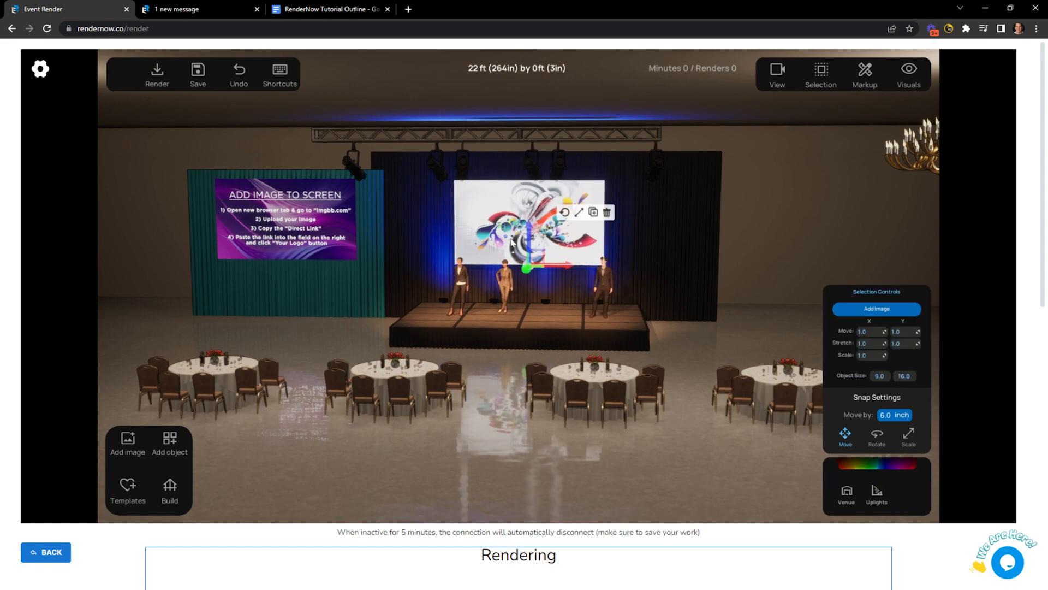
Orbit around the stage and check the side and centre screens.
right_click_drag(502, 239, 522, 242)
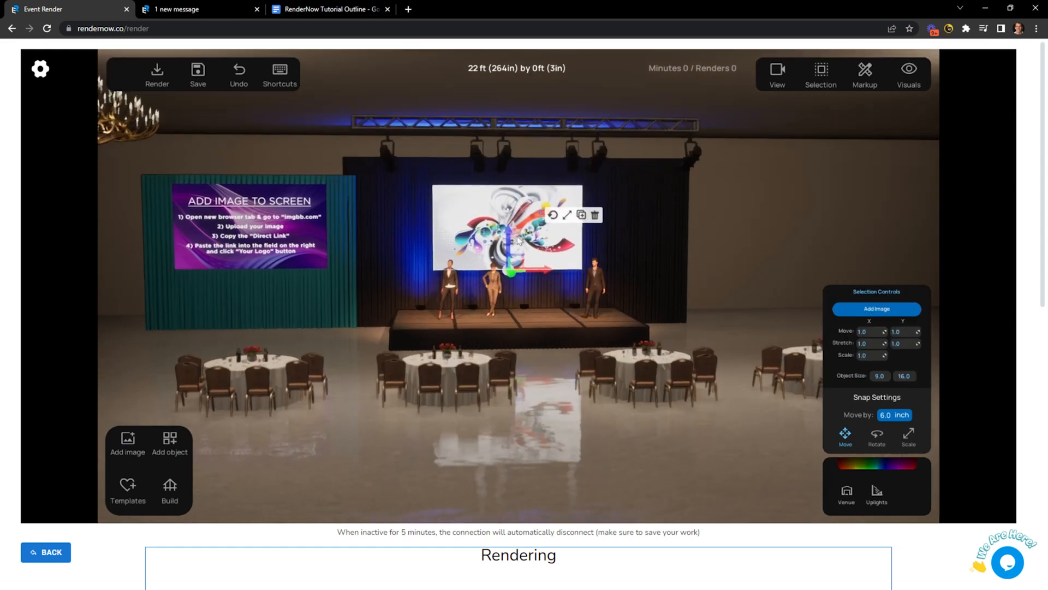
left_click(299, 227)
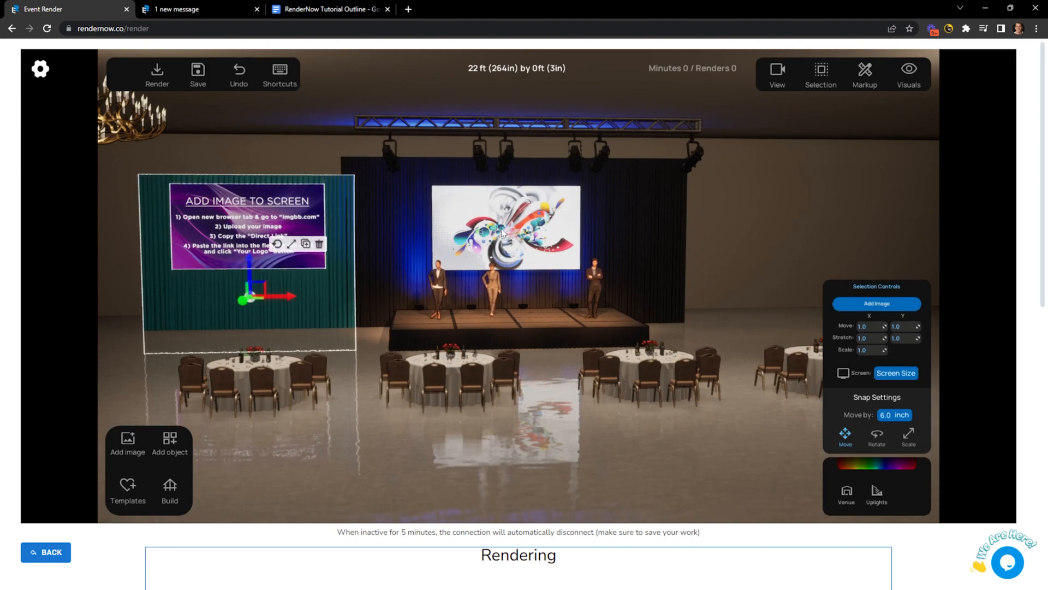
left_click(491, 264)
right_click_drag(491, 264, 531, 295)
scroll(532, 295, "up", 1)
left_click(511, 370)
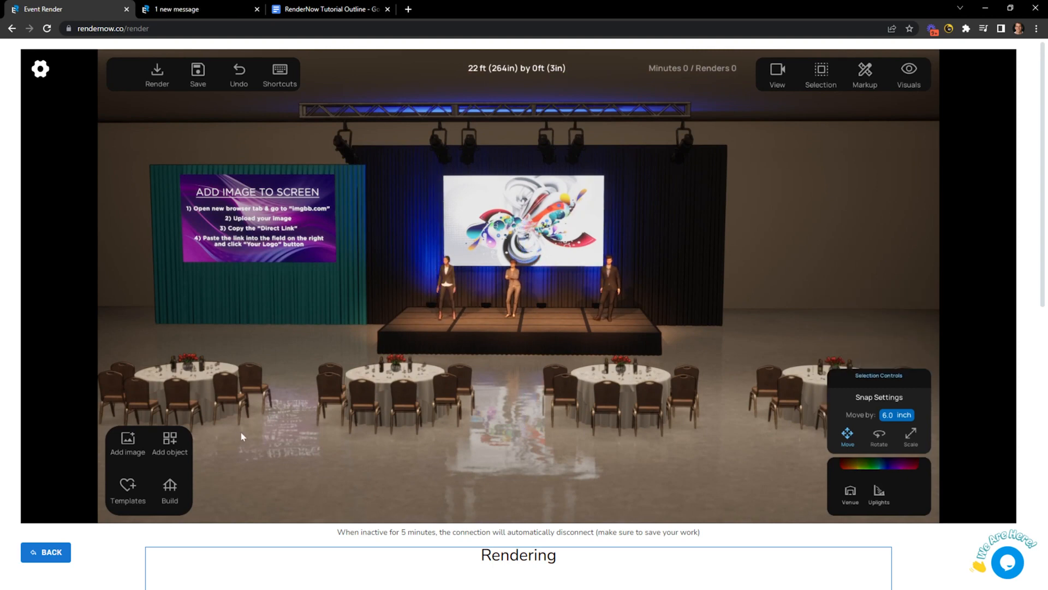
Highlight 'Adding Images and Logos' in the tutorial outline and return to the venue editor.
left_click(325, 8)
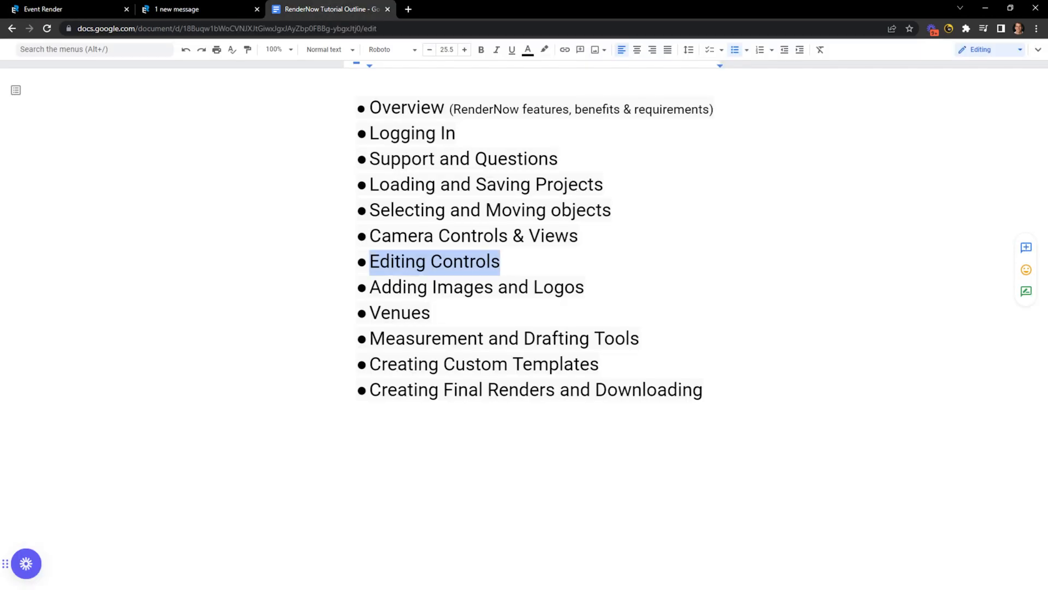
left_click_drag(584, 286, 380, 287)
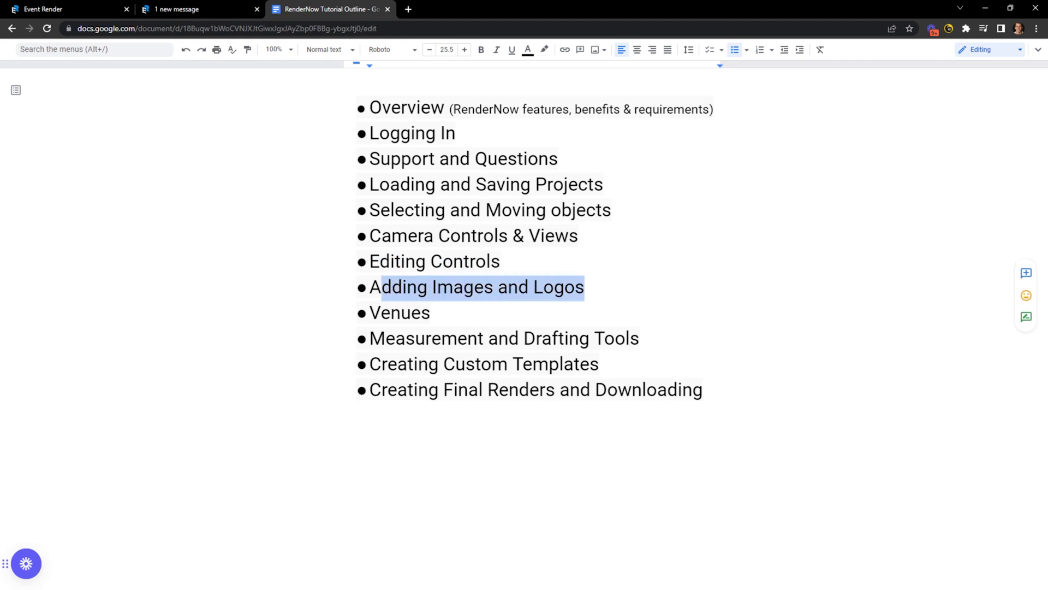
left_click(108, 9)
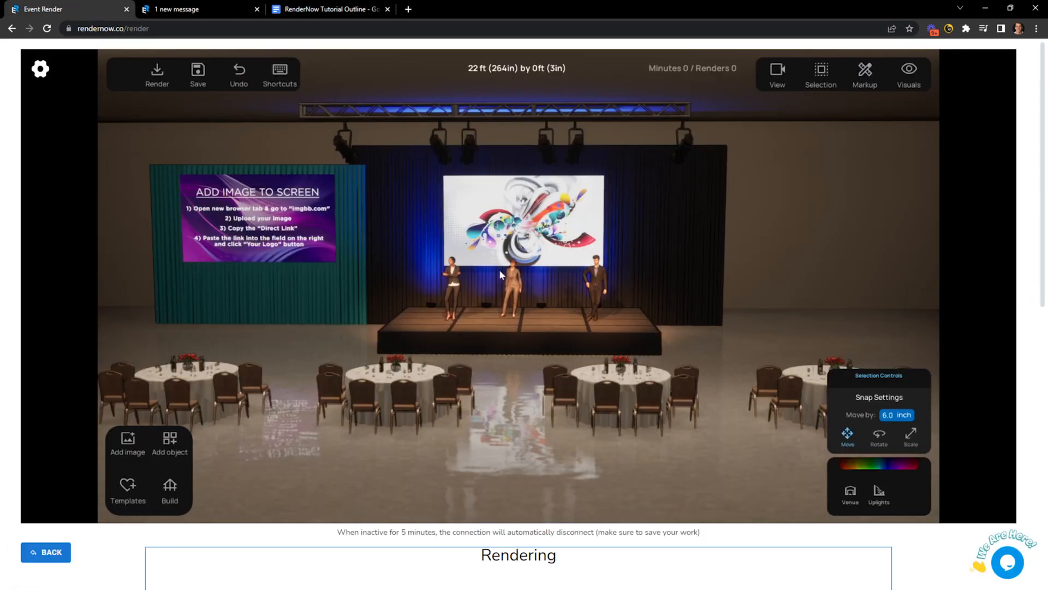
left_click(521, 265)
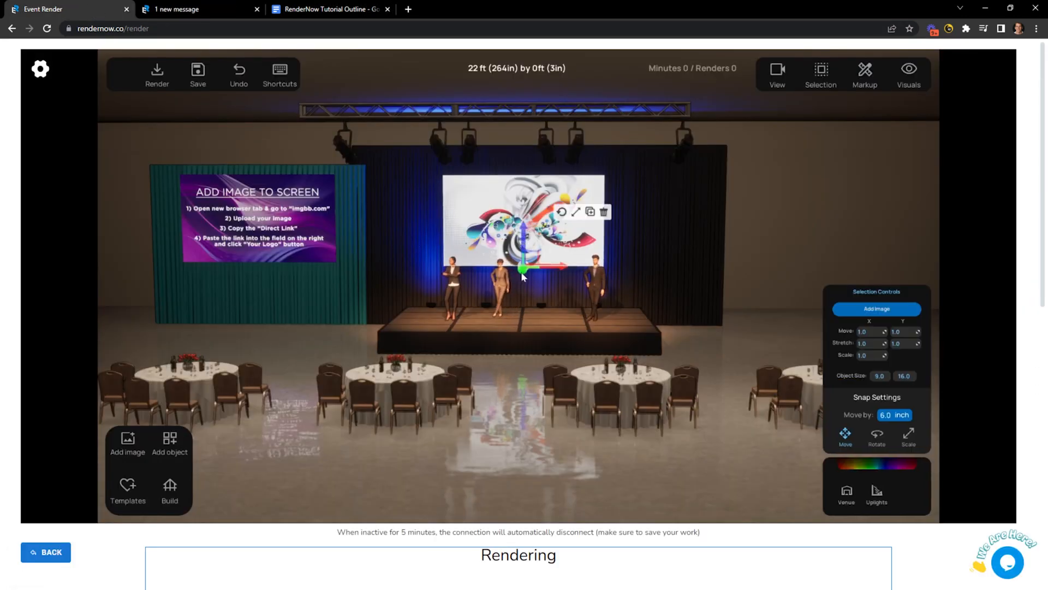
right_click_drag(521, 272, 529, 272)
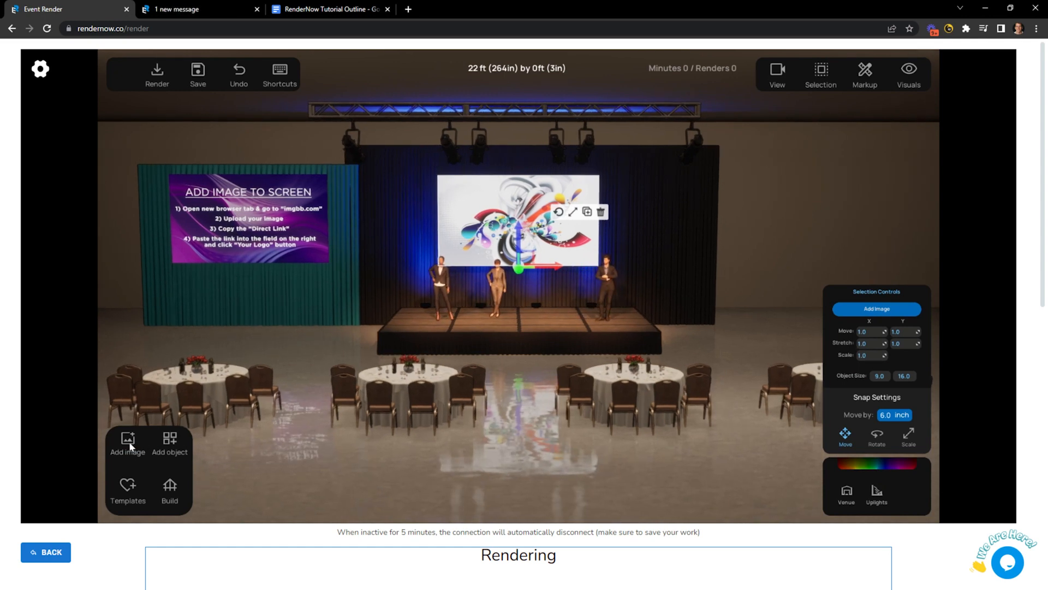
left_click(304, 239)
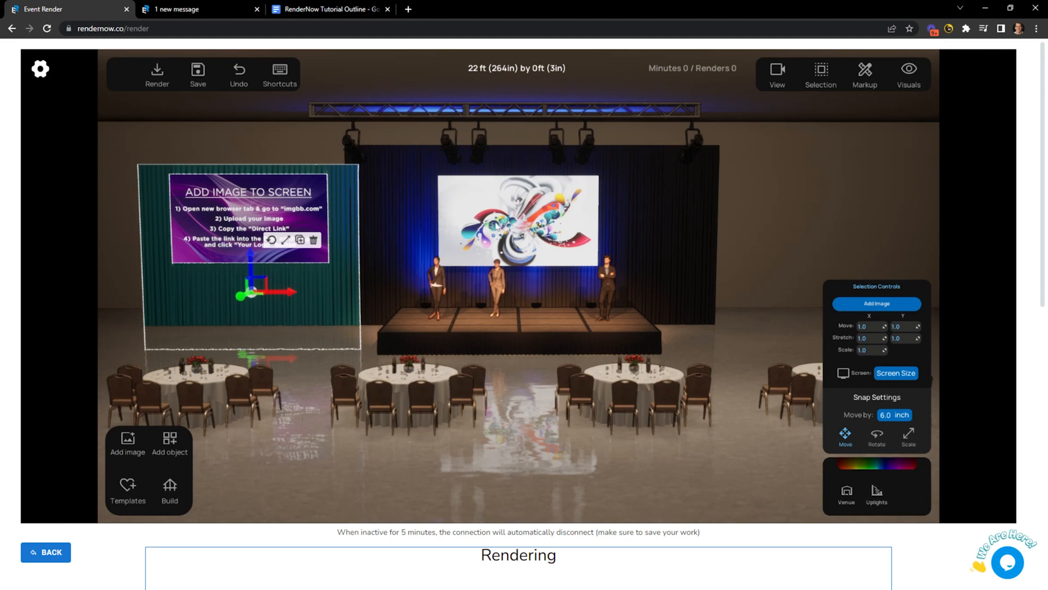
left_click(481, 235)
right_click_drag(558, 372, 507, 390)
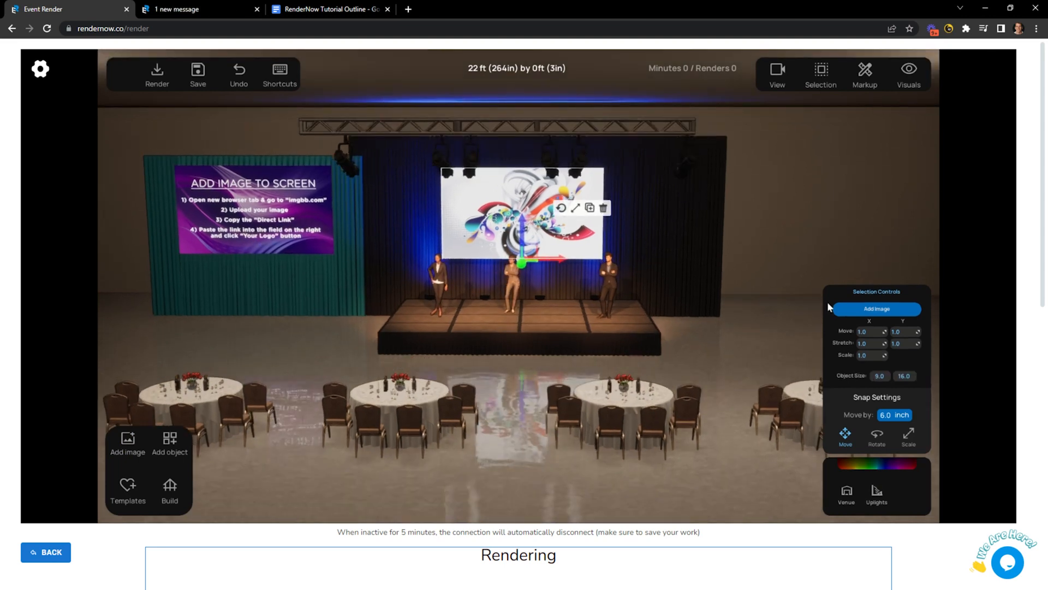
left_click(716, 364)
right_click_drag(676, 345, 677, 355)
scroll(609, 391, "up", 2)
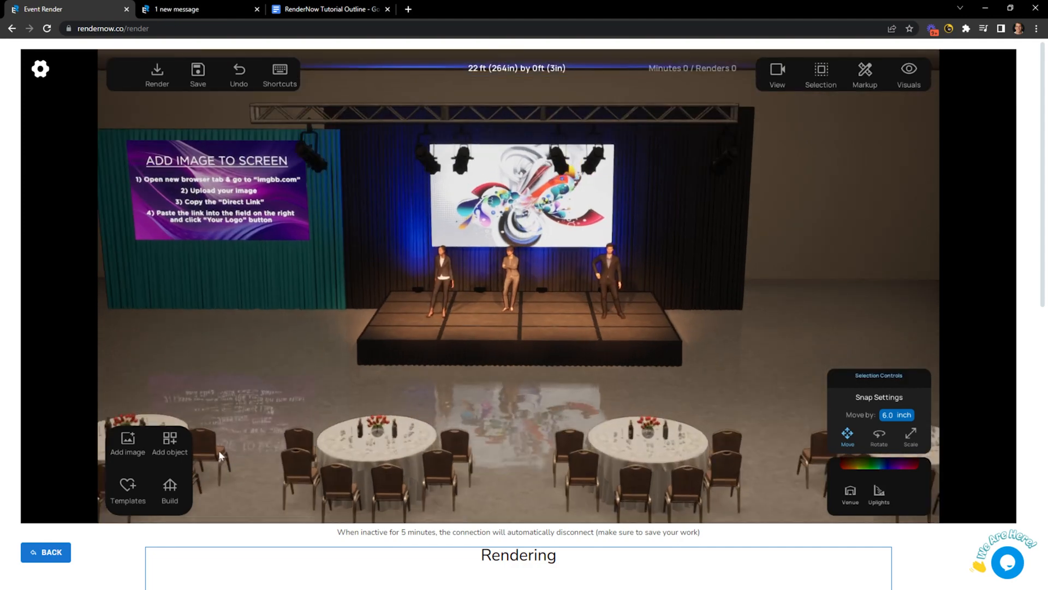
Place a white Chicklet decor piece at the front centre of the stage and select it.
left_click(169, 439)
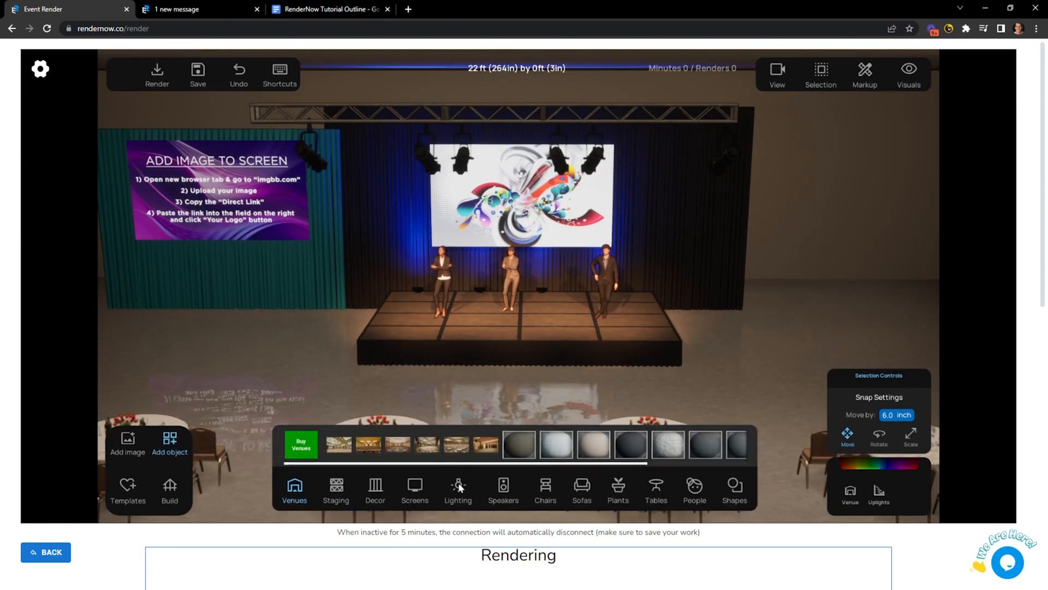
left_click(373, 486)
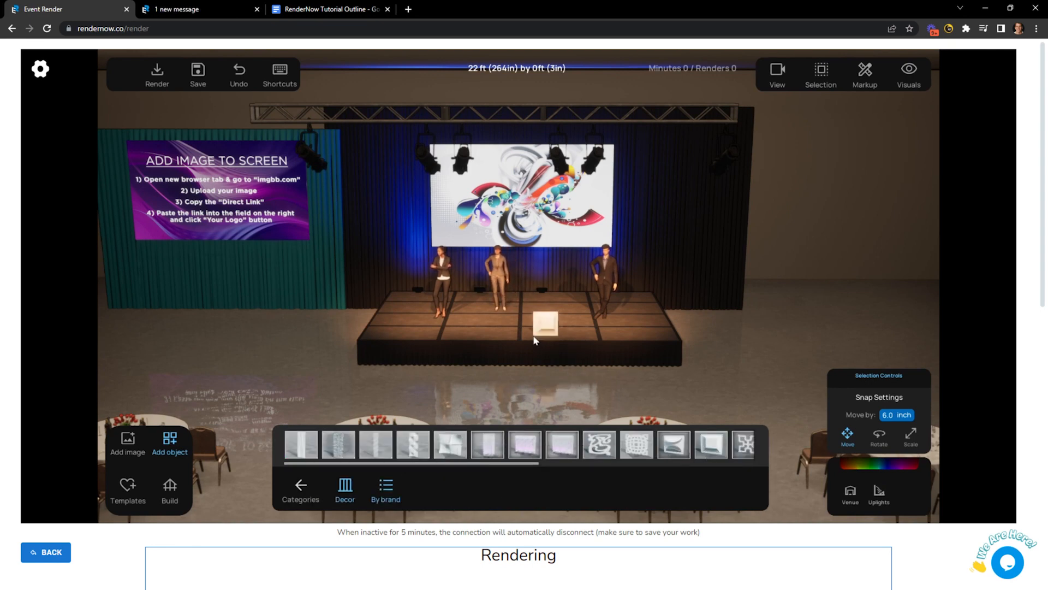
left_click(521, 327)
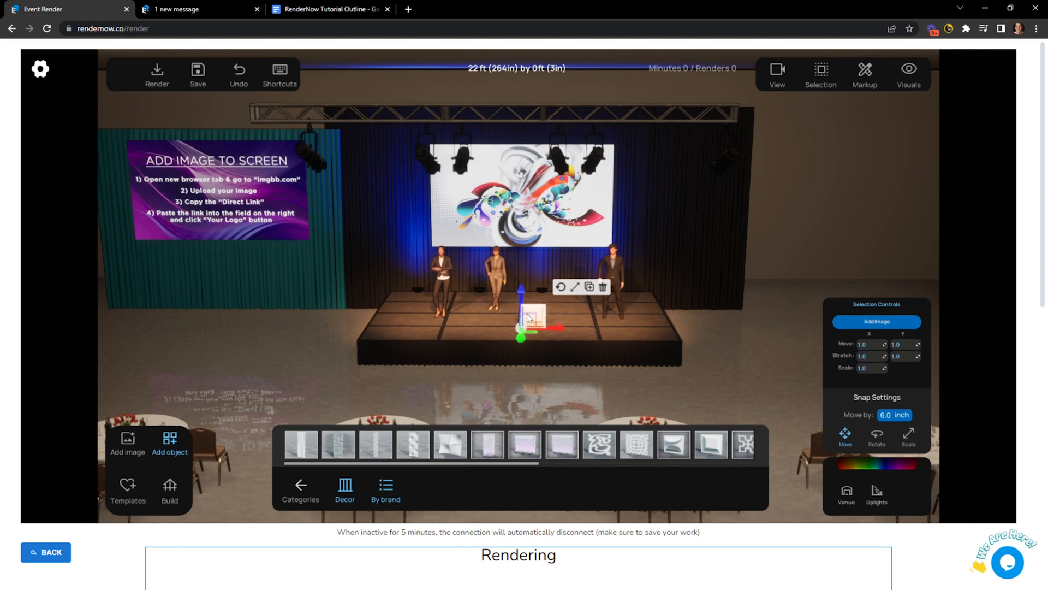
scroll(531, 316, "up", 3)
scroll(552, 322, "up", 2)
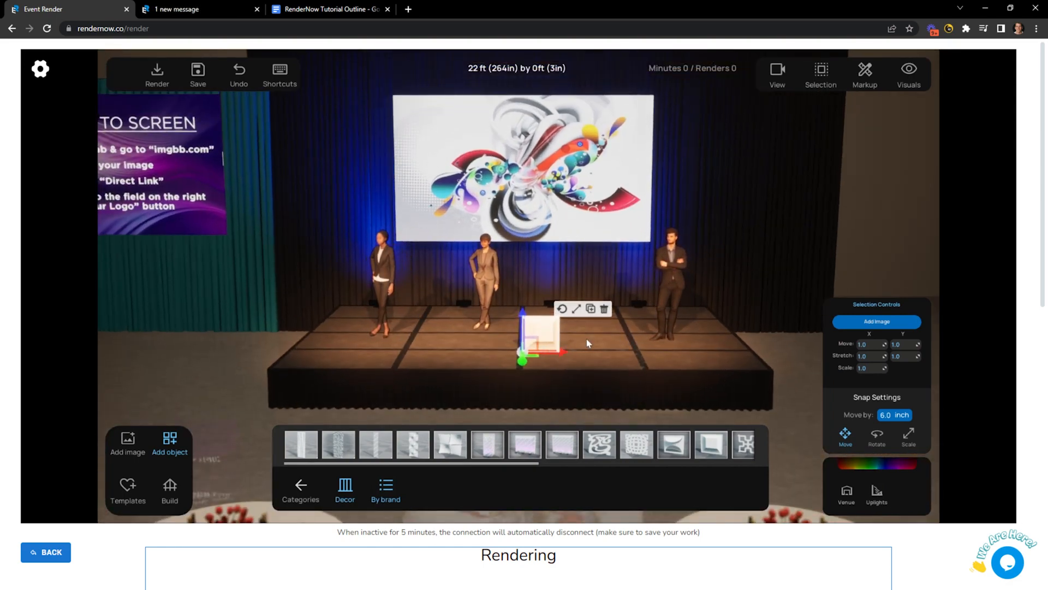
left_click(781, 362)
left_click(541, 334)
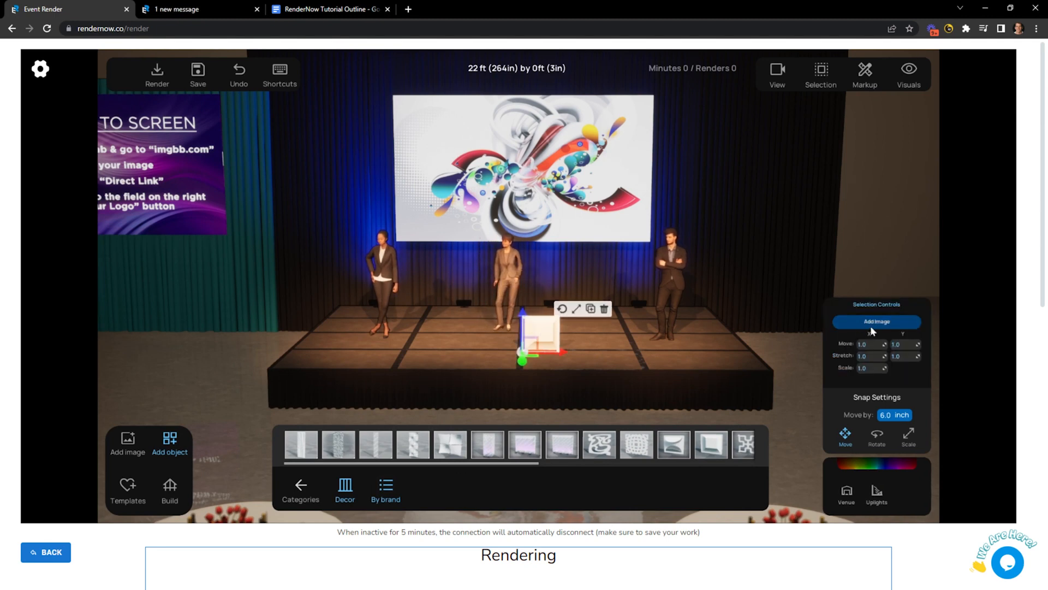
Load an image onto the decor piece through the Add Image prompt.
left_click(133, 442)
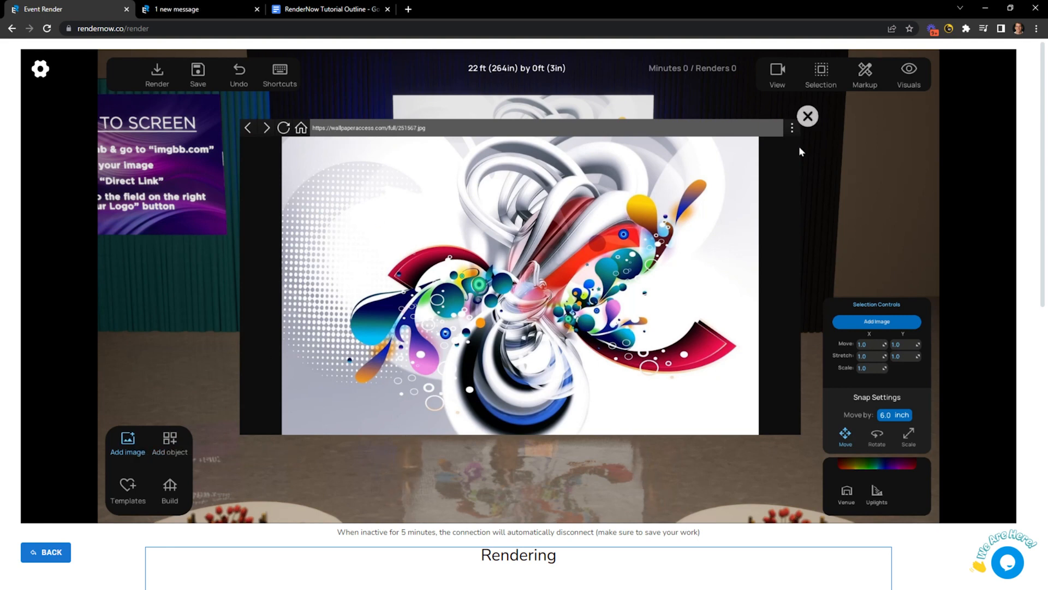
left_click(808, 116)
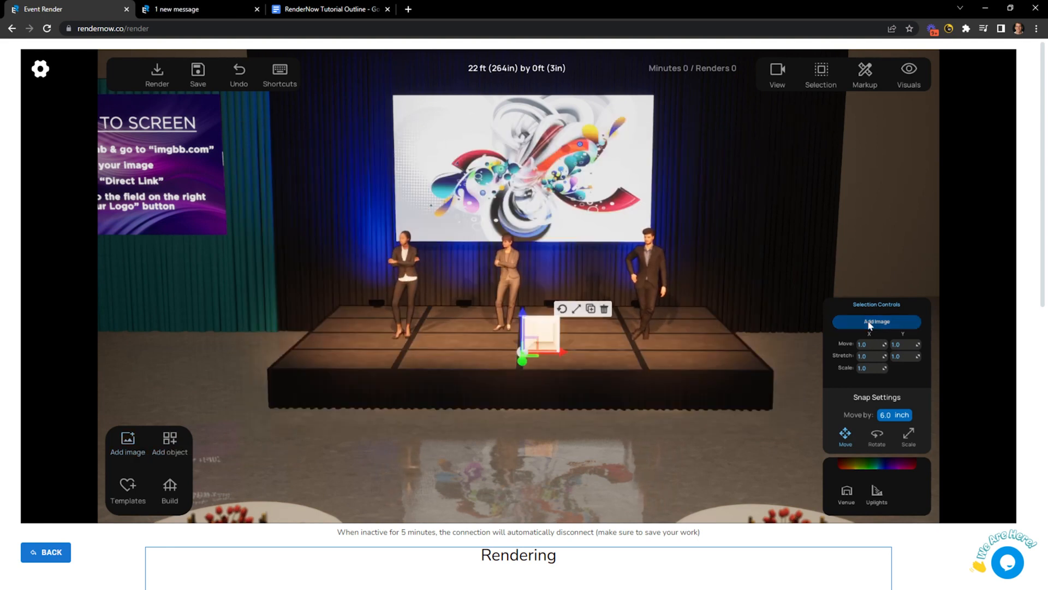
left_click(844, 322)
left_click(521, 365)
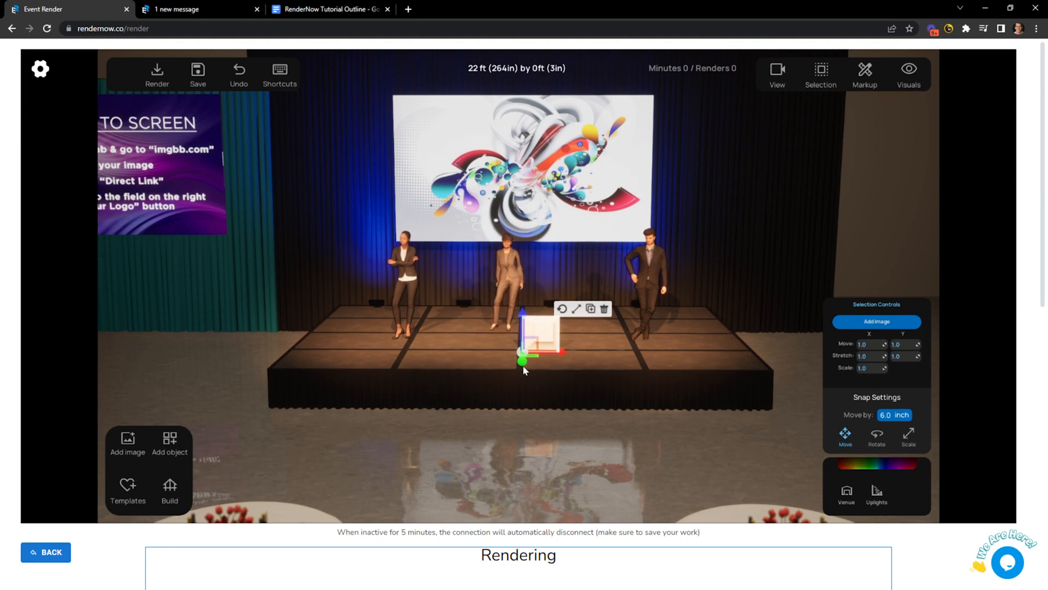
scroll(546, 361, "up", 3)
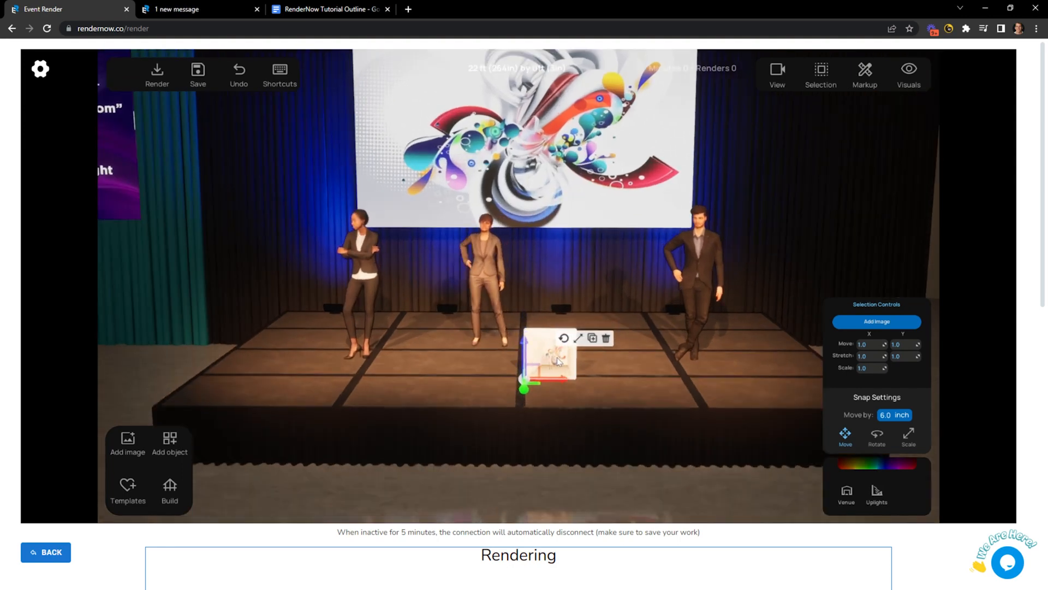
scroll(557, 360, "down", 5)
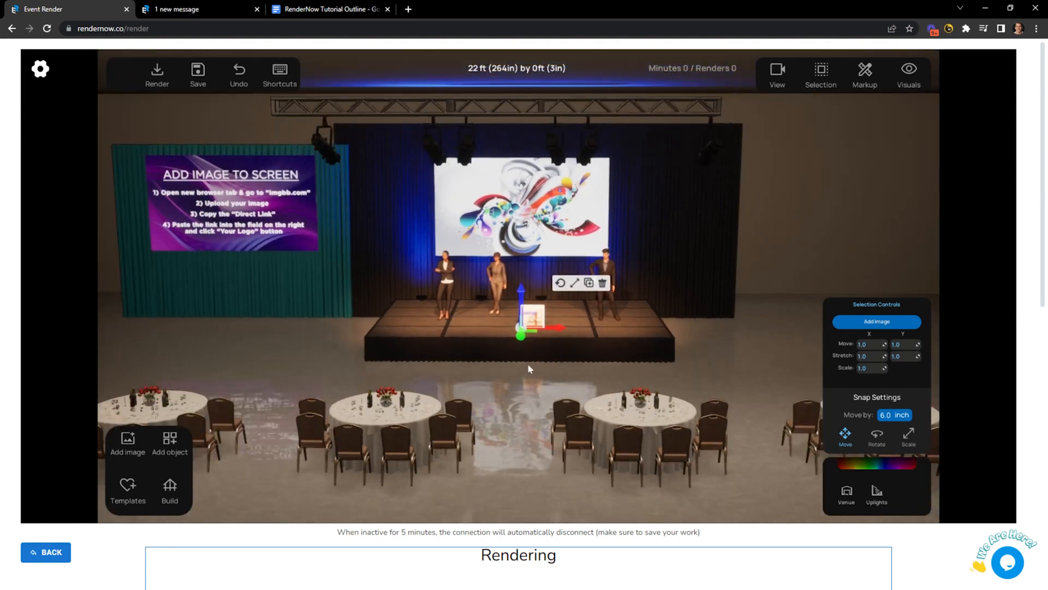
Go to imgbb and open the account's profile page showing the uploaded images.
left_click(408, 10)
type("imgbb")
key("Return")
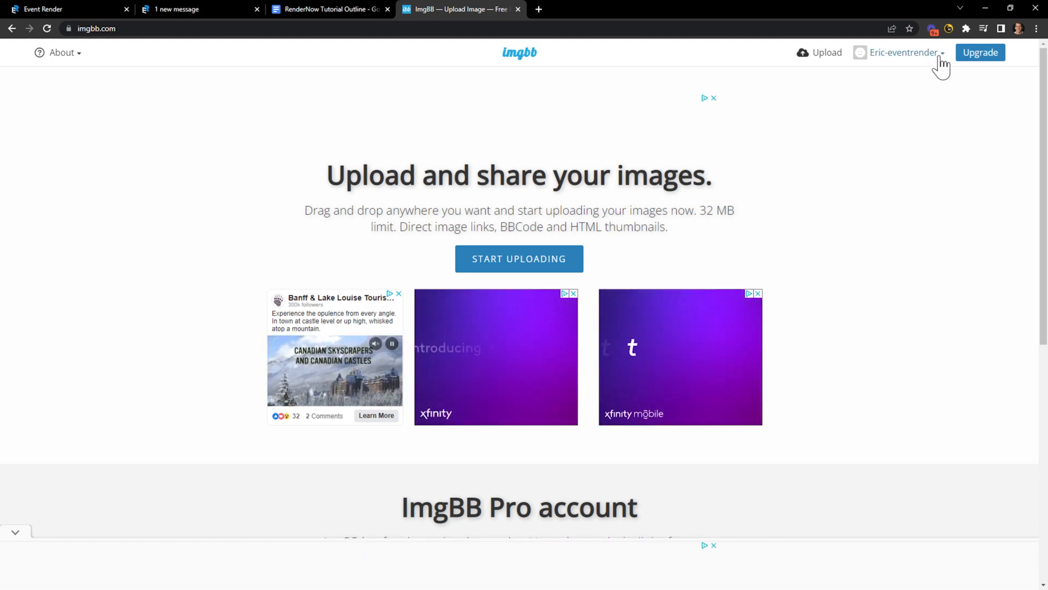
left_click(822, 57)
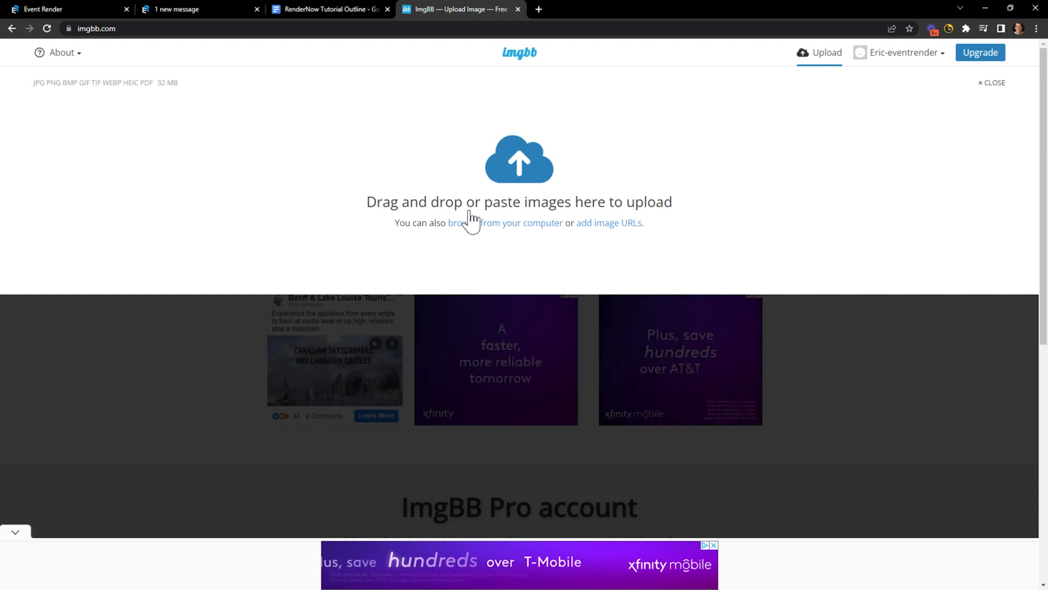
left_click(922, 55)
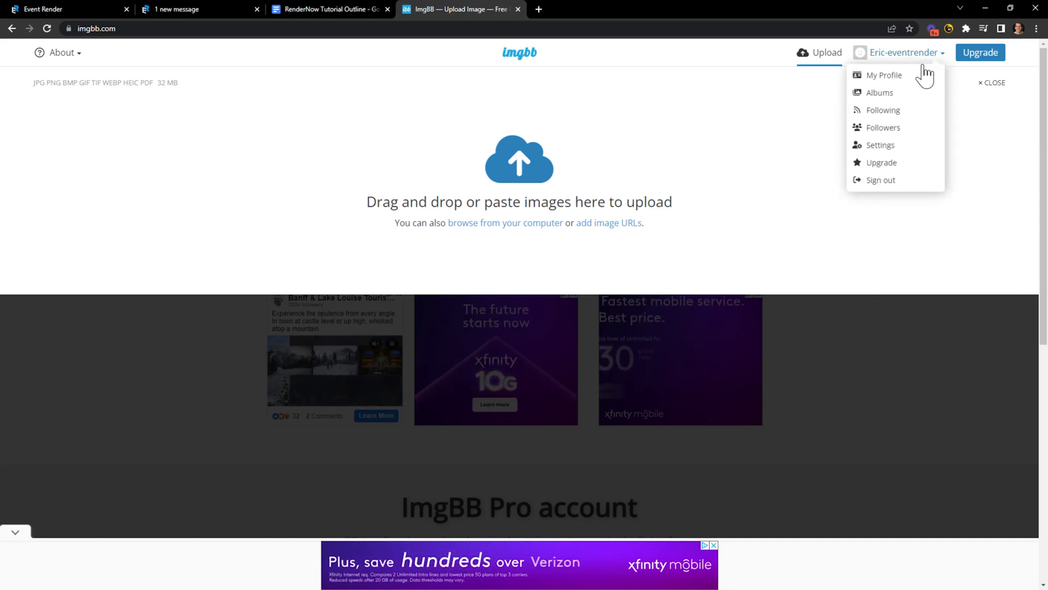
left_click(882, 78)
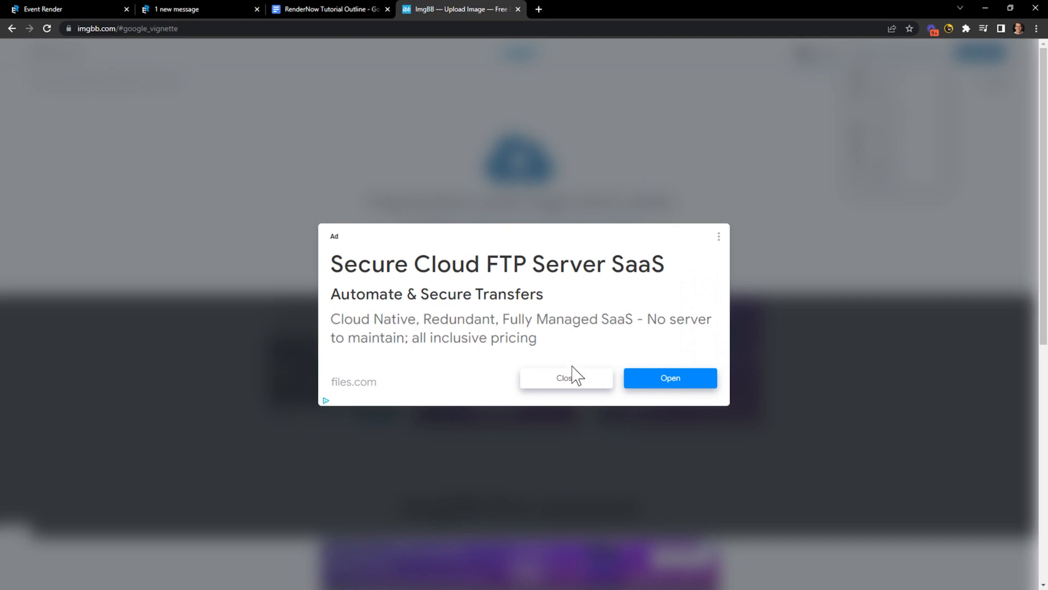
left_click(548, 379)
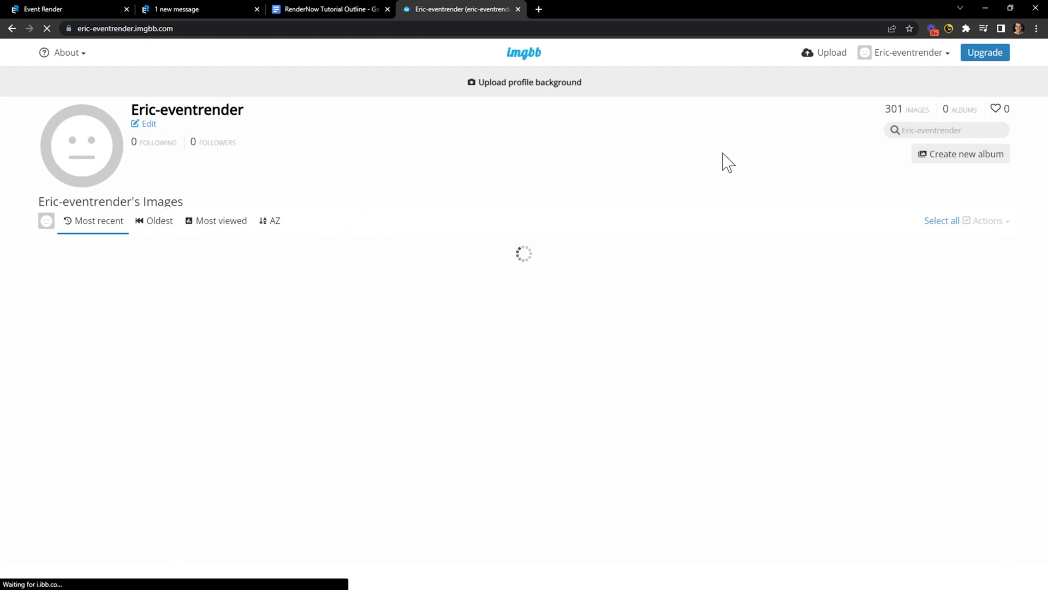
left_click(939, 54)
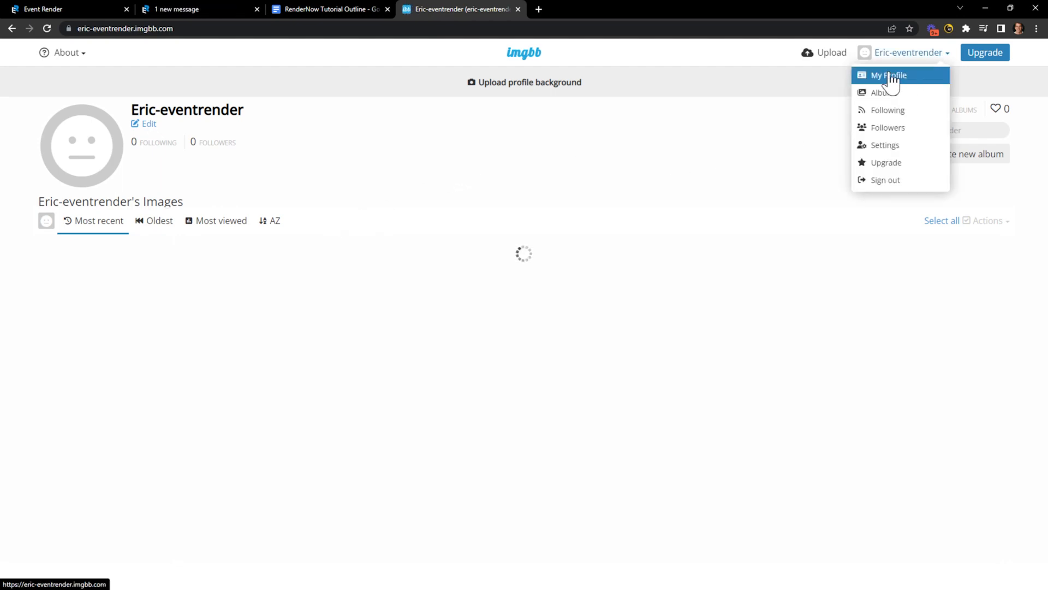
left_click(890, 77)
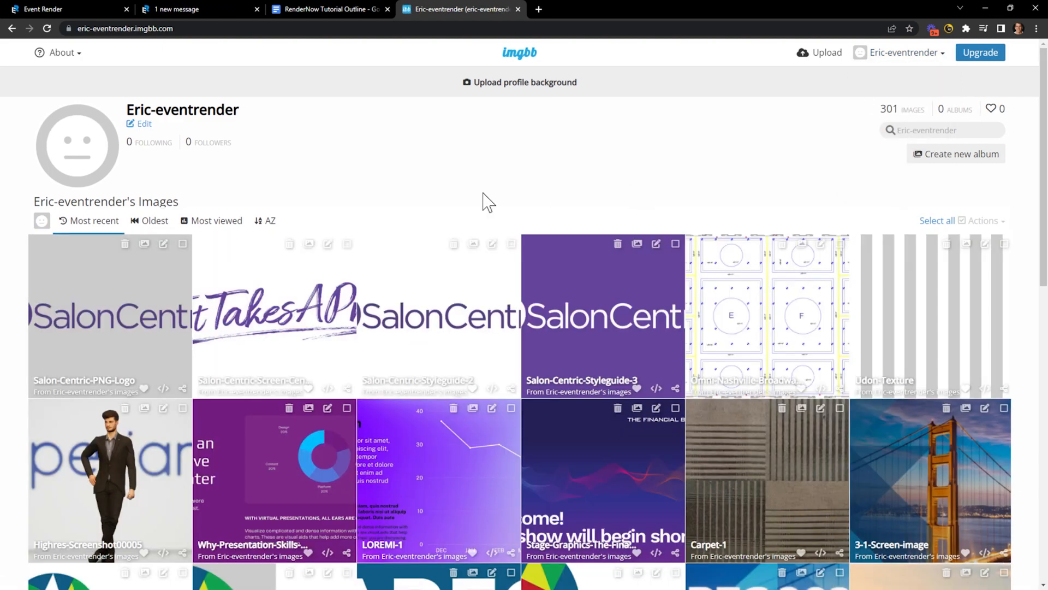
Copy the Direct link for Why-Presentation-Skills-Matter.jpg and return to RenderNow.
scroll(164, 338, "down", 2)
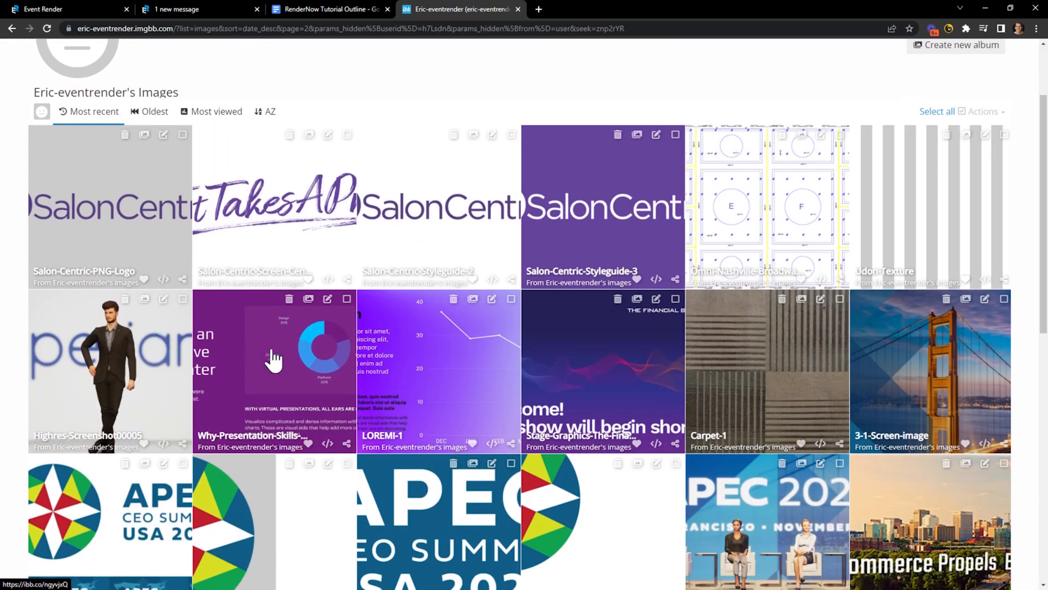
left_click(328, 443)
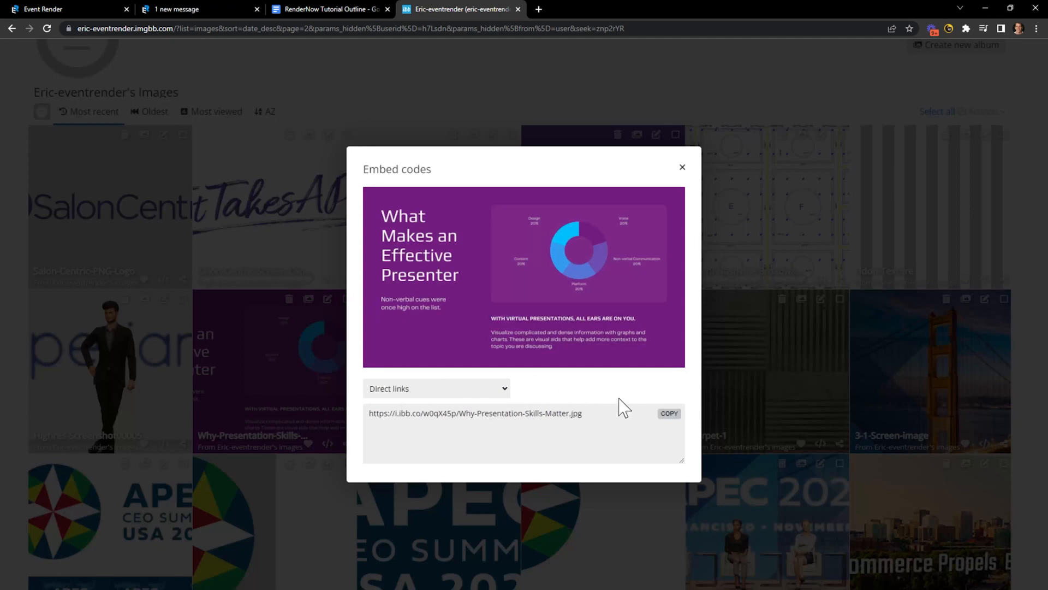
left_click(445, 388)
left_click(440, 392)
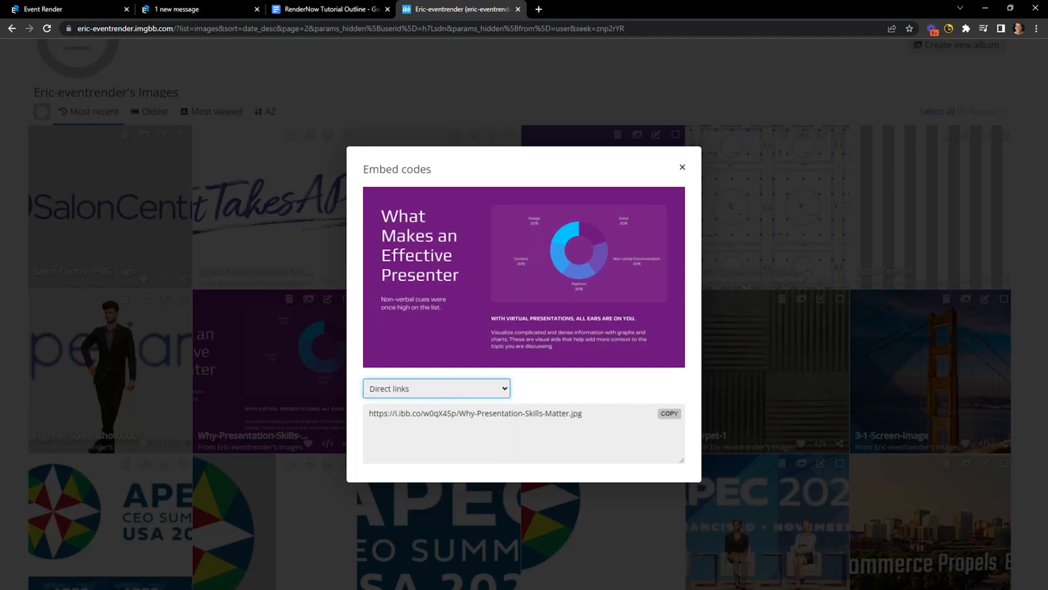
left_click(666, 414)
left_click(79, 9)
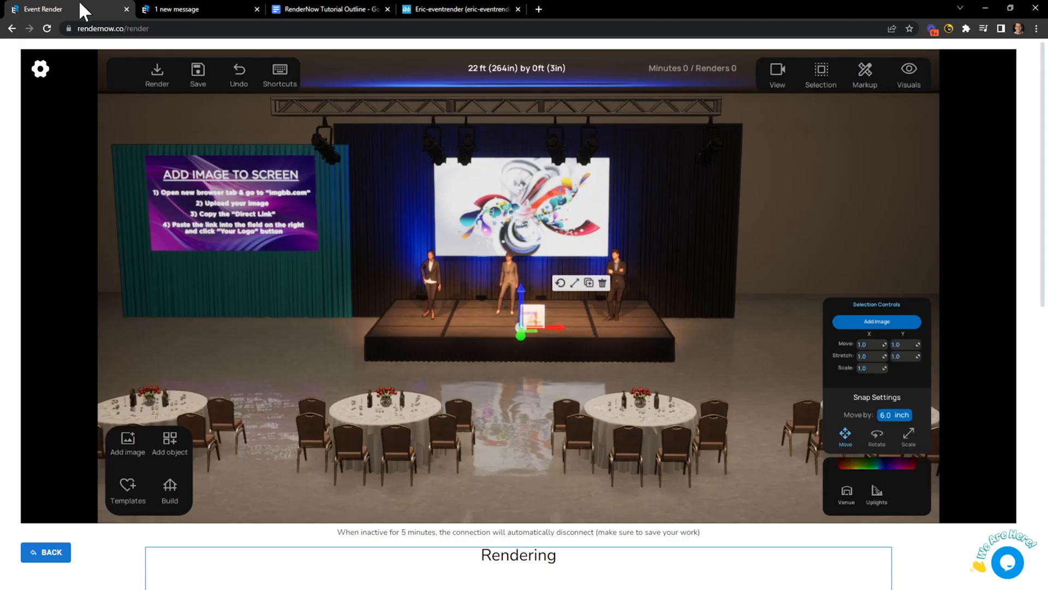
Apply the pasted imgbb link so the stage screen shows the purple presenter slide.
left_click(867, 322)
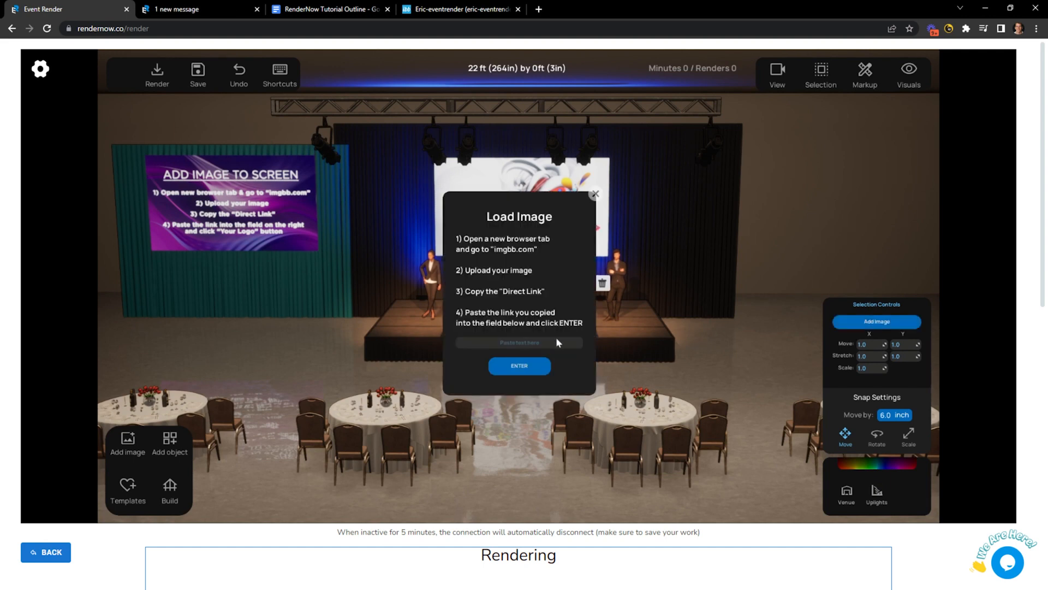
left_click(513, 342)
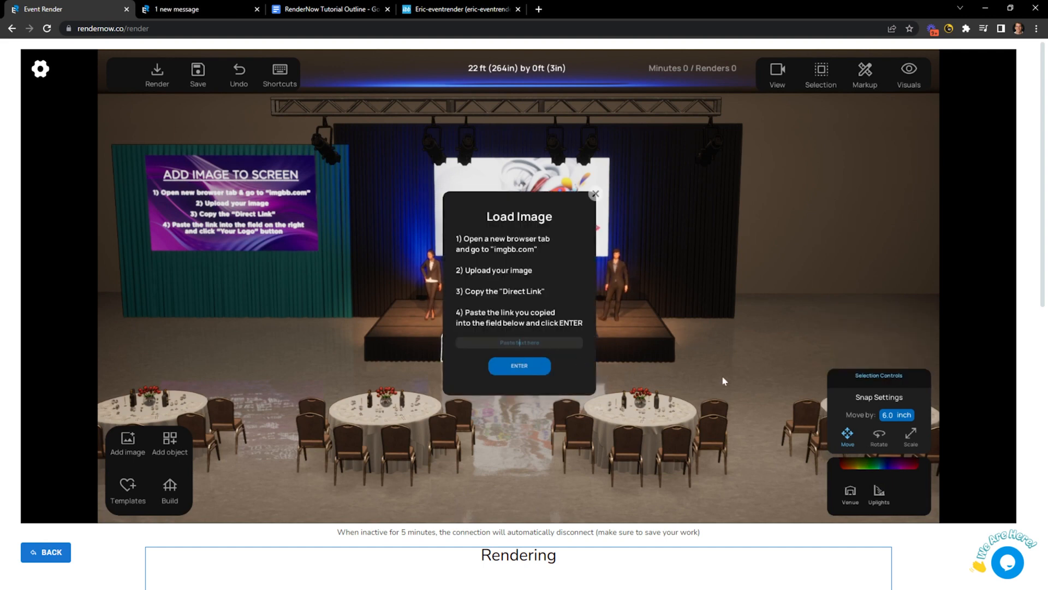
left_click(584, 188)
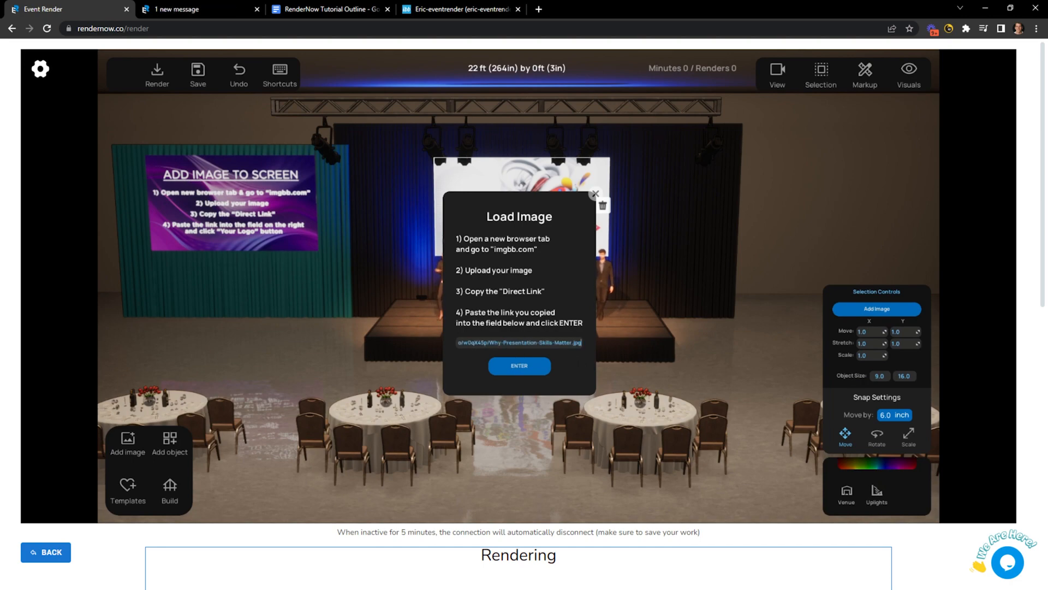
left_click(518, 365)
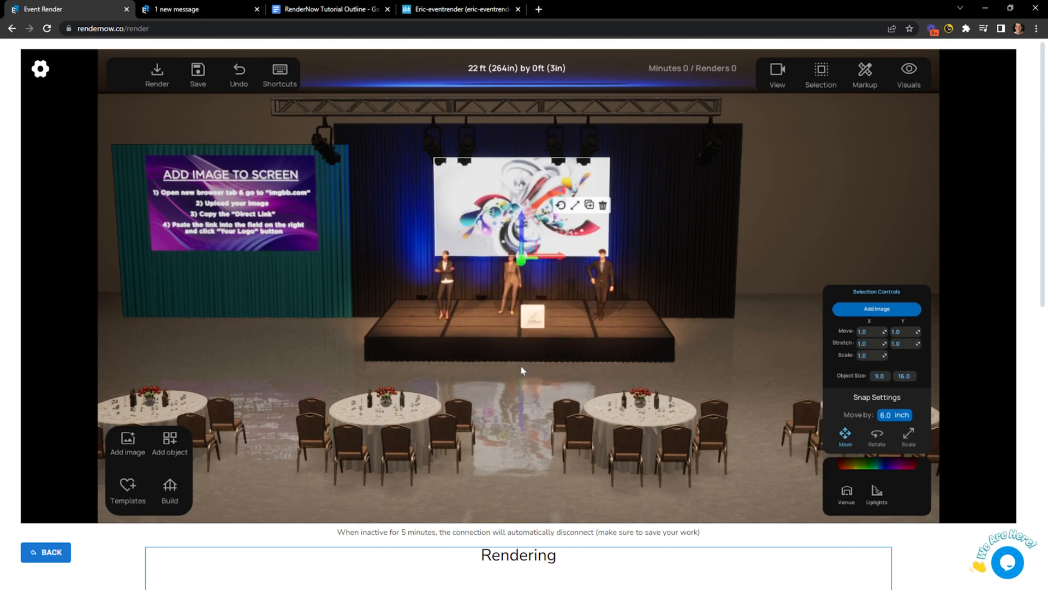
Orbit around the stage, then select the Venues item in the tutorial outline.
scroll(519, 365, "up", 2)
scroll(476, 222, "up", 2)
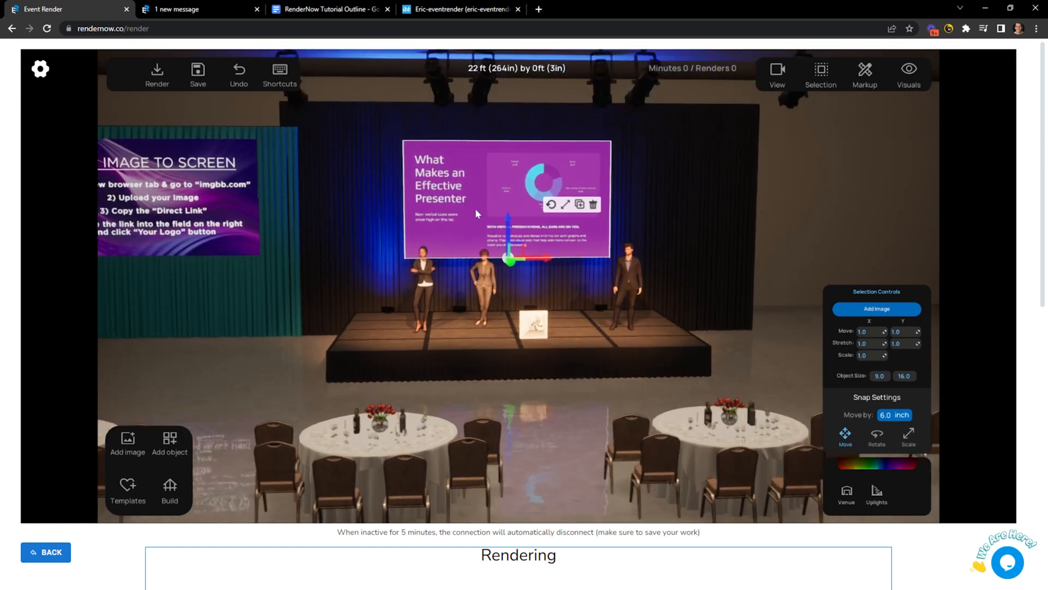
scroll(496, 208, "down", 1)
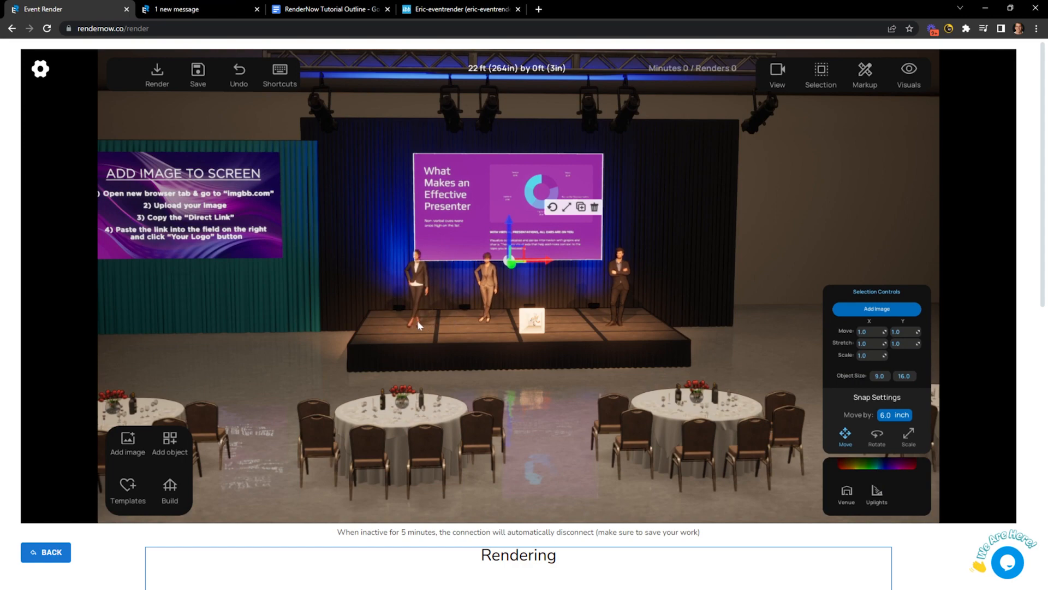
left_click_drag(464, 197, 438, 178)
left_click_drag(388, 281, 430, 289)
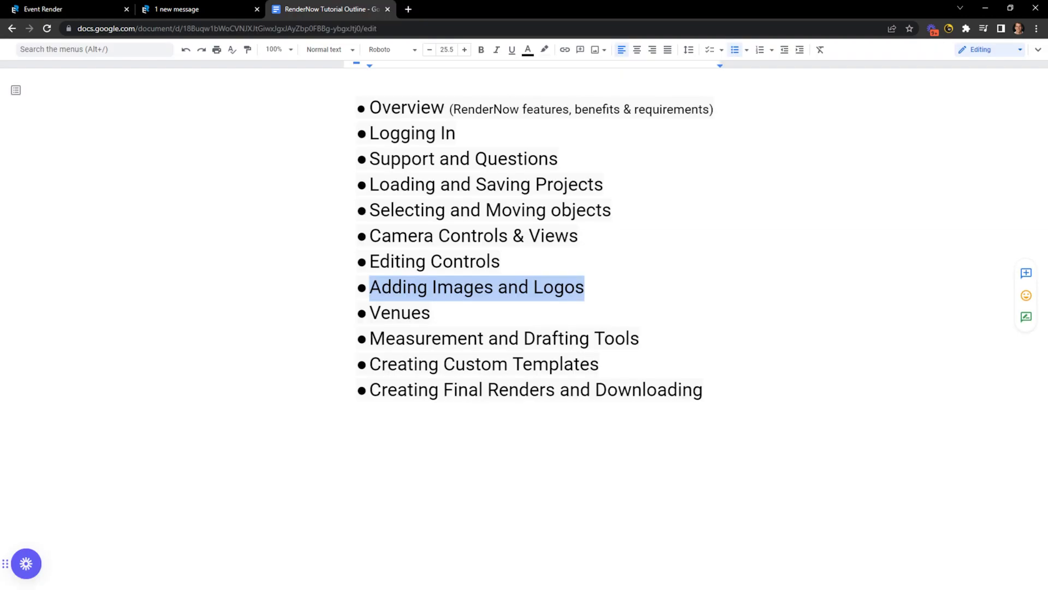
left_click(435, 313)
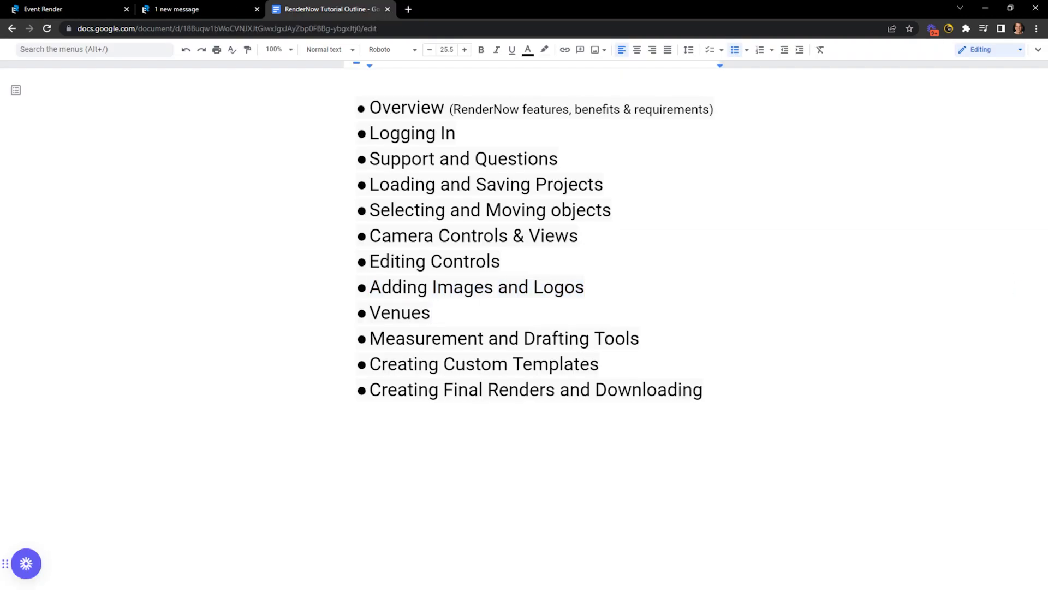
key("shift+Left")
key("shift+Left")
key("shift+Left")
key("shift+Left")
key("shift+Left")
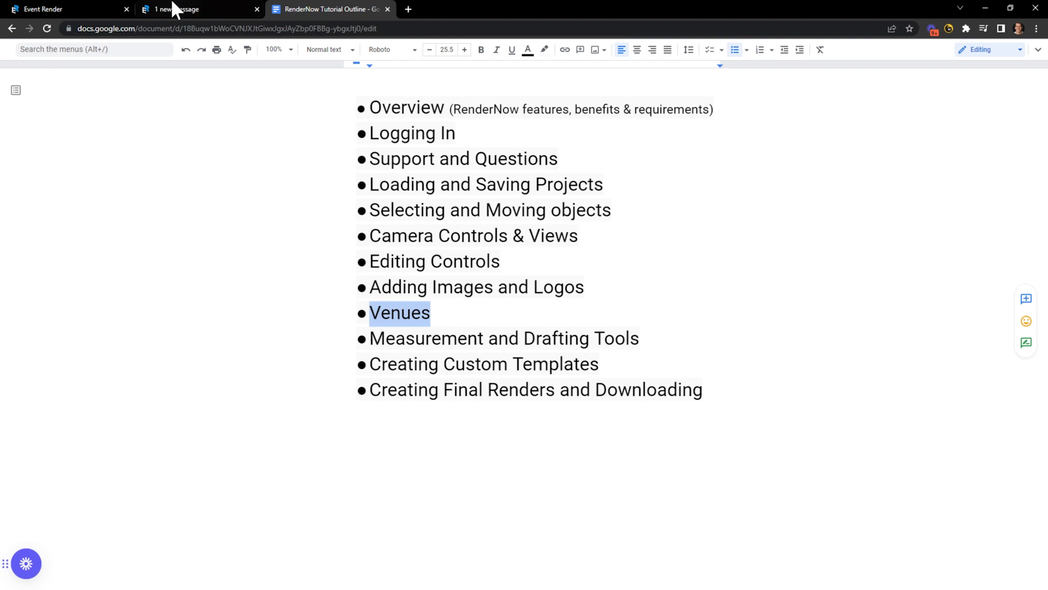
Enter Width 150, Depth 100 and Height 22 in the Build room settings and confirm.
left_click(81, 6)
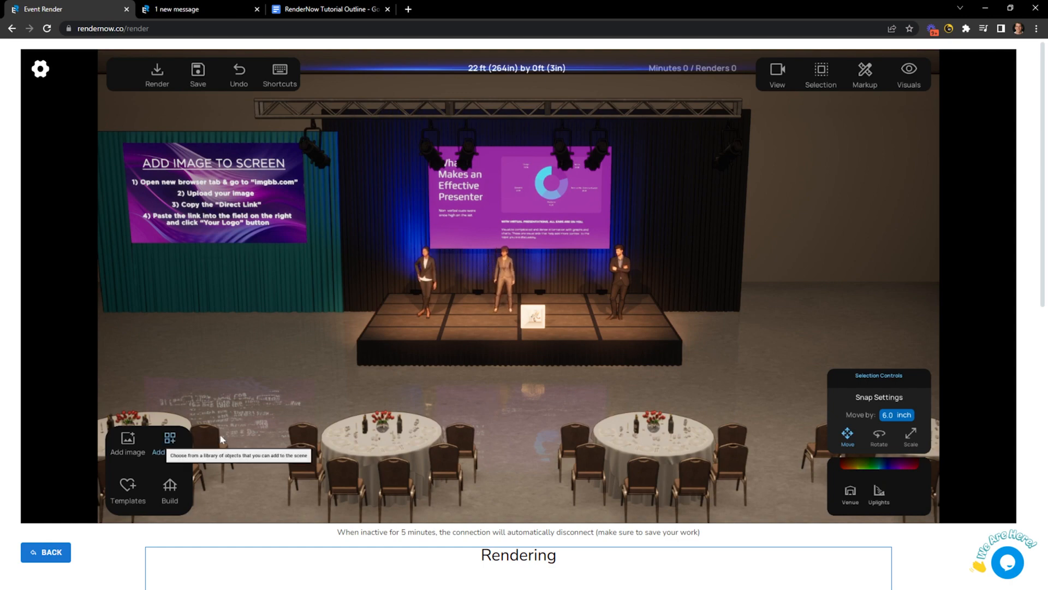
scroll(338, 375, "down", 5)
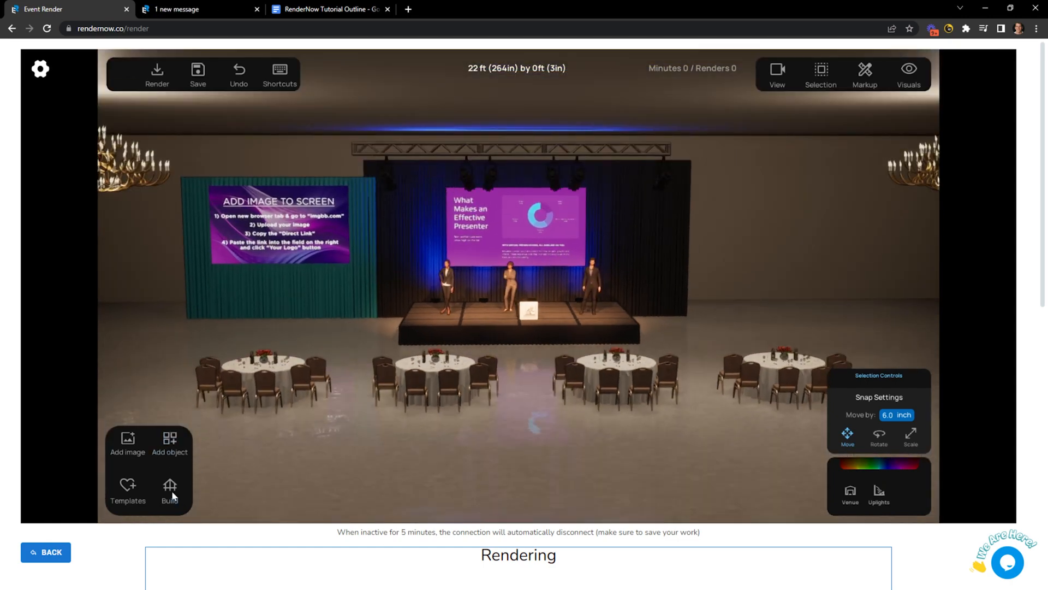
left_click(171, 488)
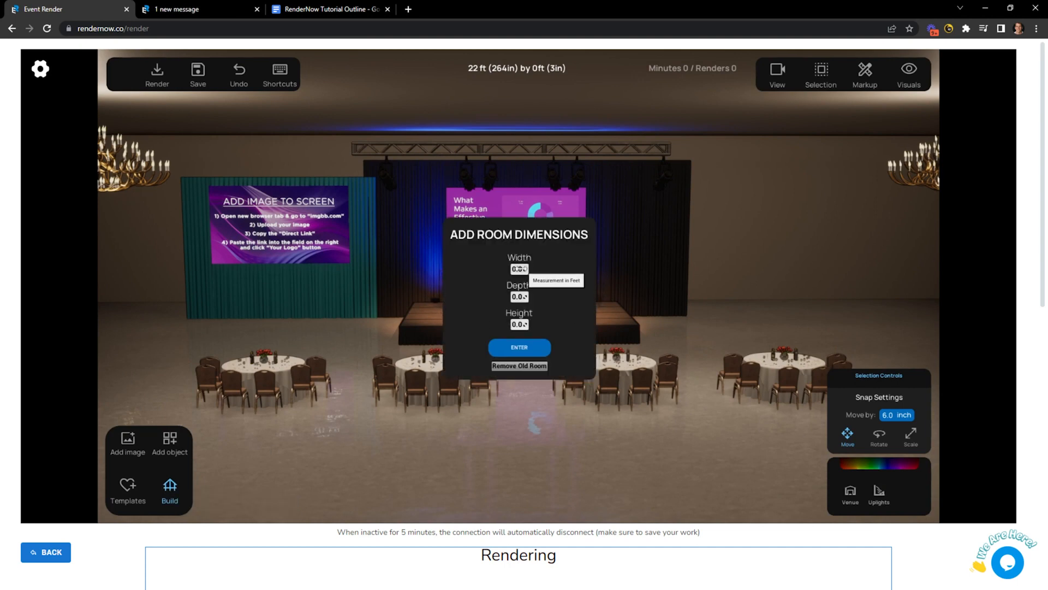
double_click(520, 268)
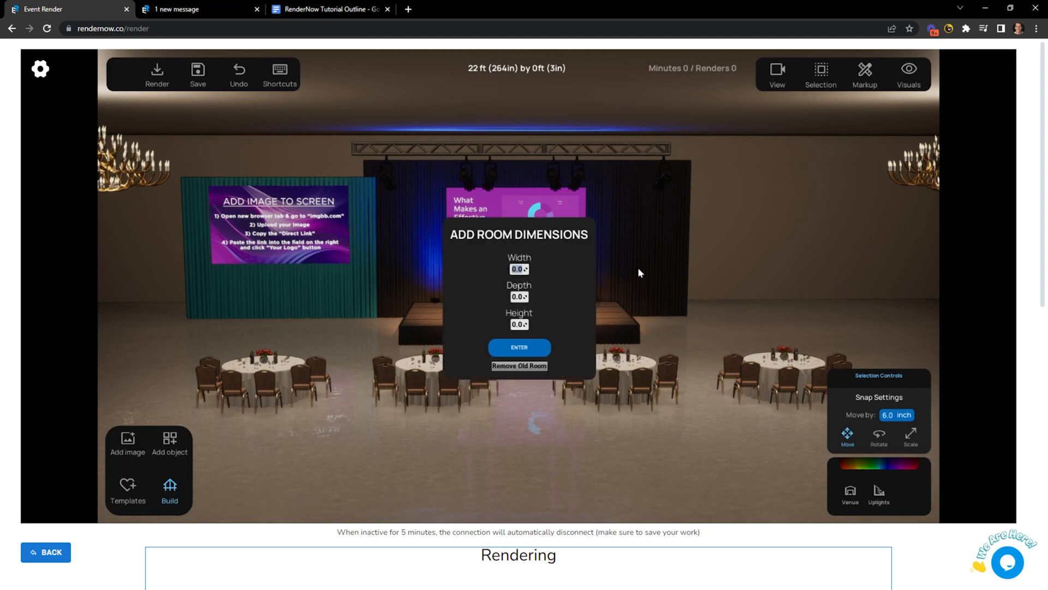
type("150")
key("Tab")
type("100")
key("Tab")
type("22")
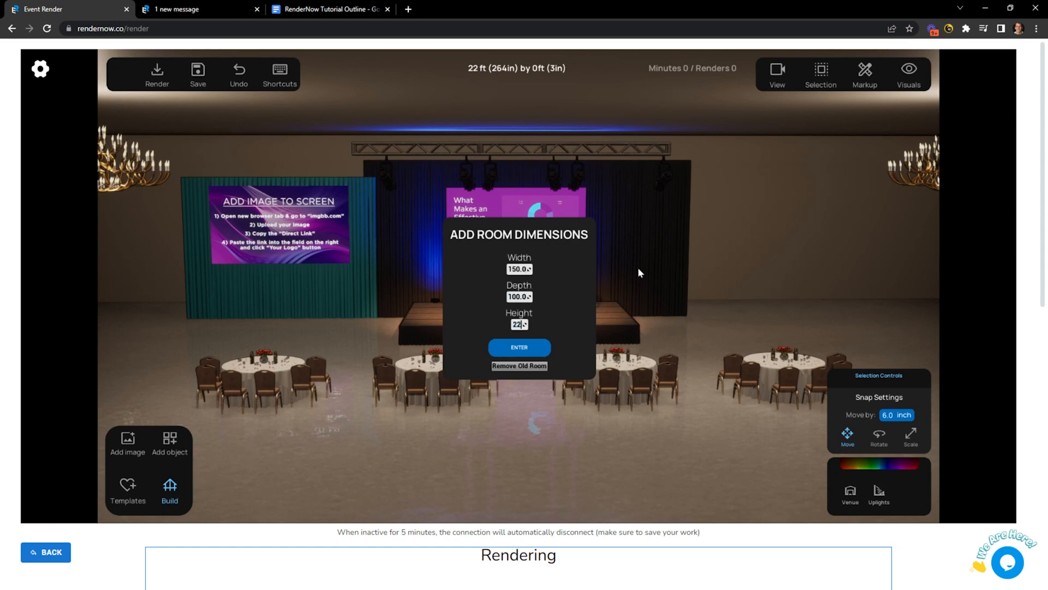
left_click(532, 349)
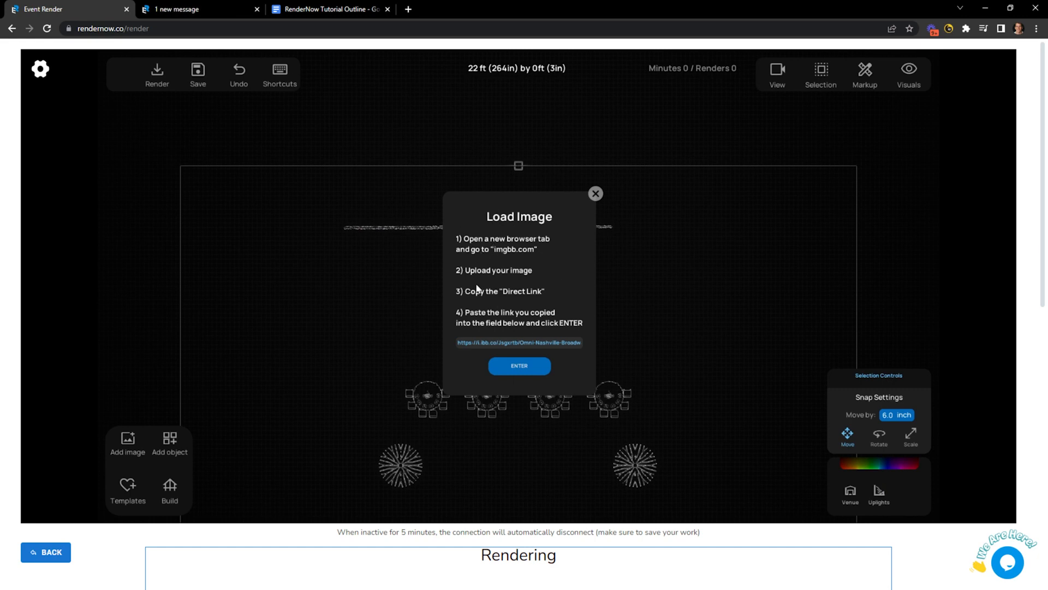
Close the Load Image prompt and zoom out to fit the whole room plan.
left_click(595, 194)
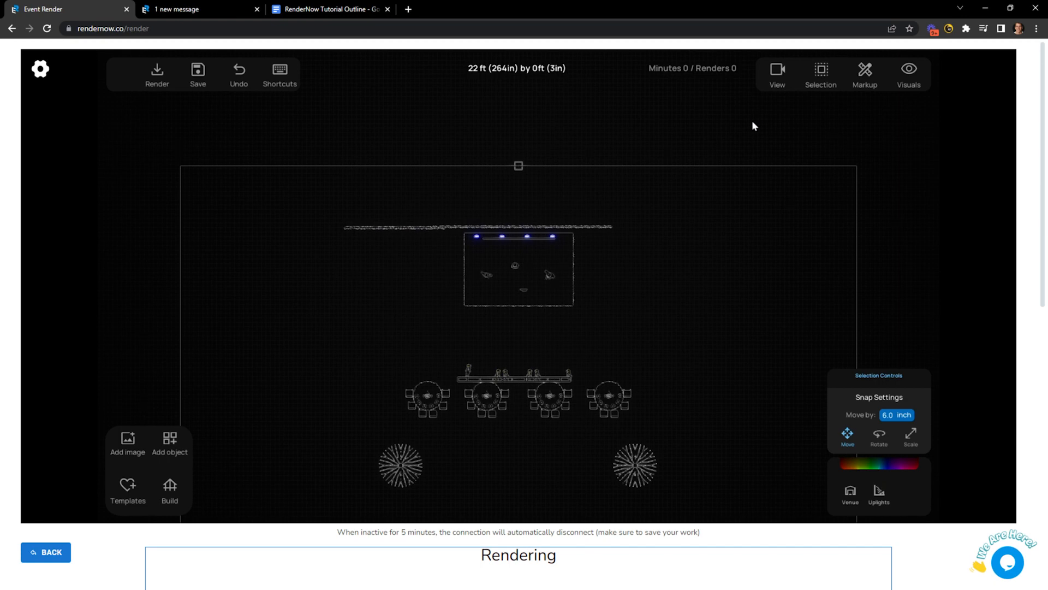
scroll(719, 178, "down", 1)
middle_click_drag(668, 252, 663, 180)
scroll(659, 209, "down", 2)
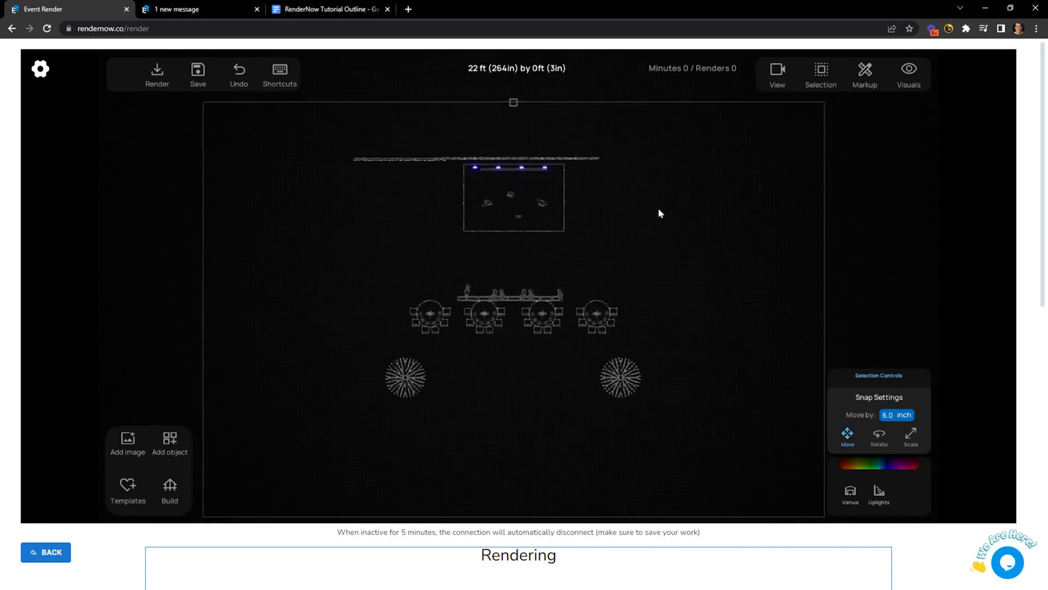
Test moving and rotating the image object near the tables, then deselect it.
left_click(513, 113)
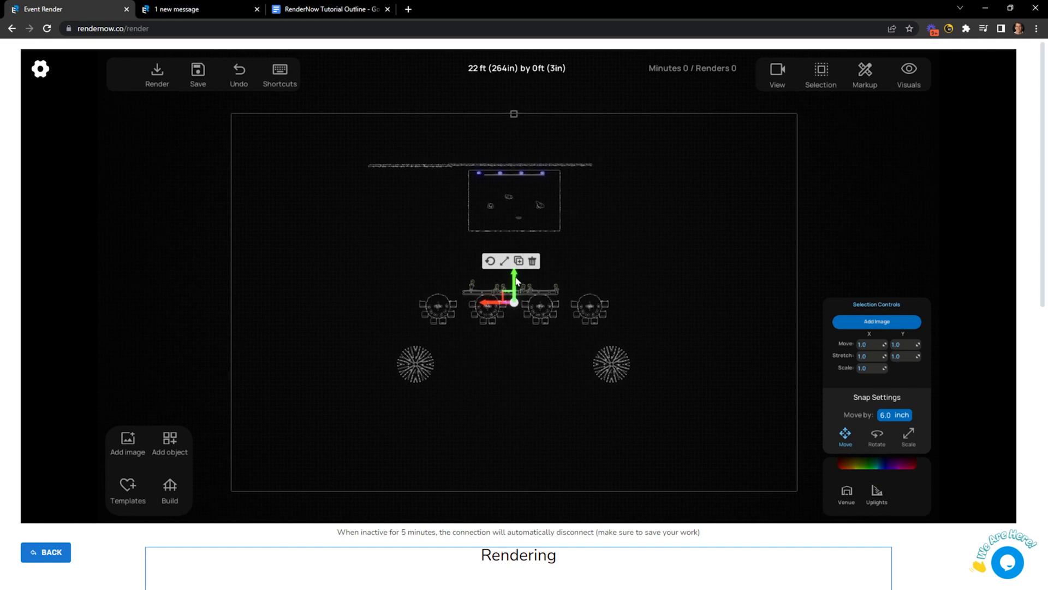
mouse_move(516, 278)
left_mouse_down()
mouse_move(516, 301)
mouse_move(516, 271)
left_mouse_up()
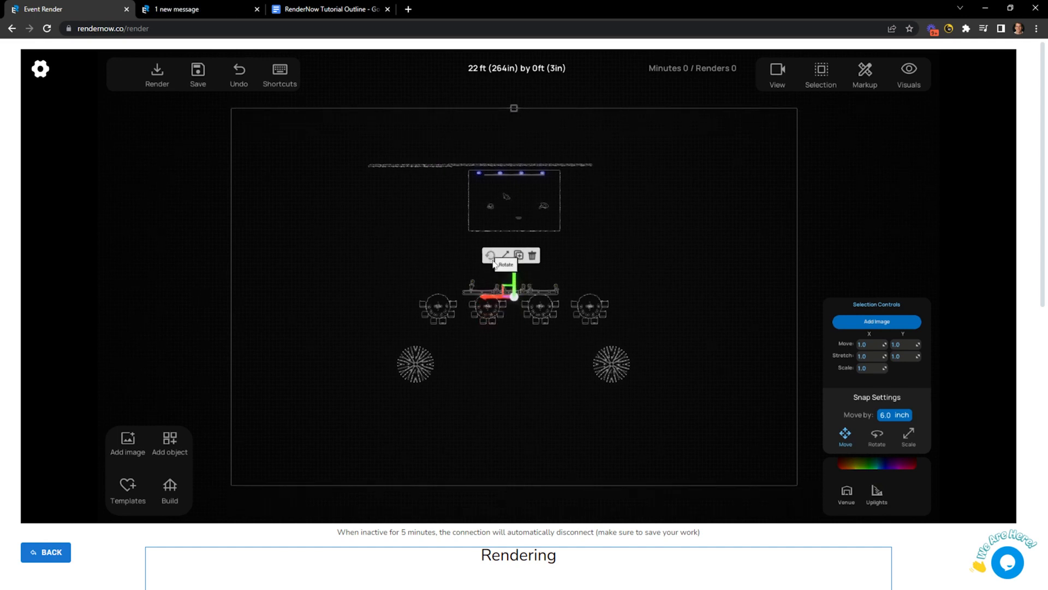
left_click(493, 258)
mouse_move(484, 315)
left_mouse_down()
mouse_move(492, 306)
mouse_move(484, 317)
left_mouse_up()
left_click(491, 344)
left_click(692, 199)
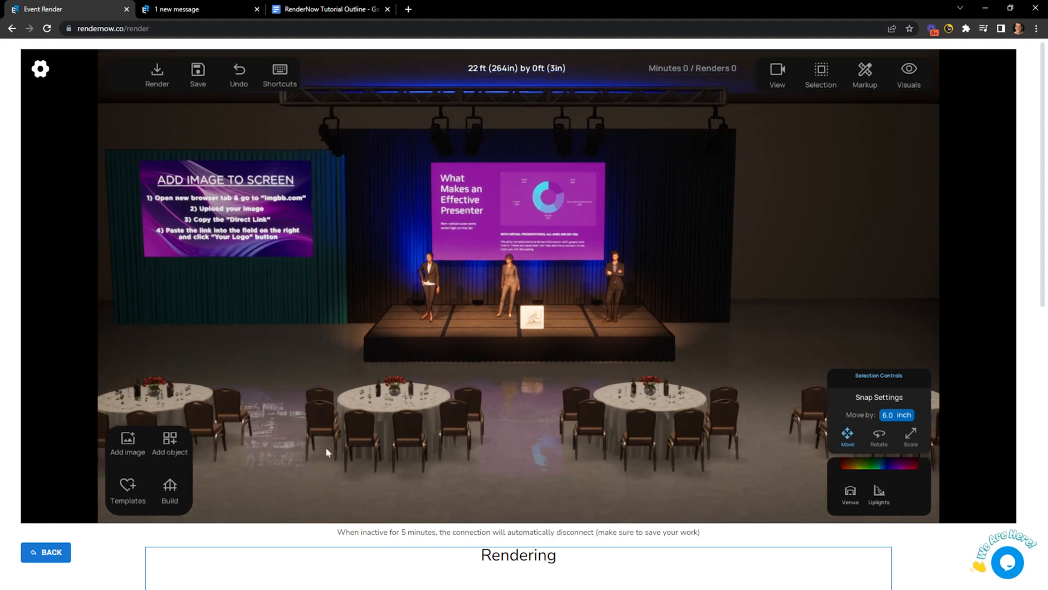
Open Buy Venues and scroll through the Omni ballroom Venue Models at $300 each.
left_click(170, 440)
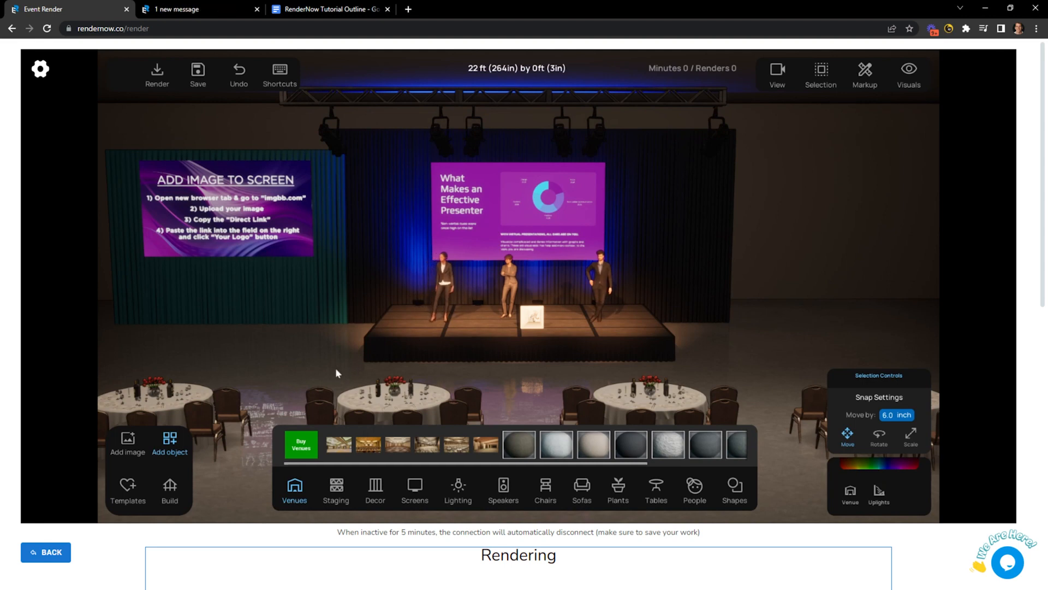
left_click(302, 444)
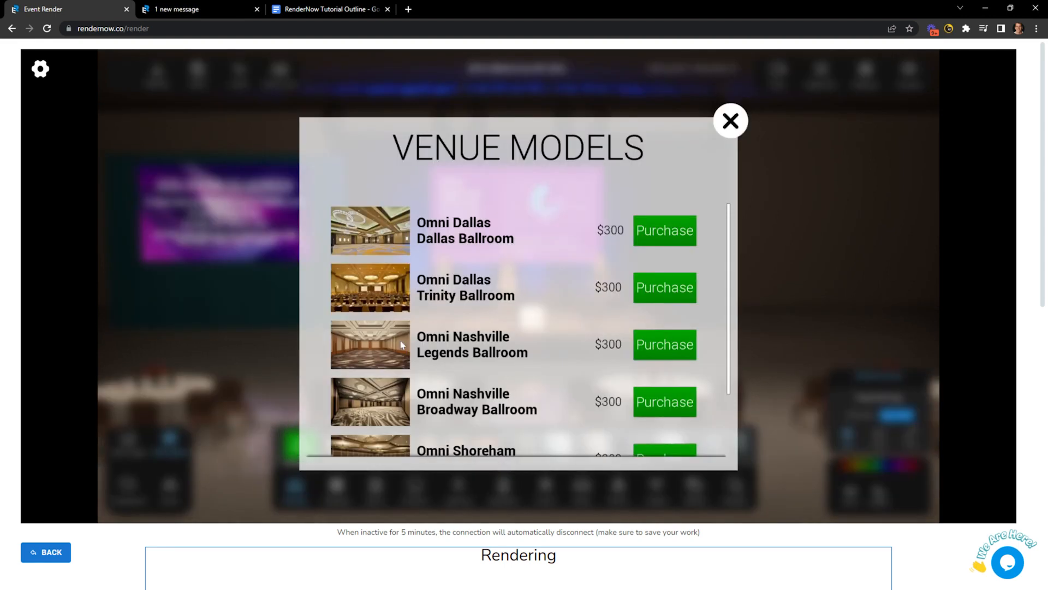
scroll(401, 344, "down", 1)
scroll(401, 344, "up", 1)
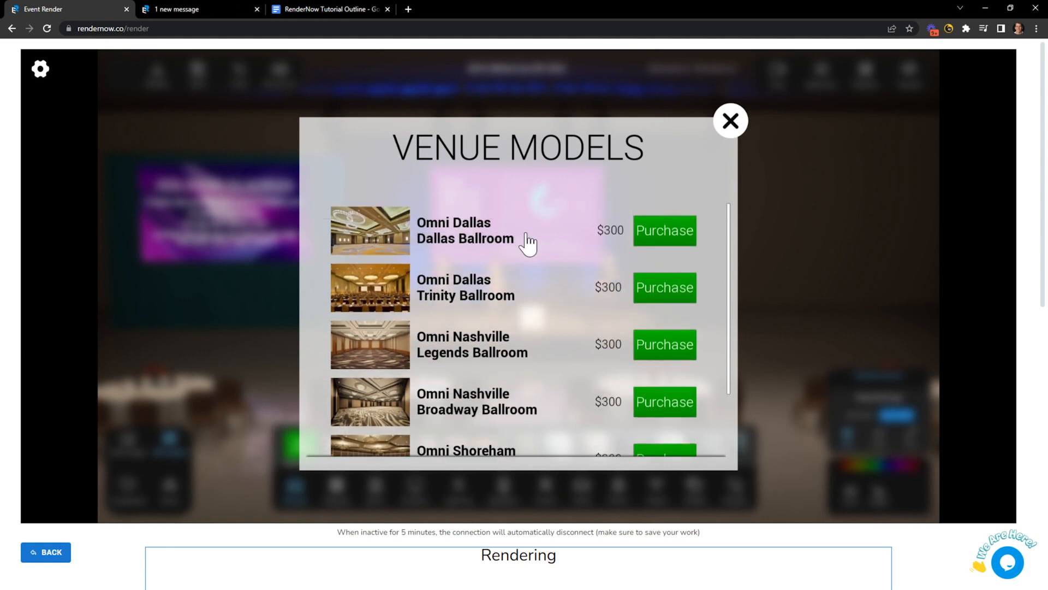
scroll(498, 392, "down", 2)
scroll(499, 392, "up", 2)
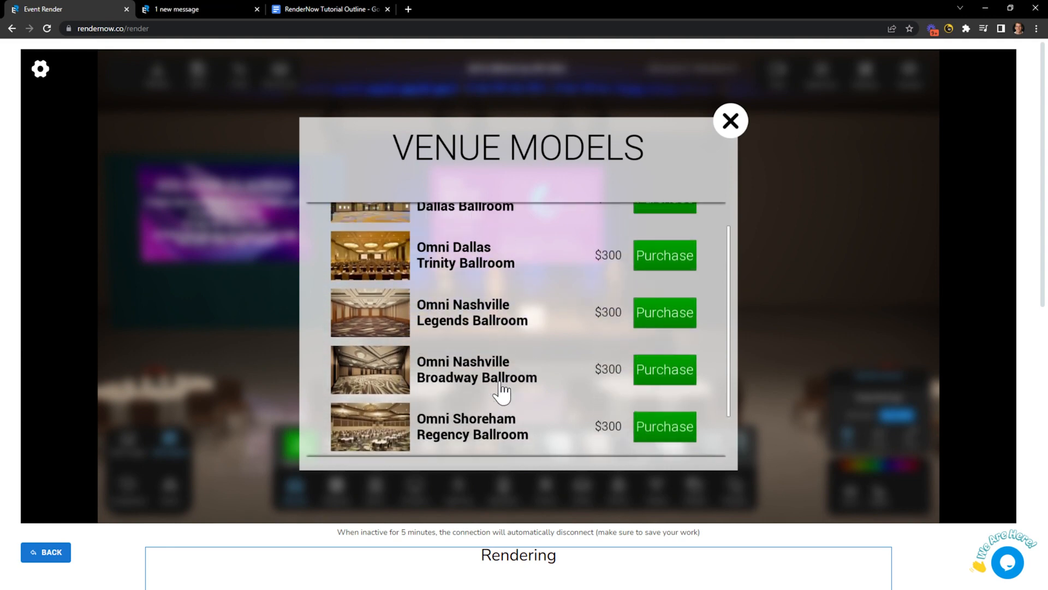
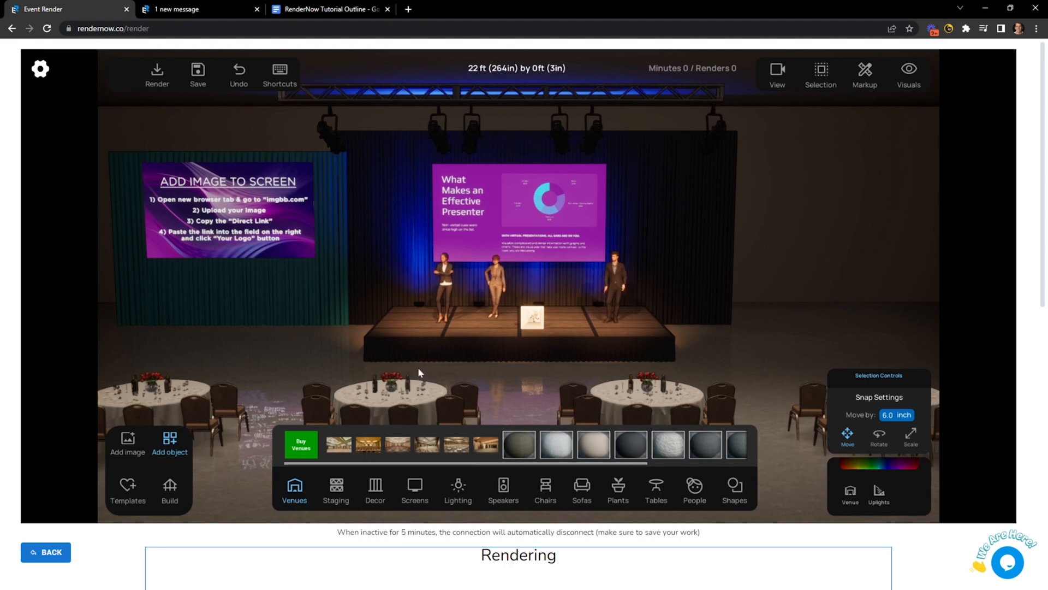
Swap to the chandeliered ballroom venue with patterned carpet, hide the library, and orbit around the stage.
left_click(428, 445)
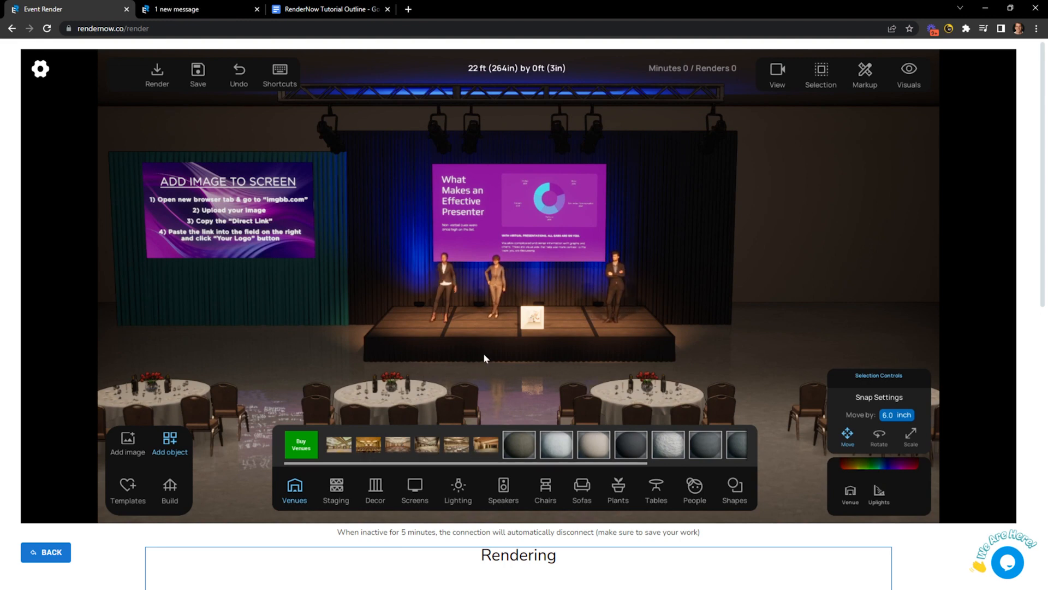
scroll(477, 372, "down", 2)
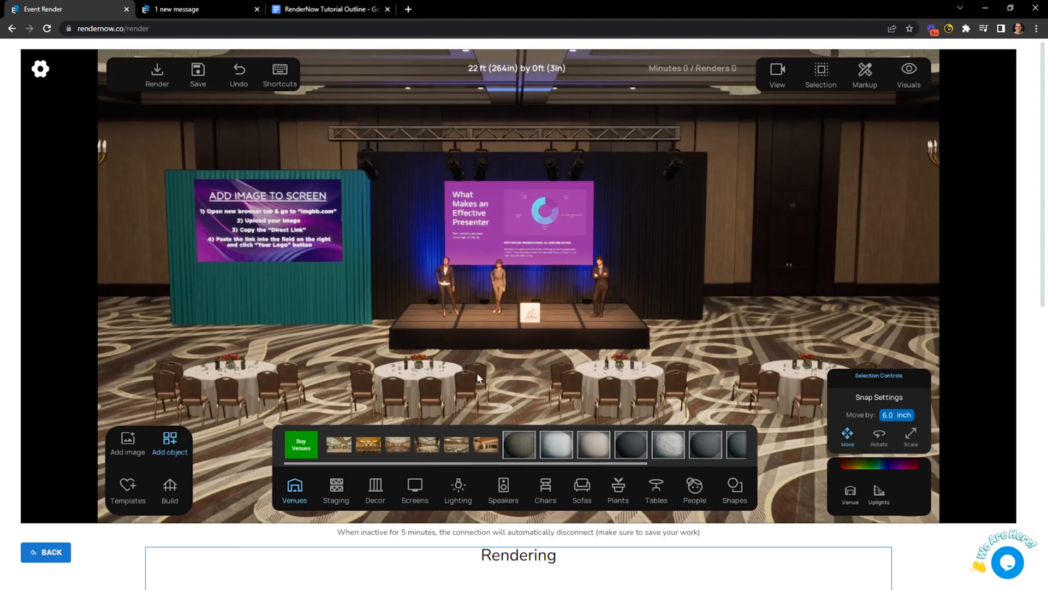
right_click_drag(477, 372, 606, 360)
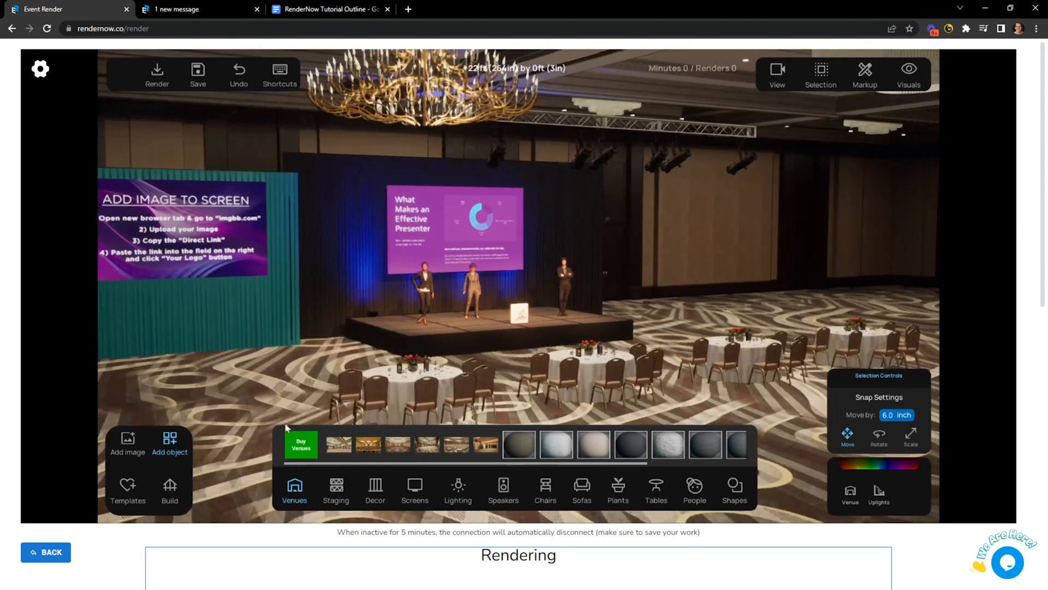
left_click(171, 443)
right_click_drag(542, 318, 577, 322)
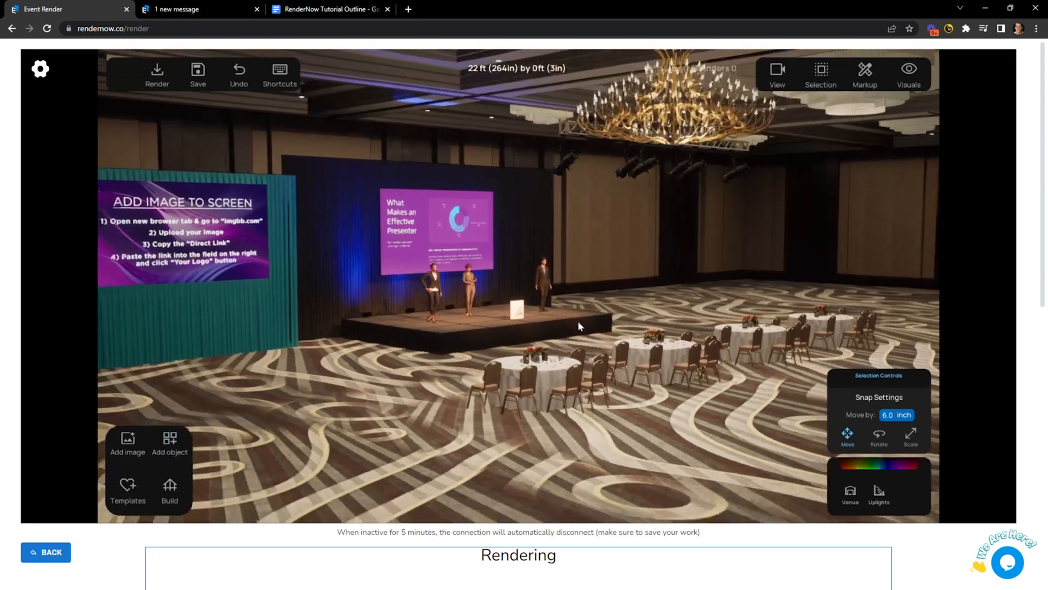
scroll(578, 323, "down", 3)
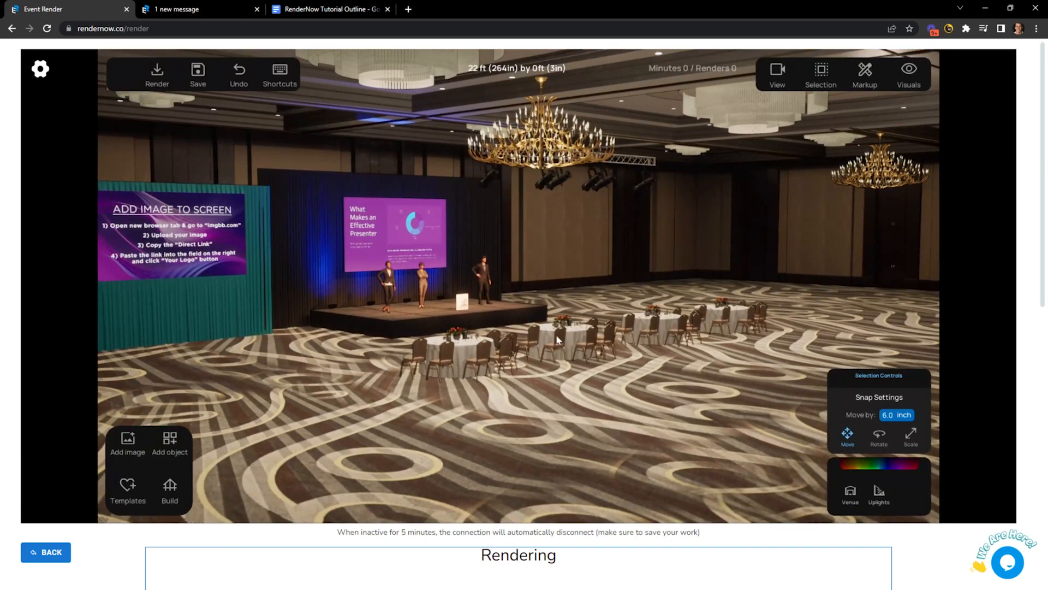
Look over the new venue in top-down floor plan view, panning the plan upward.
key("t")
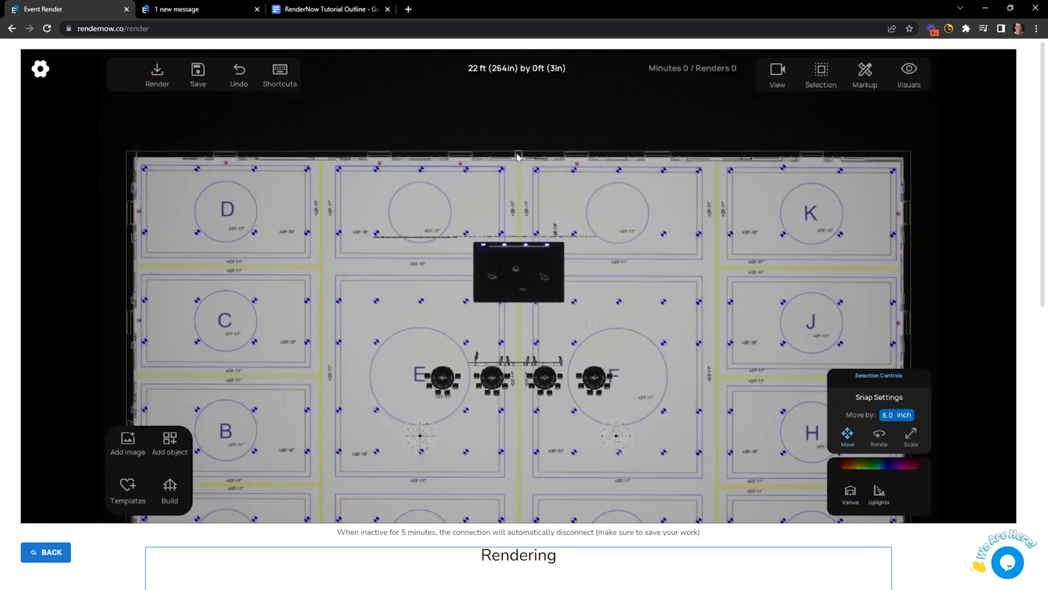
left_click(517, 157)
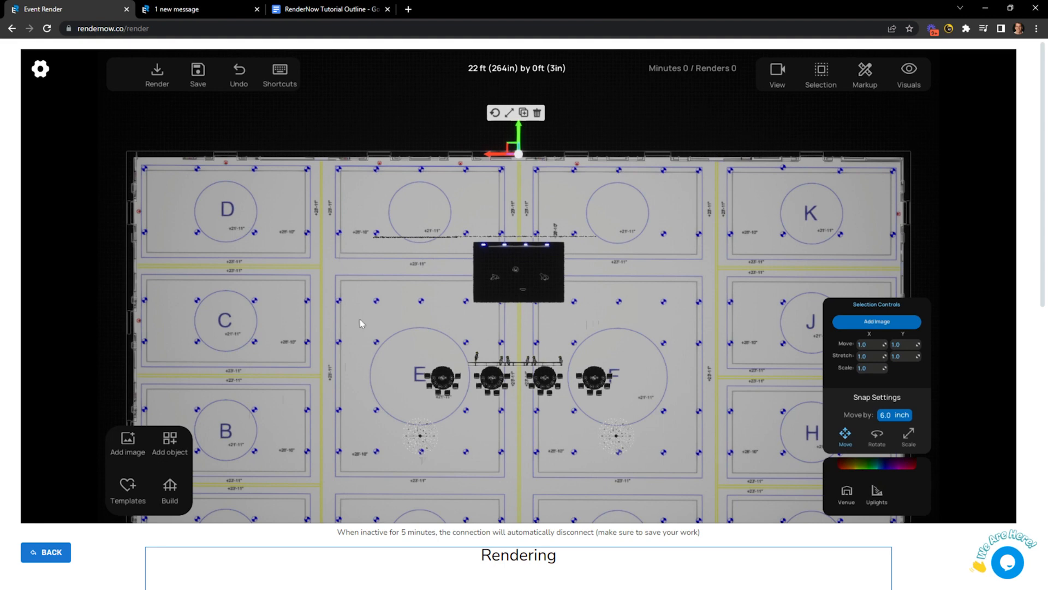
left_click(336, 345)
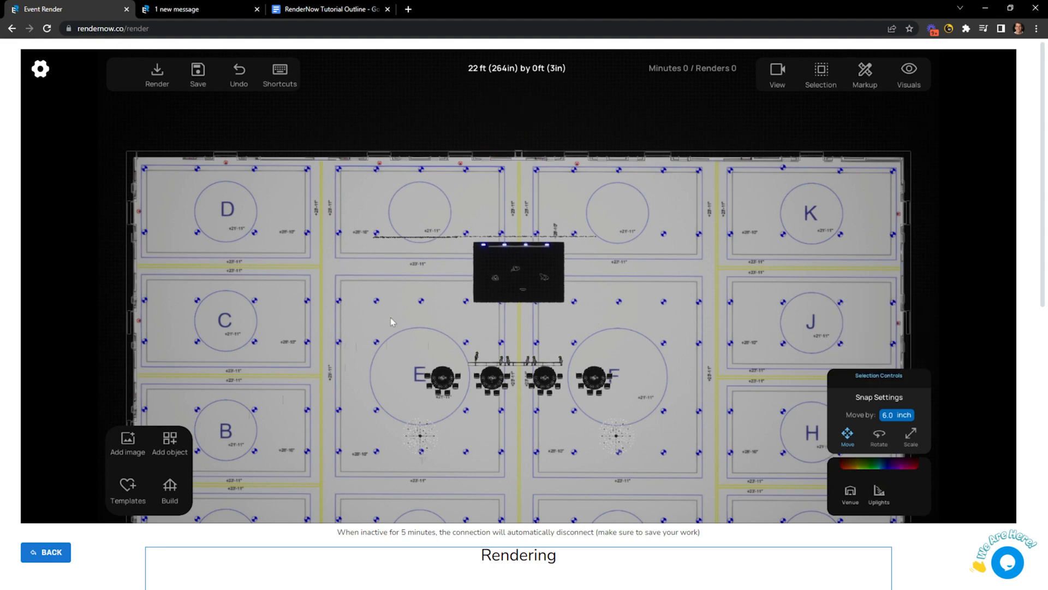
middle_click_drag(369, 325, 378, 288)
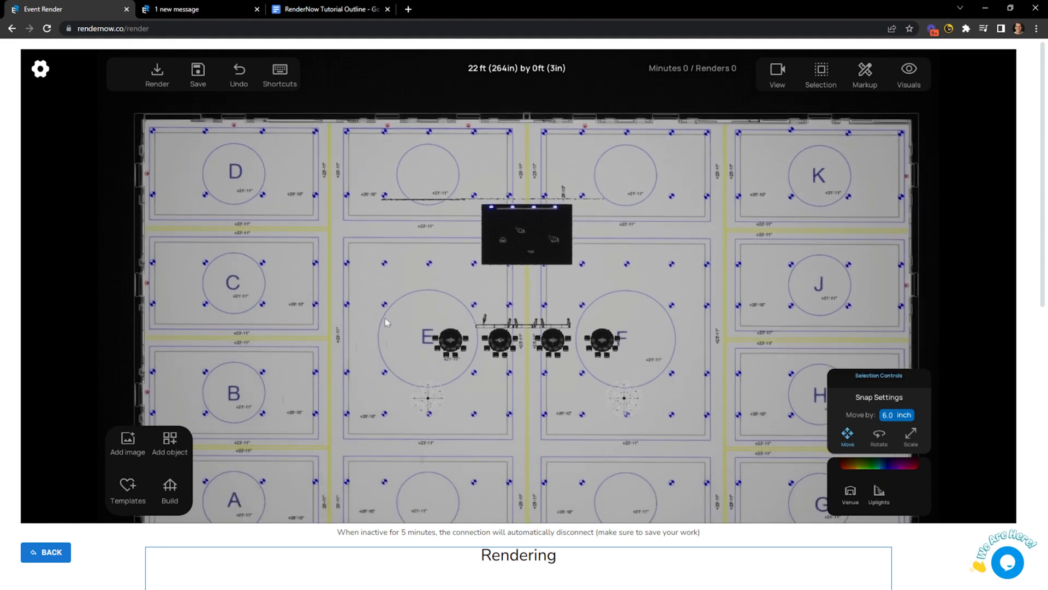
Back in 3D view, delete the right-hand ceiling chandelier.
key("t")
right_click_drag(385, 310, 555, 303)
scroll(543, 315, "down", 3)
left_click(644, 118)
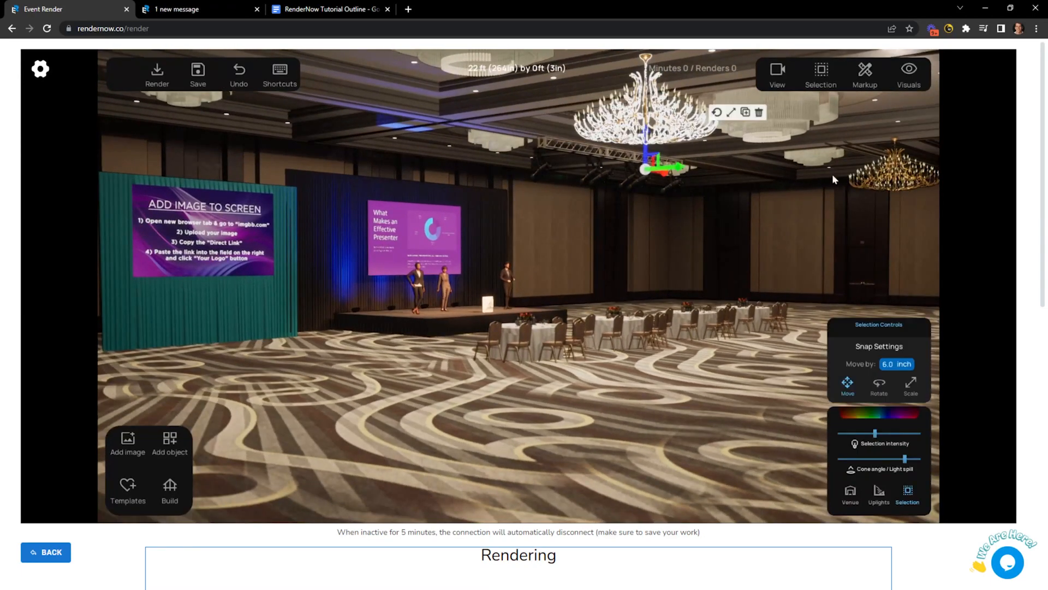
left_click(880, 183)
key("Delete")
right_click_drag(500, 296, 606, 320)
Highlight the 'Measurement and Drafting Tools' line in the tutorial outline, then return to RenderNow.
left_click(308, 11)
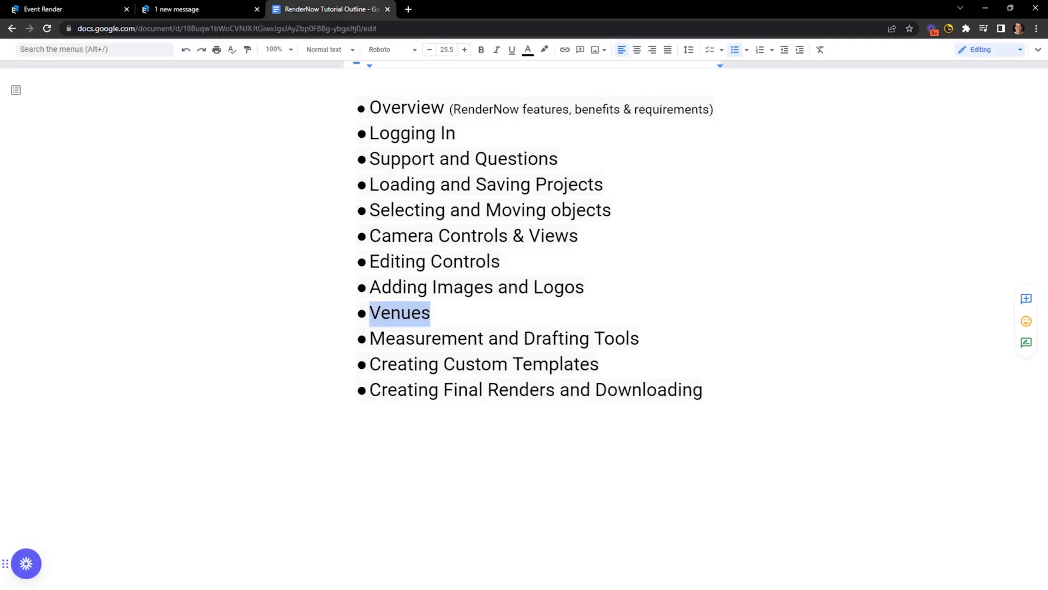
left_click(479, 338)
left_click_drag(640, 338, 370, 338)
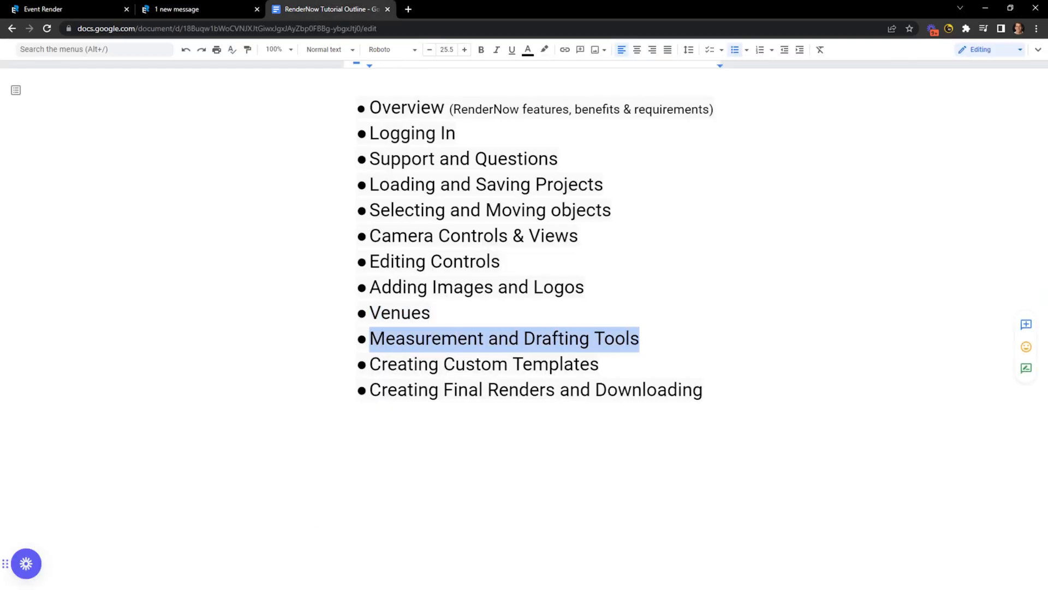
left_click(86, 6)
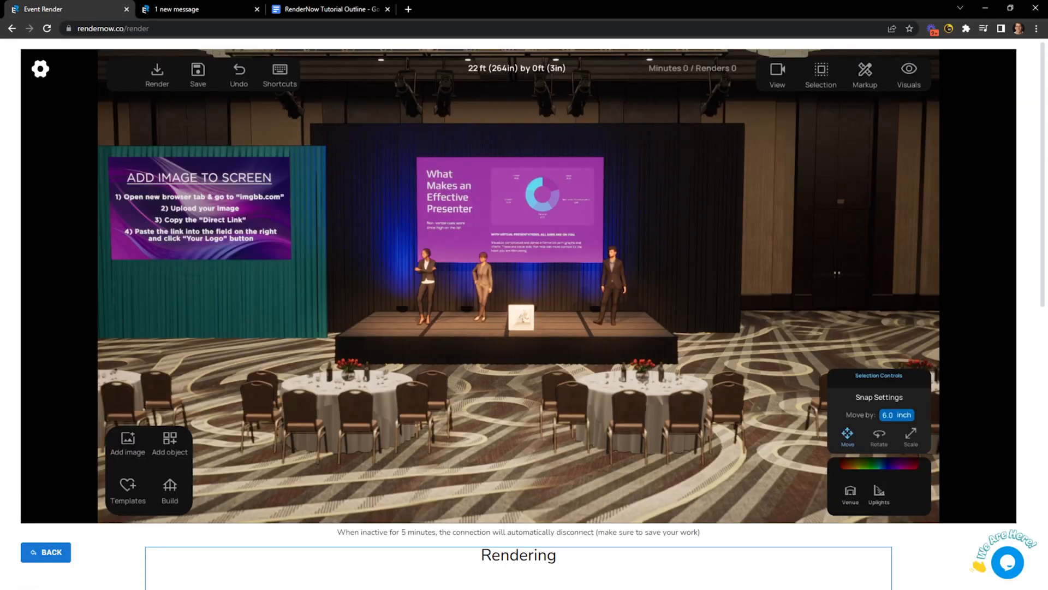
Save with Ctrl+S, go to the top-down plan, and reveal the Markup Ruler and Label tools.
key("ctrl+s")
scroll(501, 417, "down", 2)
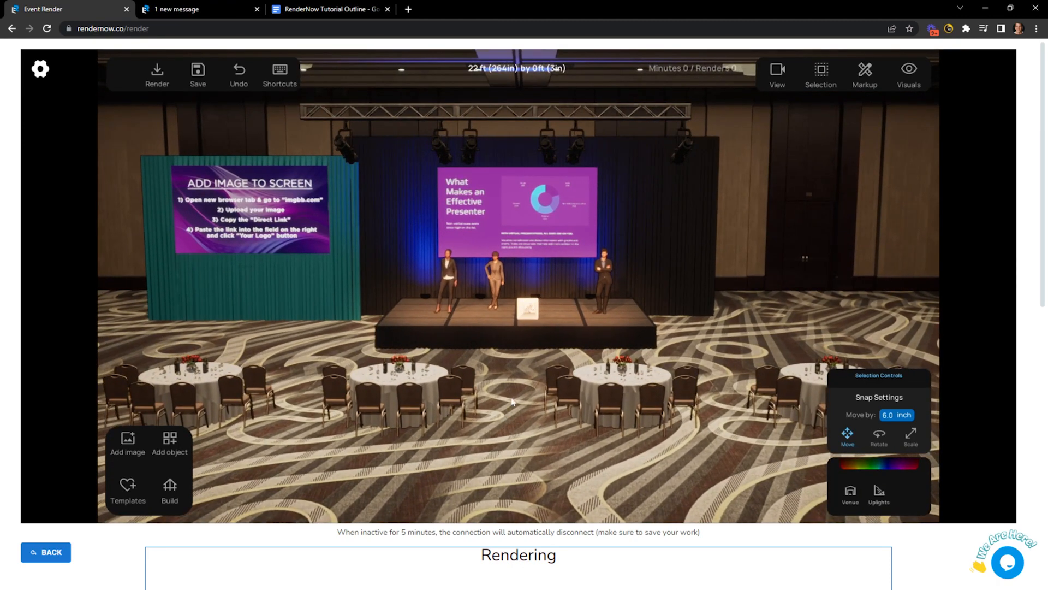
key("t")
scroll(529, 297, "up", 1)
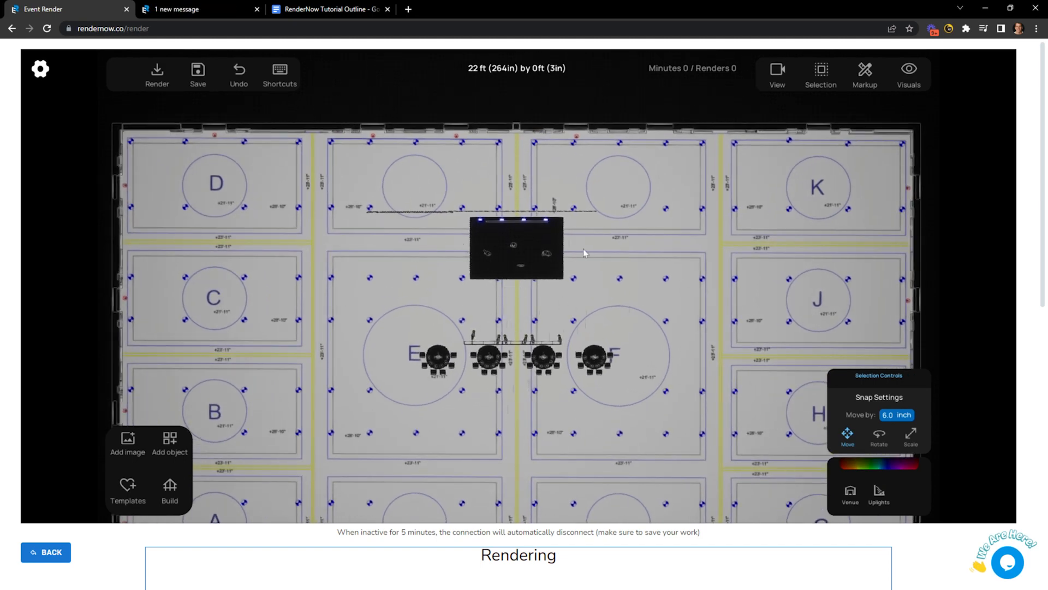
left_click(863, 72)
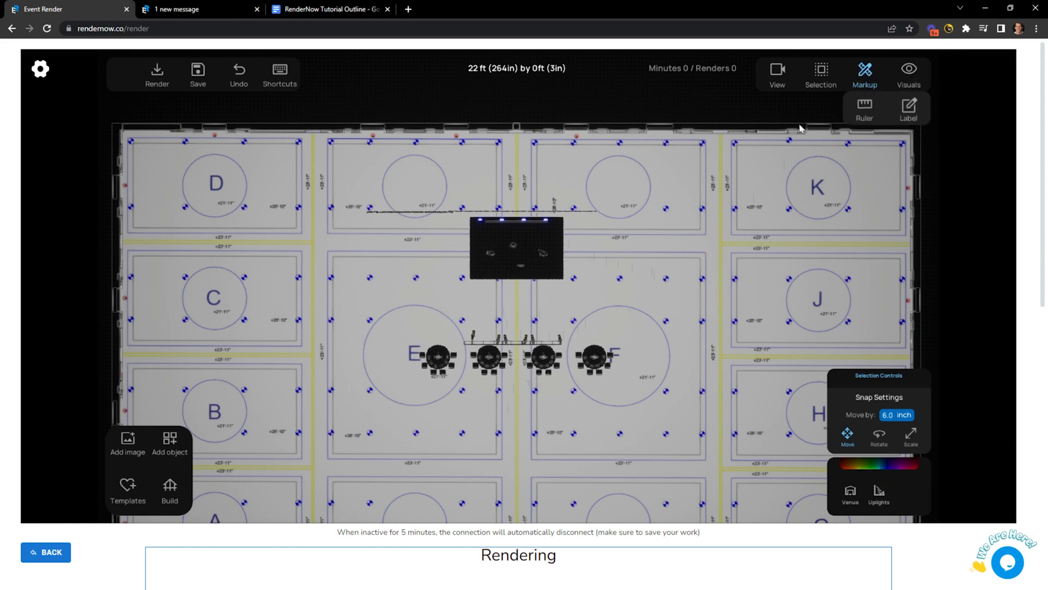
Draw Ruler measurements of 33 ft (396in) beside the stage and 15 ft (184in) below it.
left_click(865, 105)
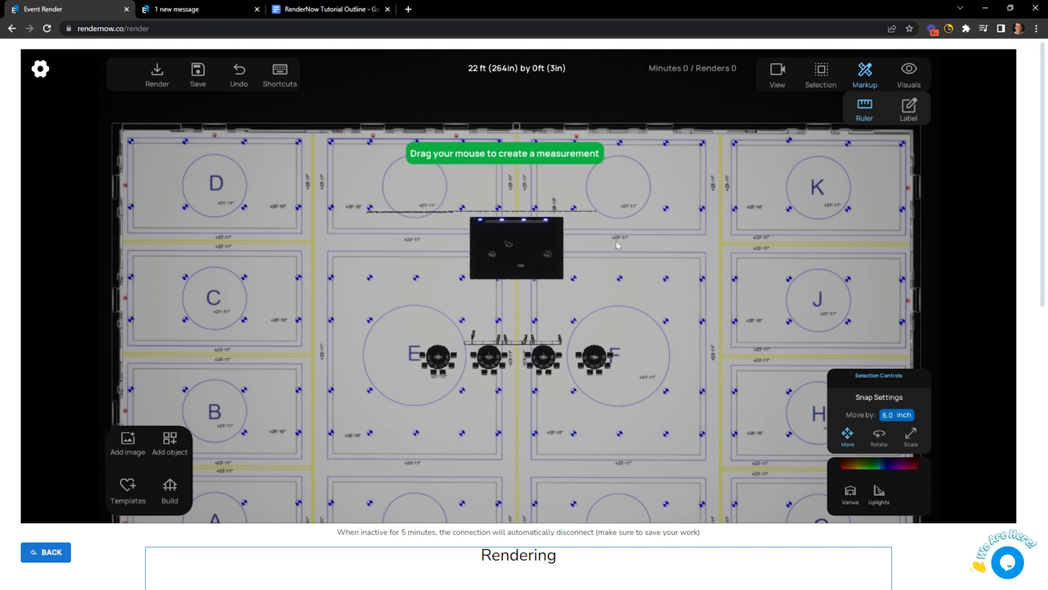
left_click_drag(598, 213, 599, 346)
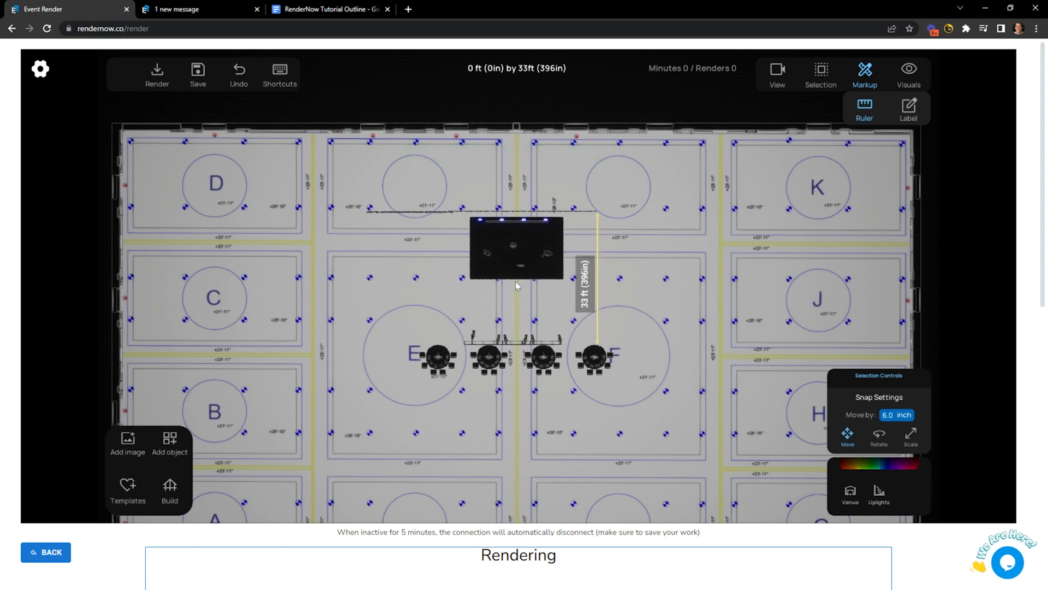
left_click_drag(515, 280, 515, 340)
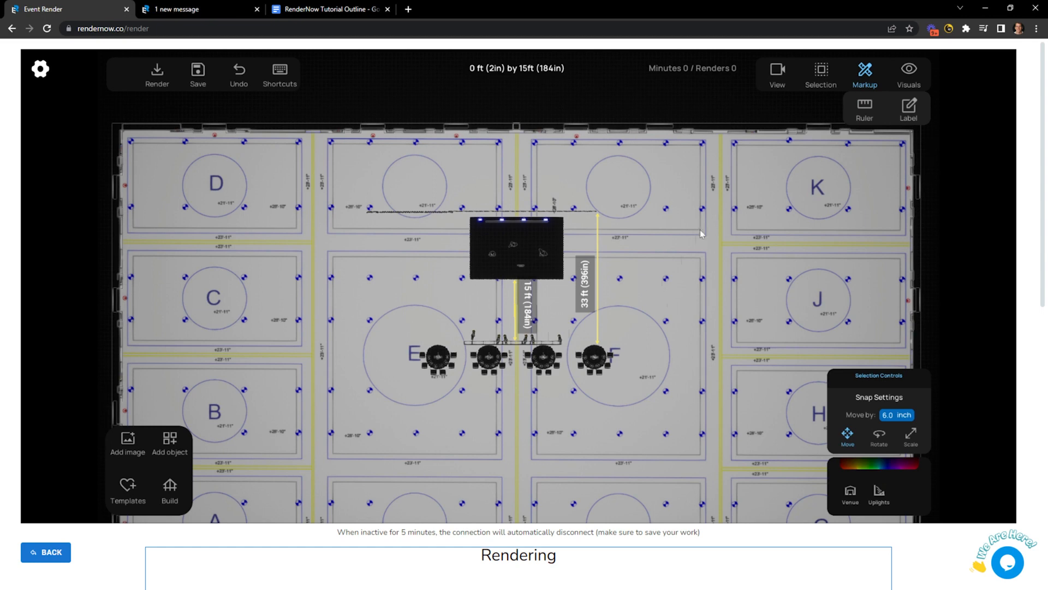
Add a Markup label and drag it onto the stage.
left_click(909, 107)
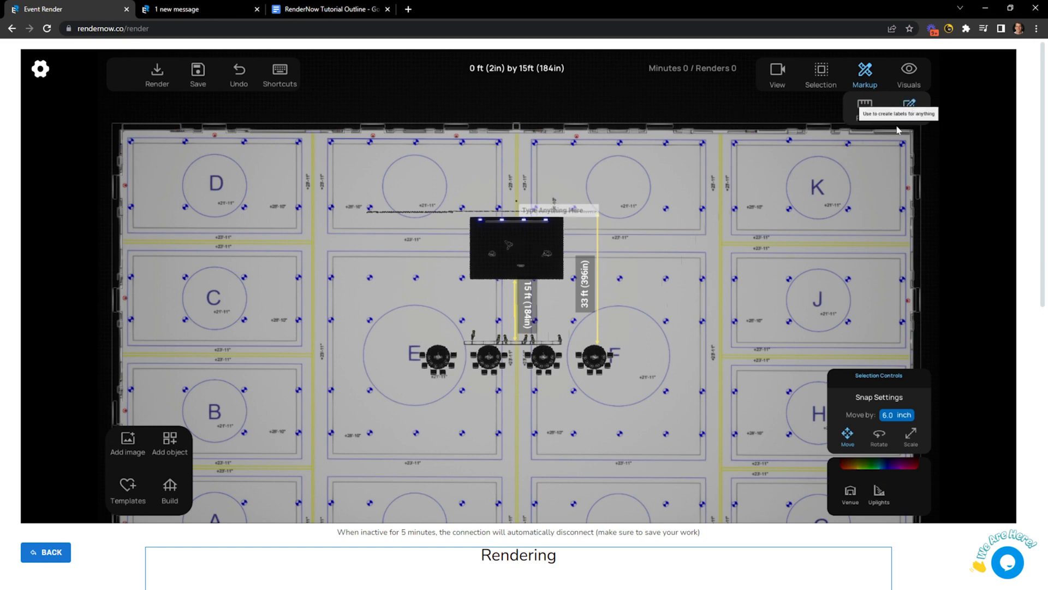
scroll(546, 207, "up", 3)
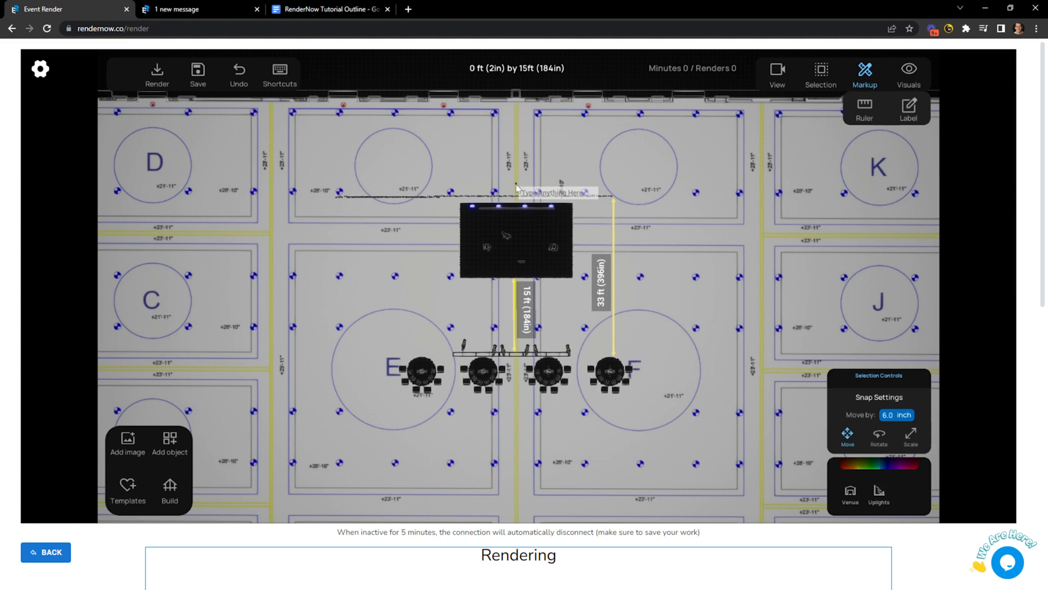
scroll(517, 187, "up", 3)
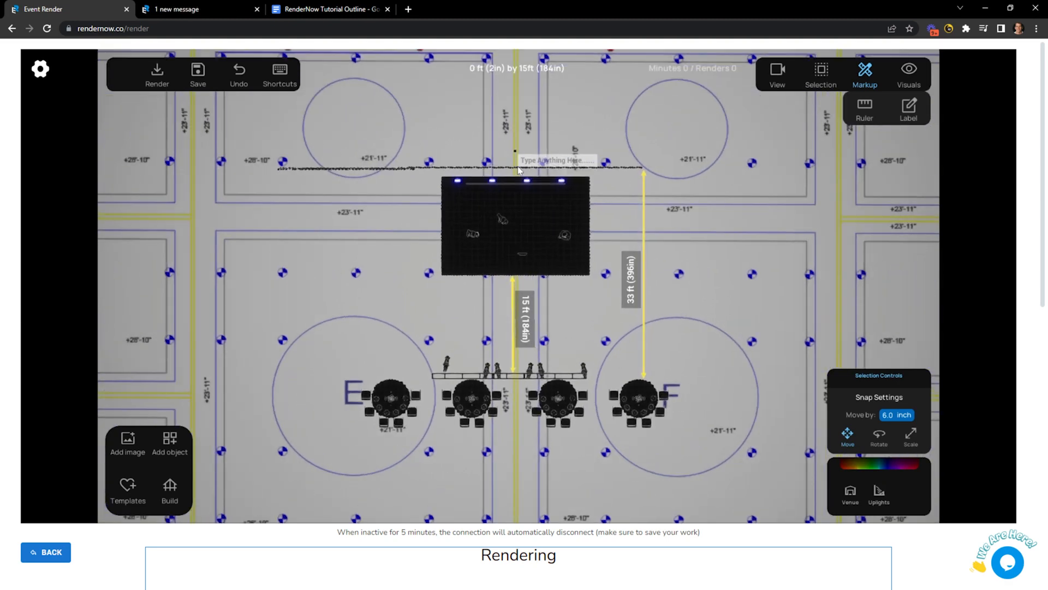
scroll(519, 170, "up", 2)
left_click(517, 156)
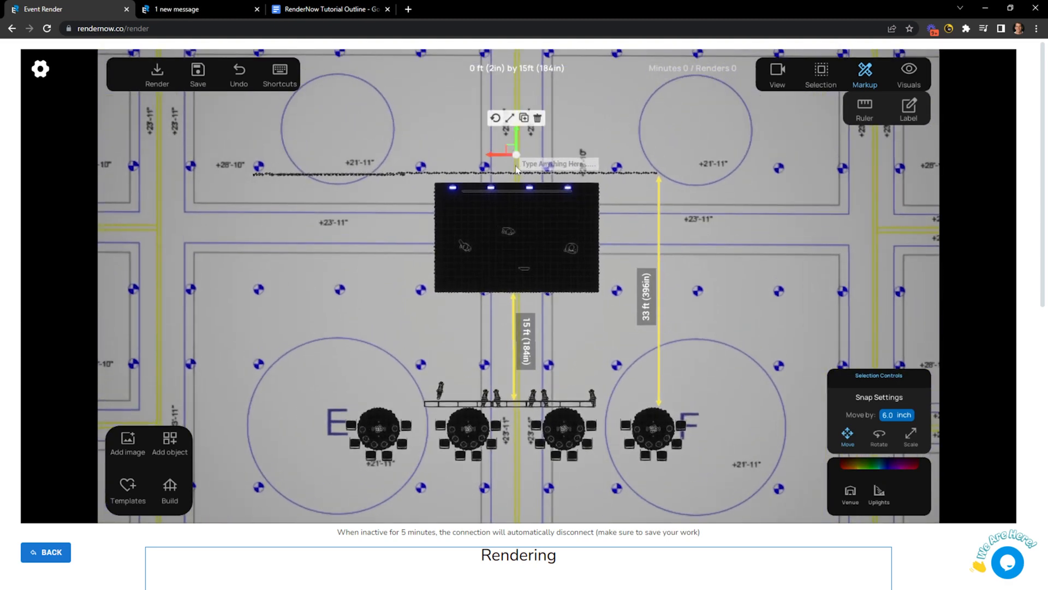
left_click_drag(500, 157, 484, 200)
scroll(461, 220, "up", 2)
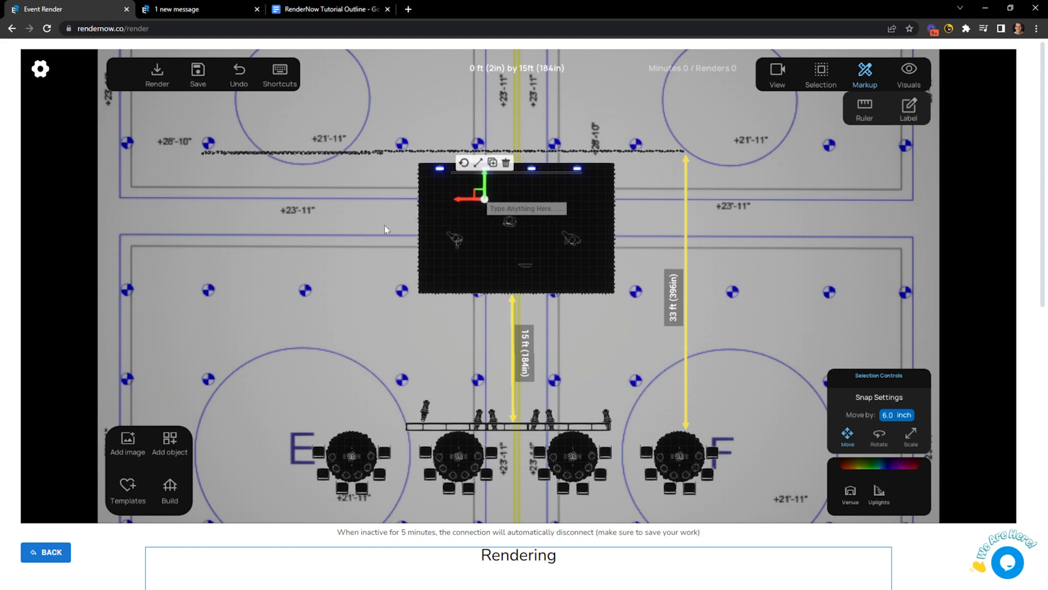
Make the label text read 'Stage size is' and zoom back out over the plan.
left_click(384, 225)
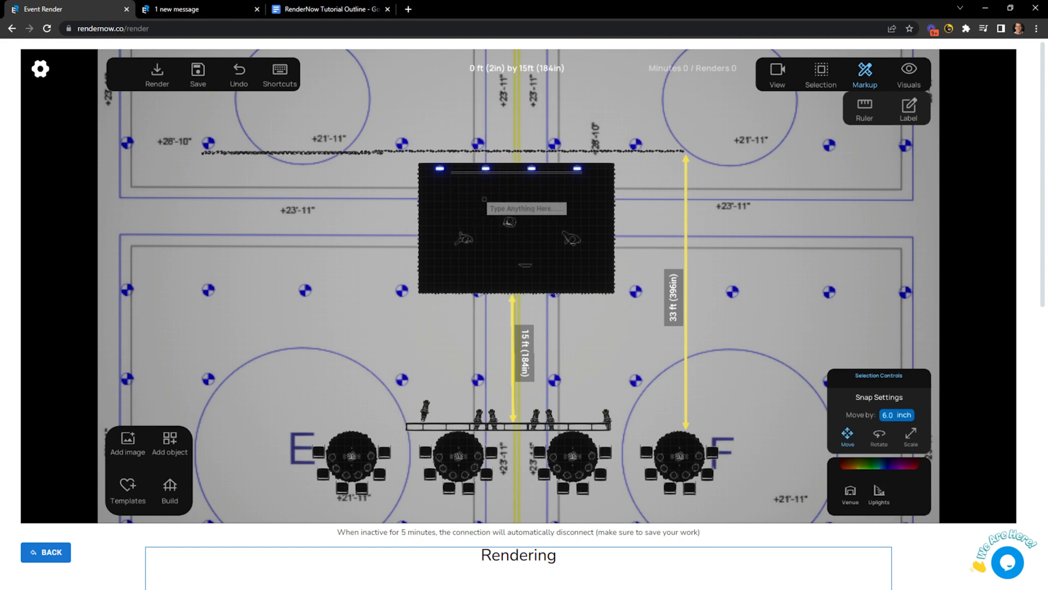
type("Sta")
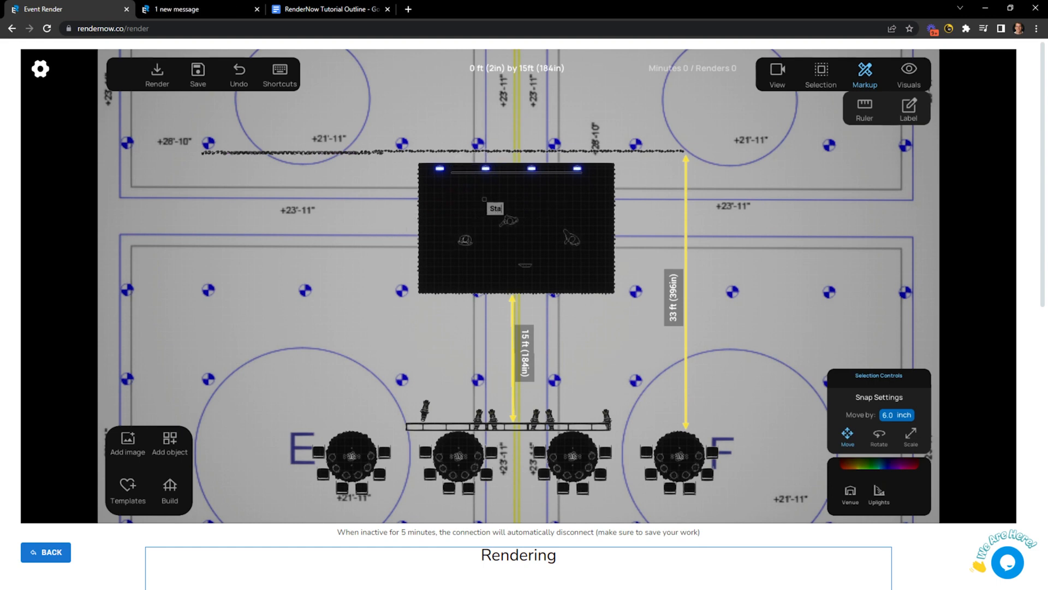
type("ge size")
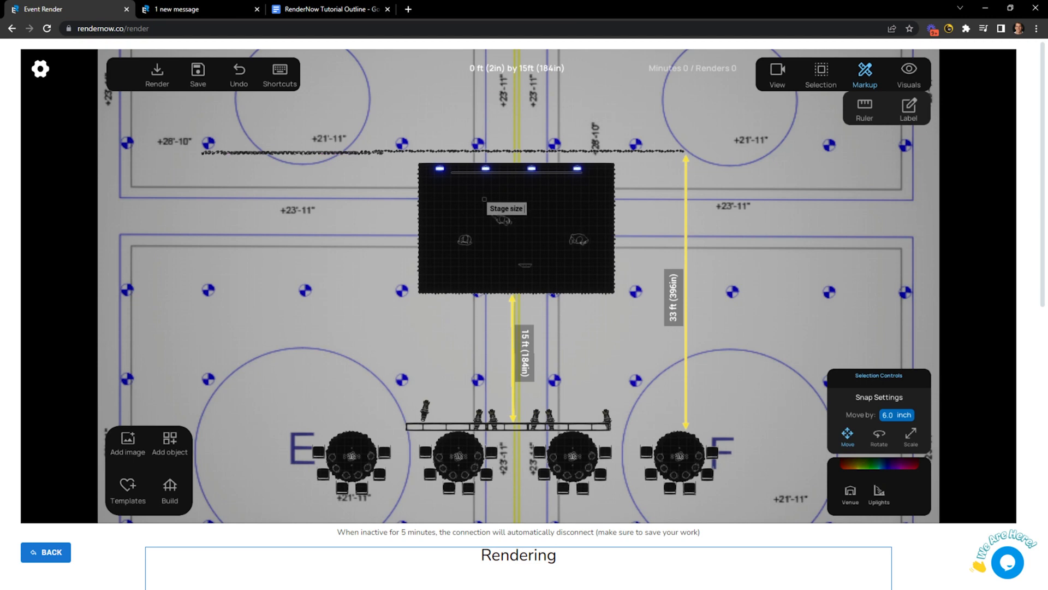
type(" is")
key("BackSpace")
scroll(362, 312, "down", 5)
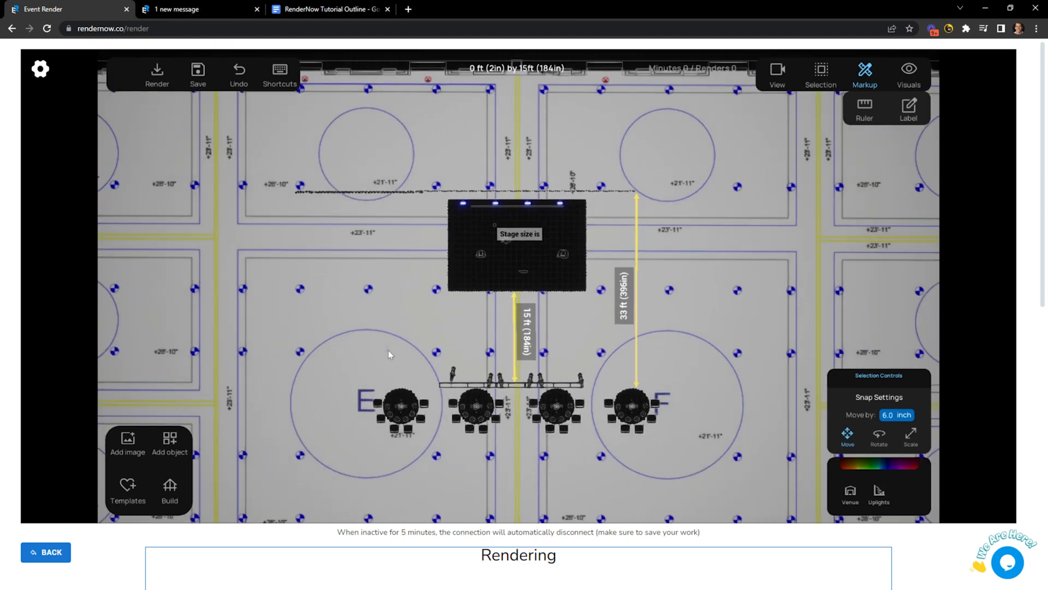
scroll(389, 343, "down", 3)
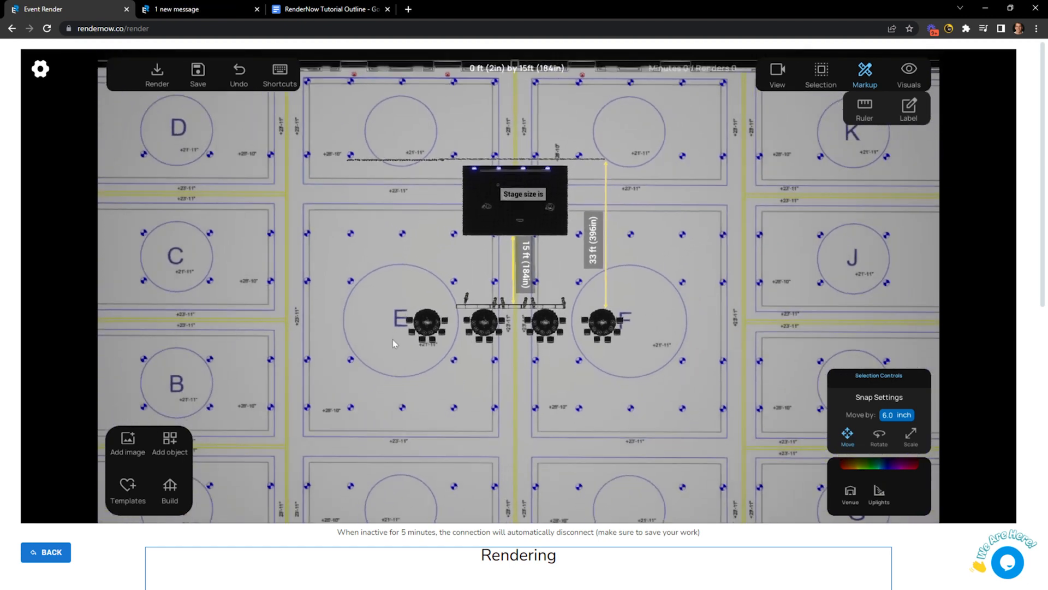
scroll(391, 346, "down", 2)
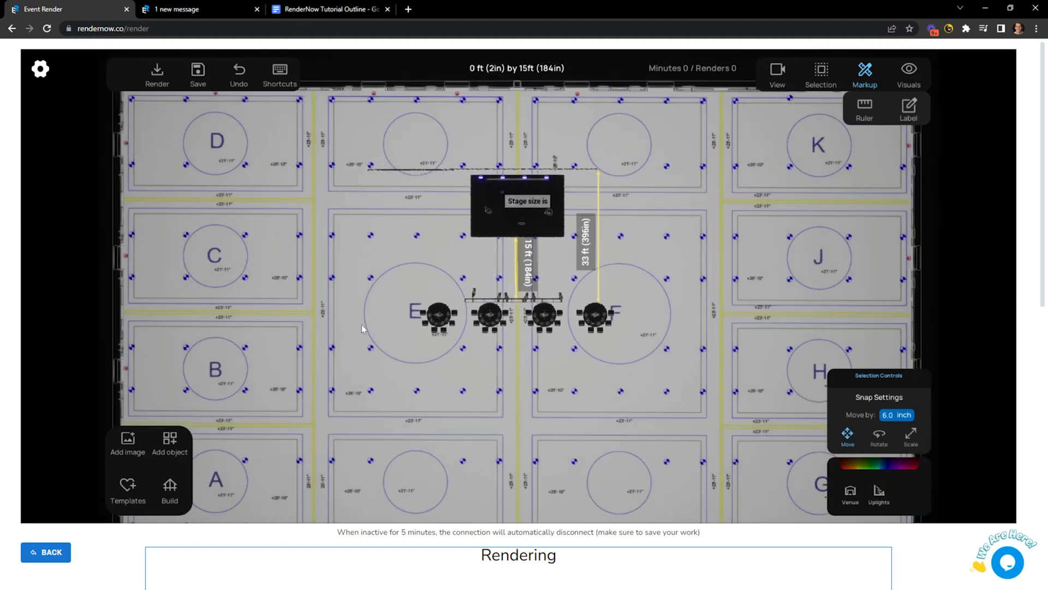
left_click_drag(374, 316, 381, 318)
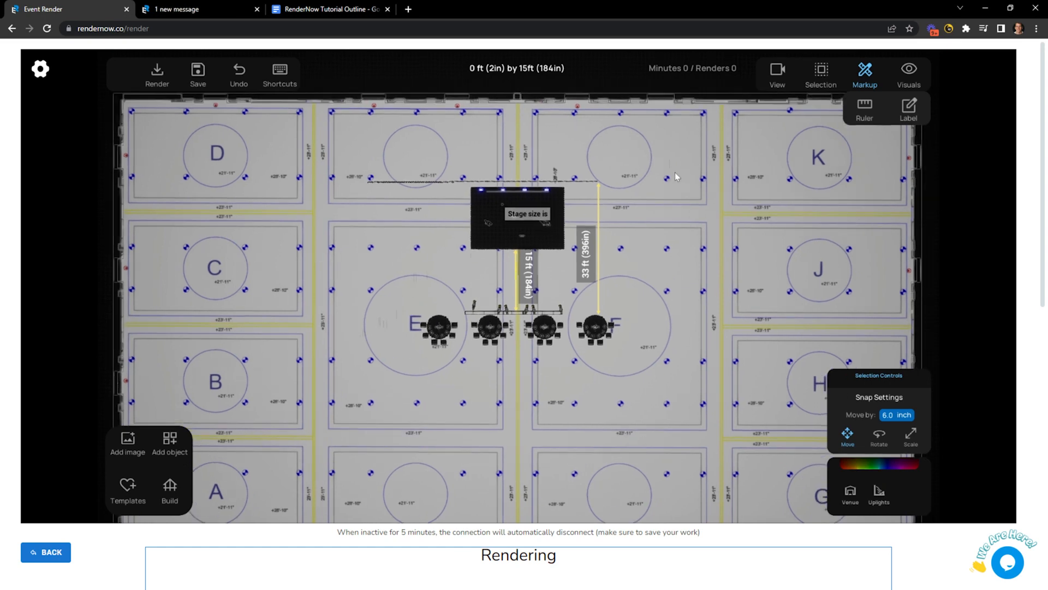
Check the stage in Front, Left and Right views, return to Top, then show the outline document.
left_click(775, 71)
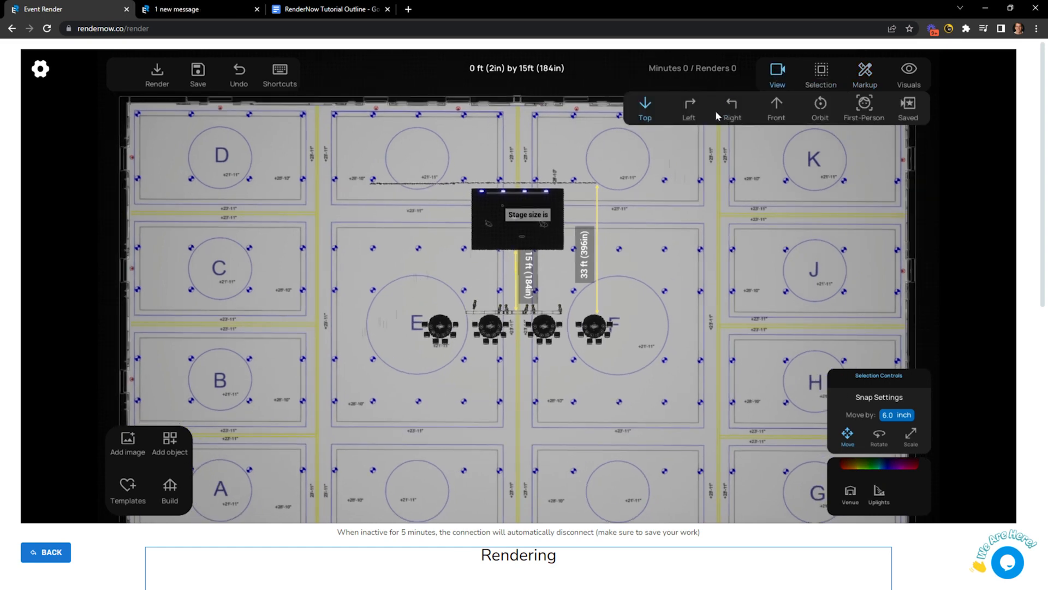
left_click(777, 107)
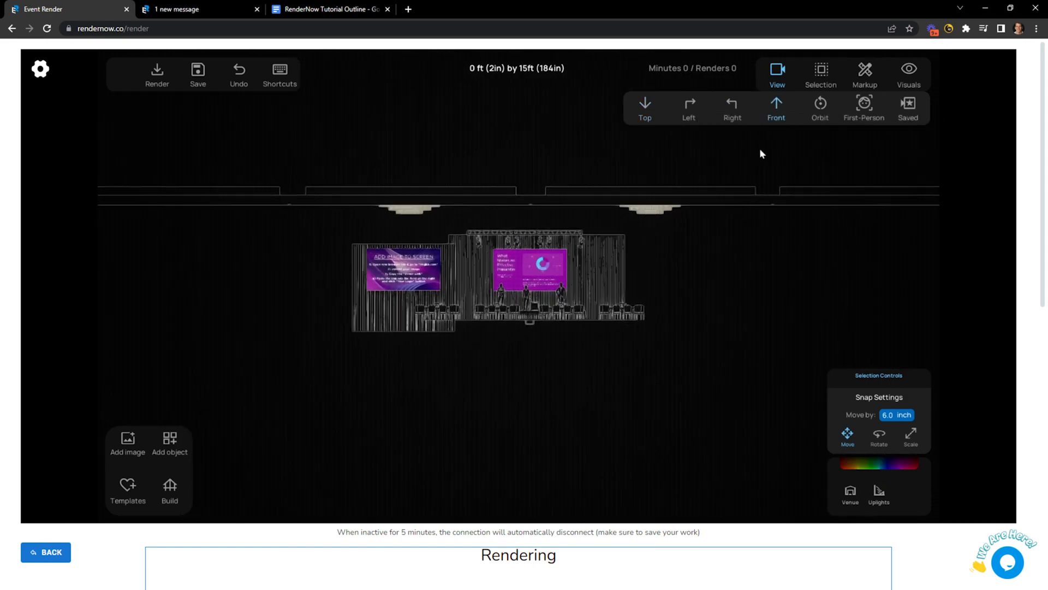
left_click(683, 112)
left_click(731, 105)
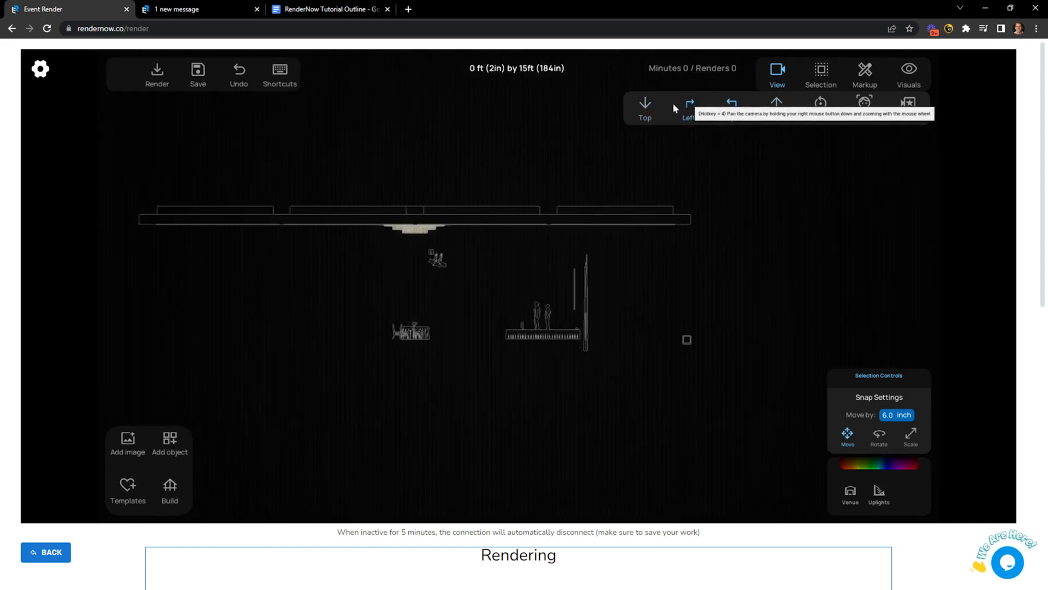
left_click(643, 107)
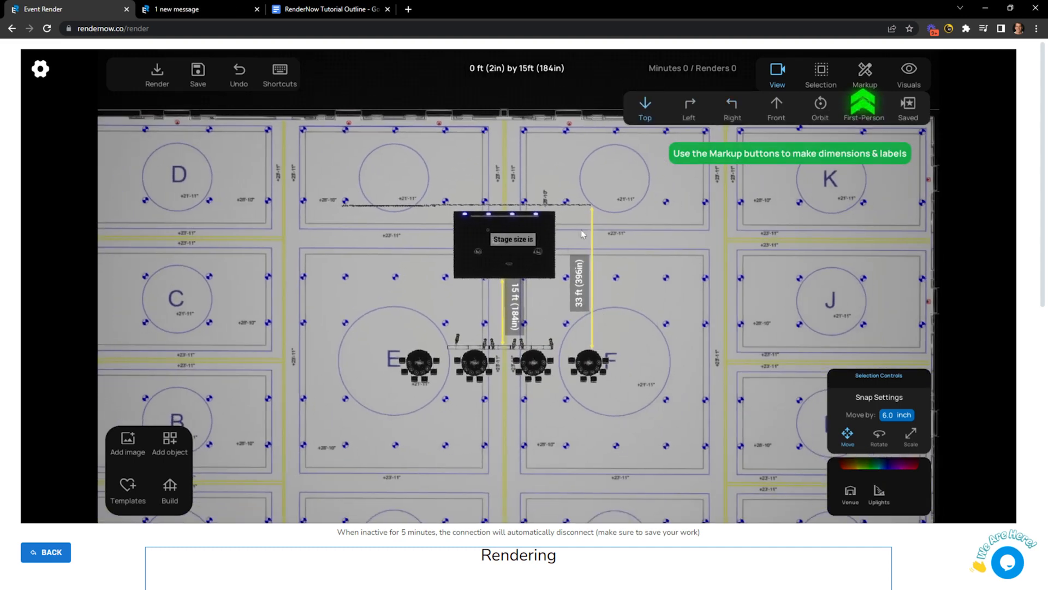
left_click(332, 9)
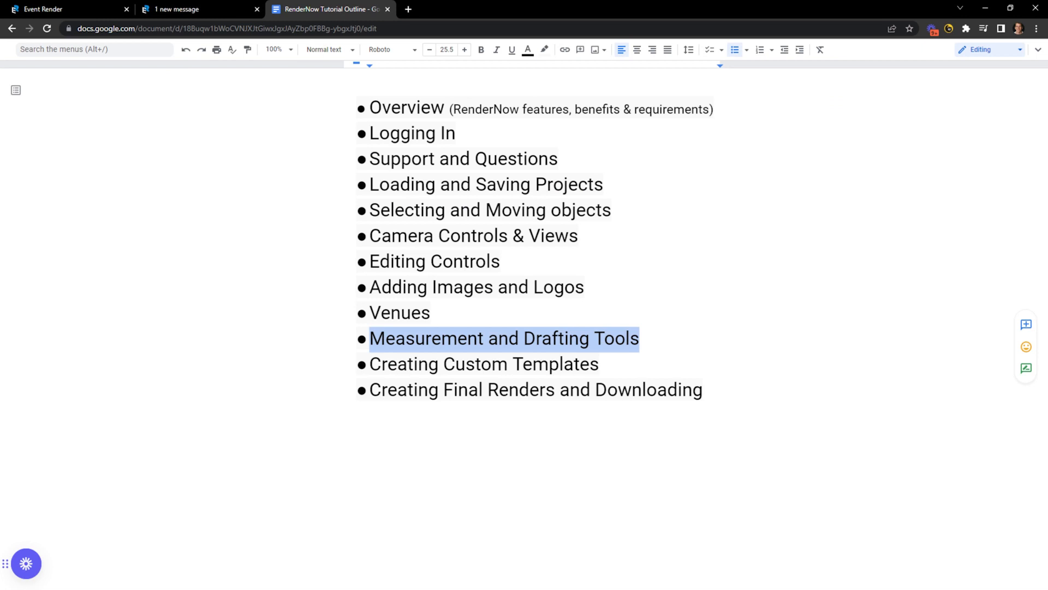
Highlight the 'Creating Custom Templates' outline line and go back to the Event Render tab.
left_click(551, 361)
left_click_drag(599, 364, 381, 364)
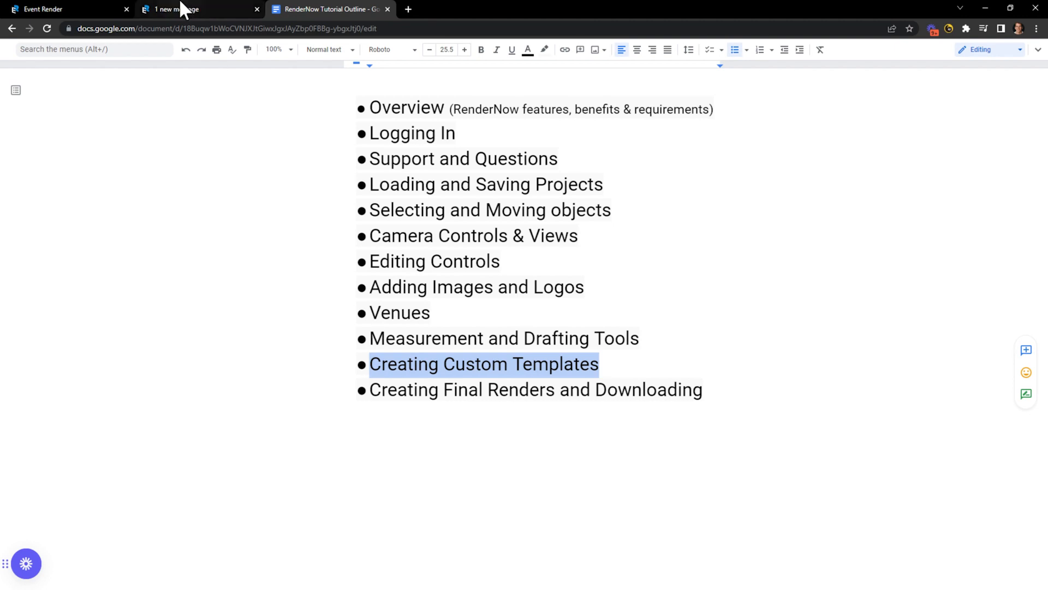
left_click(76, 9)
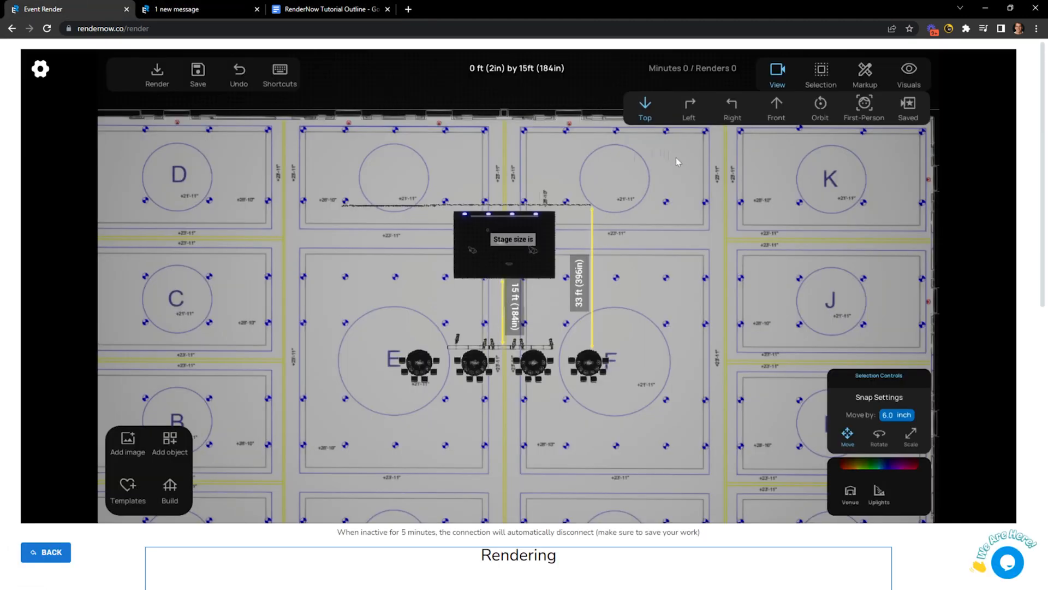
In Orbit view, delete the purple centre screen and the teal left screen.
left_click(820, 107)
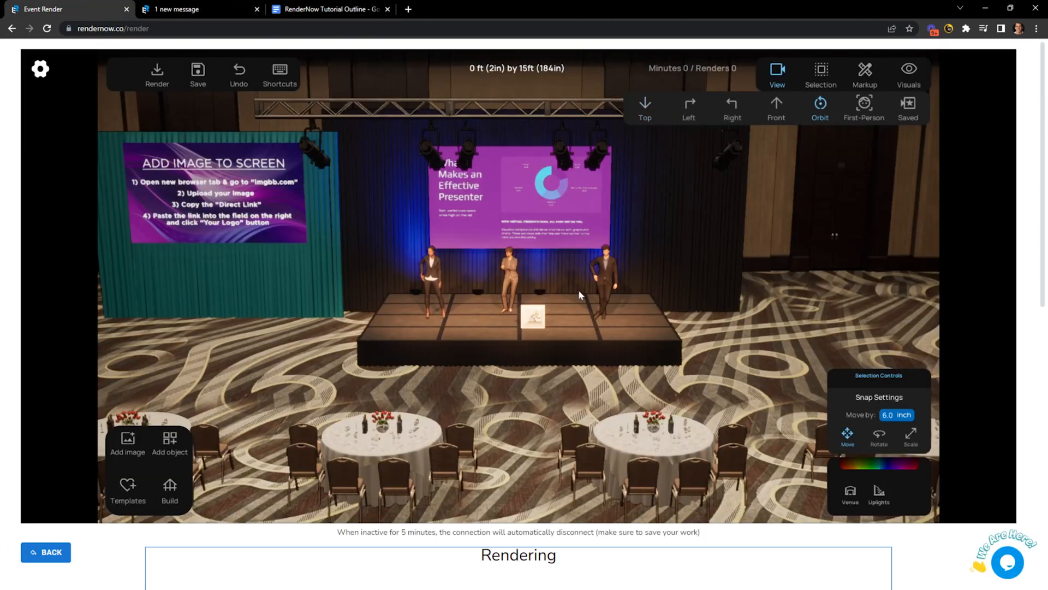
scroll(554, 373, "down", 3)
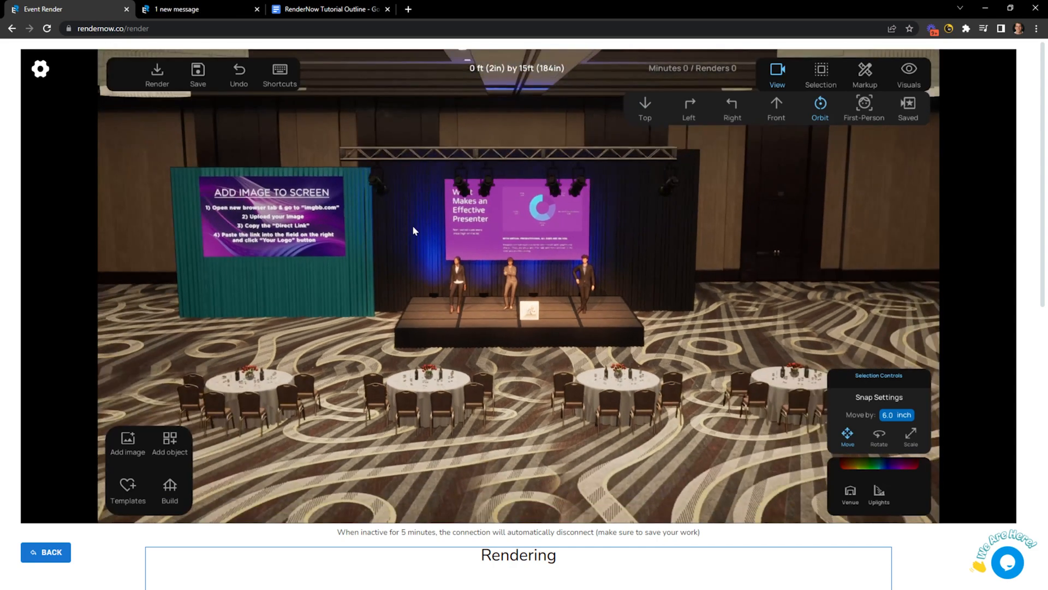
left_click(542, 238)
key("Delete")
left_click(297, 256)
key("Delete")
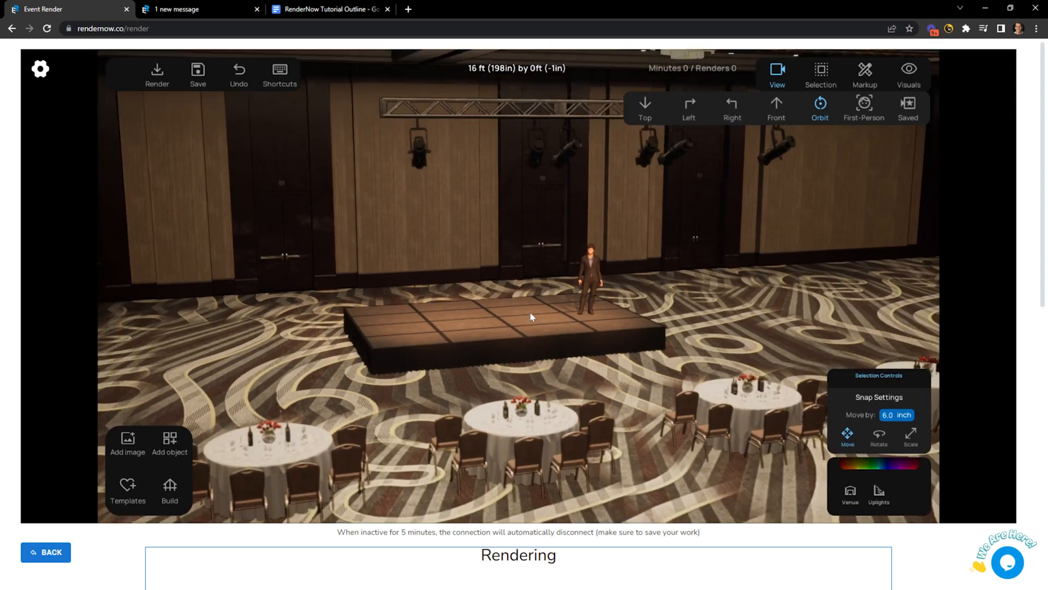
scroll(516, 319, "down", 2)
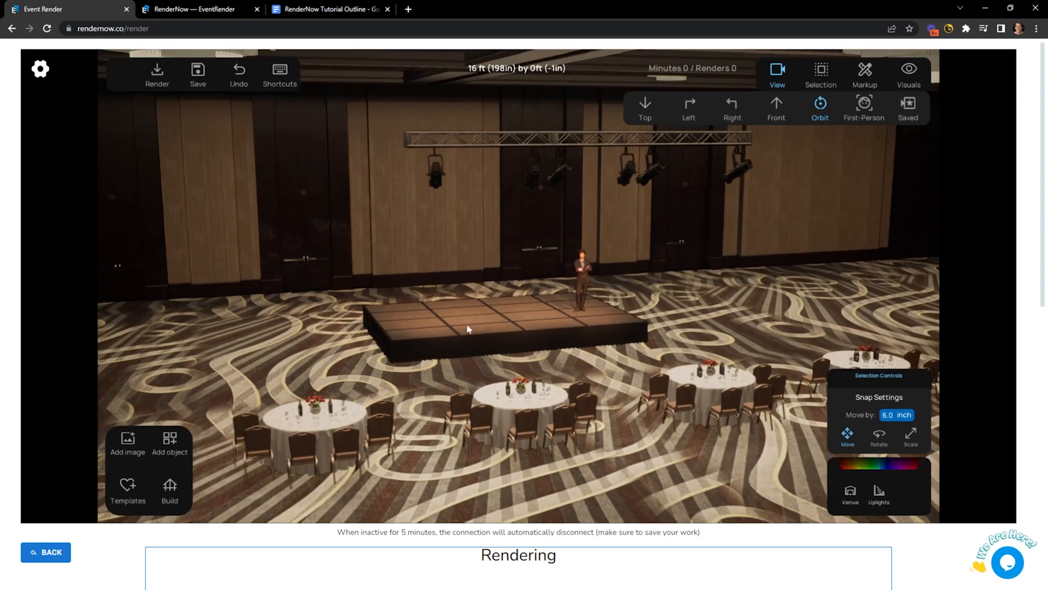
Shift the presenter left on the stage, orbit to face it straight on, and open Templates.
right_click_drag(467, 326, 449, 328)
scroll(617, 300, "up", 2)
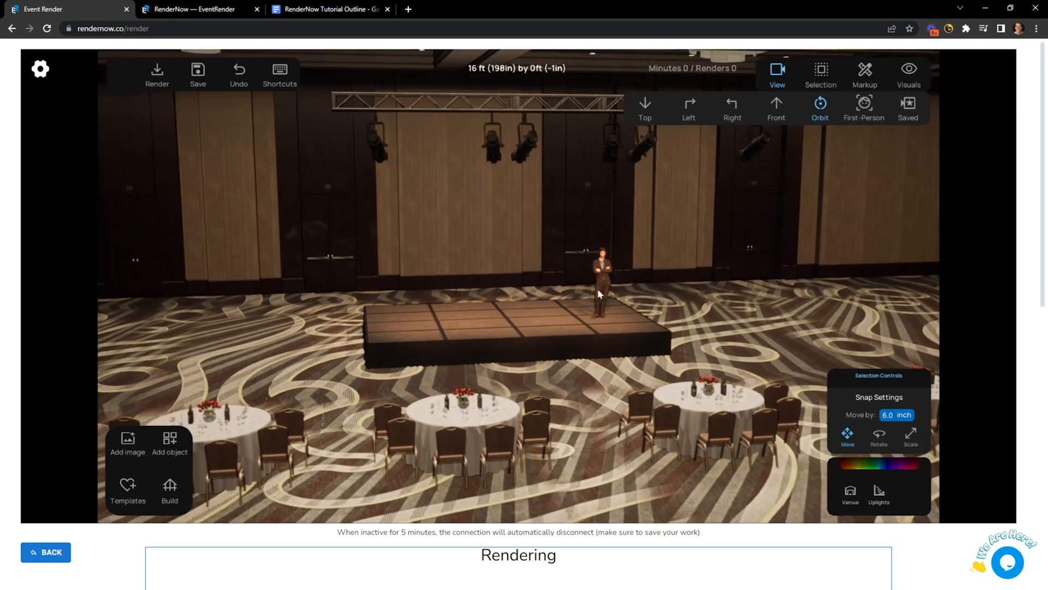
left_click(599, 289)
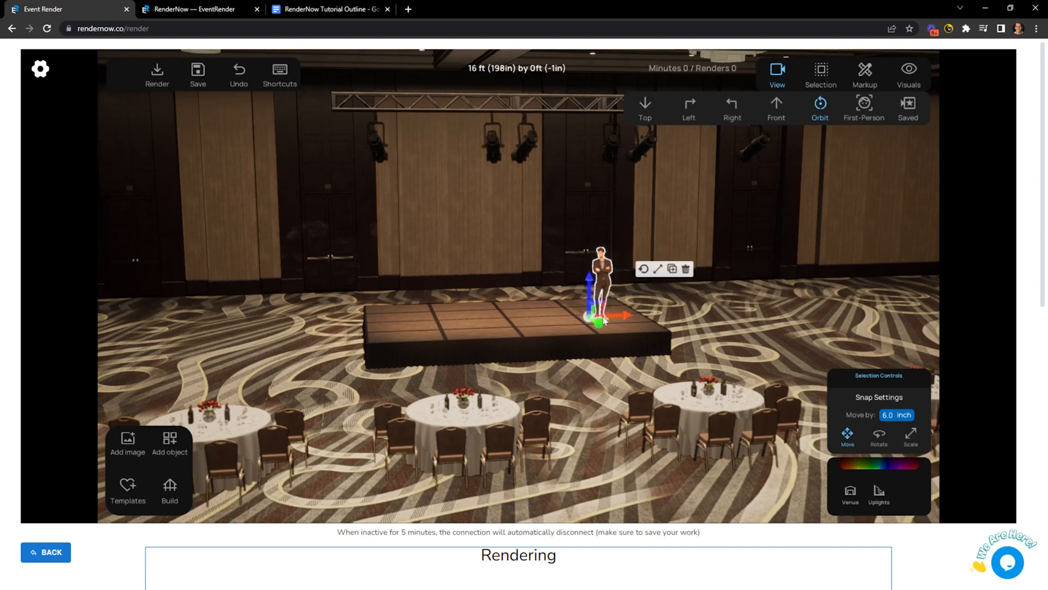
left_click_drag(623, 316, 636, 315)
left_click(679, 322)
right_click_drag(678, 323, 660, 320)
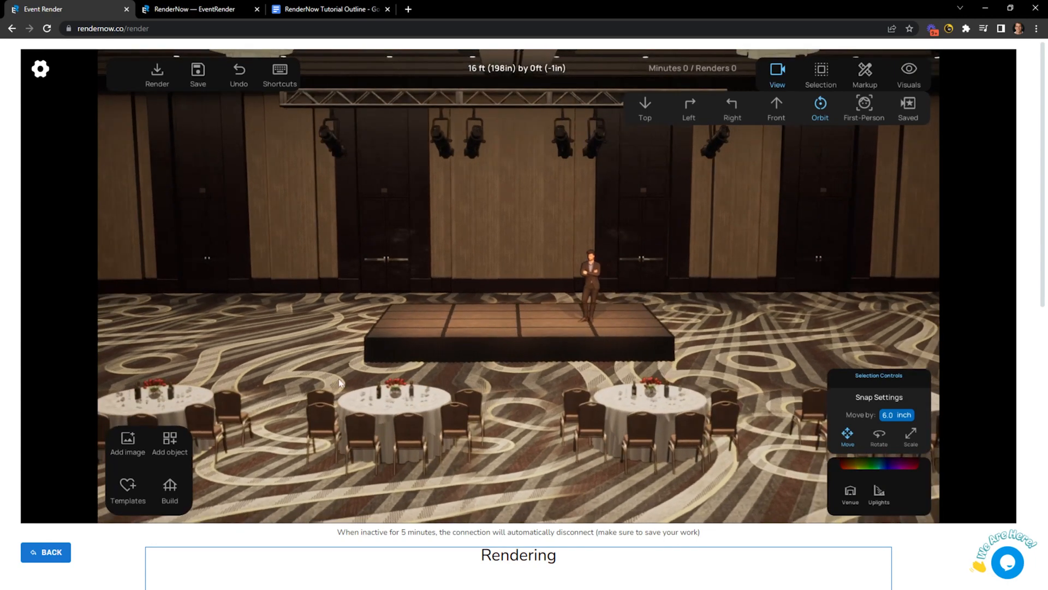
left_click(128, 483)
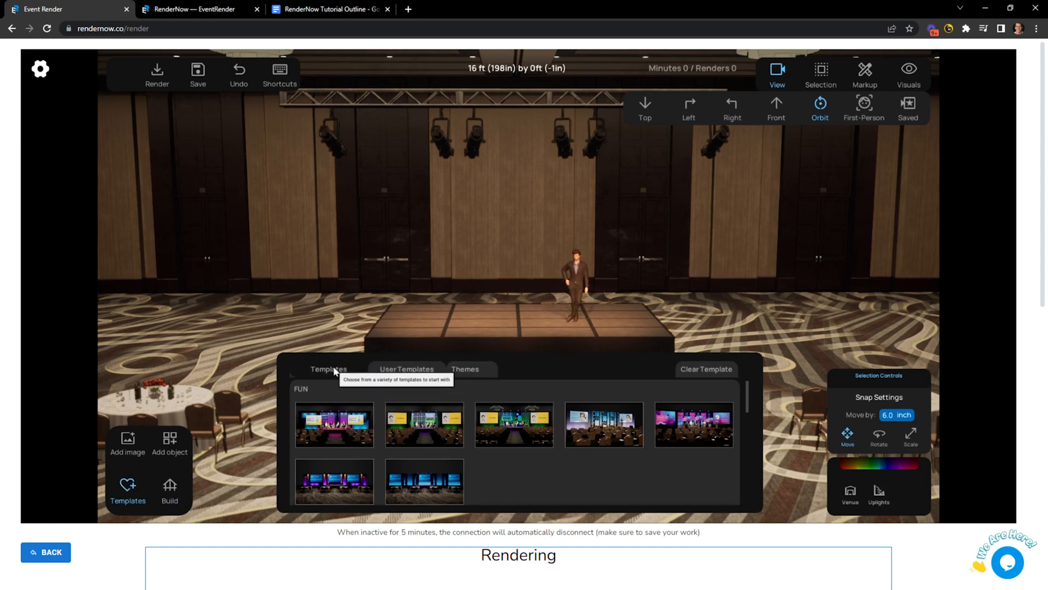
scroll(365, 427, "down", 3)
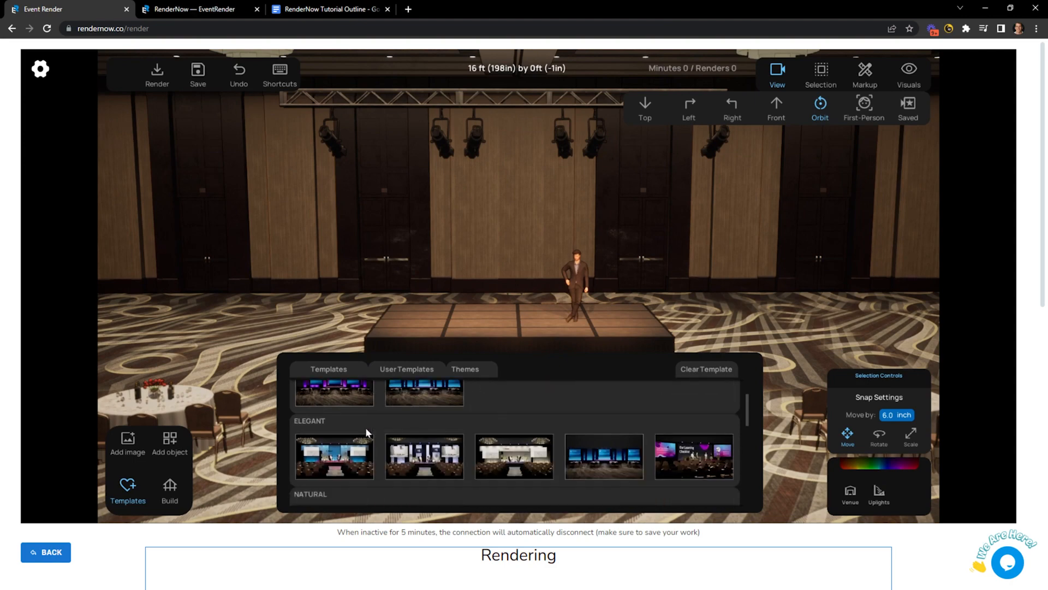
scroll(365, 427, "up", 2)
scroll(364, 427, "up", 2)
left_click_drag(365, 427, 419, 310)
scroll(419, 310, "down", 2)
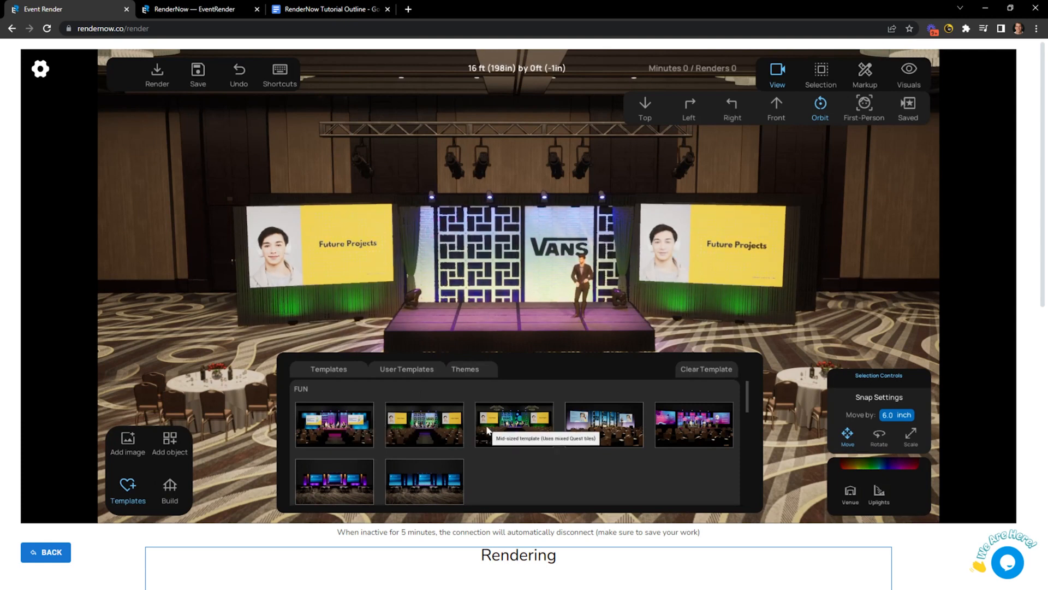
left_click_drag(490, 294, 503, 315)
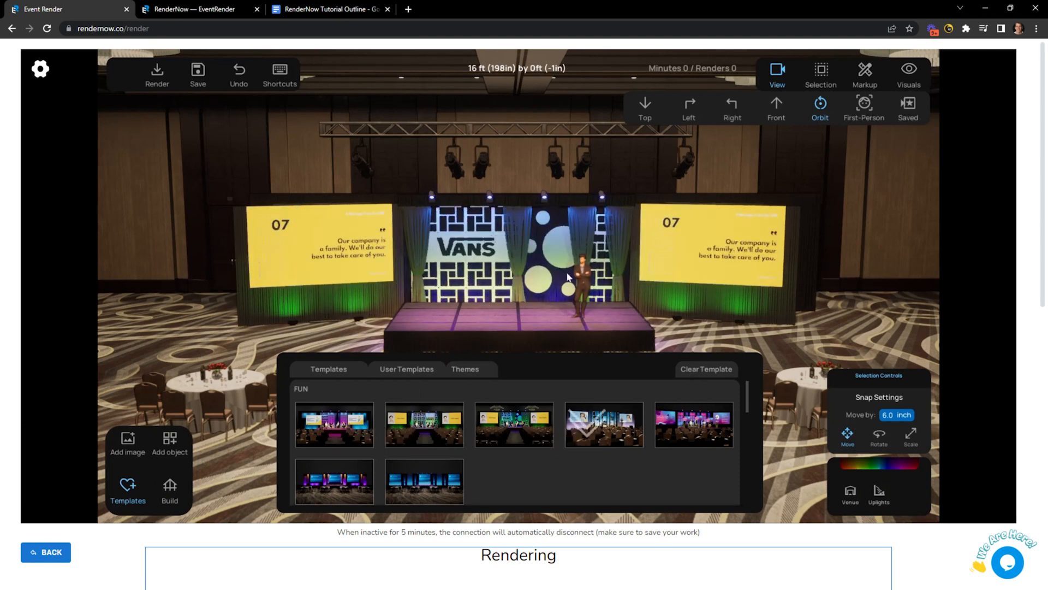
left_click_drag(568, 277, 569, 278)
left_click_drag(636, 314, 615, 284)
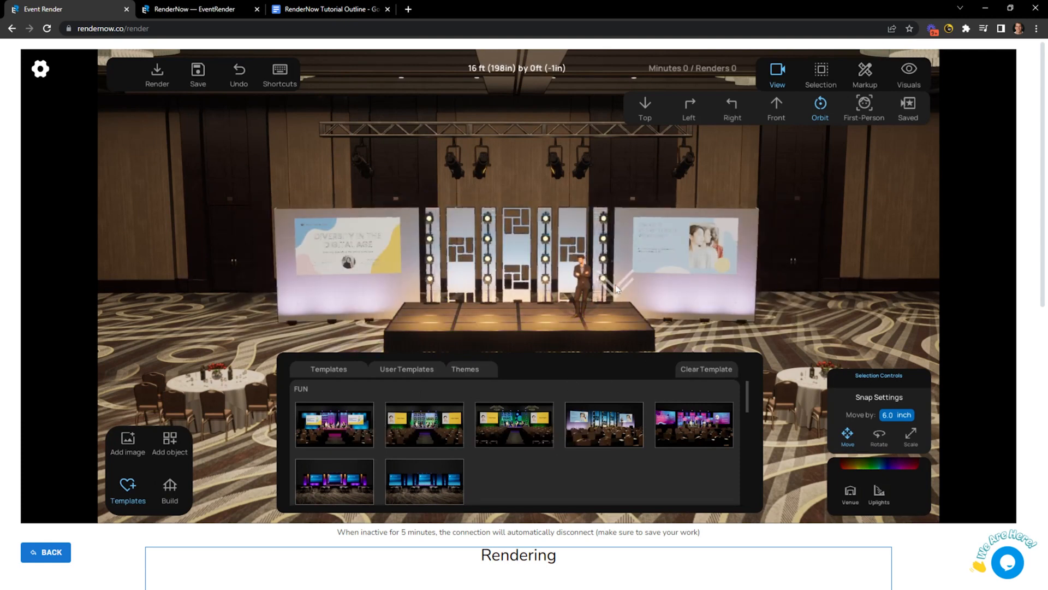
left_click_drag(398, 475, 423, 296)
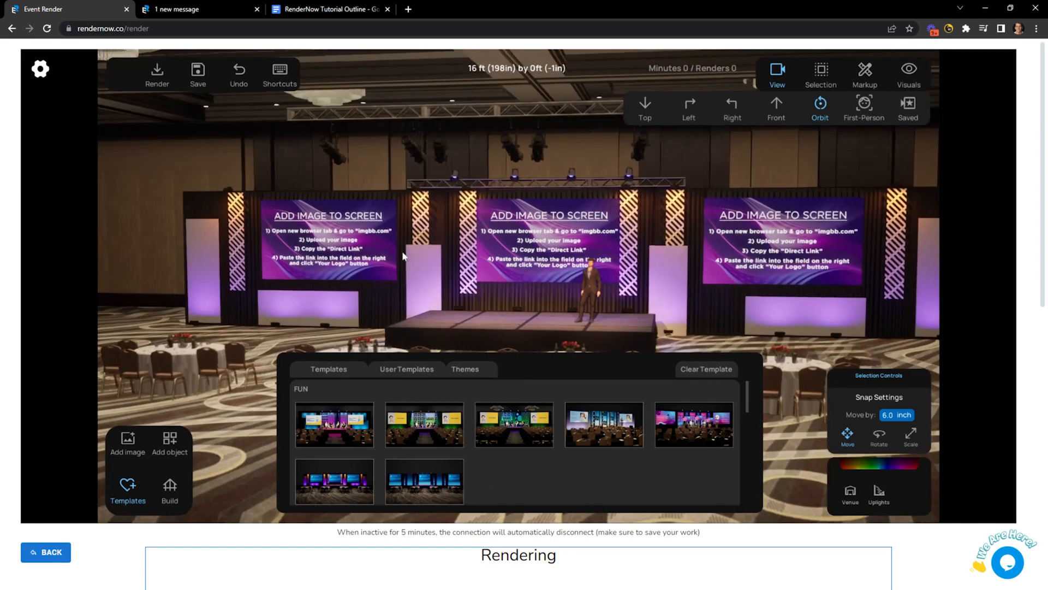
left_click(324, 233)
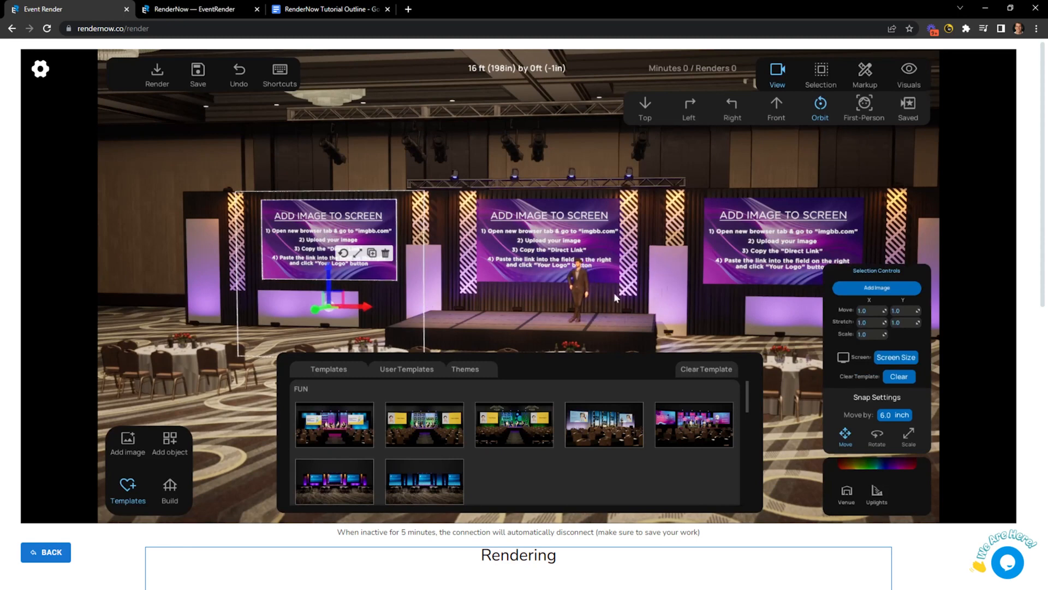
left_click(694, 370)
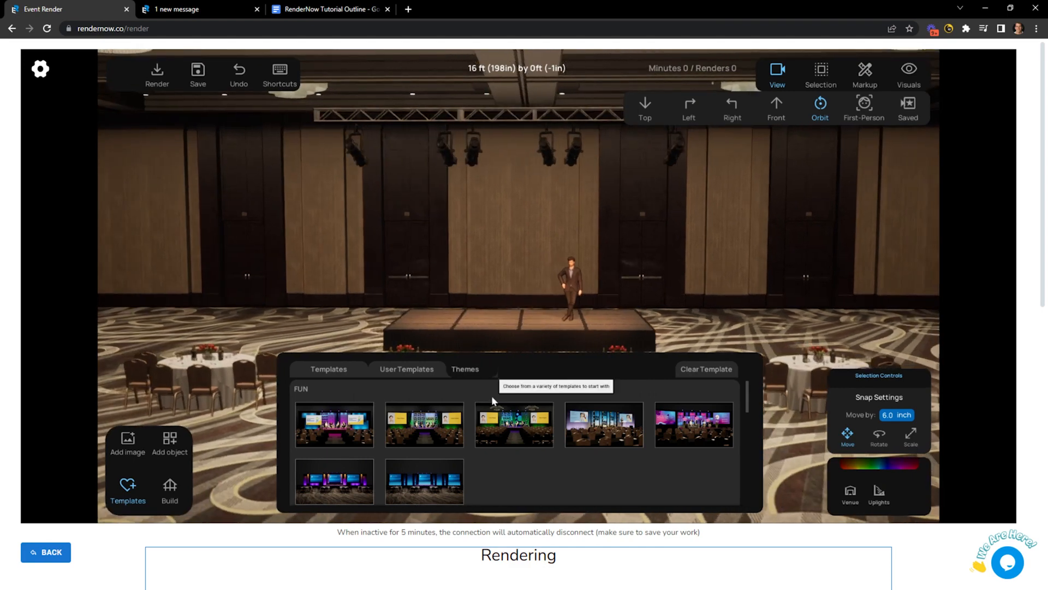
Add a large screen from Screens left of the stage and place a second one on its right.
left_click(407, 370)
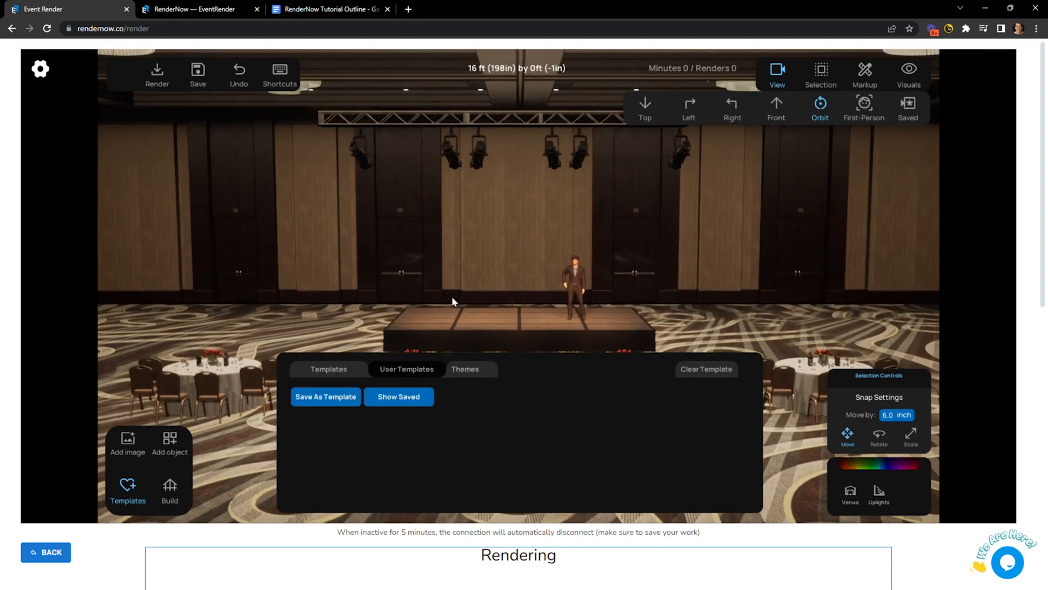
left_click(171, 441)
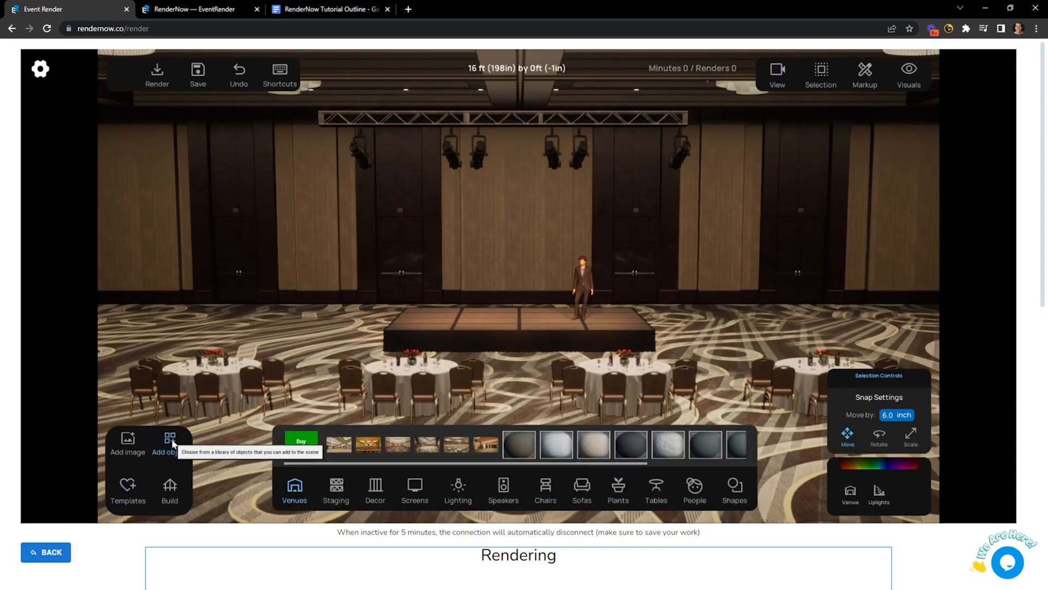
left_click(415, 487)
left_click(450, 446)
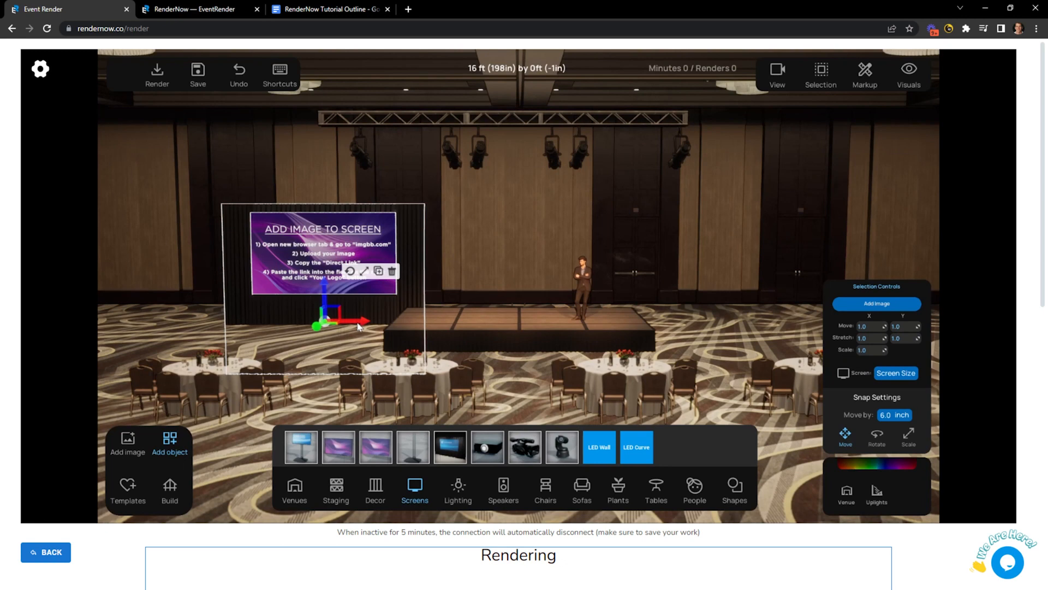
left_click_drag(358, 326, 753, 330)
left_click(350, 262)
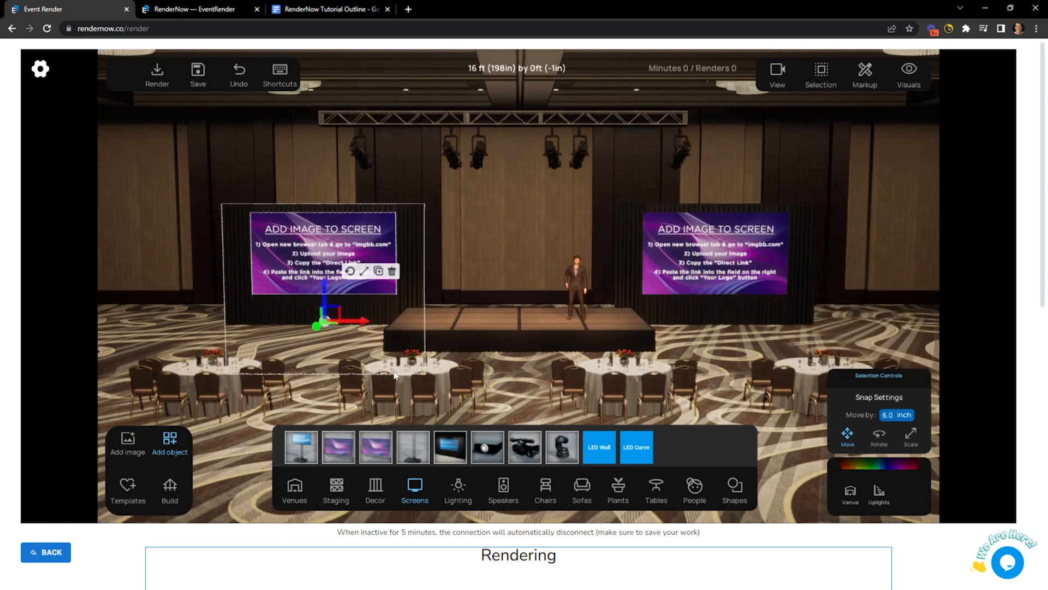
left_click(342, 404)
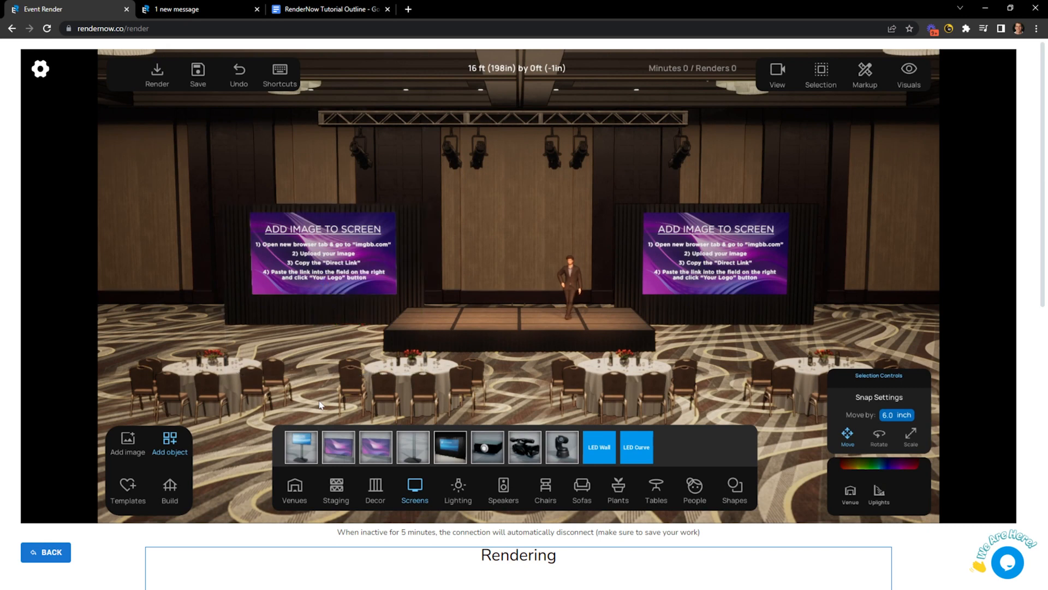
left_click(127, 485)
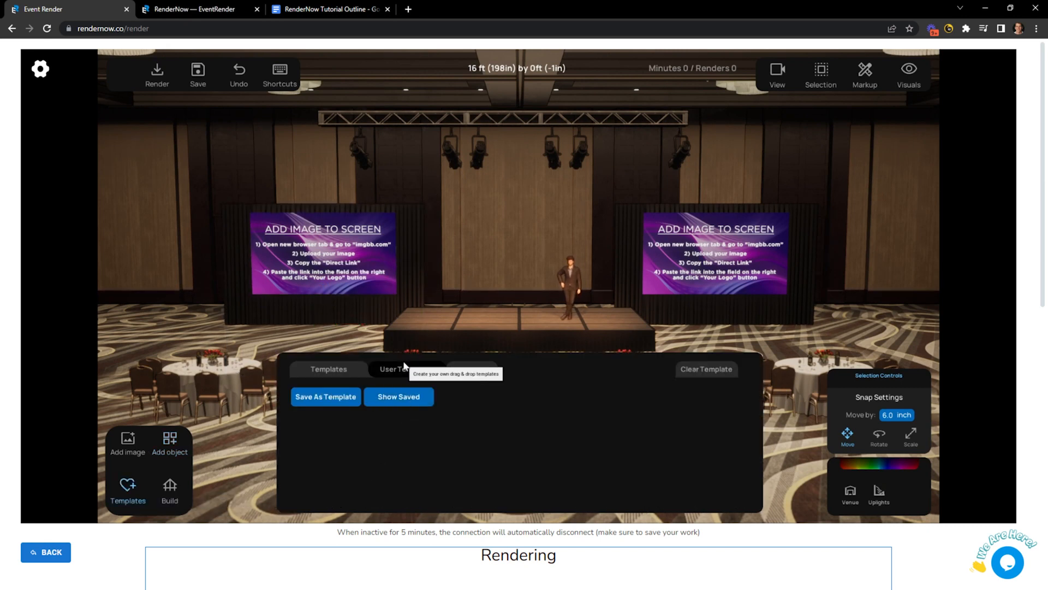
Browse the saved template groups 2, 3, 4 and A New Group, then load Sunday2.
left_click(197, 71)
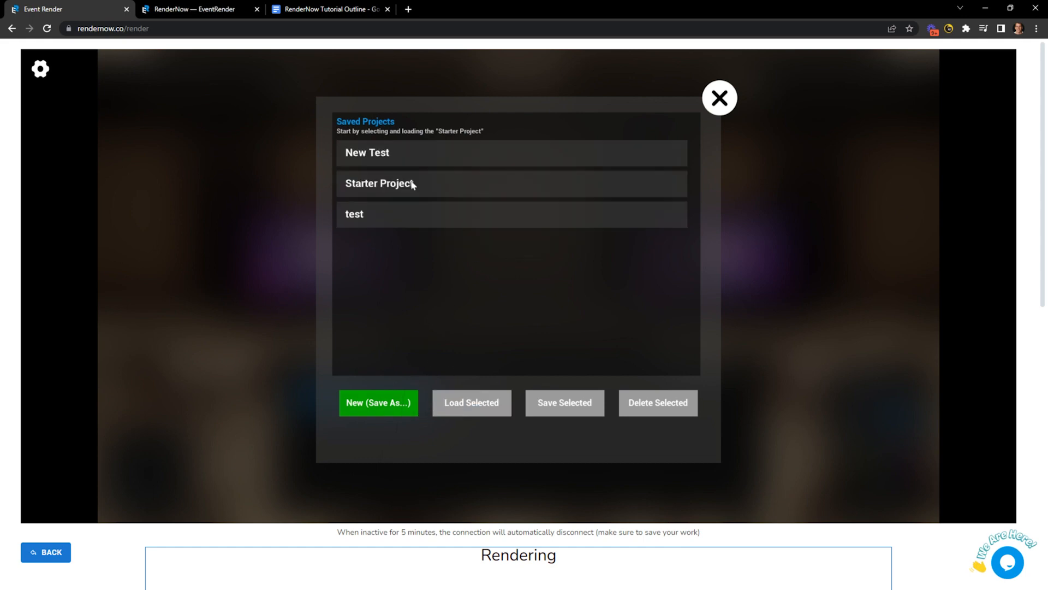
left_click(722, 102)
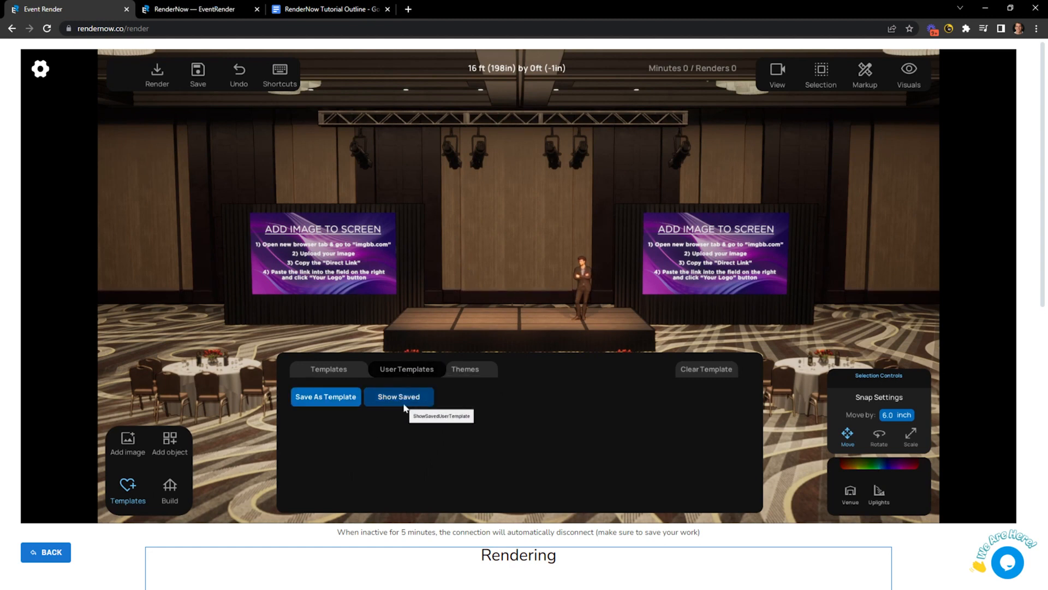
left_click(330, 399)
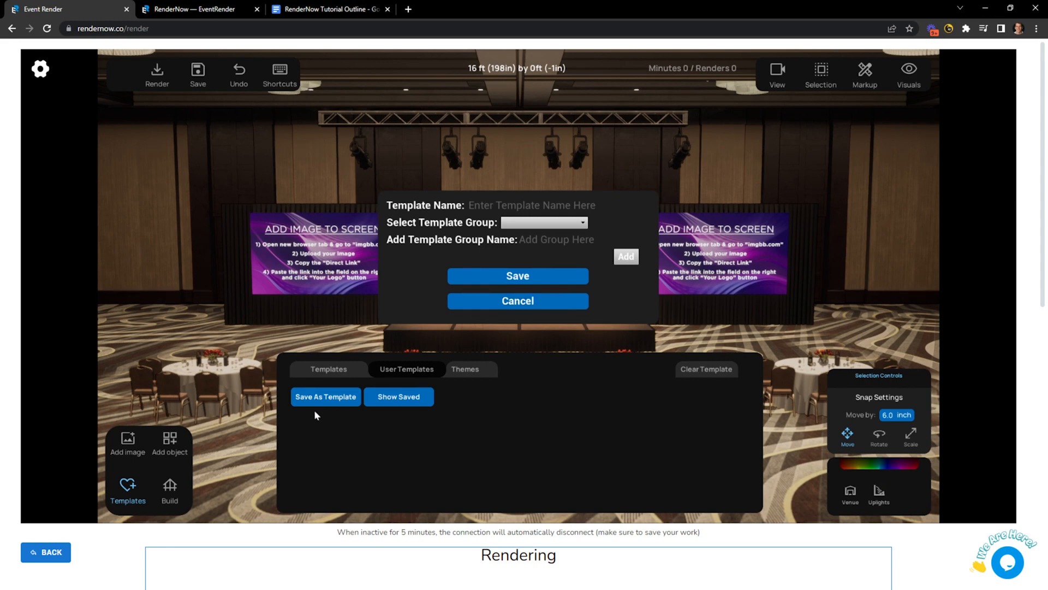
left_click(389, 400)
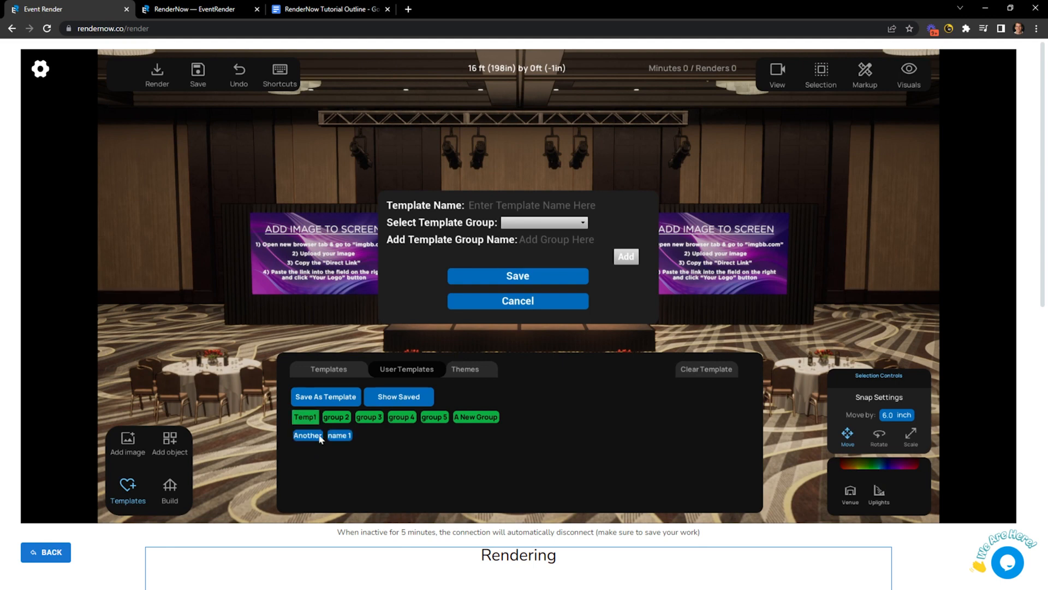
left_click(336, 418)
left_click(374, 418)
left_click(402, 418)
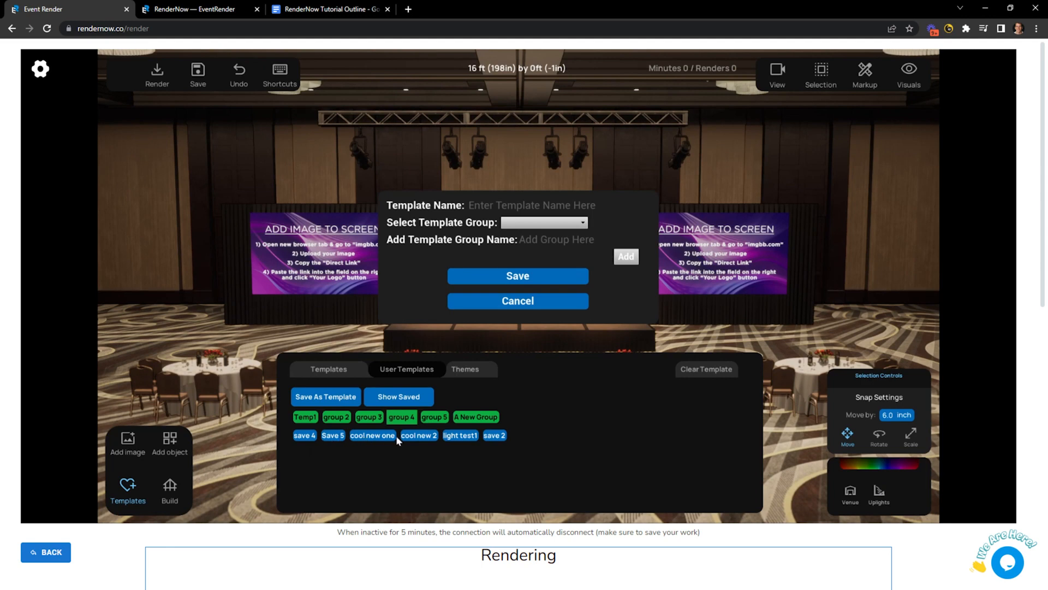
left_click(467, 418)
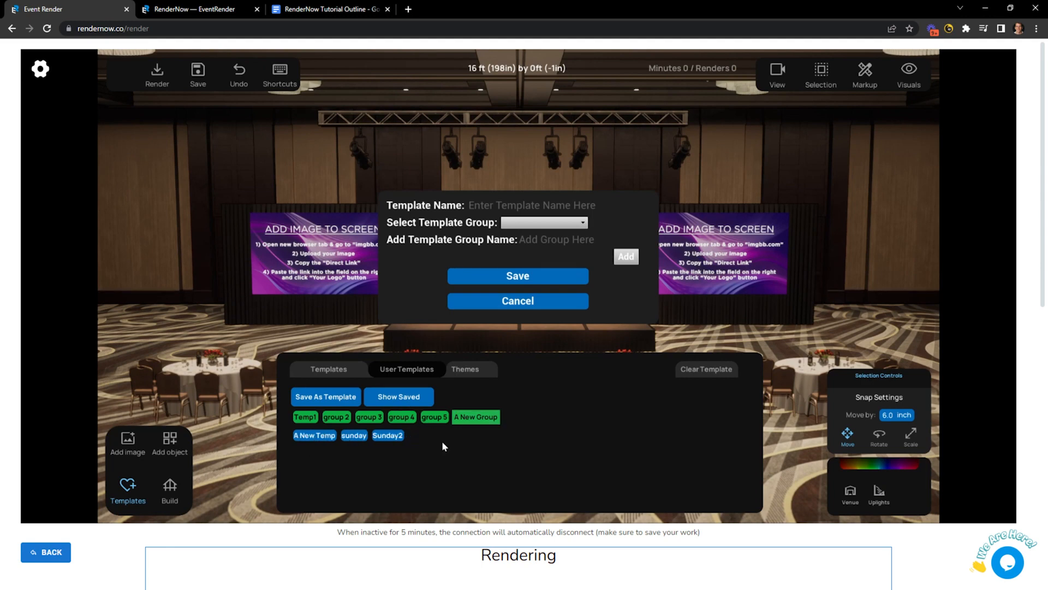
left_click(387, 435)
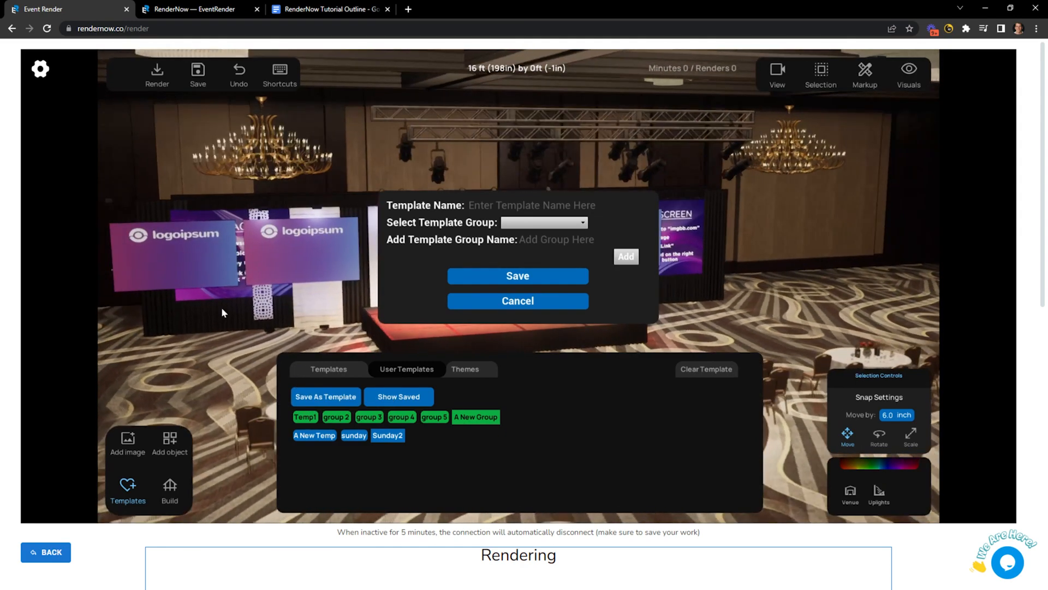
Highlight 'Creating Final Renders and Downloading' in the outline and return to RenderNow.
left_click(213, 310)
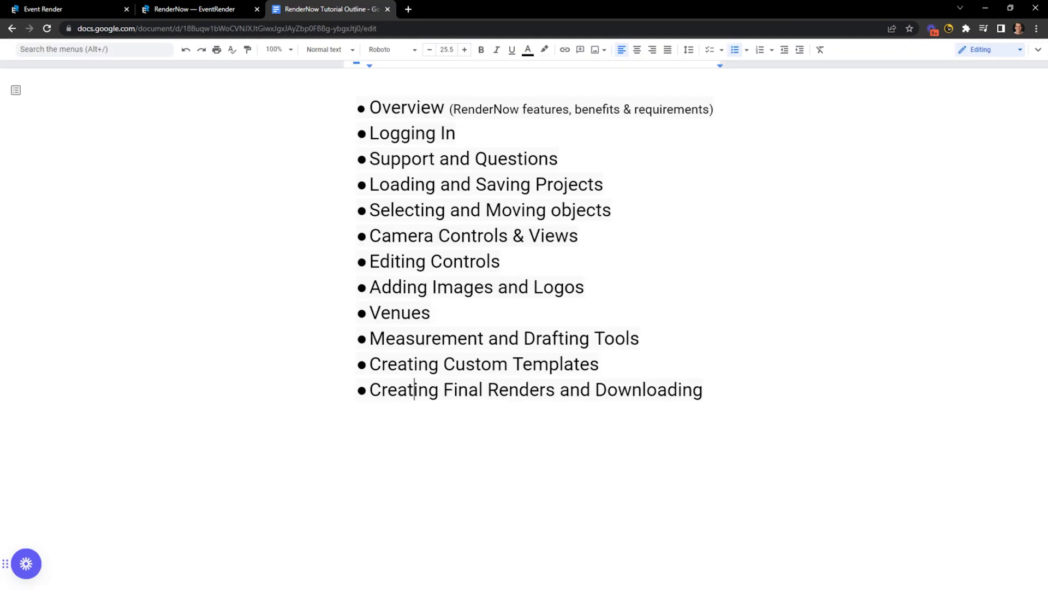
left_click_drag(703, 389, 381, 390)
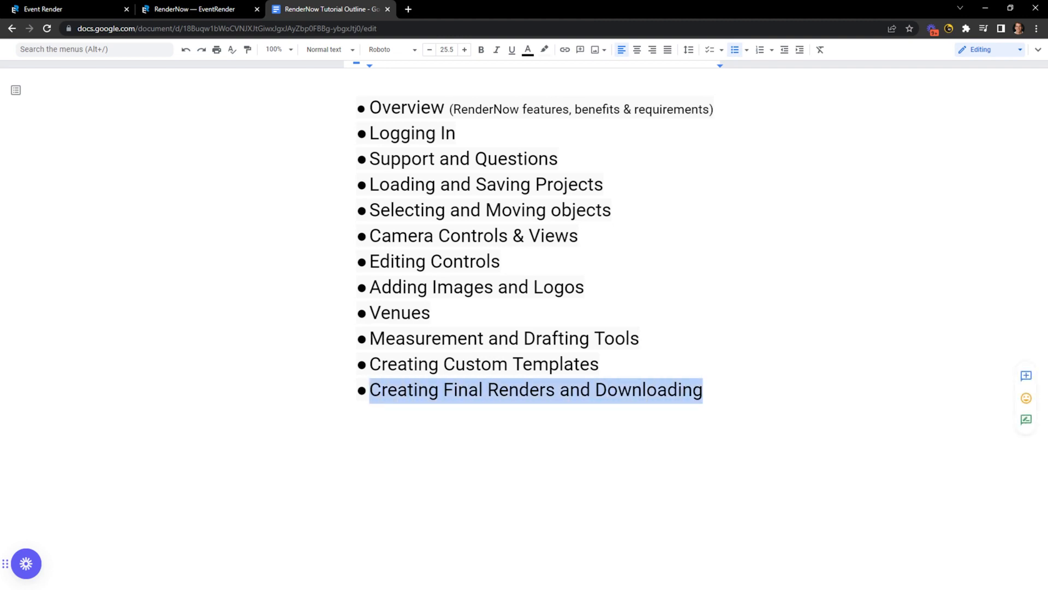
left_click(81, 9)
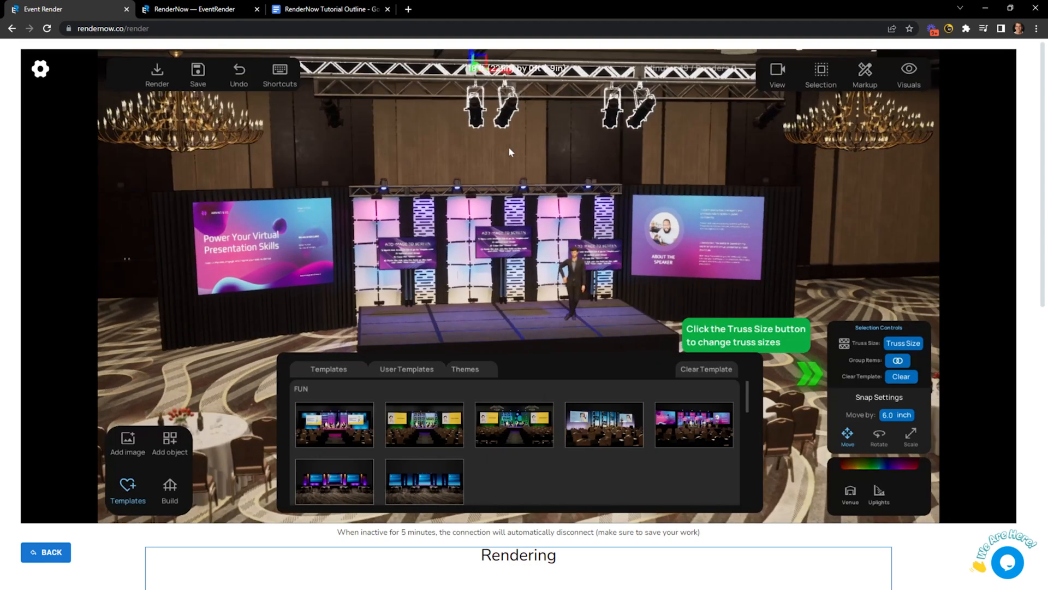
Deselect the truss, close the Templates panel, and zoom in low toward the stage and LED walls.
left_click(509, 146)
scroll(697, 264, "down", 3)
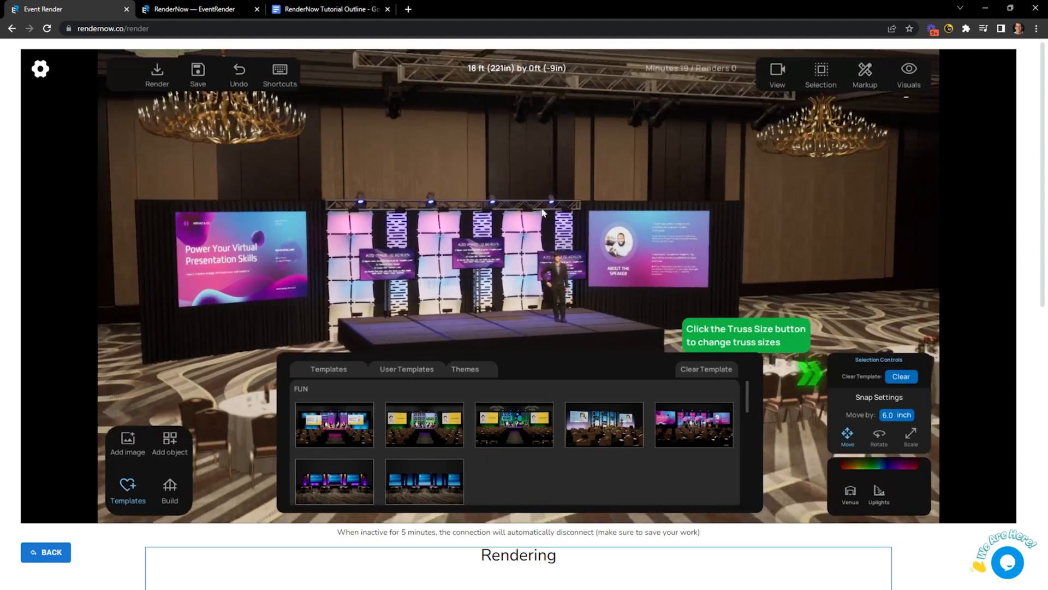
left_click(133, 486)
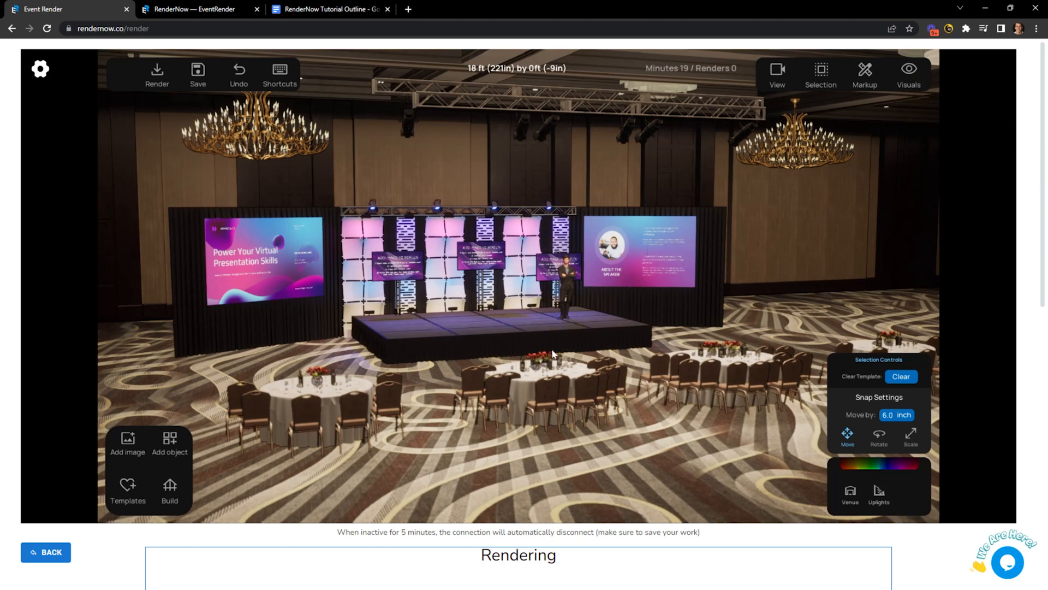
scroll(562, 347, "up", 3)
scroll(589, 350, "up", 5)
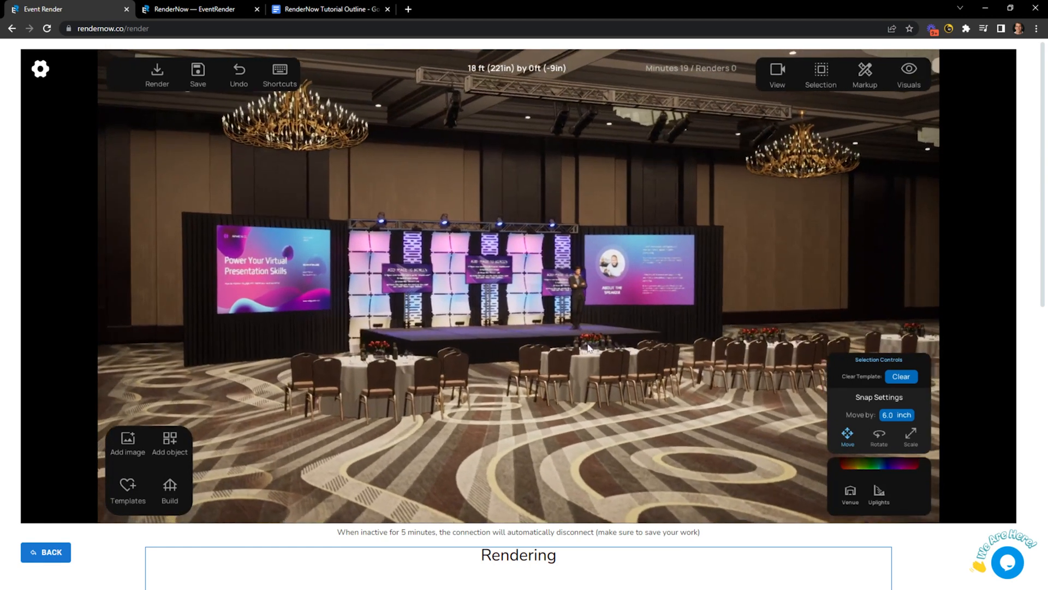
scroll(586, 341, "up", 3)
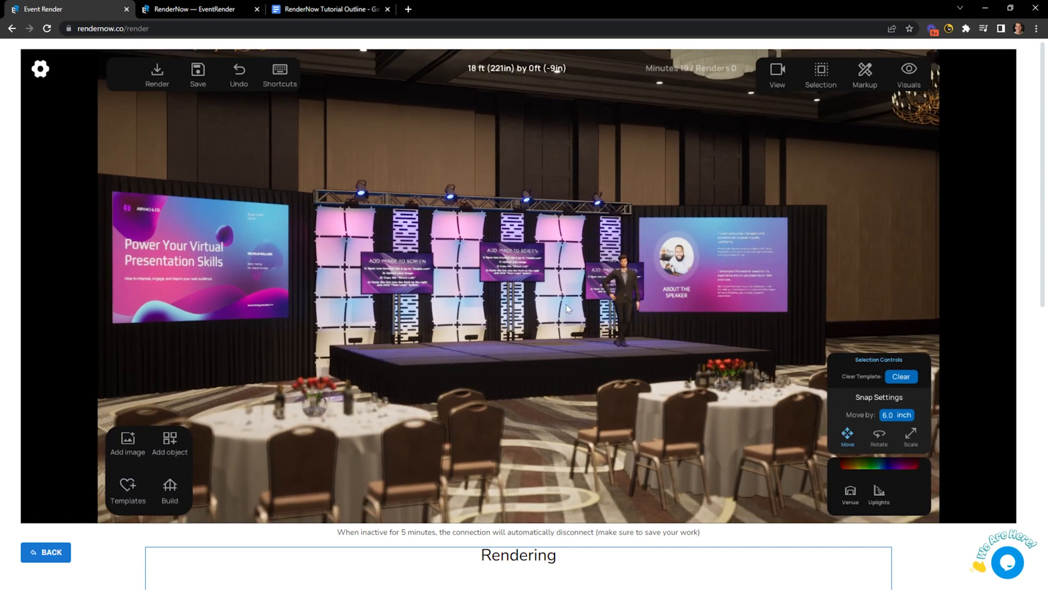
scroll(581, 310, "up", 4)
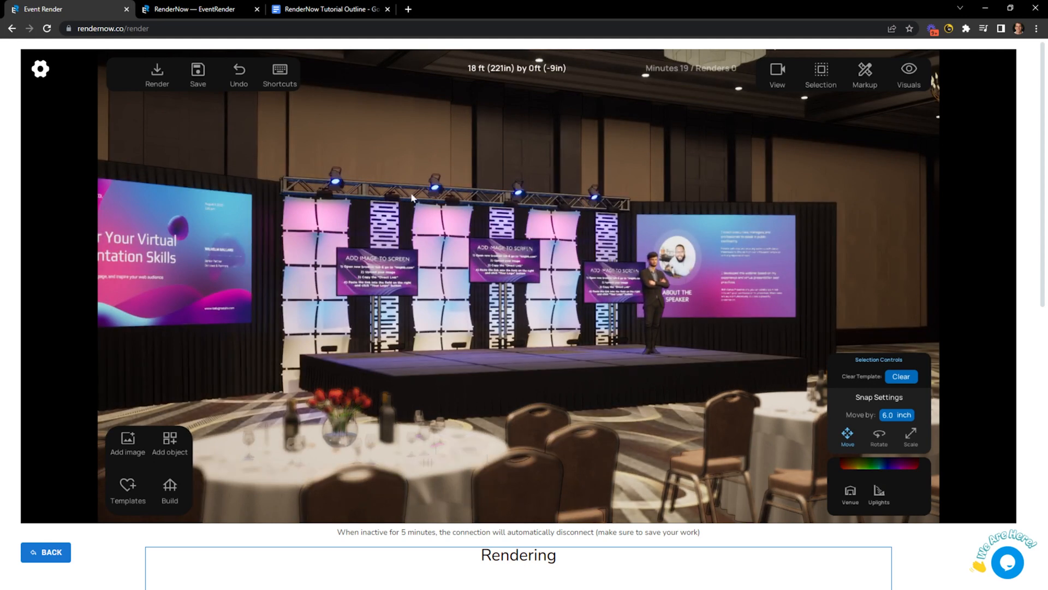
Start a high-resolution render of the stage view with Render Now and toggle the download disclaimer.
left_click(154, 77)
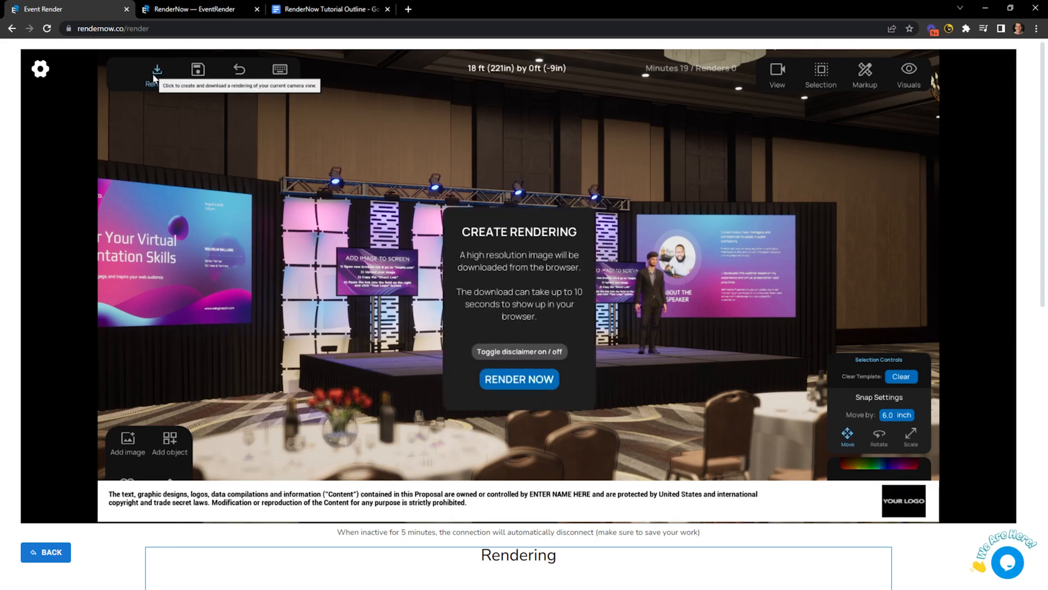
left_click(525, 381)
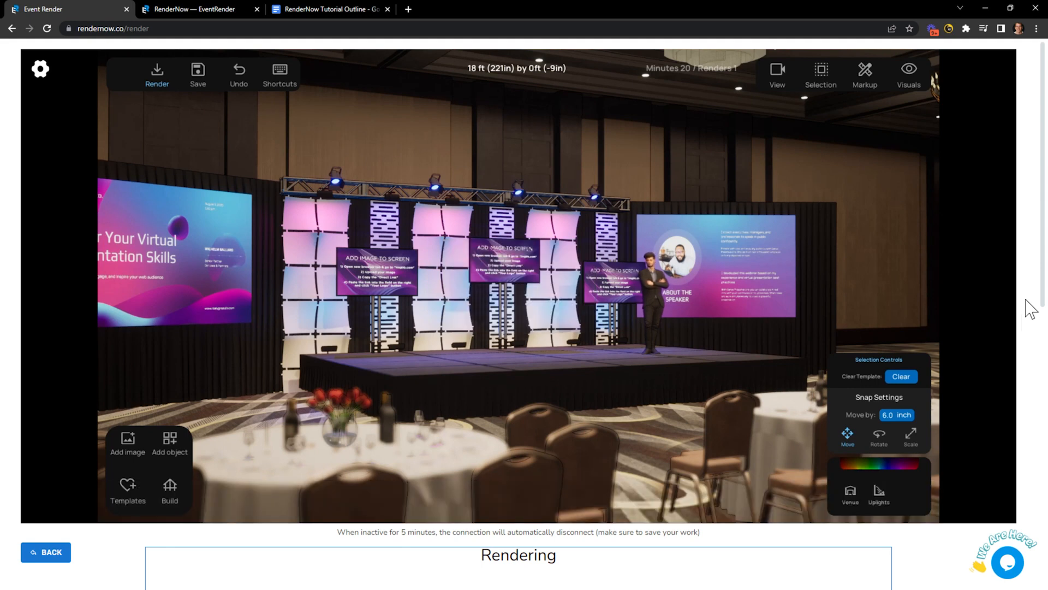
scroll(1031, 308, "down", 6)
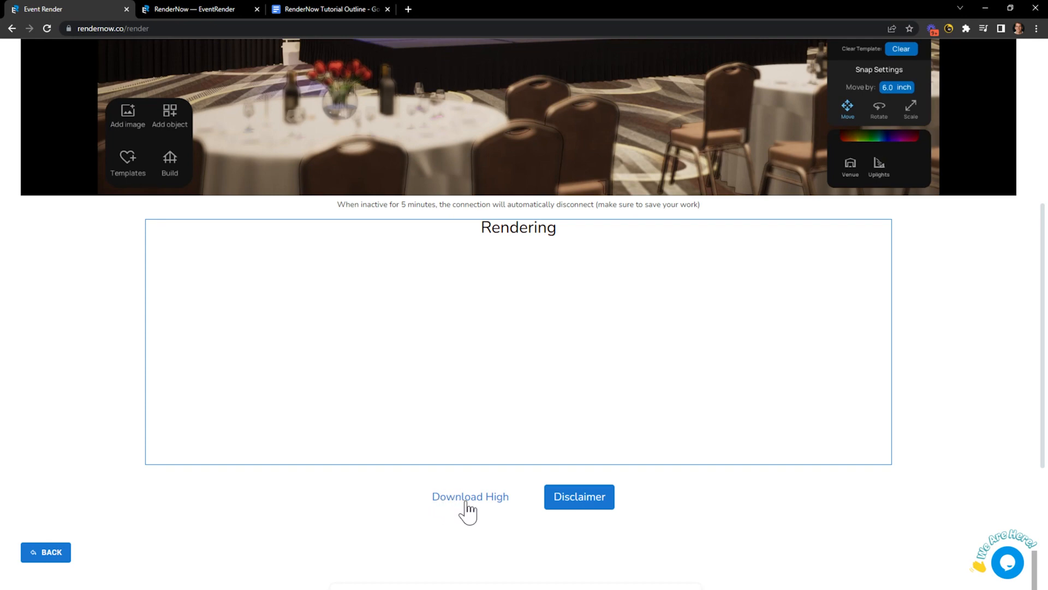
left_click(570, 497)
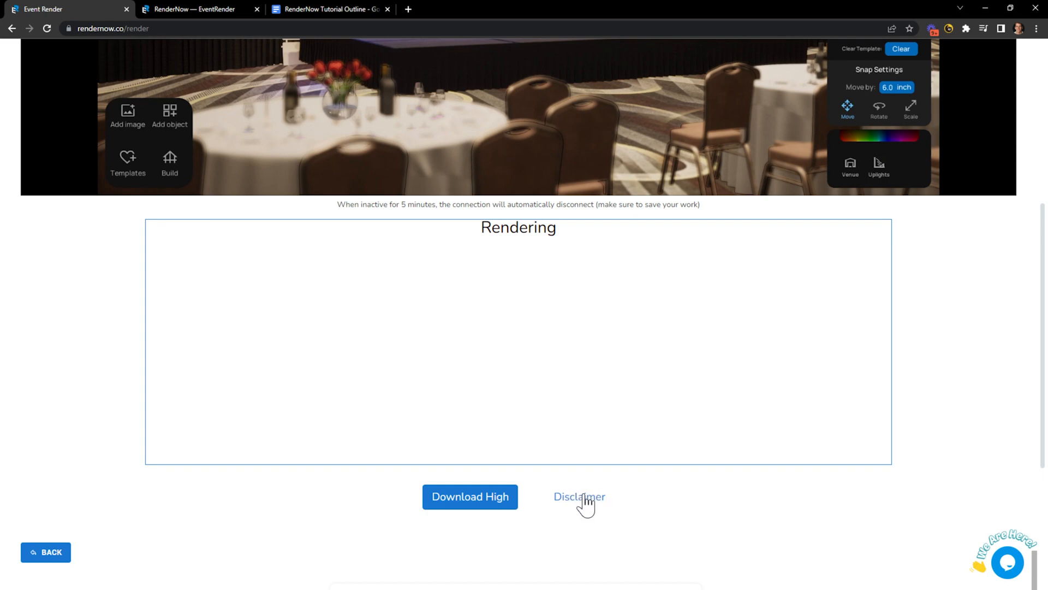
scroll(977, 431, "up", 6)
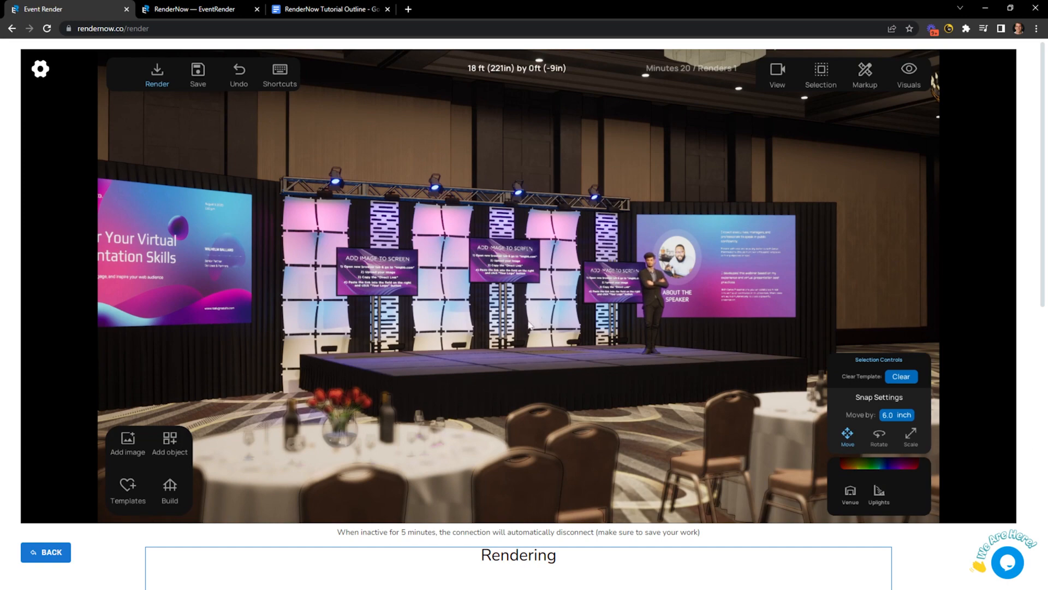
Orbit the camera to view the stage from the left, briefly checking the tutorial outline.
left_click_drag(528, 325, 404, 327)
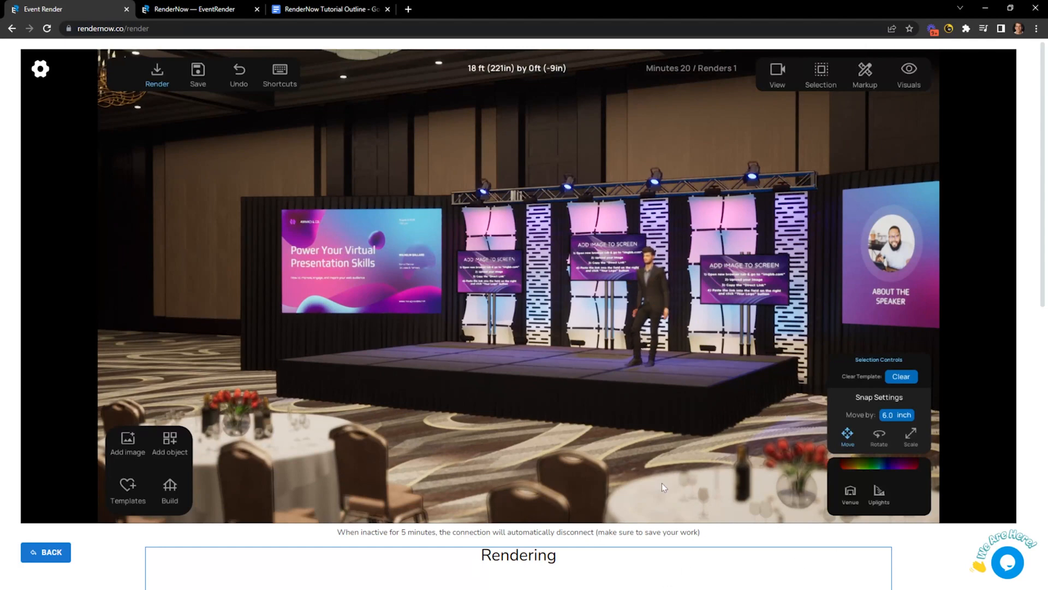
left_click(153, 74)
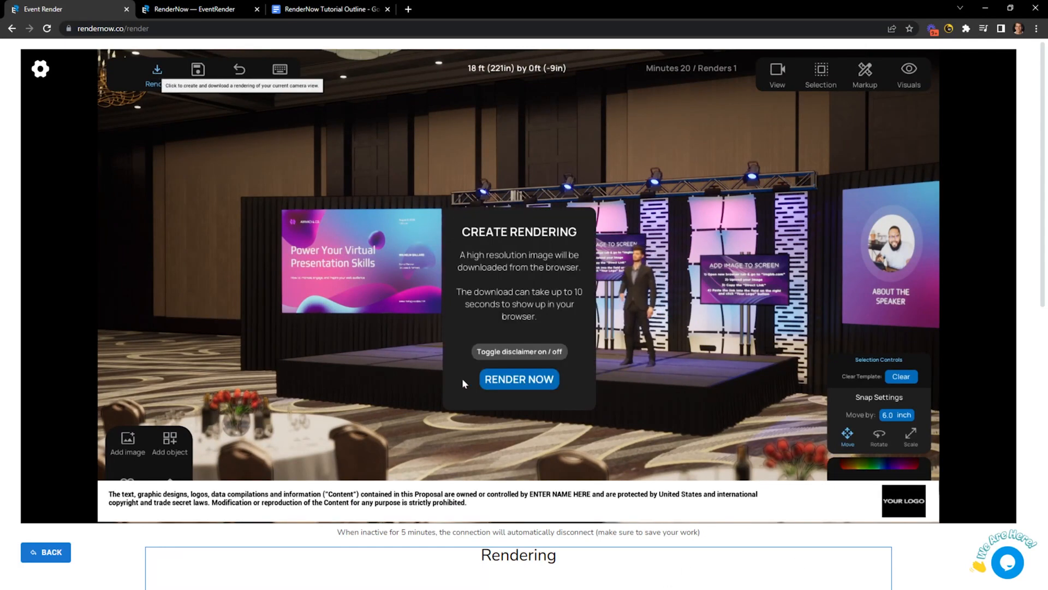
left_click(157, 74)
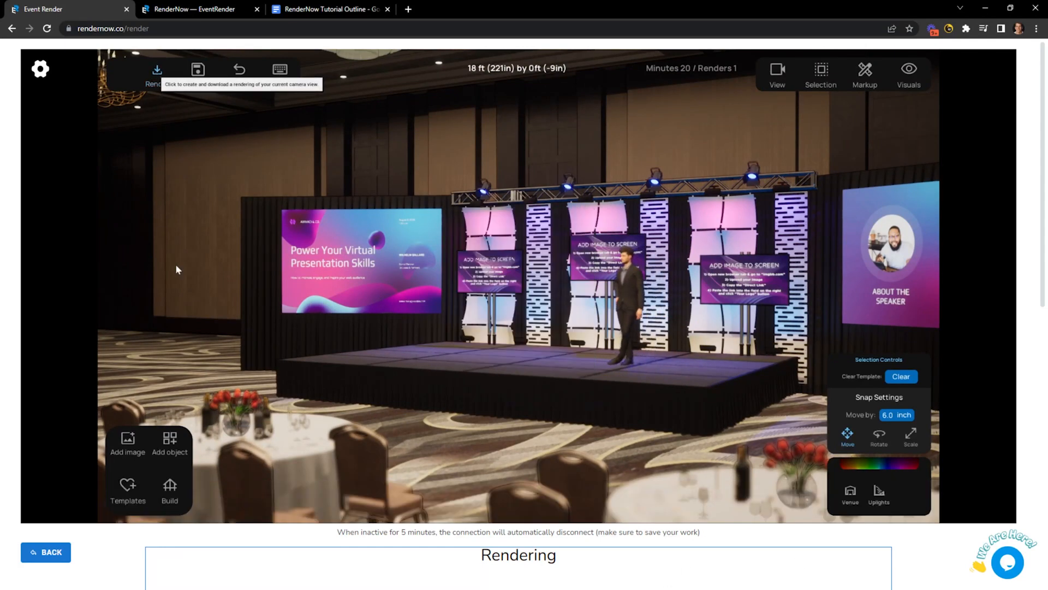
left_click(310, 9)
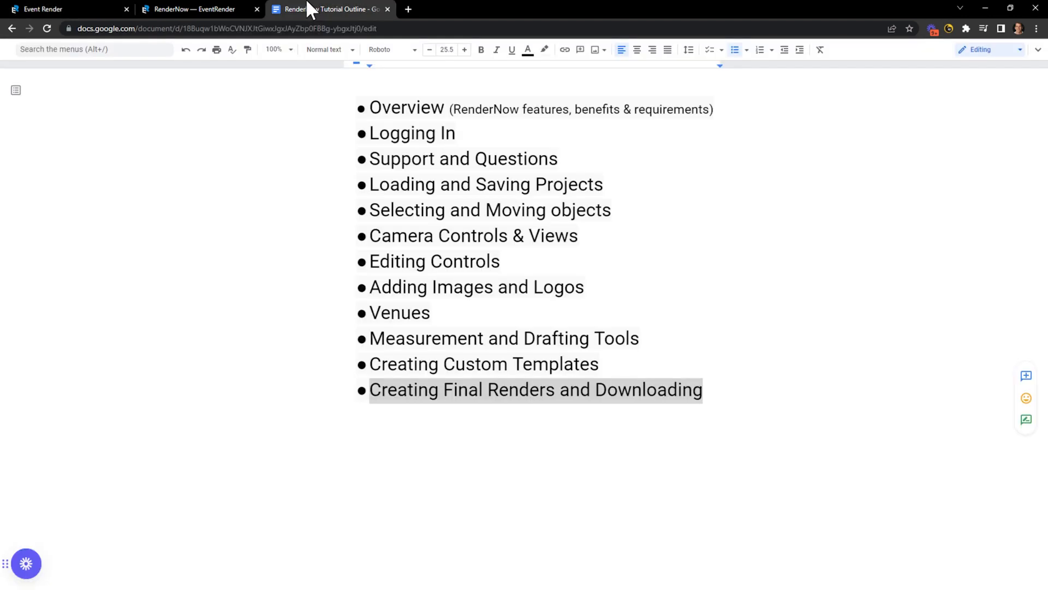
left_click(75, 8)
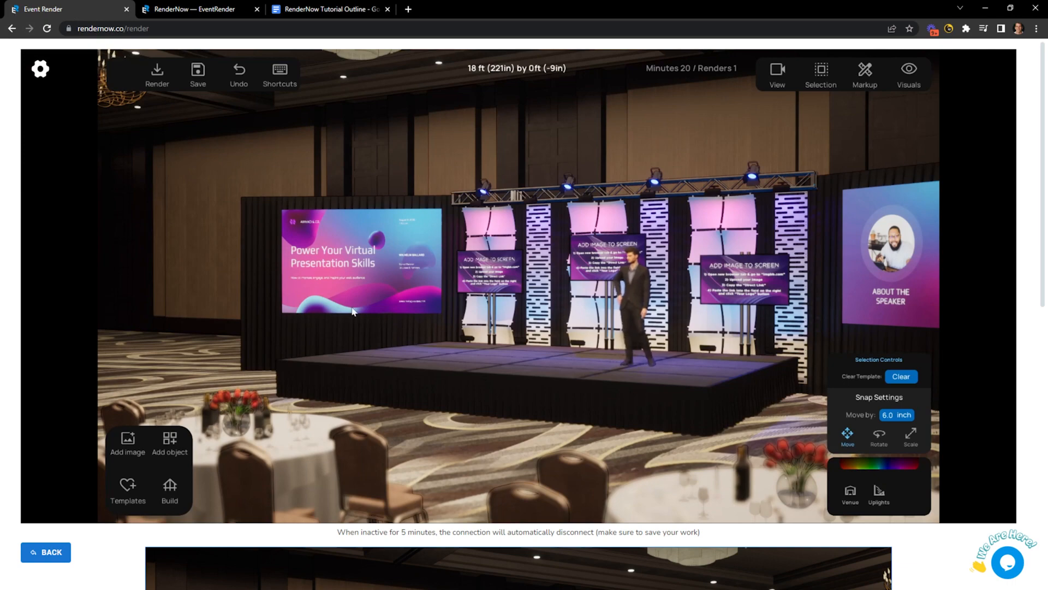
Zoom out over the whole ballroom, enable Haze under Visuals, and rotate the view.
scroll(460, 368, "down", 3)
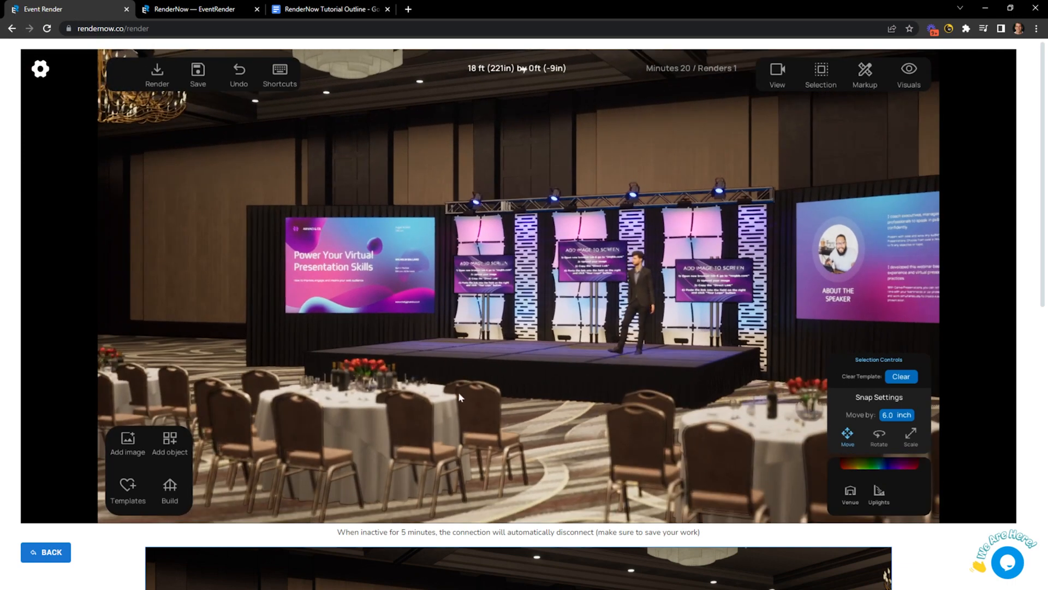
scroll(460, 397, "down", 2)
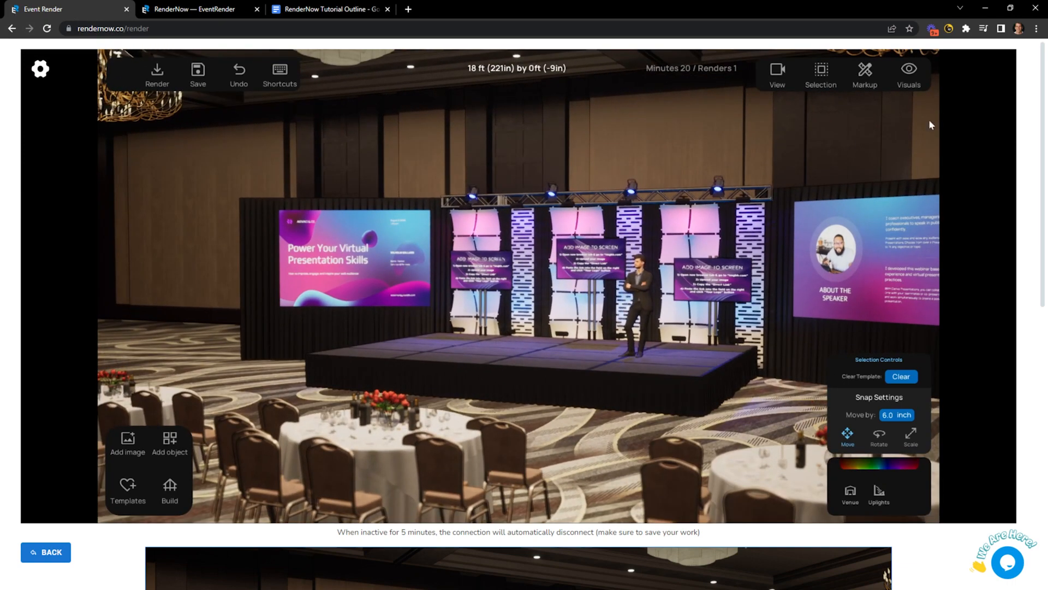
left_click(779, 72)
left_click(819, 71)
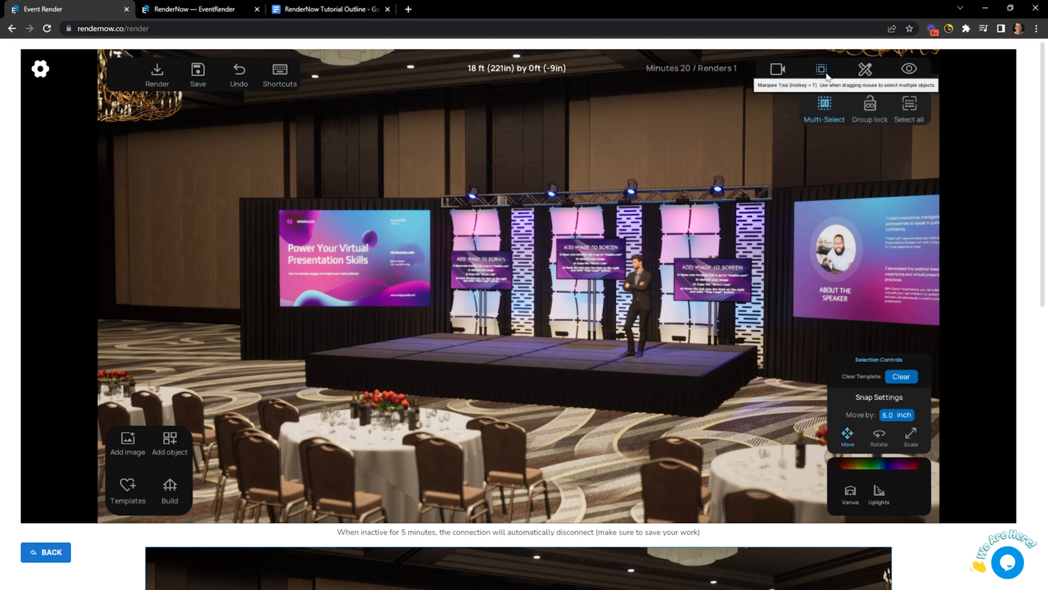
left_click(909, 79)
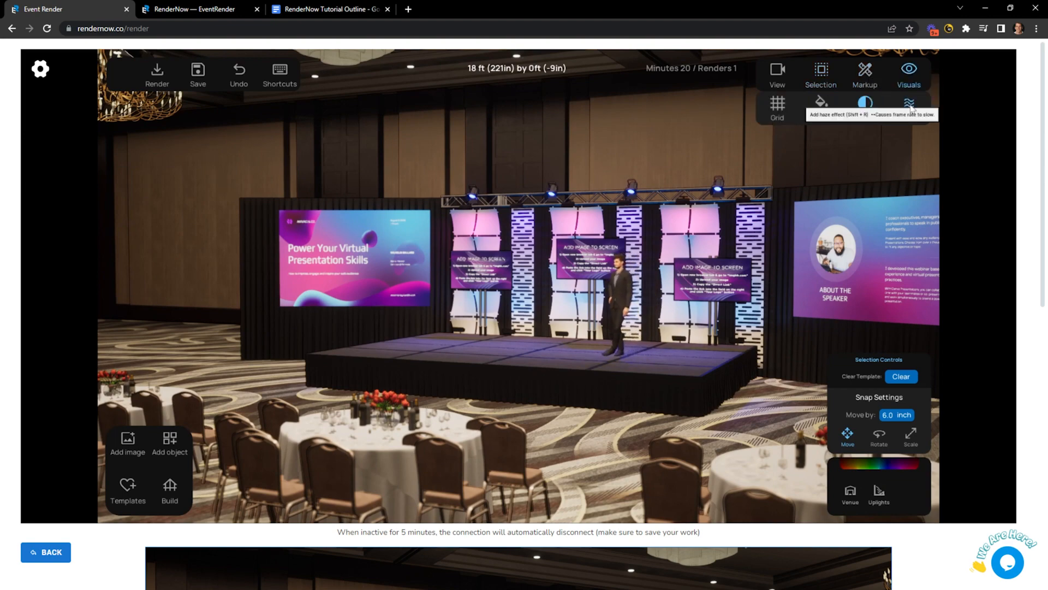
scroll(893, 132, "down", 2)
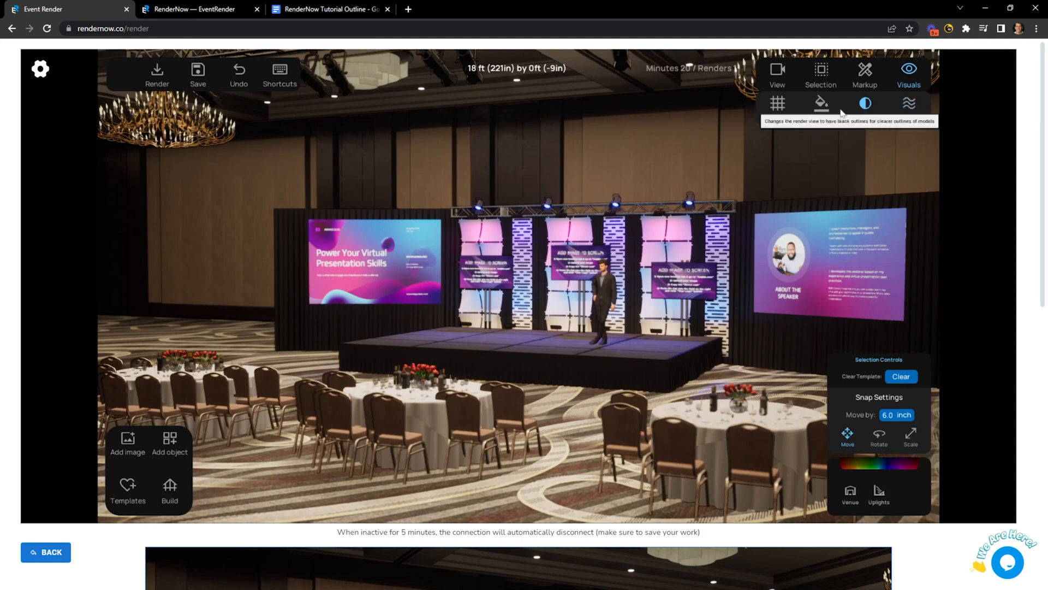
left_click(907, 117)
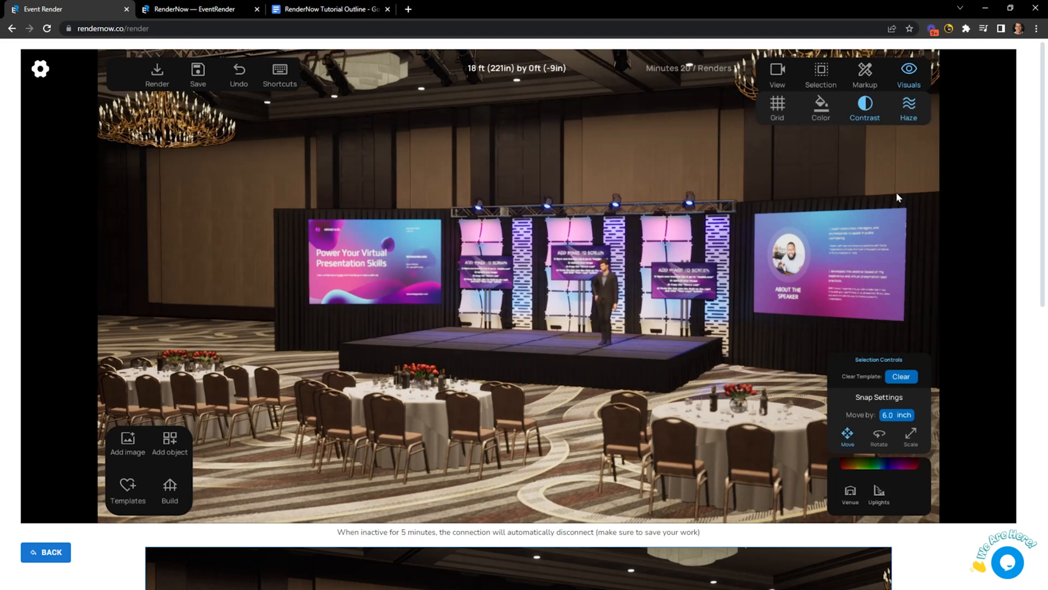
left_click_drag(788, 222, 512, 205)
Select all truss moving lights, dim their Selection intensity, and open the Add object library.
left_click(280, 142)
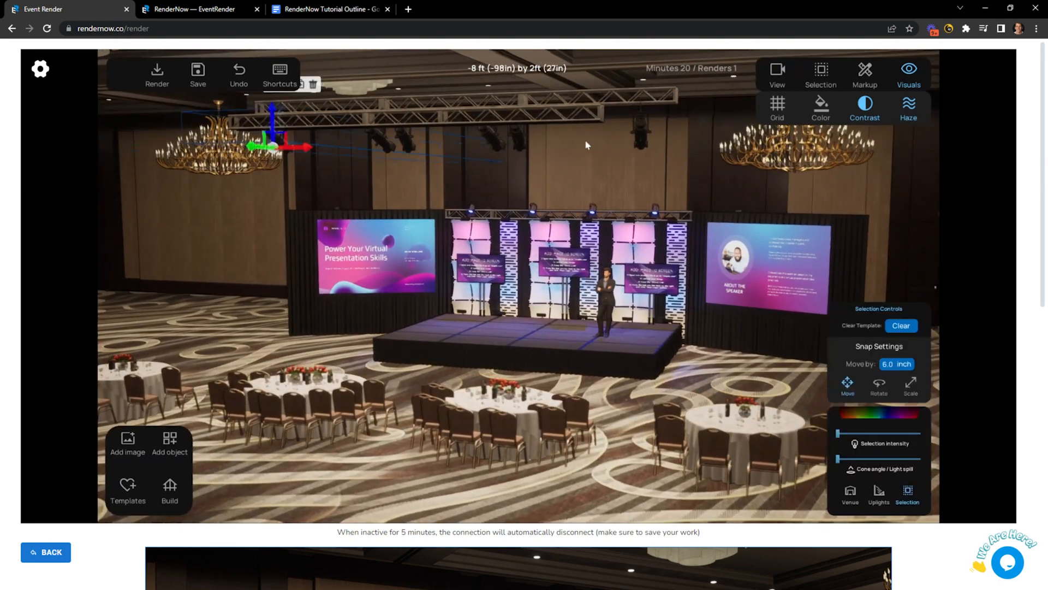
left_click(640, 136, "shift")
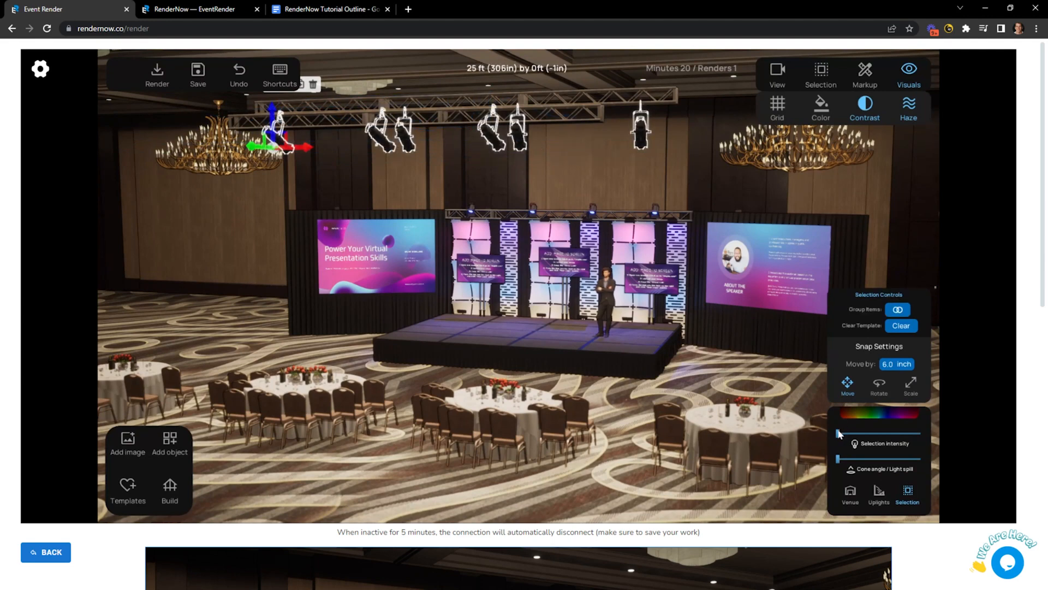
left_click_drag(840, 433, 967, 439)
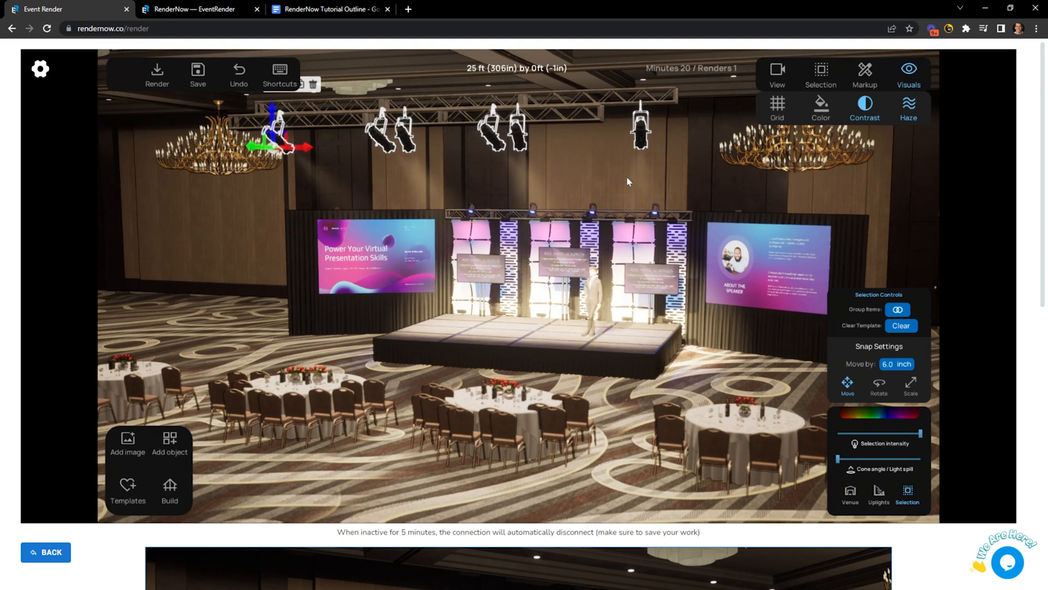
left_click(909, 103)
left_click_drag(920, 433, 836, 433)
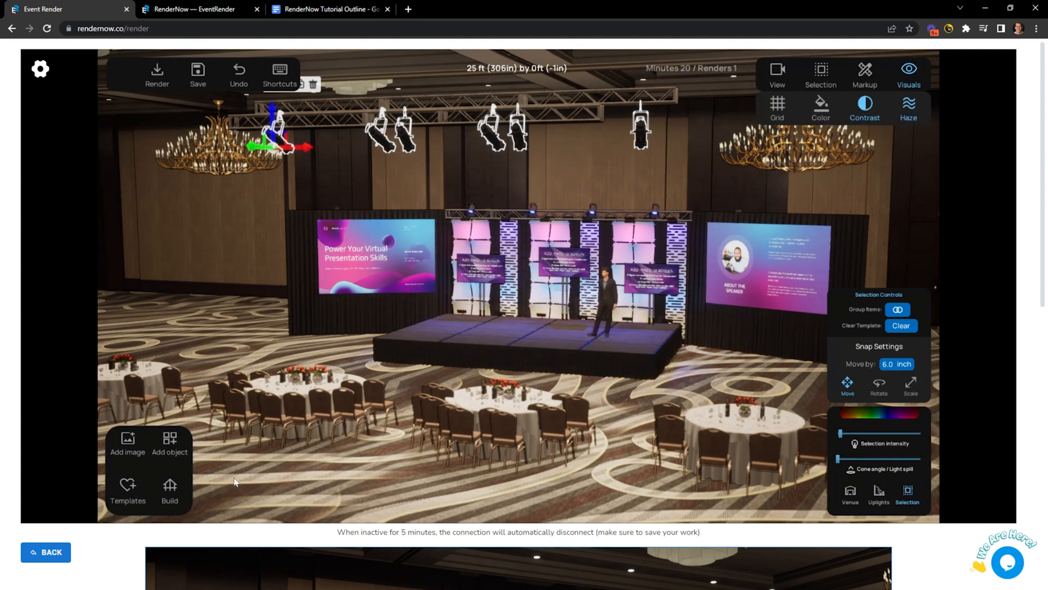
left_click(164, 442)
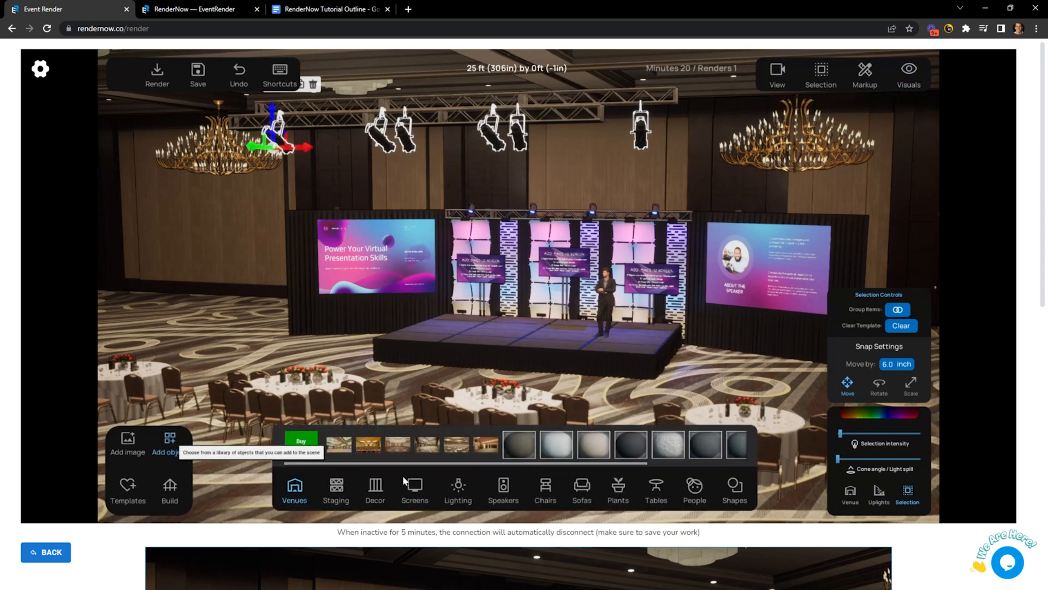
Place an LED Moving Light from Lighting onto the top truss and tilt it downward.
left_click(457, 486)
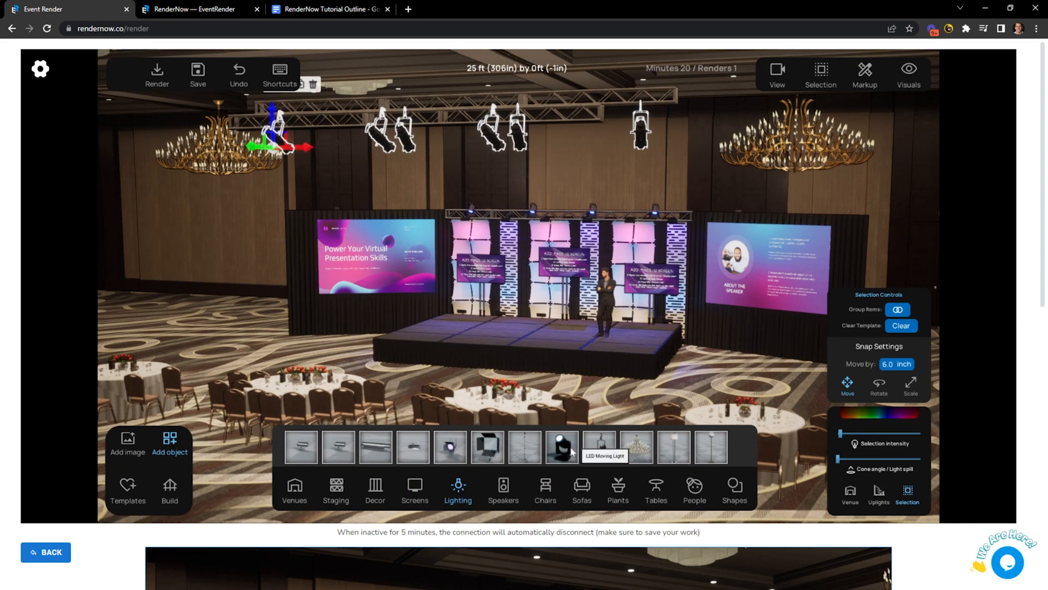
left_click_drag(562, 447, 554, 113)
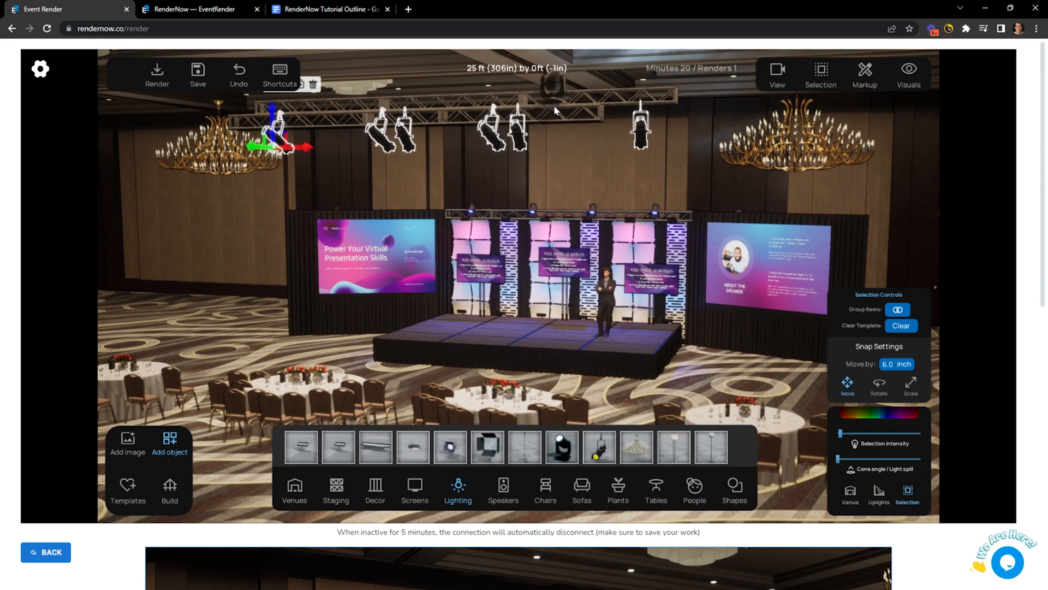
left_click(556, 96)
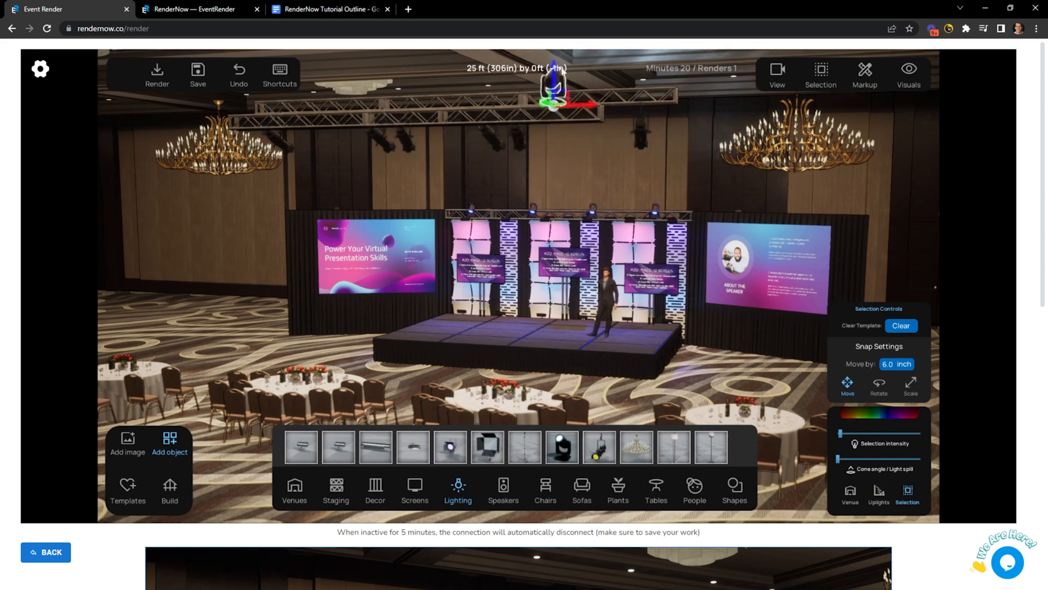
scroll(533, 116, "down", 2)
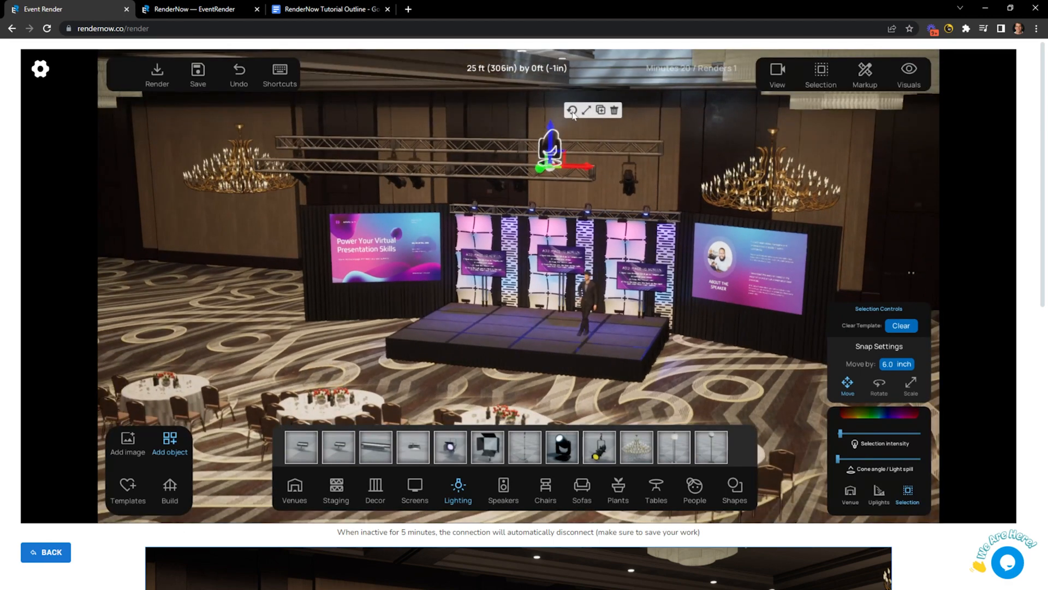
left_click(572, 110)
left_click_drag(576, 126, 594, 162)
left_click(573, 110)
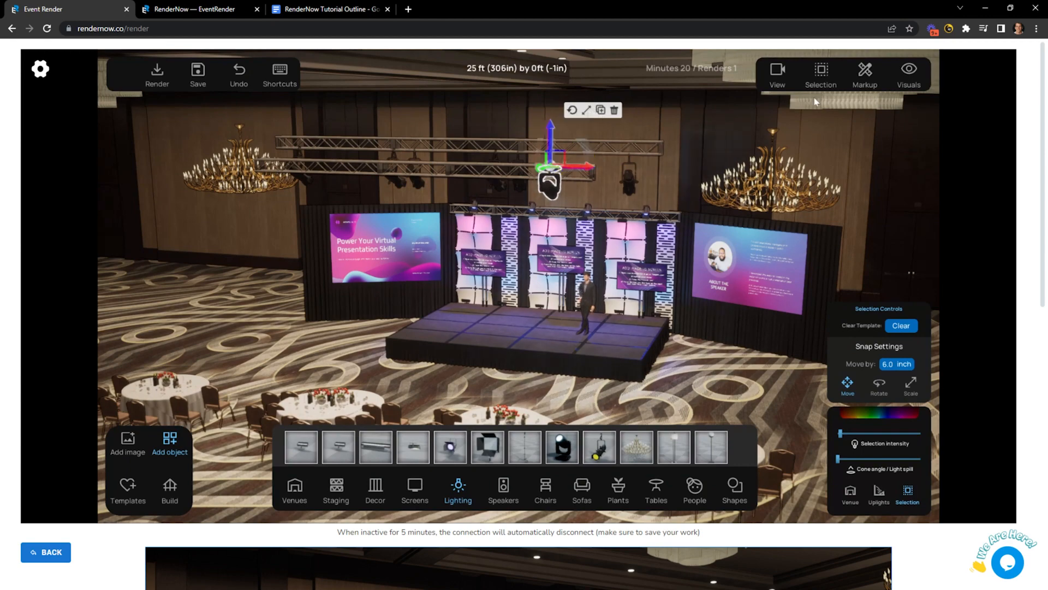
Under Visuals, raise the light's Selection intensity and adjust its Cone angle.
left_click(910, 78)
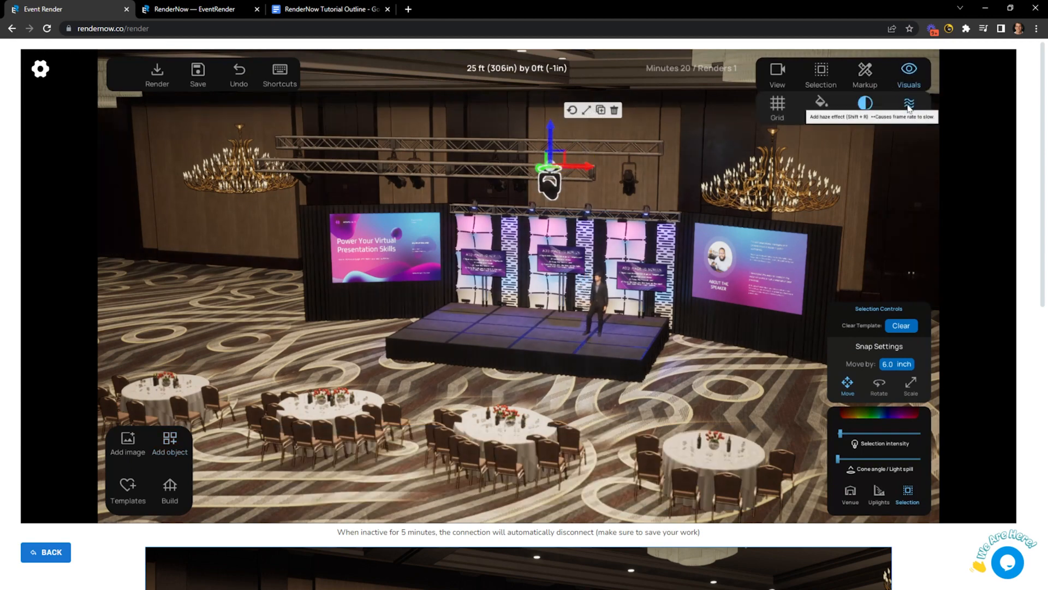
scroll(585, 248, "up", 3)
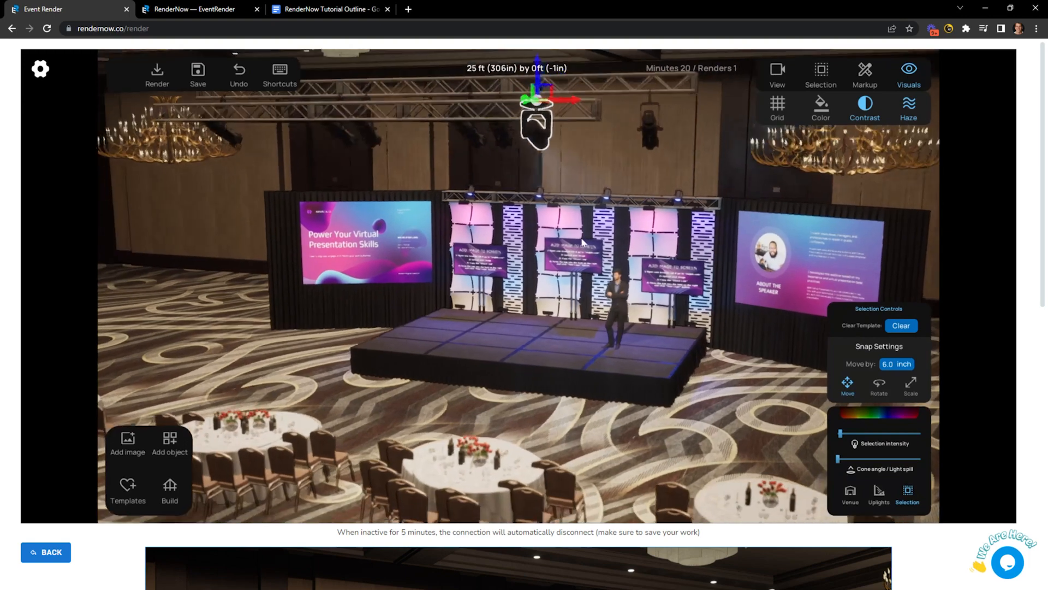
left_click_drag(841, 433, 885, 434)
left_click_drag(838, 458, 880, 456)
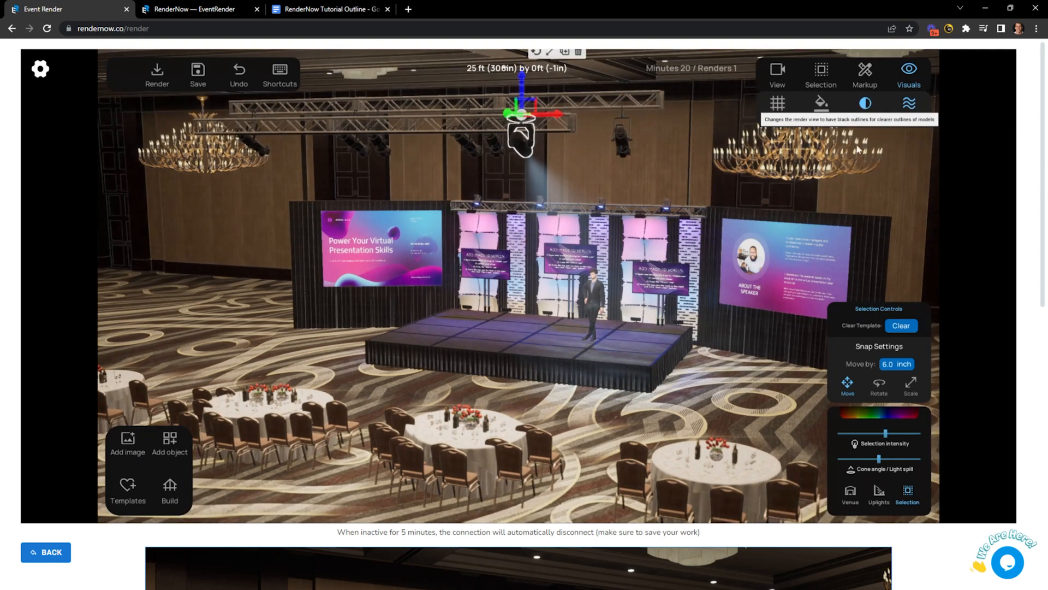
Check the front round tables, then enable Contrast outlines and the Grid view under Visuals.
left_click(700, 411)
left_click(649, 163)
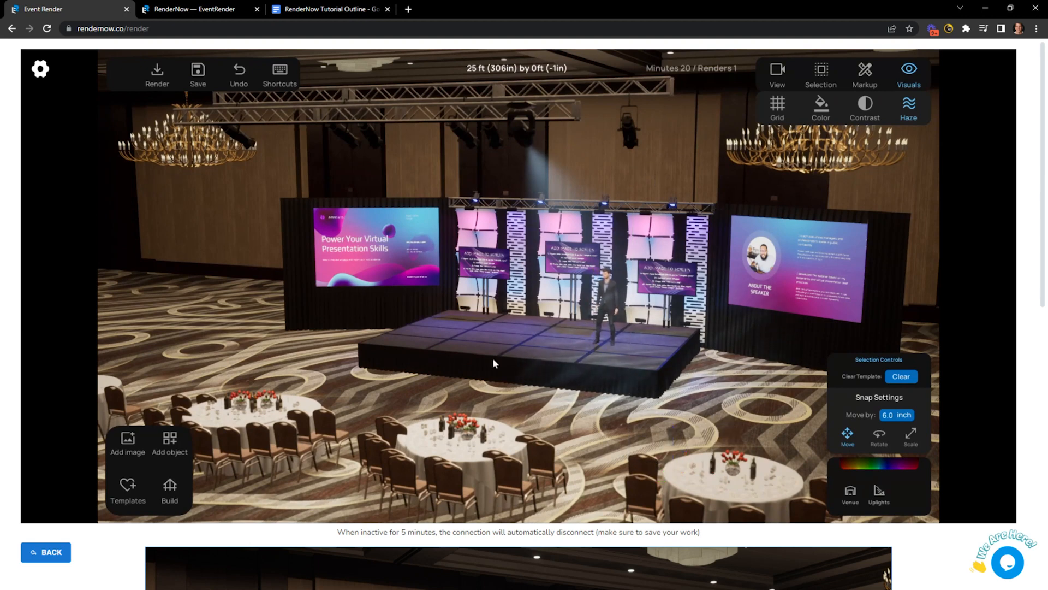
left_click(461, 471)
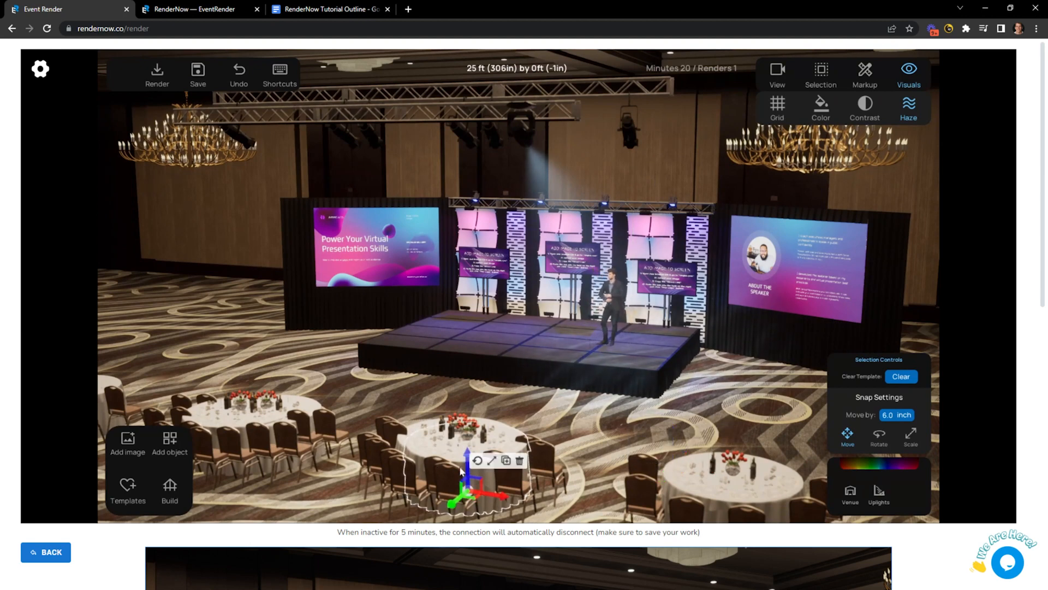
left_click(707, 474)
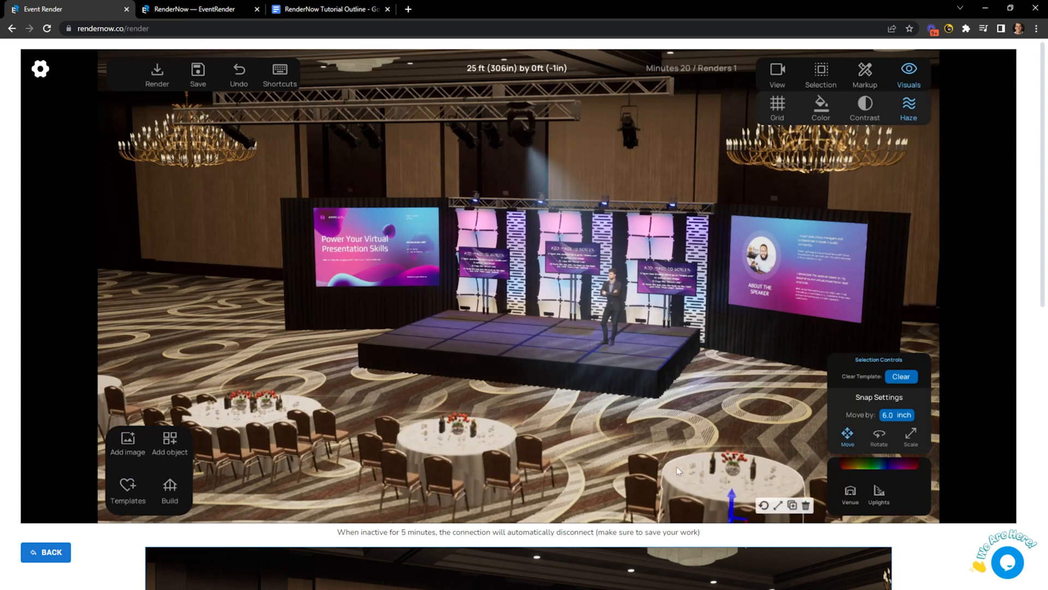
left_click(280, 405)
left_click(294, 348)
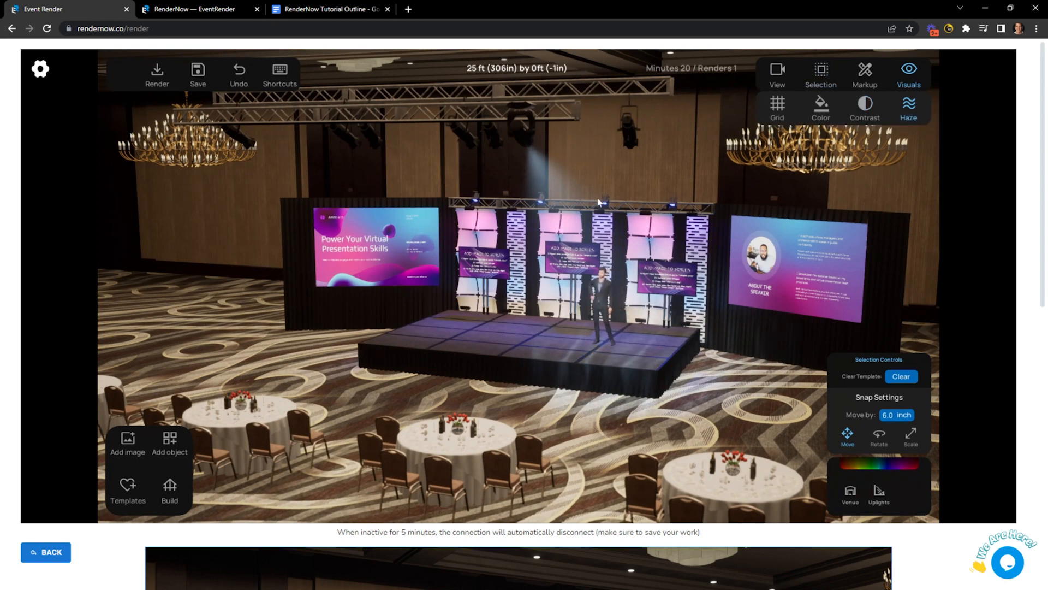
left_click(865, 103)
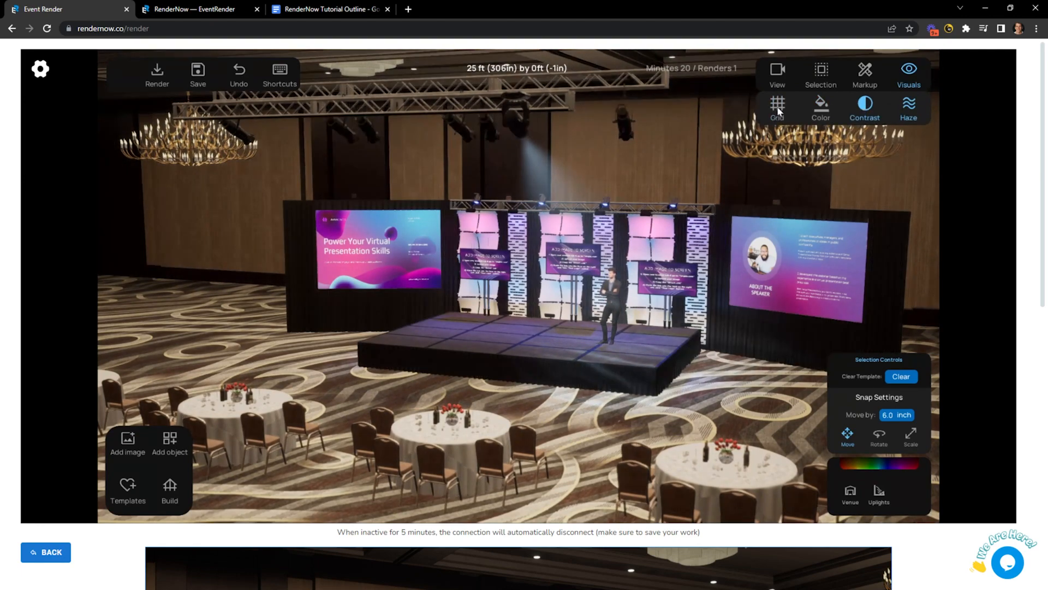
left_click(777, 107)
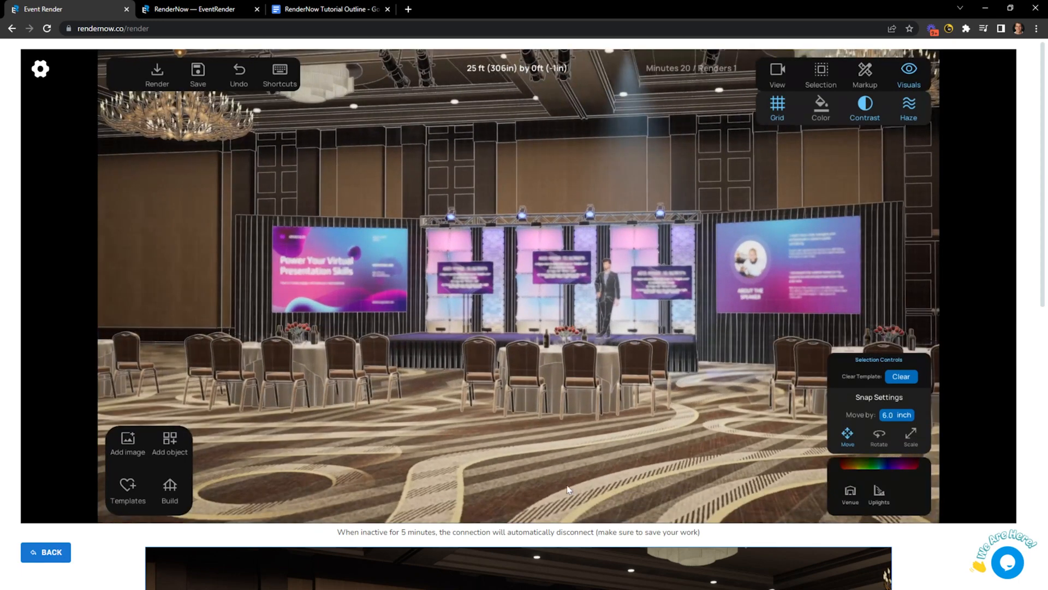
Save the project to New Test, cycle the grid colour back to full colour, and turn Grid off.
key("ctrl+s")
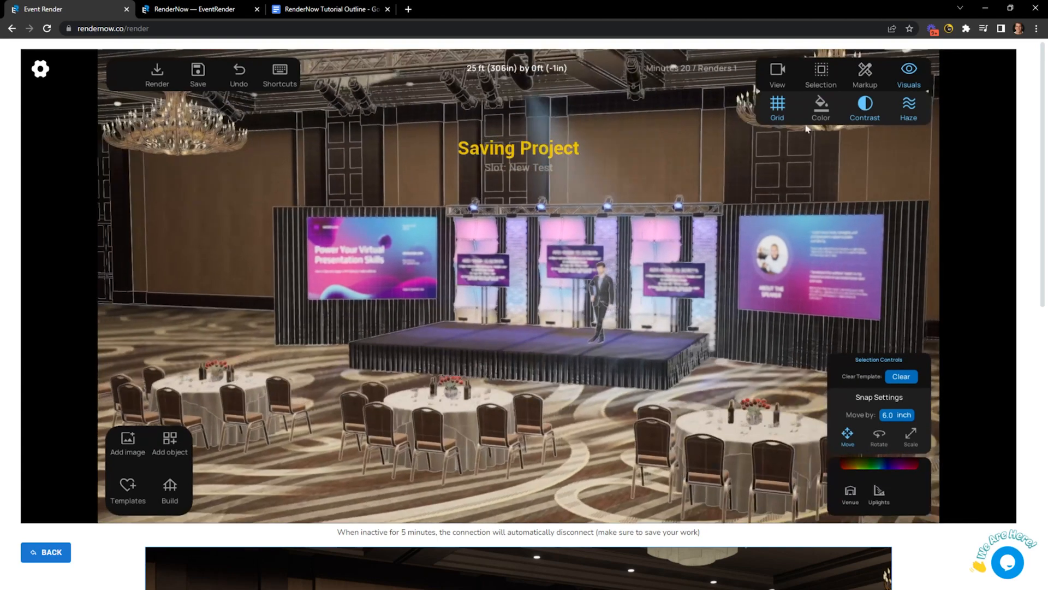
left_click(821, 104)
left_click(821, 105)
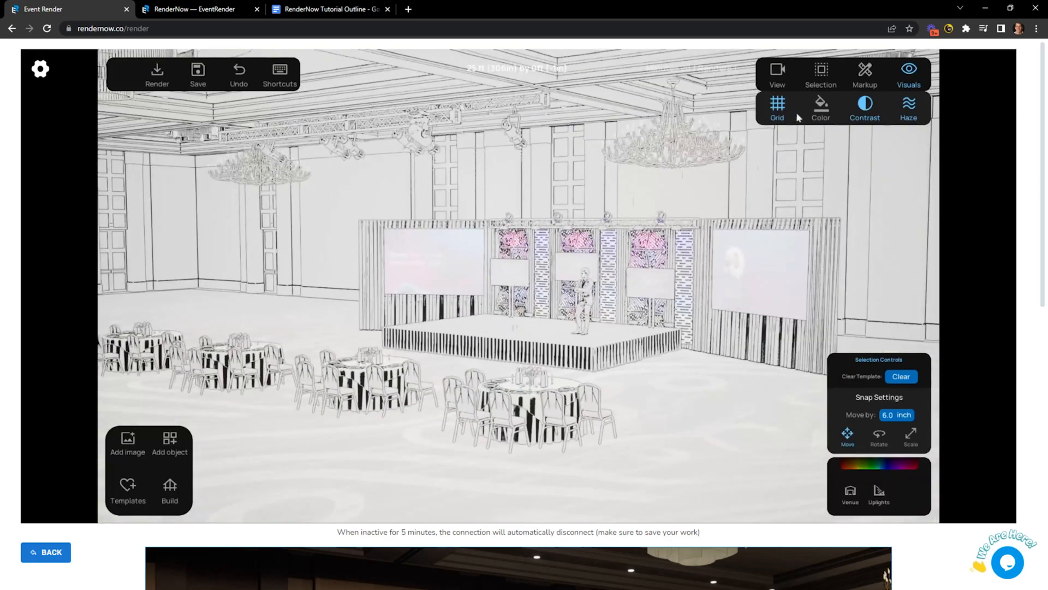
left_click(819, 106)
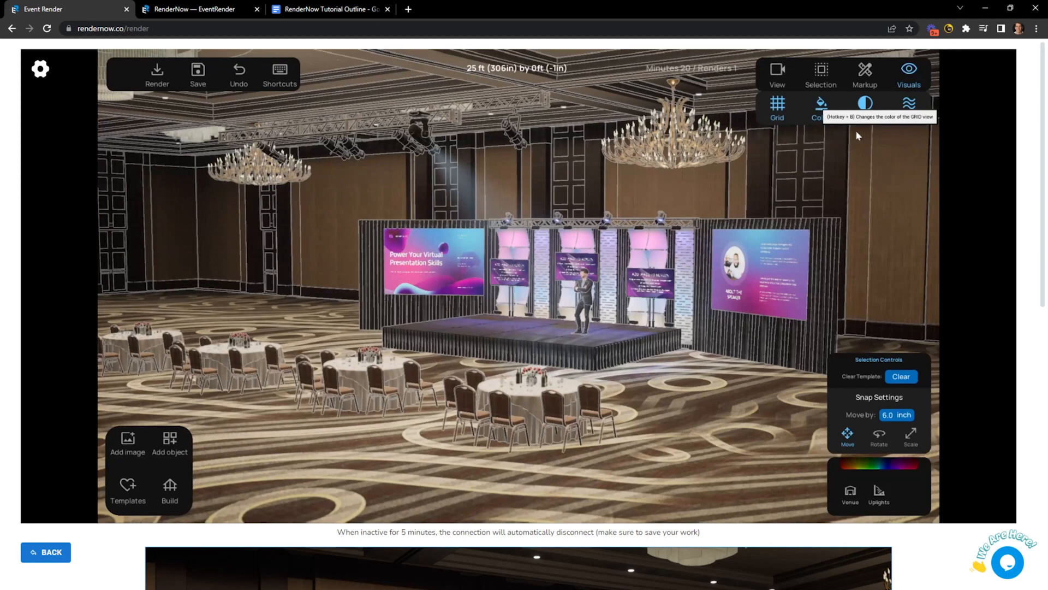
left_click(777, 105)
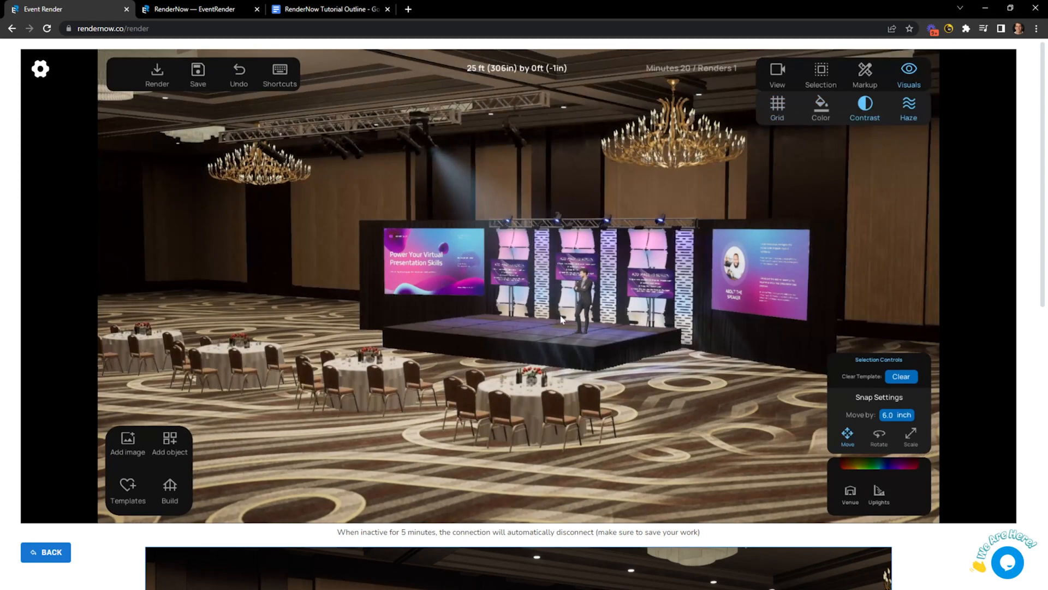
Zoom toward the stage, face it head-on, and group the left, middle and right truss segments.
scroll(563, 320, "up", 2)
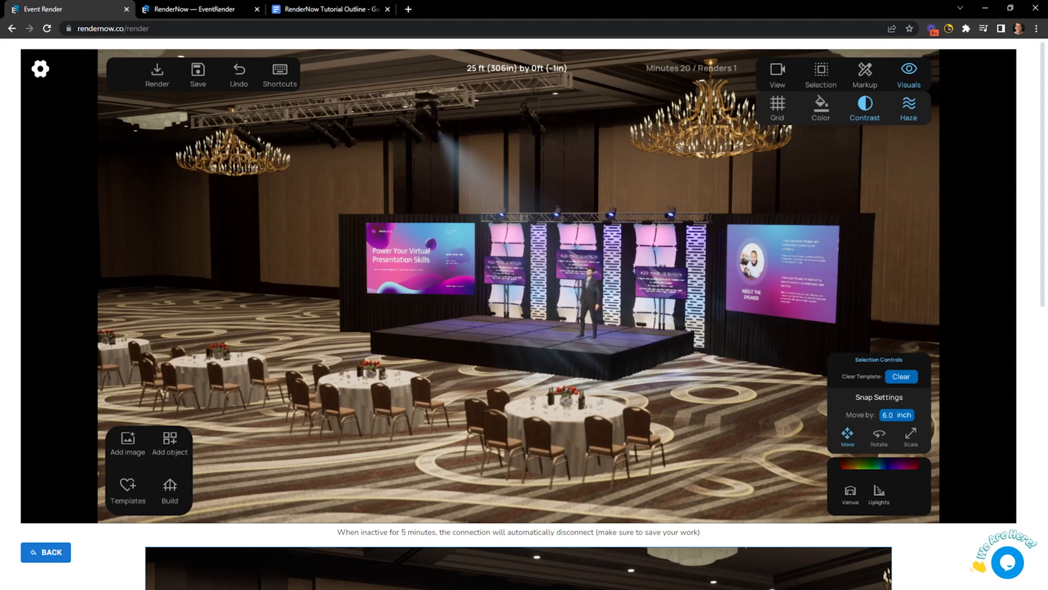
scroll(502, 329, "up", 1)
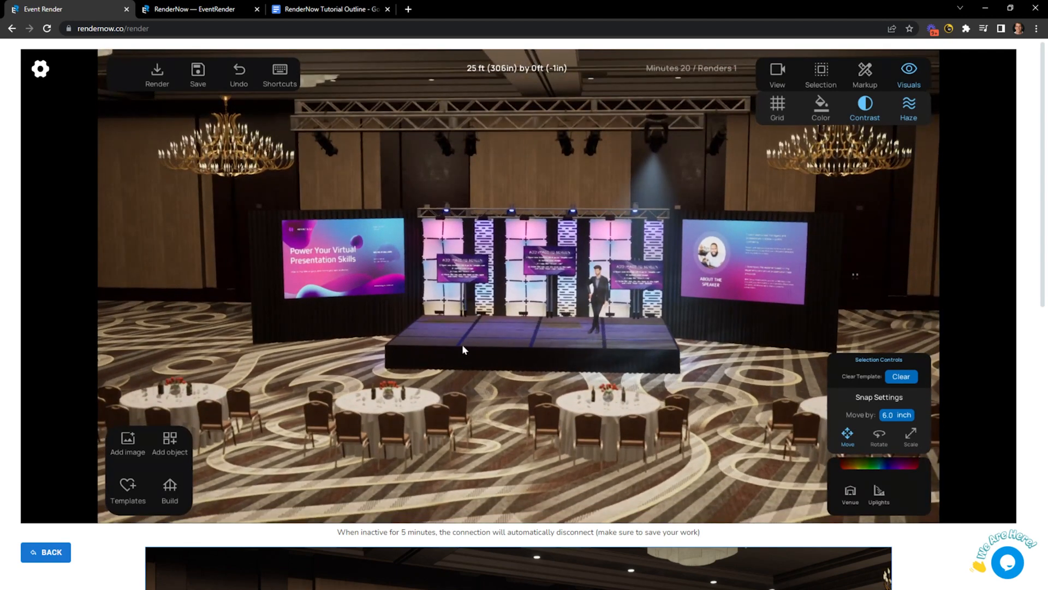
middle_click_drag(462, 344, 478, 349)
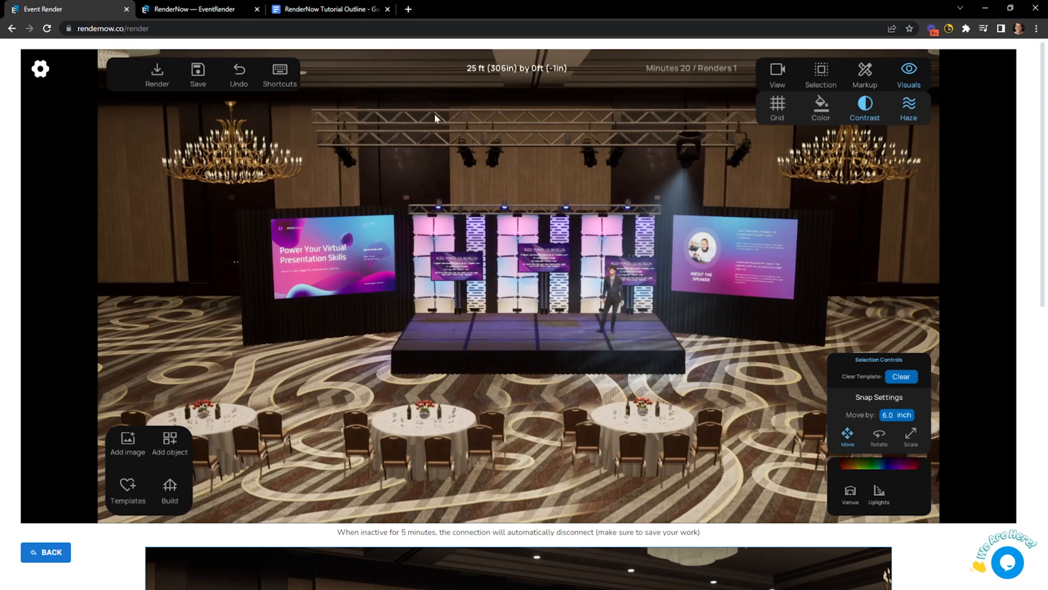
left_click(435, 117)
left_click(542, 111, "shift")
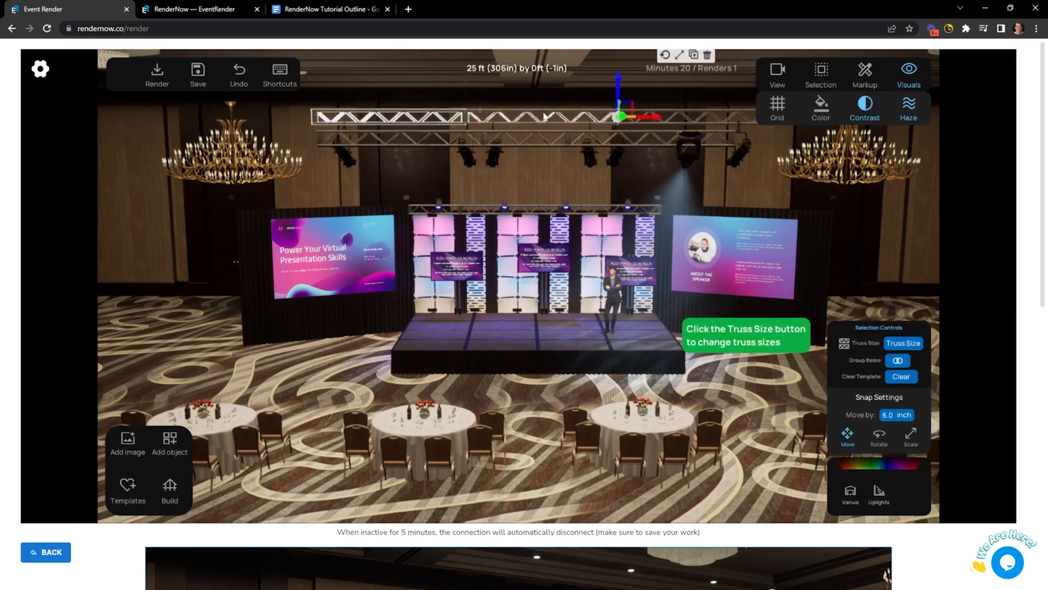
left_click(690, 112, "shift")
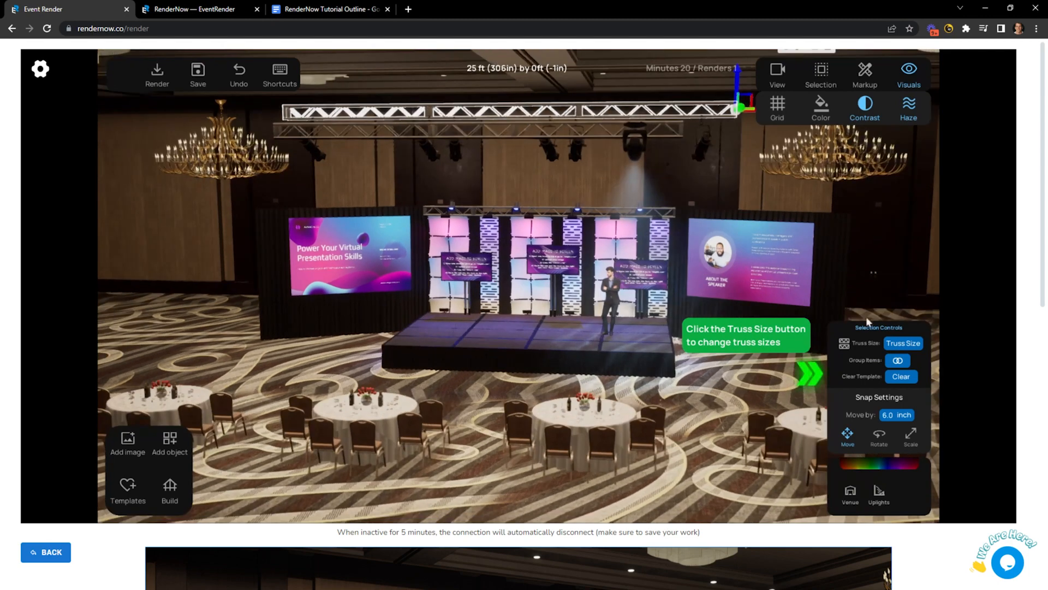
left_click(898, 361)
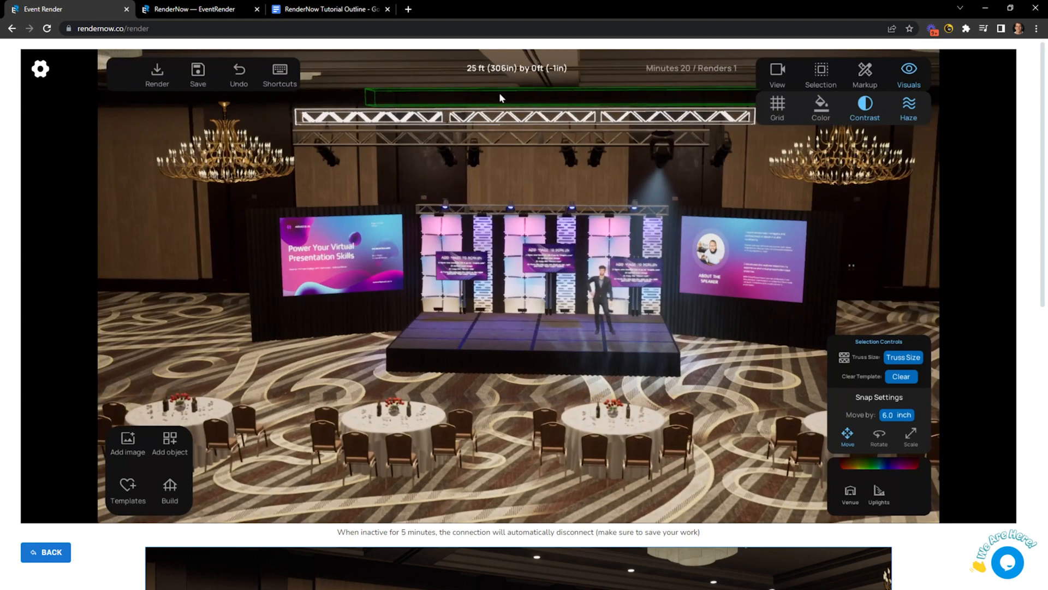
Slide the truss group sideways, ungroup it, and zoom closer on the overhead moving lights.
left_click(499, 93)
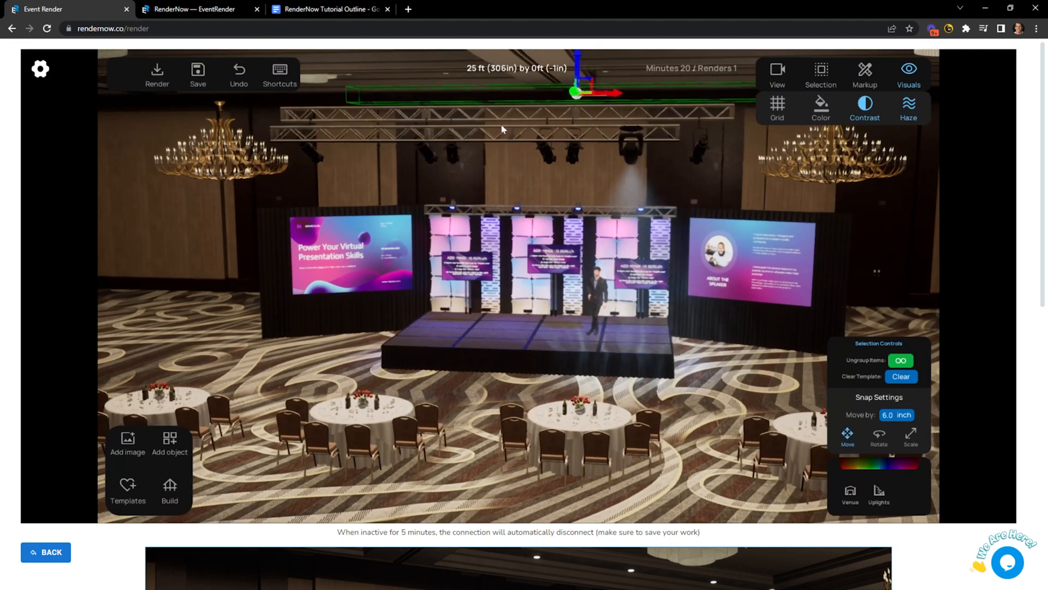
mouse_move(615, 94)
left_mouse_down()
mouse_move(578, 93)
mouse_move(617, 98)
mouse_move(595, 97)
left_mouse_up()
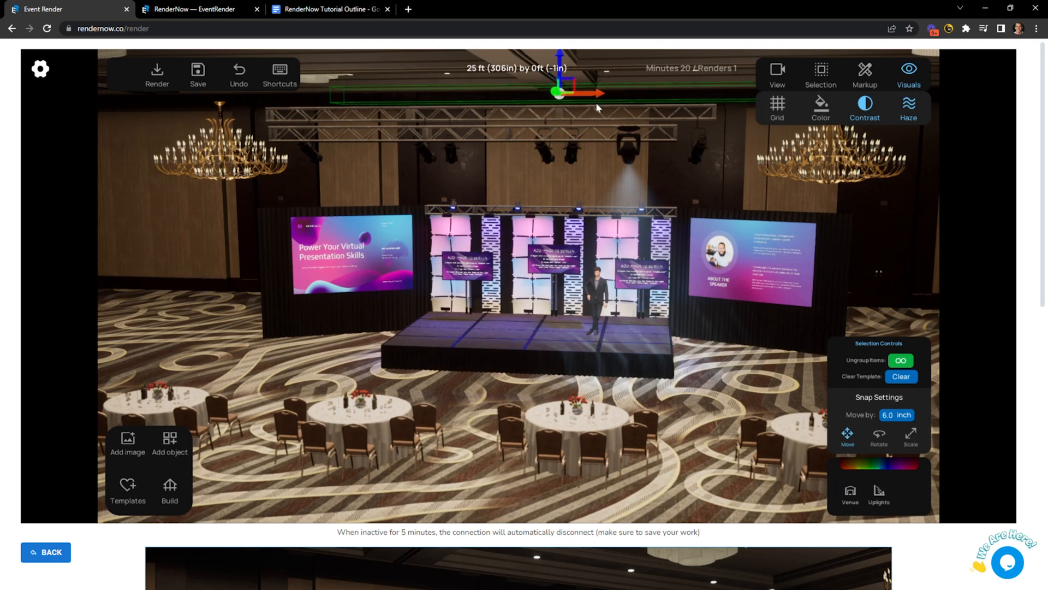
left_click(901, 361)
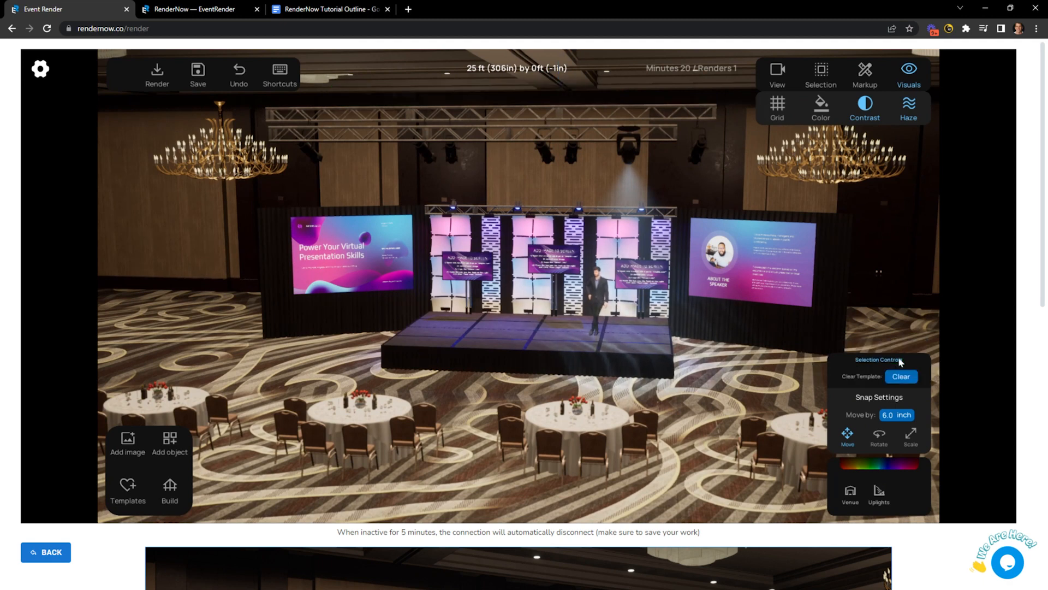
left_click(377, 113)
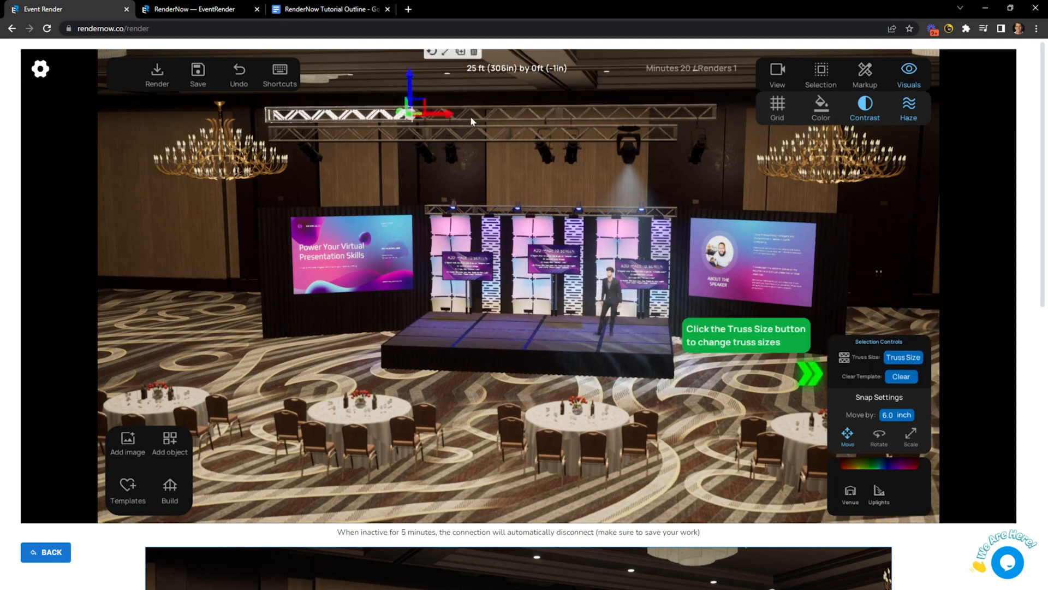
left_click(493, 115, "shift")
left_click(608, 109, "shift")
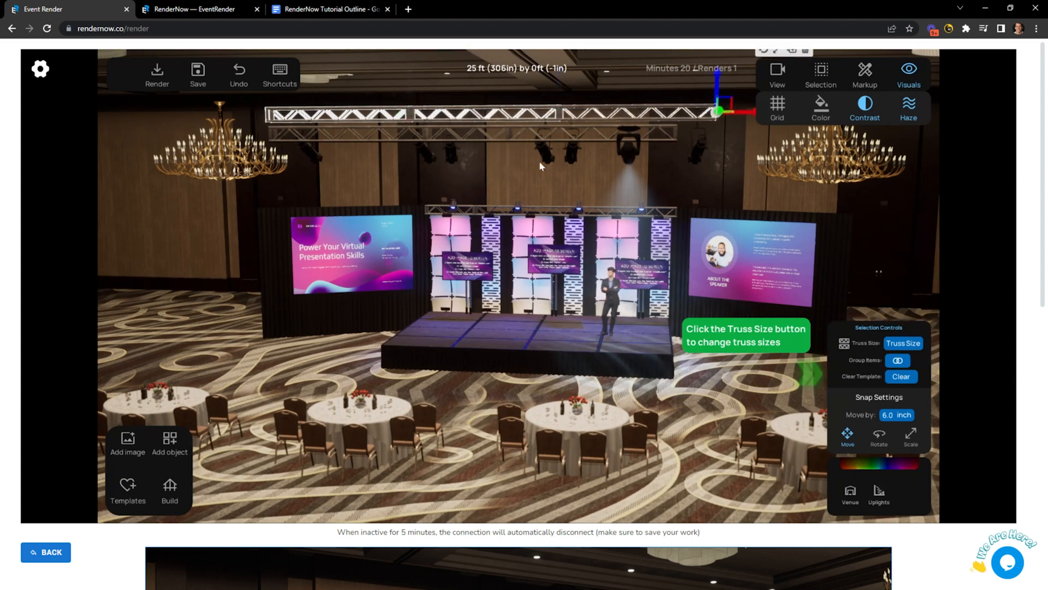
left_click(304, 374)
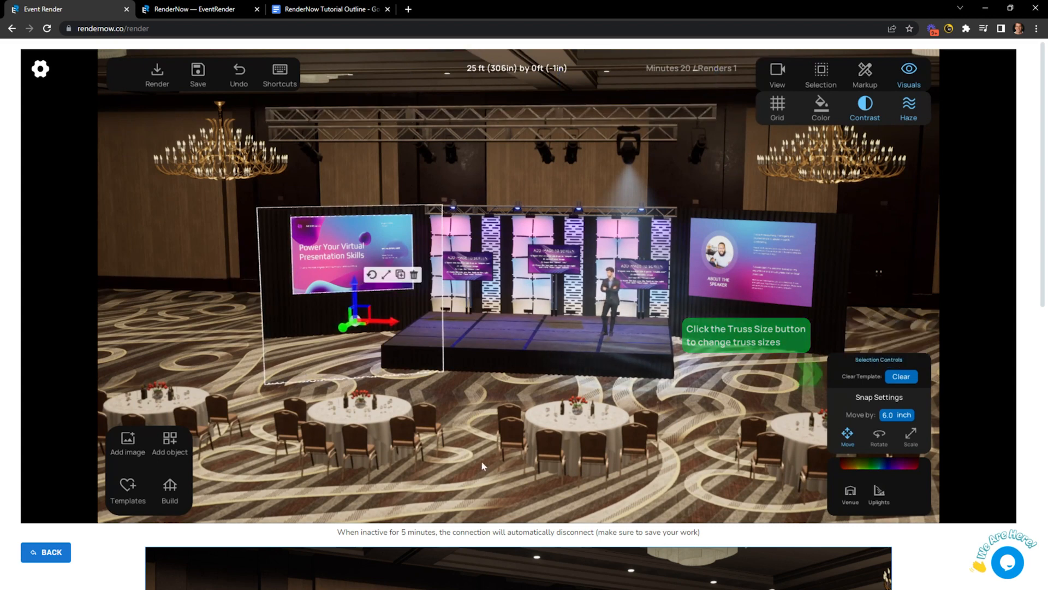
left_click(717, 467)
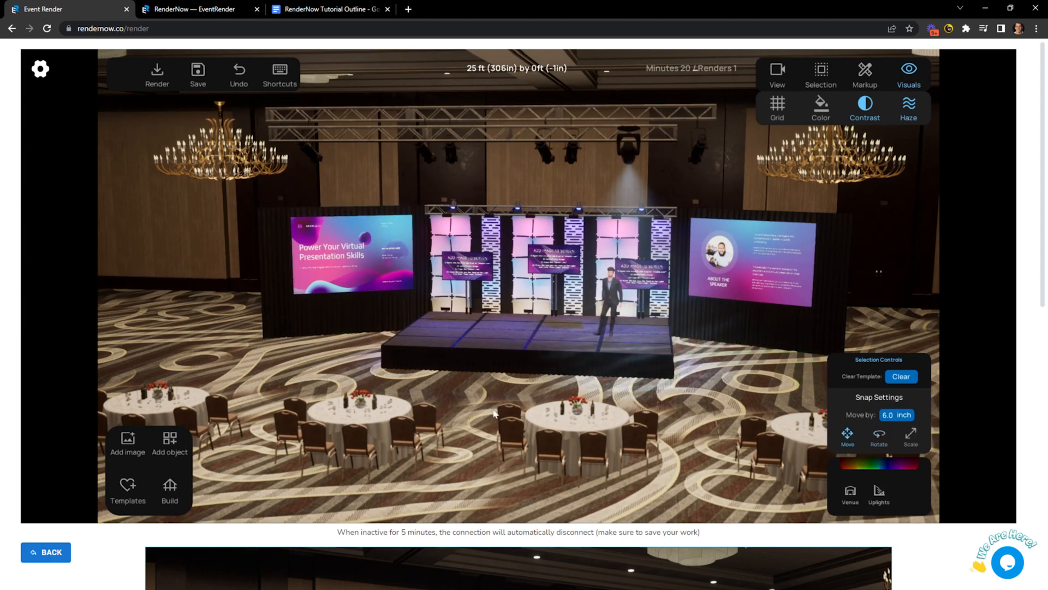
scroll(494, 414, "up", 3)
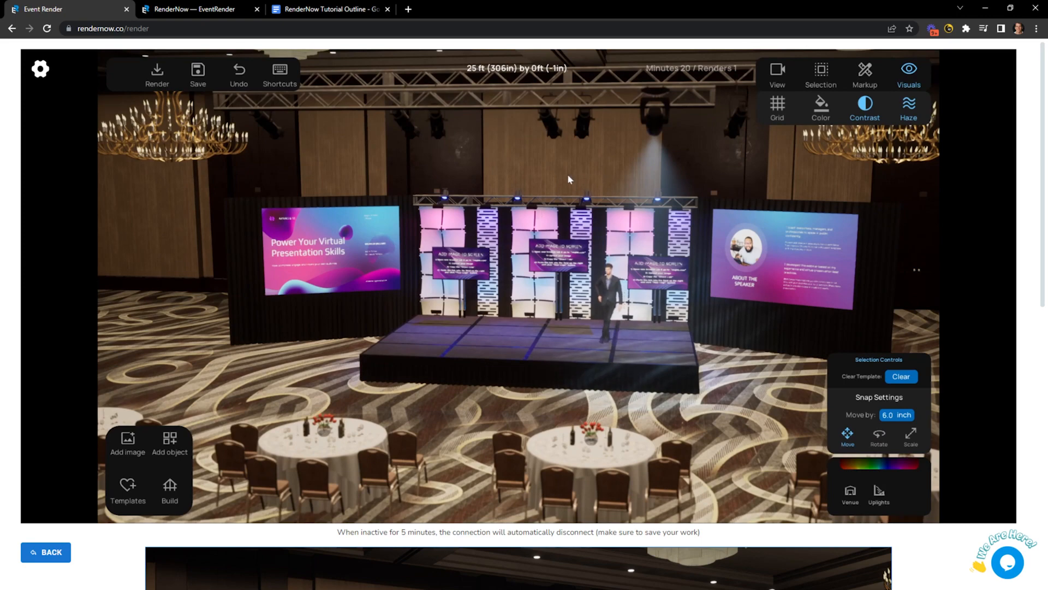
scroll(568, 179, "up", 3)
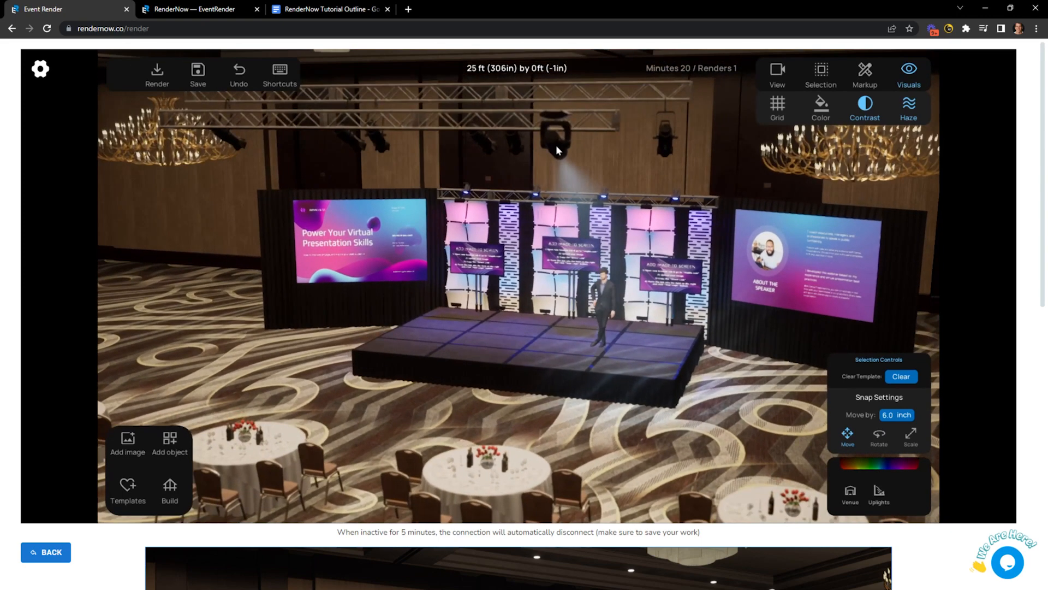
Lower the moving-head light along its Z axis with Move by snapping set to 12.0 inches.
left_click(553, 145)
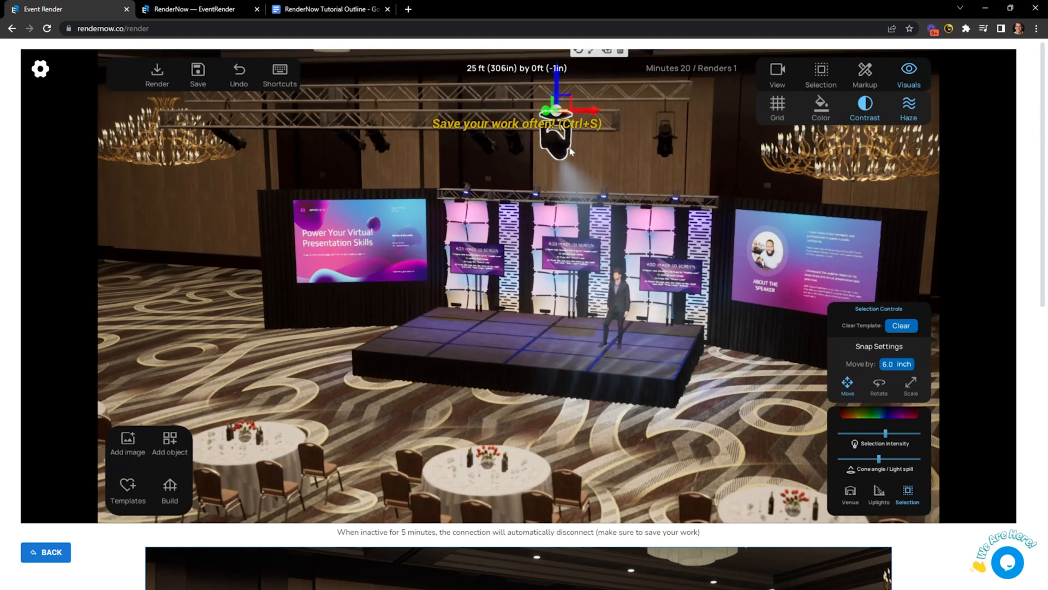
left_click_drag(556, 77, 555, 134)
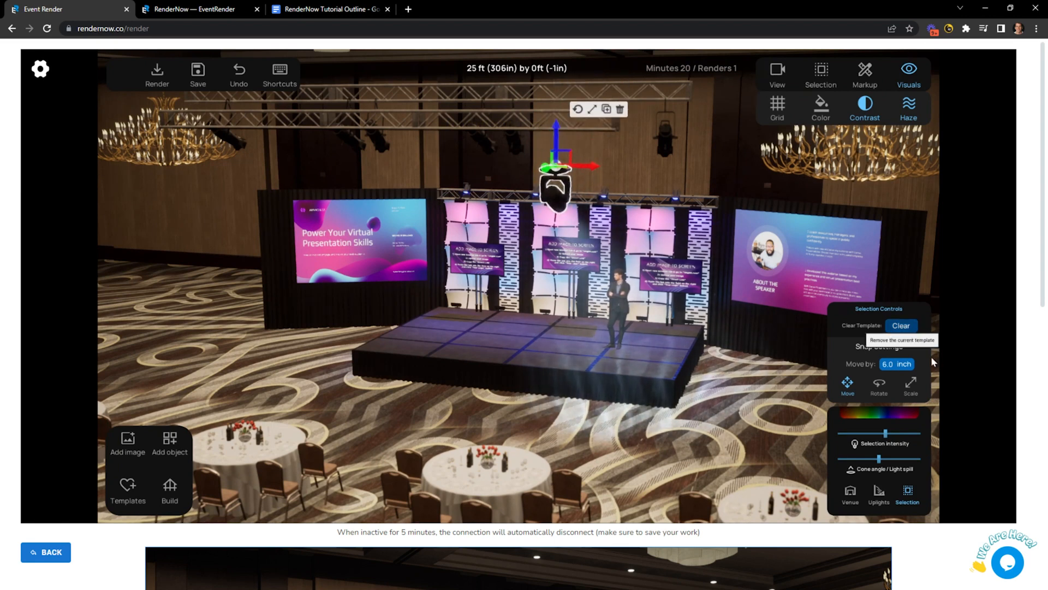
left_click(890, 364)
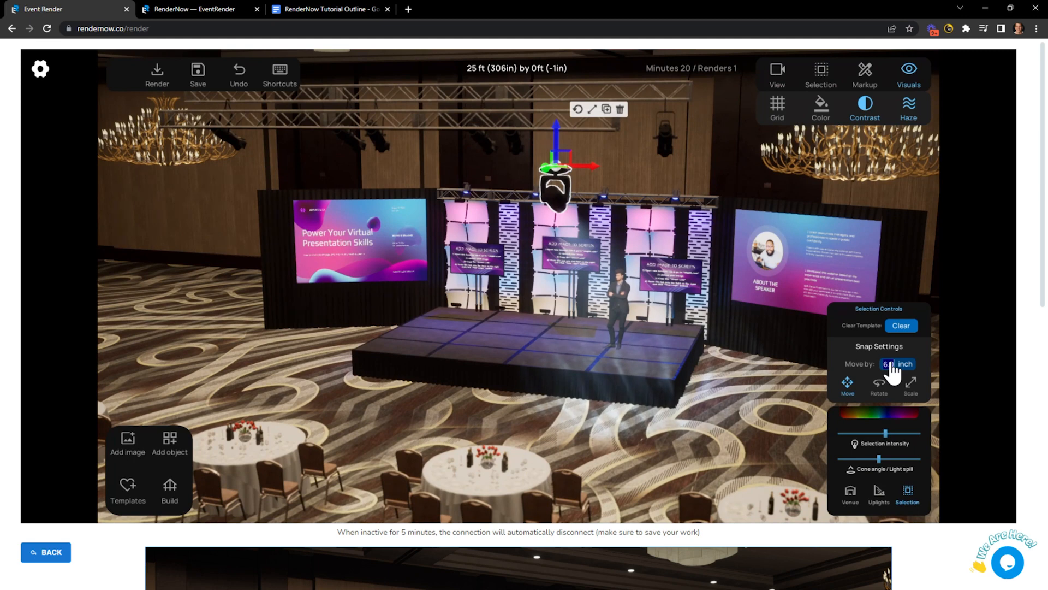
type("12")
key("Return")
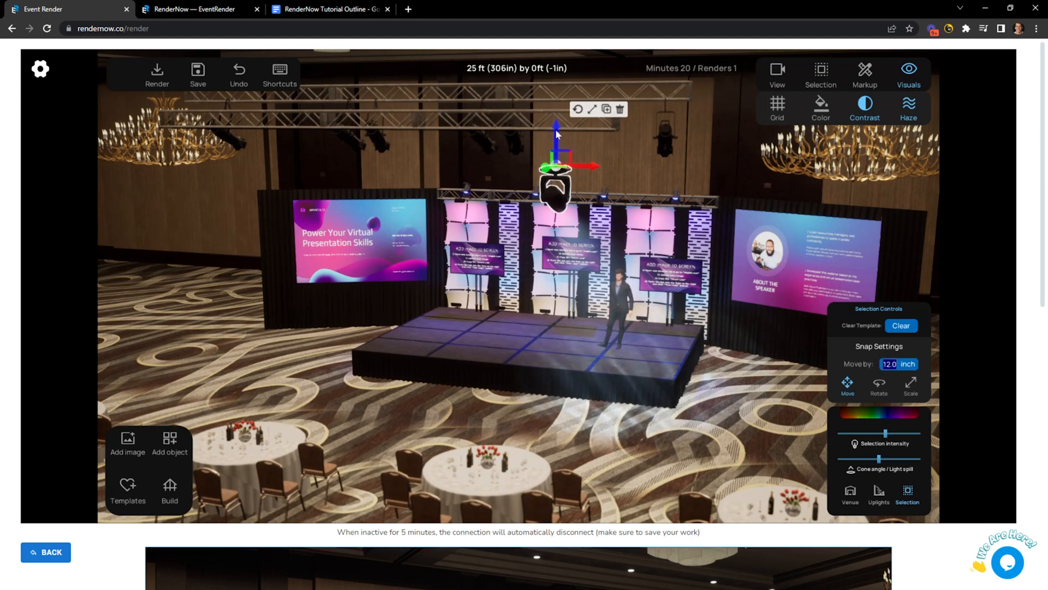
left_click_drag(557, 134, 554, 93)
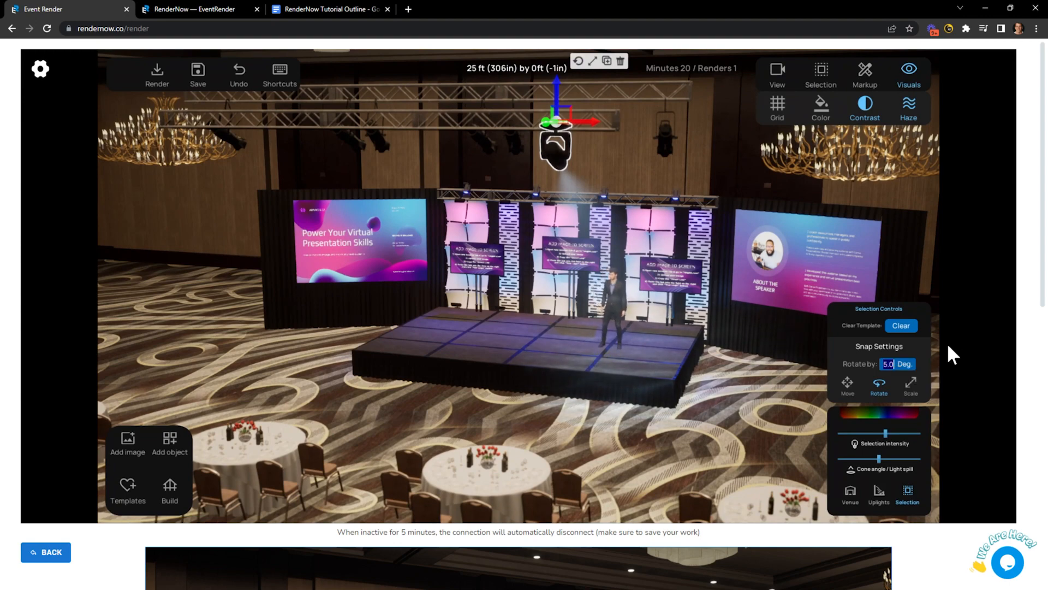
Set Rotate by snapping to 90.0, return to the 3D perspective view, and deselect the light.
type("90.0")
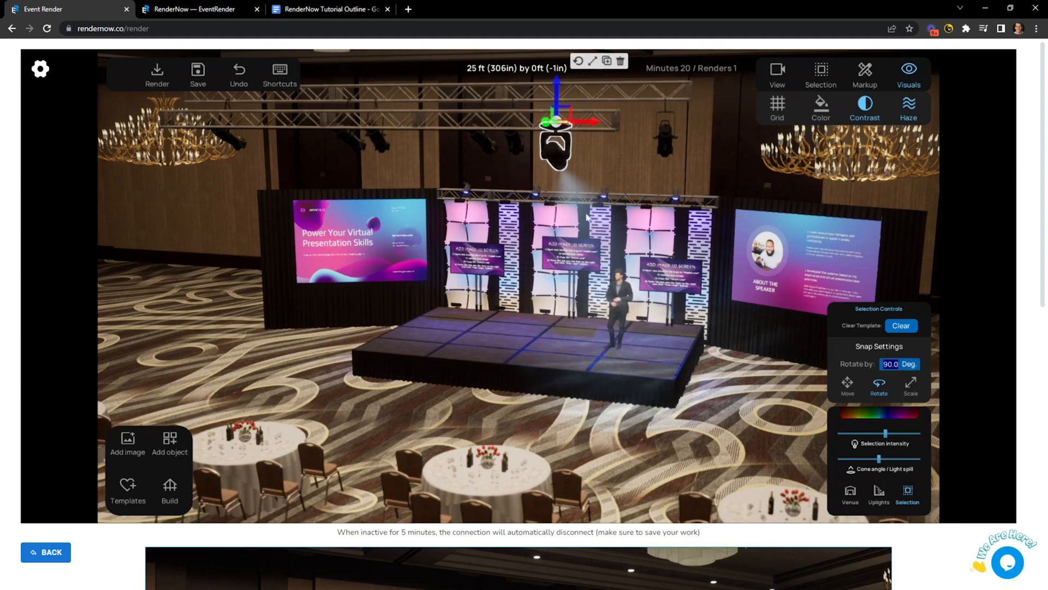
mouse_move(558, 146)
right_mouse_down()
mouse_move(559, 157)
mouse_move(562, 138)
right_mouse_up()
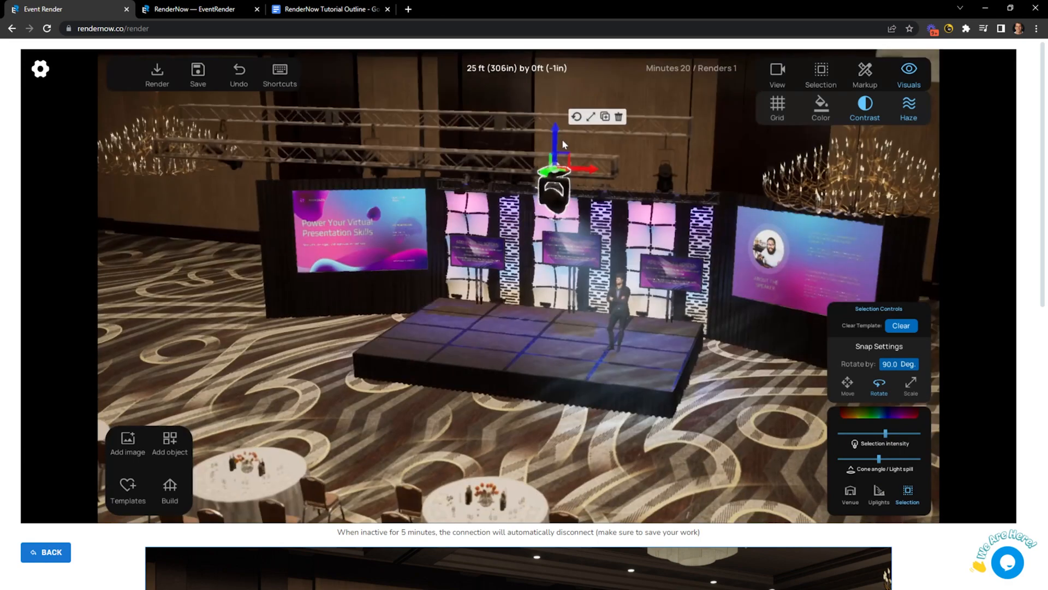
left_click(577, 89)
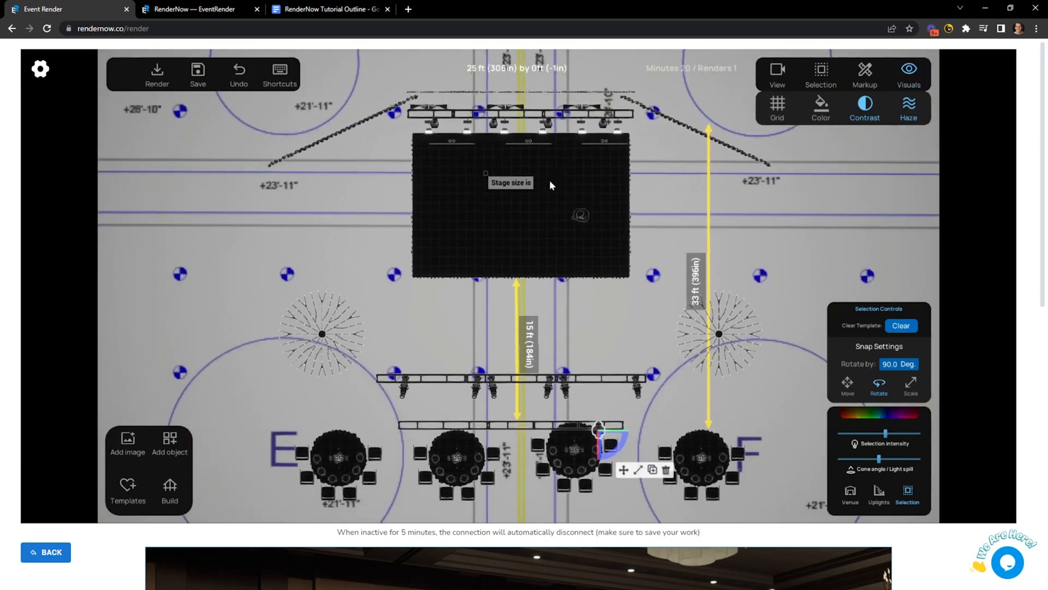
scroll(641, 438, "up", 2)
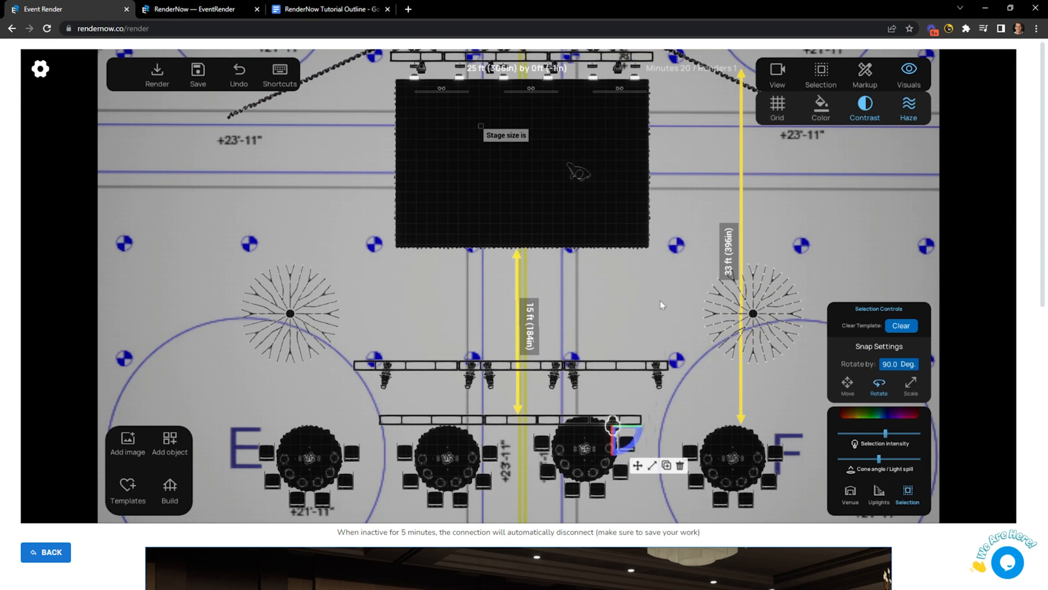
key("t")
left_click_drag(658, 316, 616, 305)
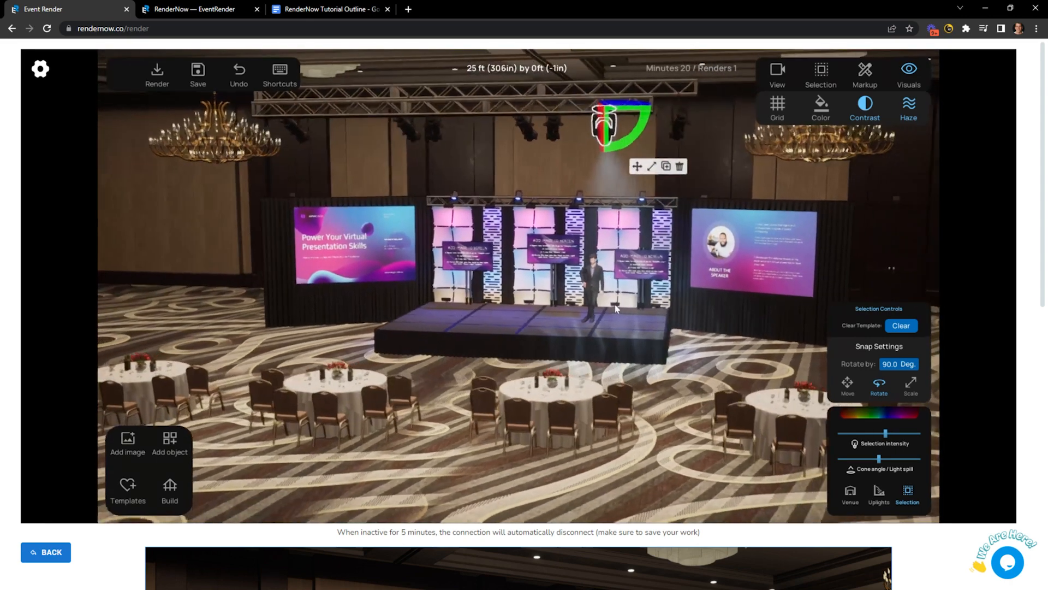
left_click(654, 393)
left_click_drag(653, 393, 643, 396)
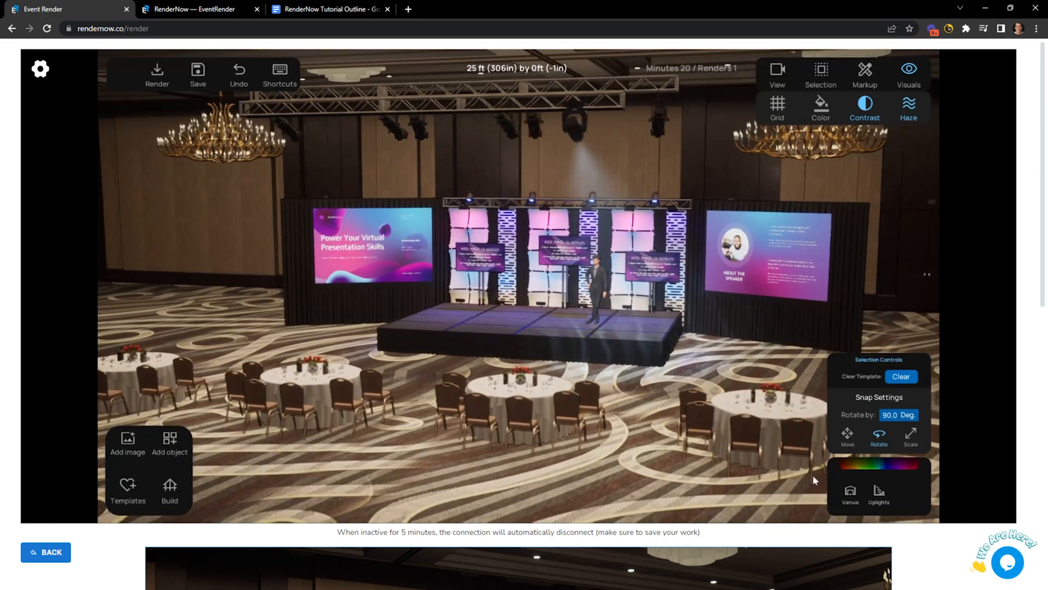
Brighten the Venue room lighting and dim the Up-light intensity to near minimum.
left_click(851, 491)
left_click_drag(840, 464, 859, 460)
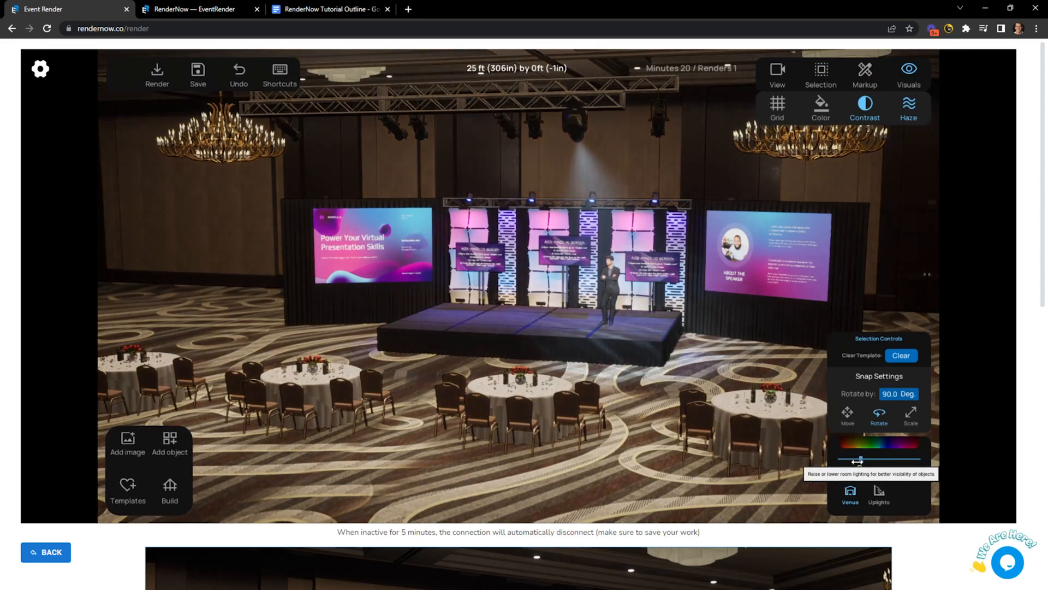
left_click(879, 493)
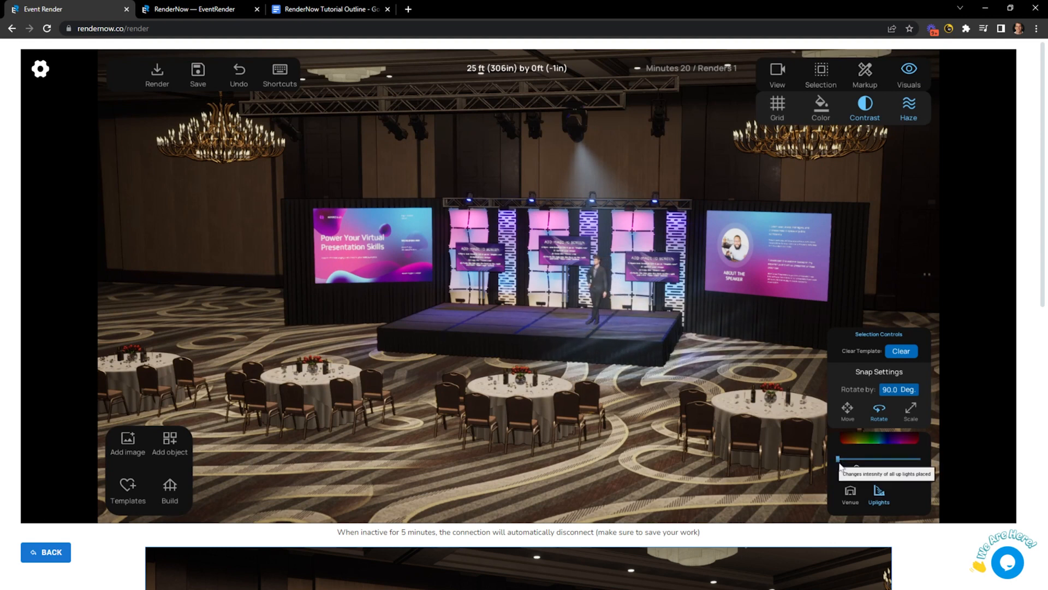
left_click_drag(838, 459, 872, 458)
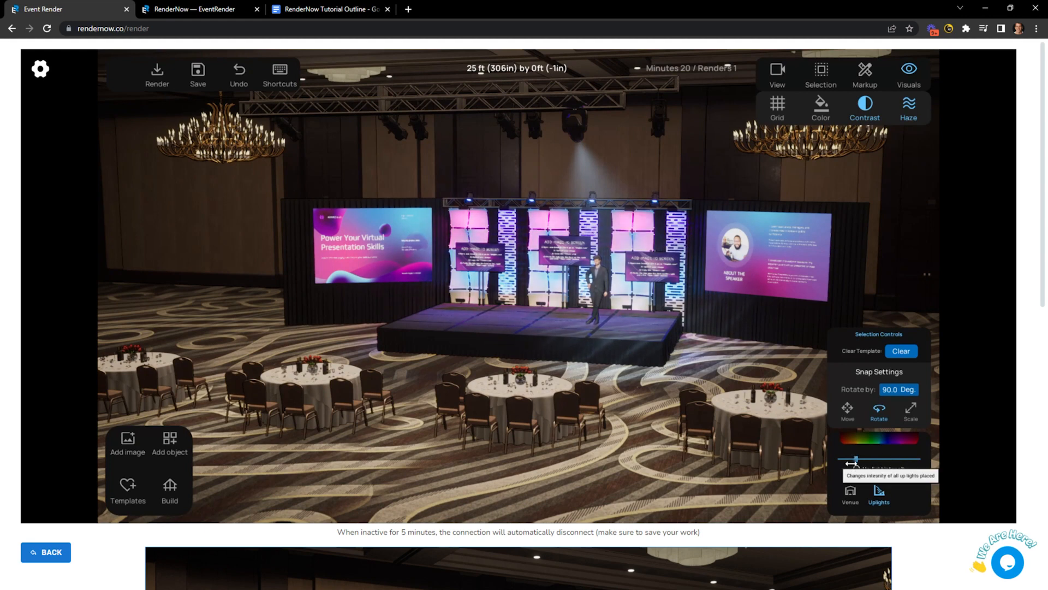
left_click(911, 465)
left_click_drag(911, 464, 847, 462)
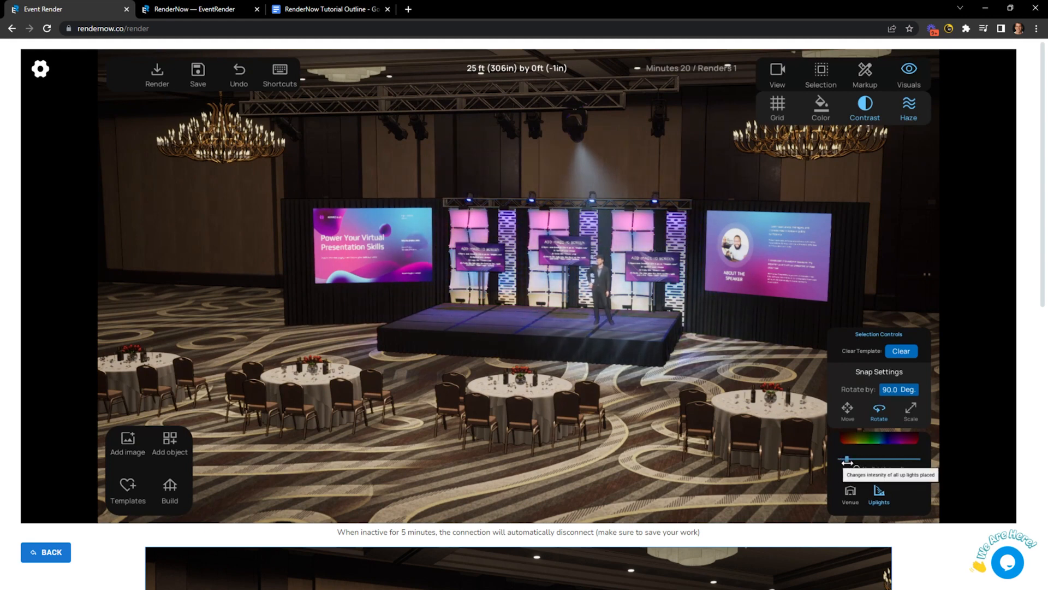
Switch the stage truss light back to move mode, deselect it, and orbit around the ballroom.
left_click_drag(642, 430, 631, 431)
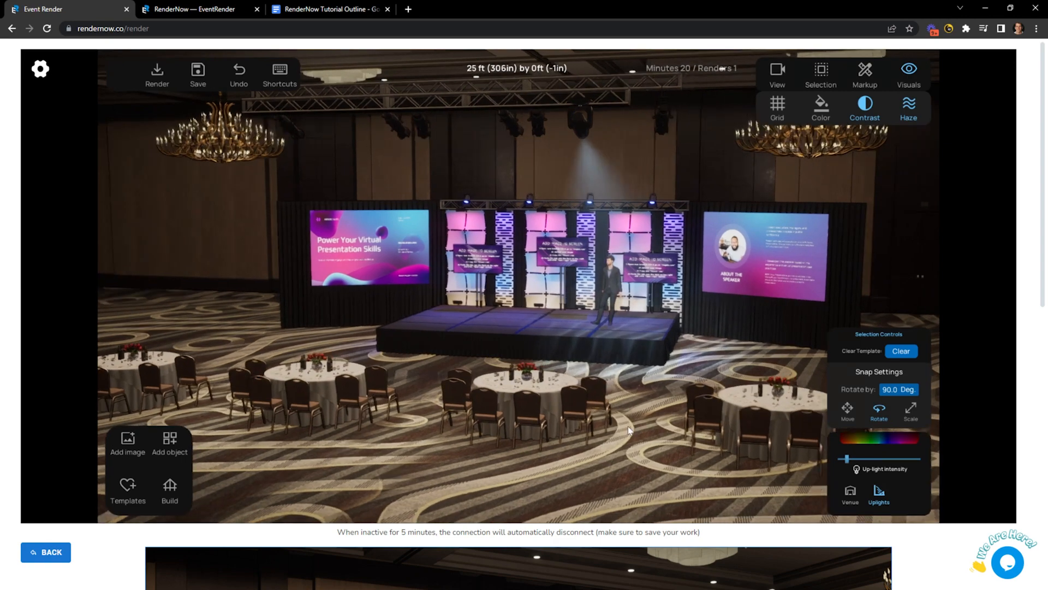
left_click(555, 213)
left_click(573, 148)
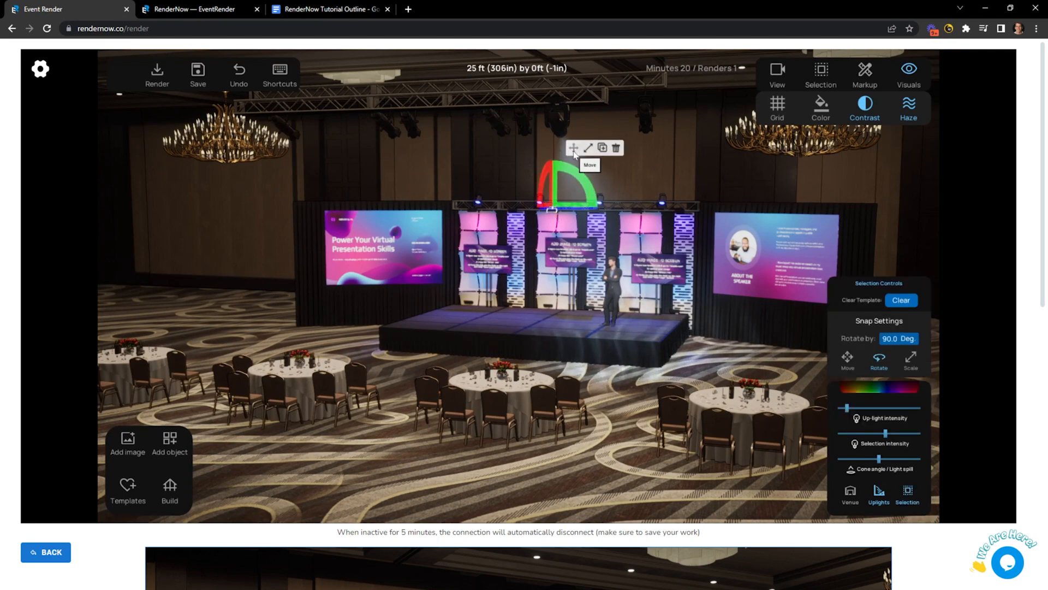
left_click(618, 468)
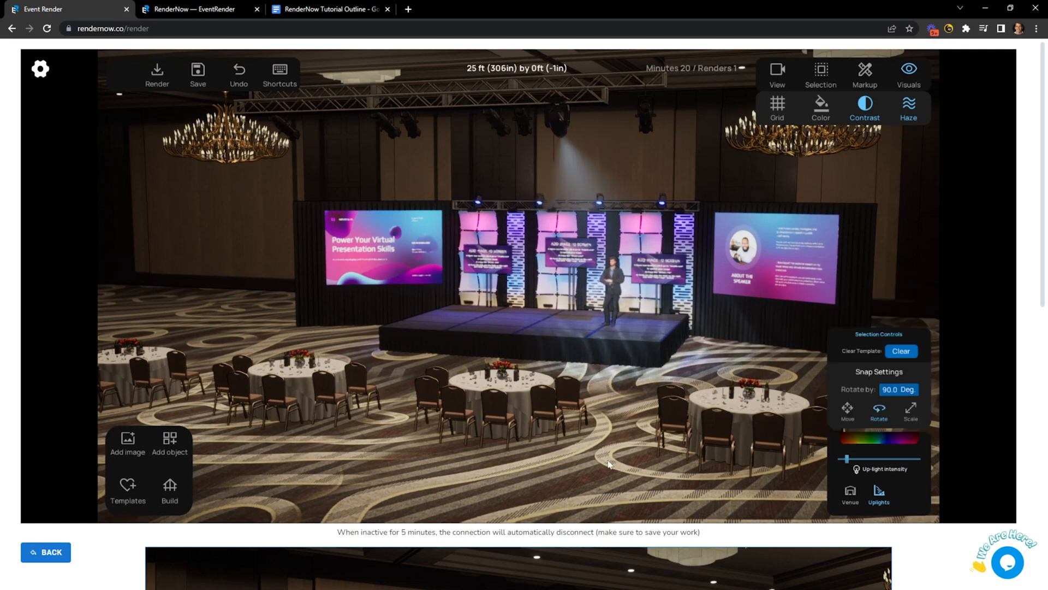
left_click_drag(618, 468, 473, 316)
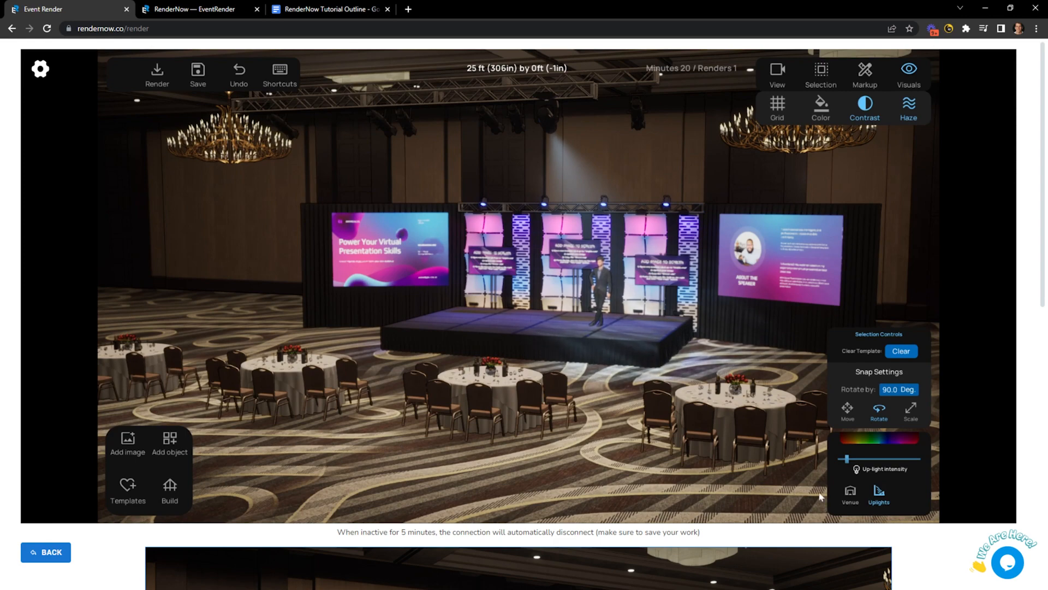
left_click_drag(604, 462, 540, 449)
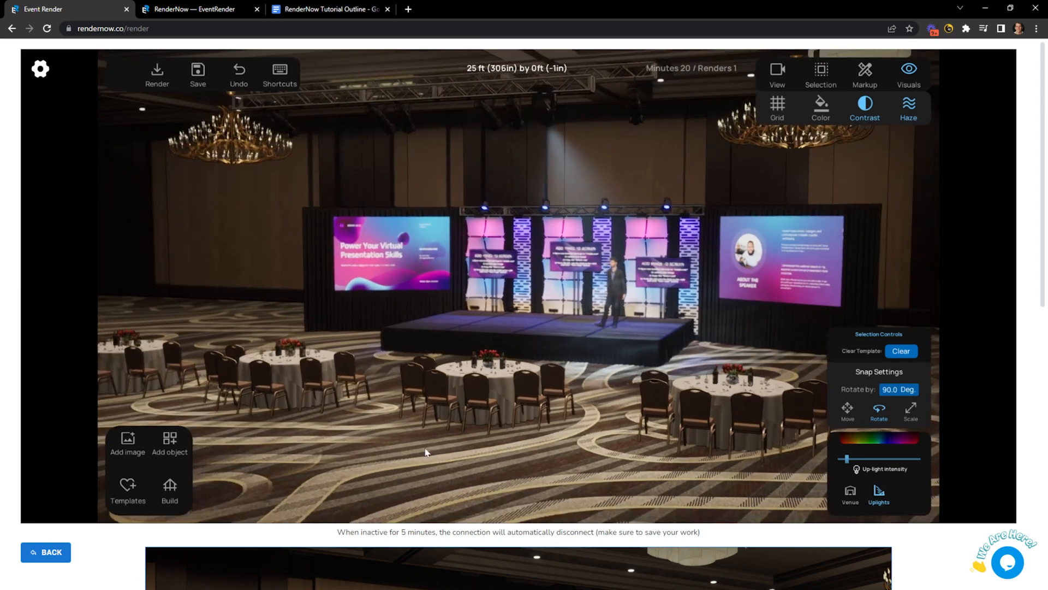
Move the decor pillar into place beside the centre LED wall.
left_click(170, 440)
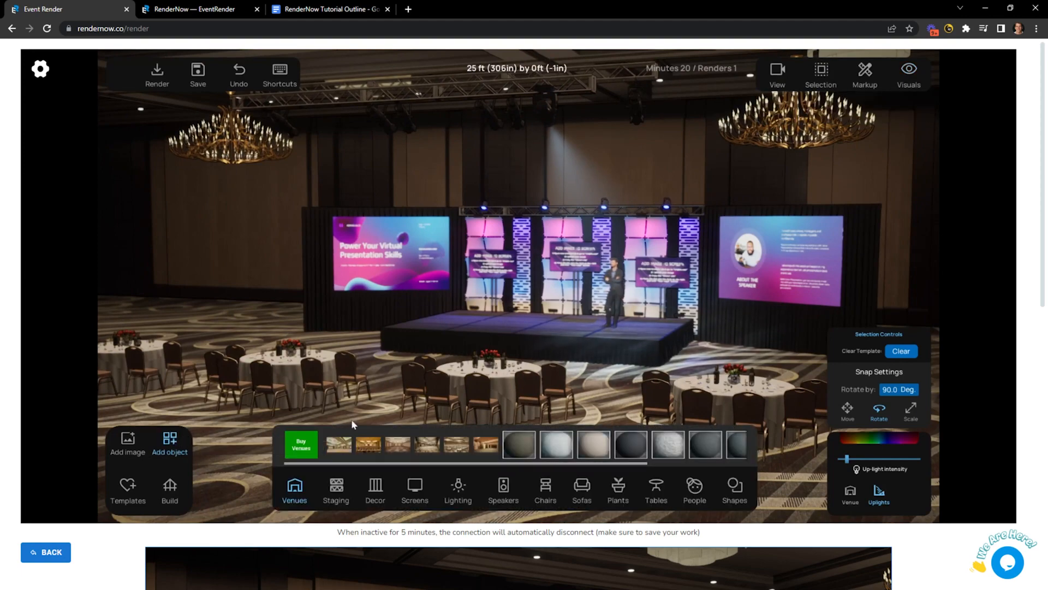
left_click_drag(438, 404, 441, 404)
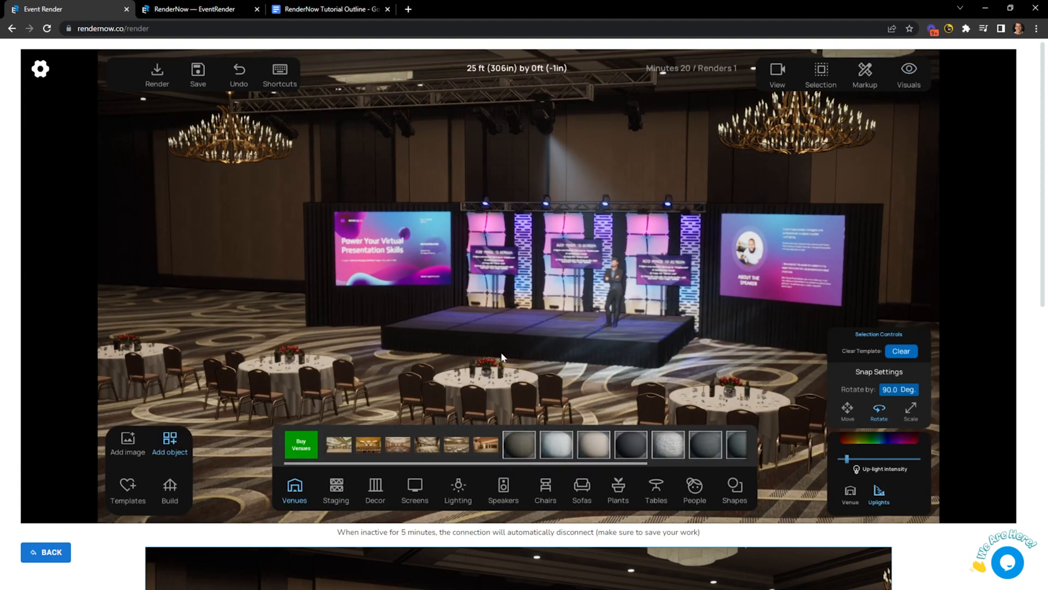
left_click_drag(500, 351, 500, 348)
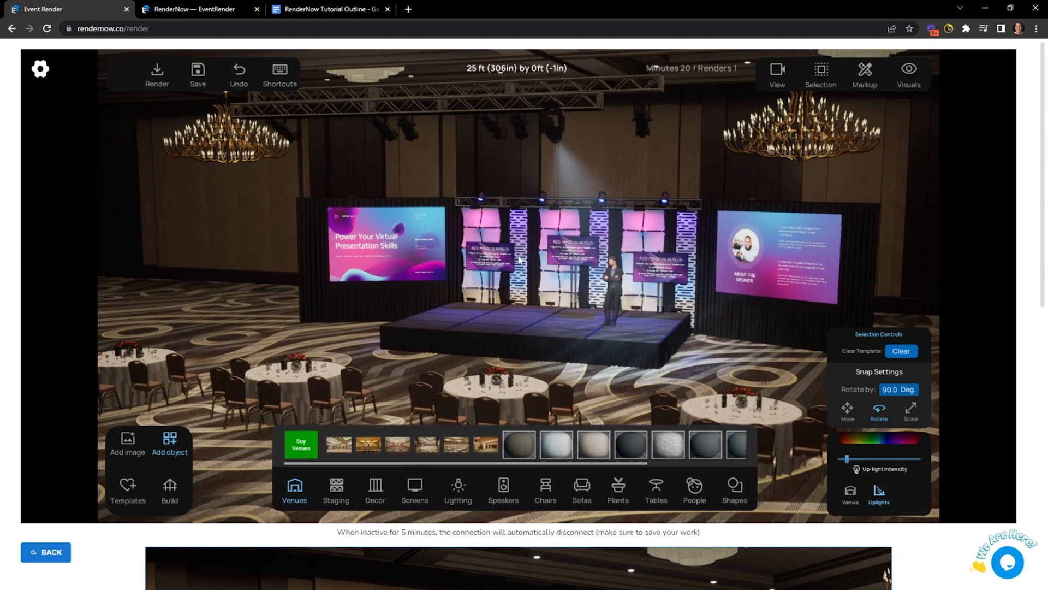
left_click(520, 235)
left_click_drag(522, 220, 523, 299)
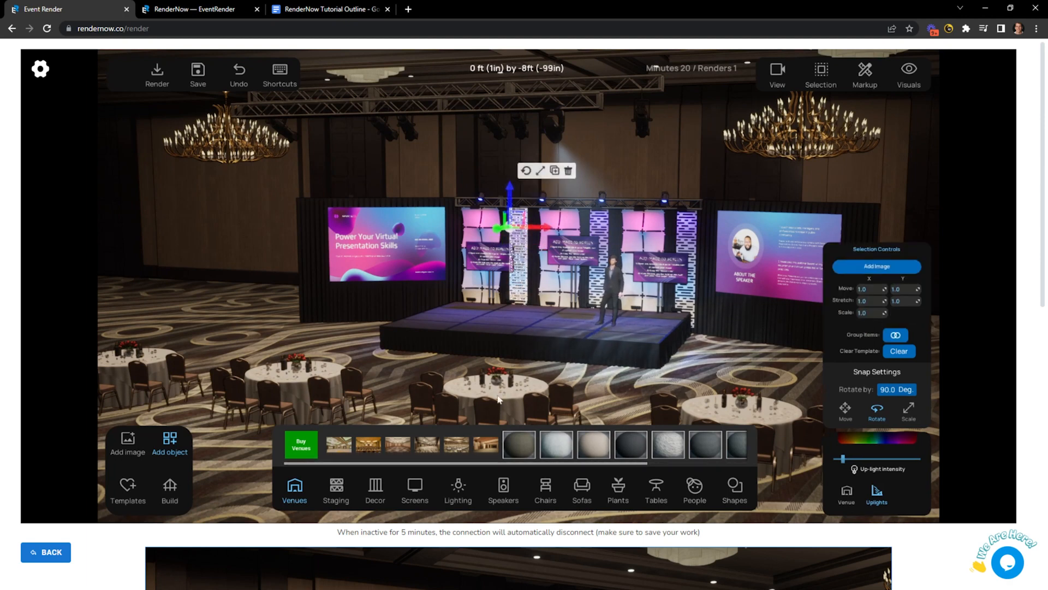
After trying the Chadz and light panel textures, give the pillar the white swirl decor texture.
left_click(375, 486)
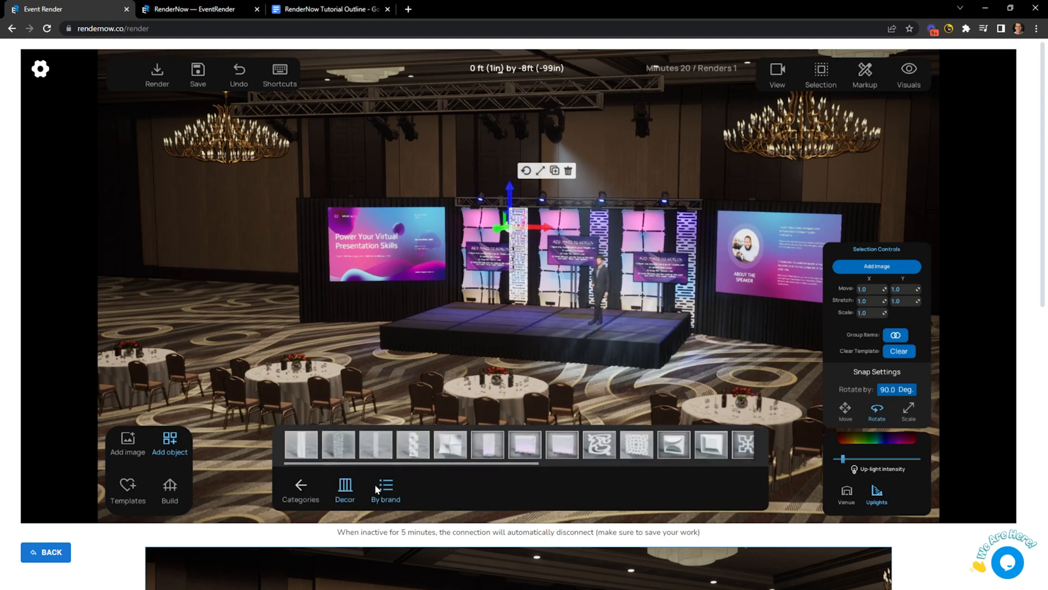
left_click(677, 445)
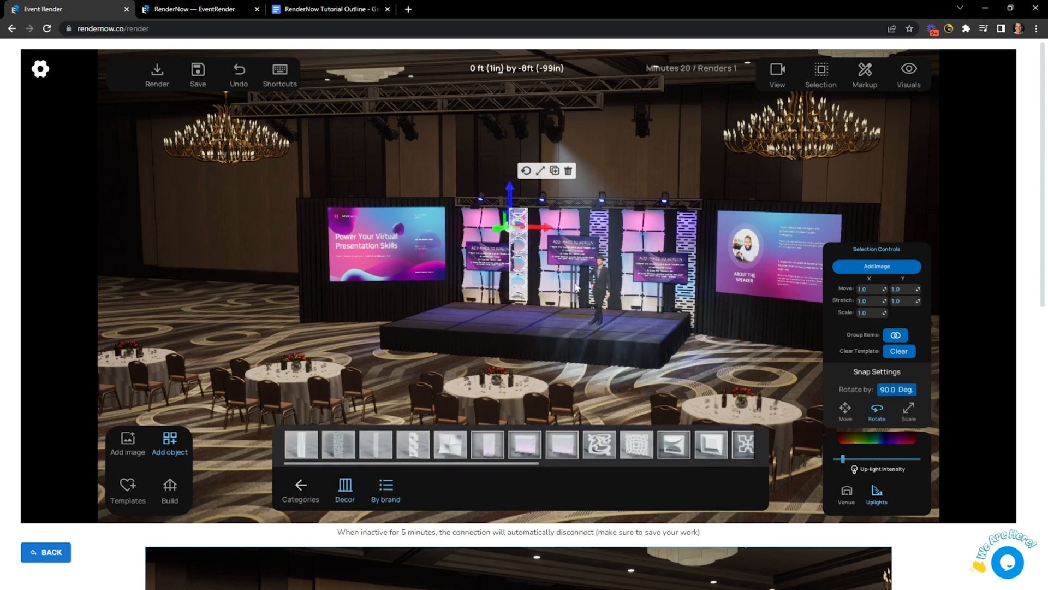
left_click(711, 443)
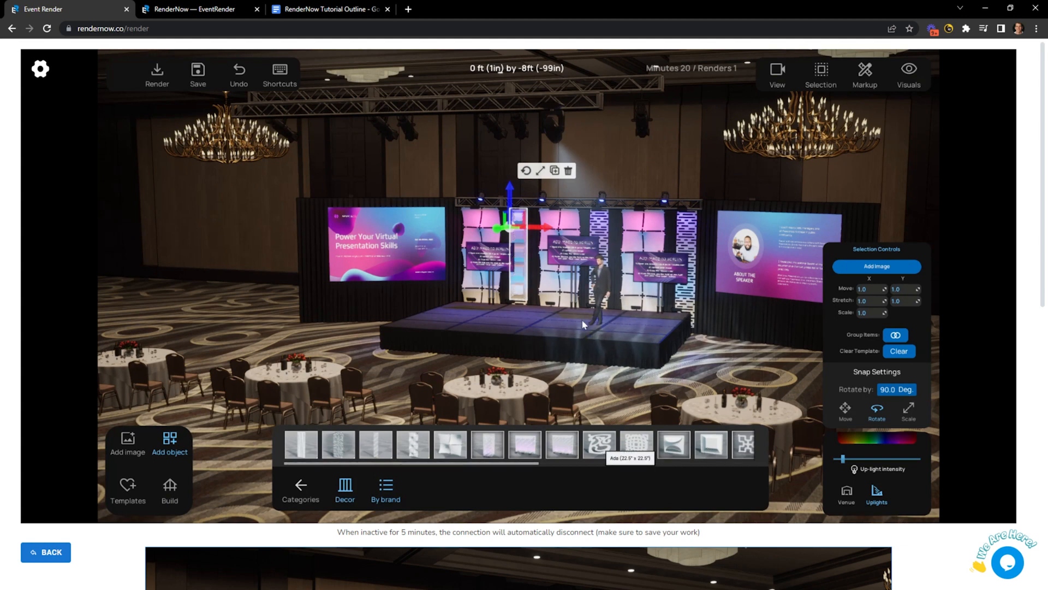
left_click(601, 446)
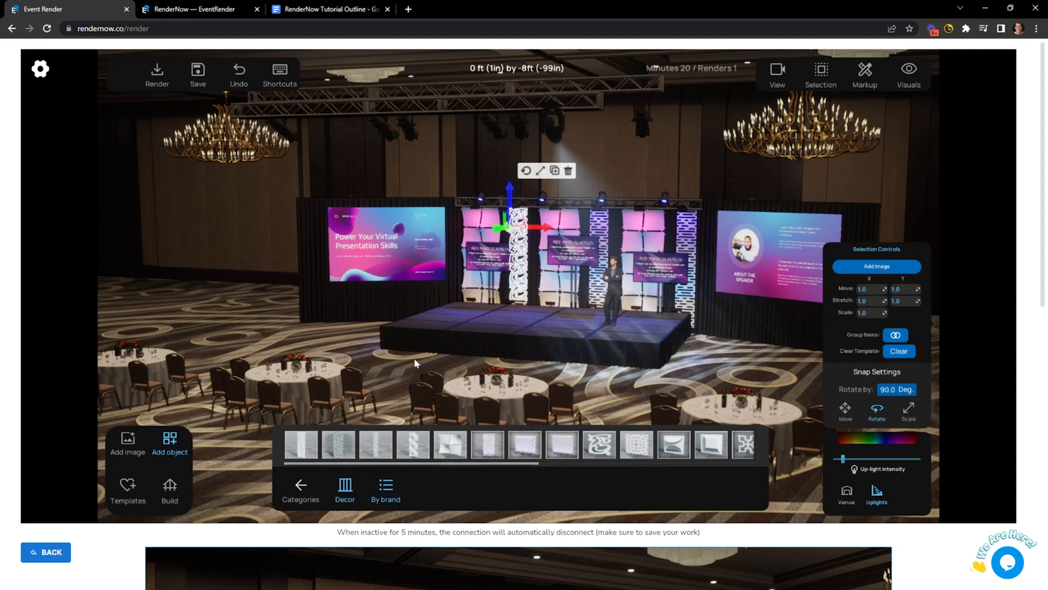
left_click_drag(413, 359, 412, 360)
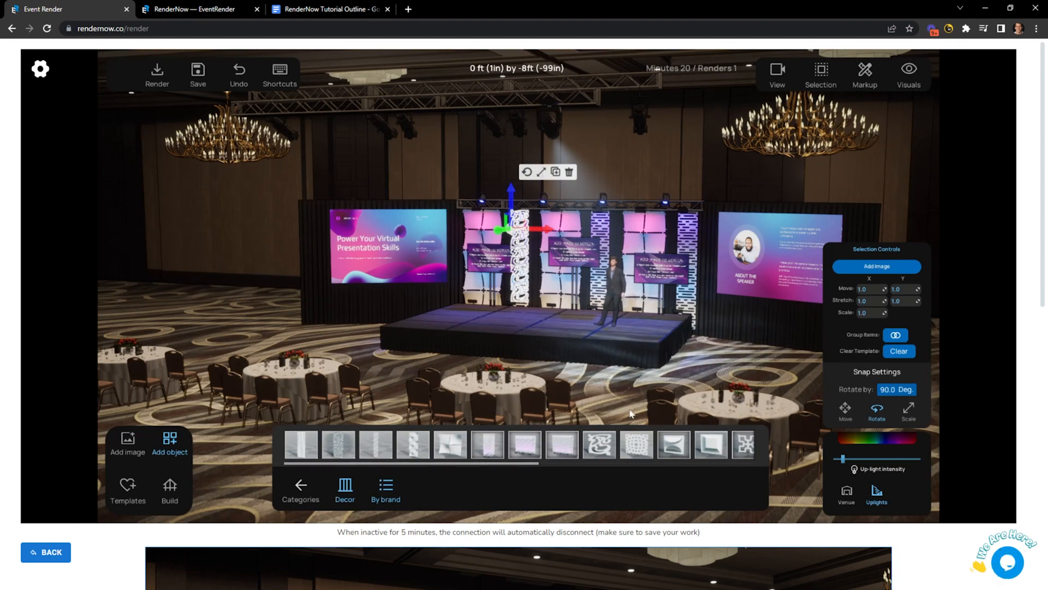
left_click_drag(384, 369, 404, 370)
scroll(401, 367, "up", 2)
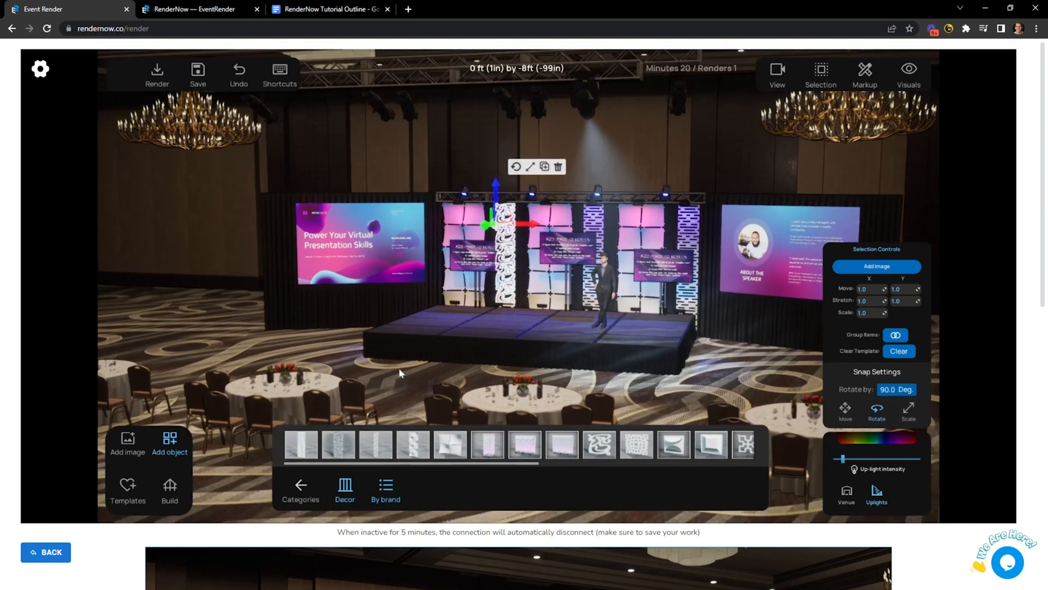